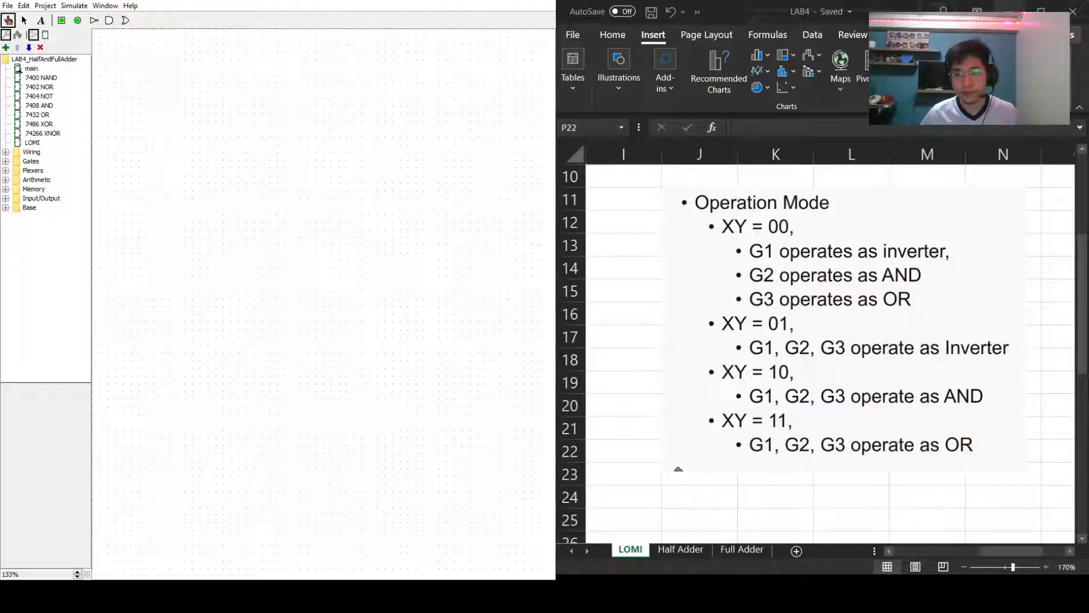
Examine the XY, AB, CD and EF truth table on the LOMI sheet together with the operation mode notes.
left_click(993, 552)
left_click_drag(992, 551, 916, 549)
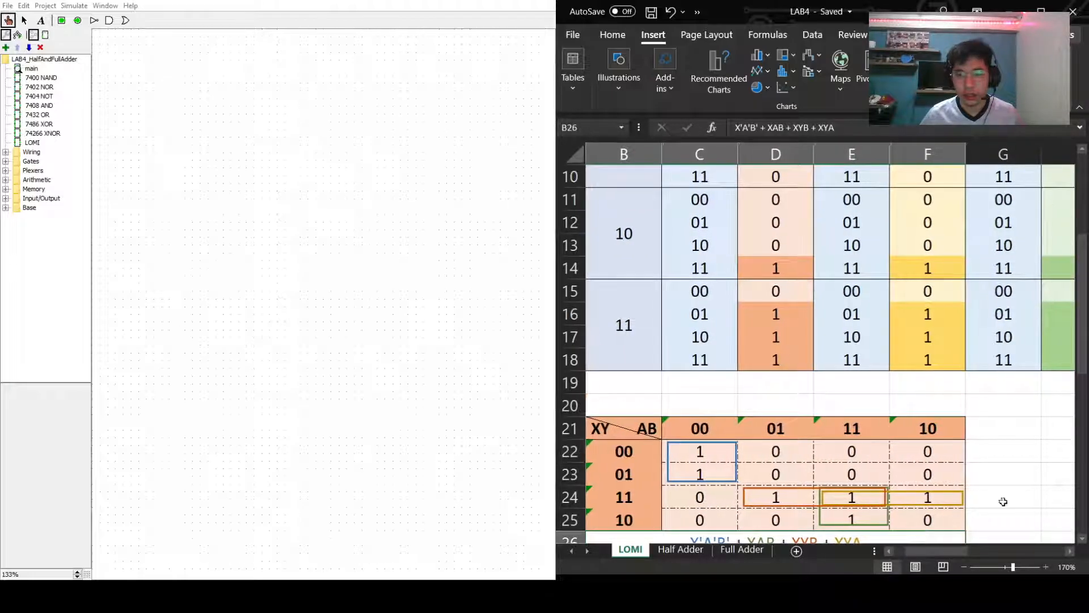
scroll(984, 510, "up", 3)
left_click(1001, 568)
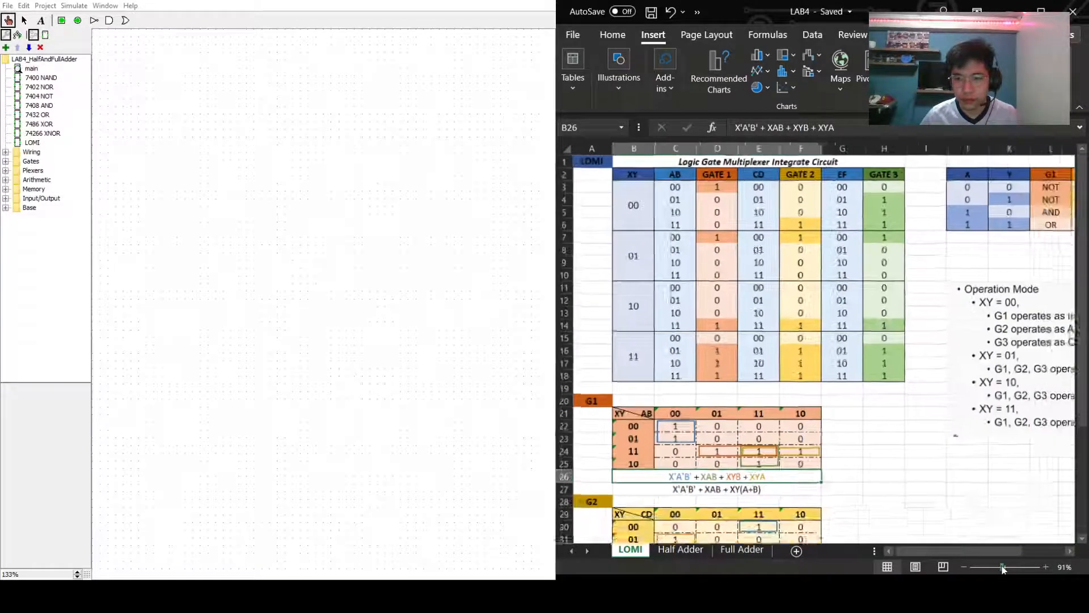
mouse_move(933, 554)
left_mouse_down()
mouse_move(967, 555)
mouse_move(951, 553)
left_mouse_up()
left_click(1005, 568)
scroll(947, 480, "up", 1)
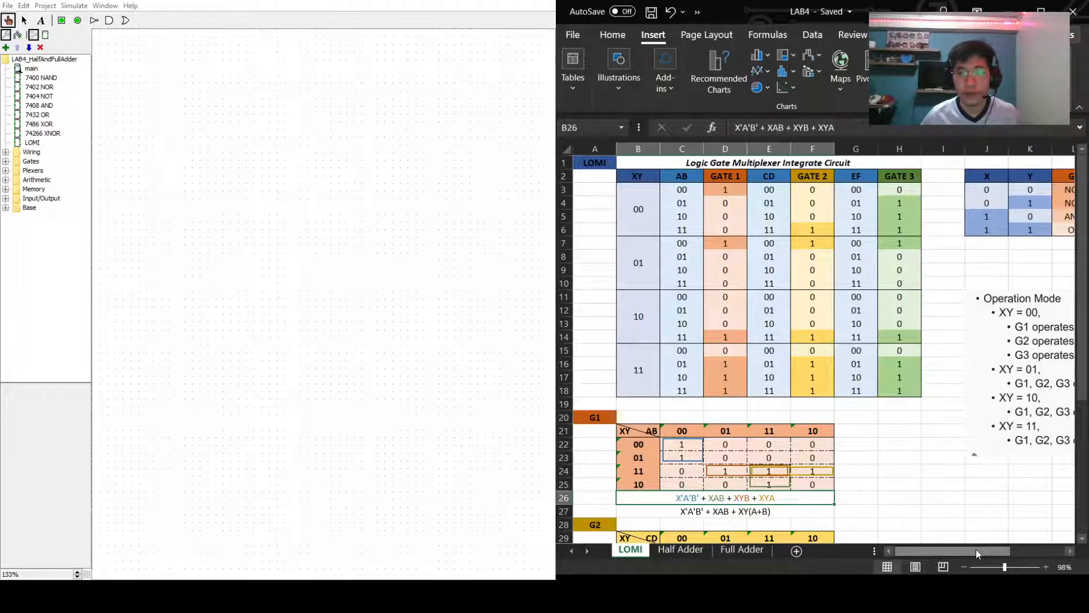
left_click_drag(976, 549, 985, 544)
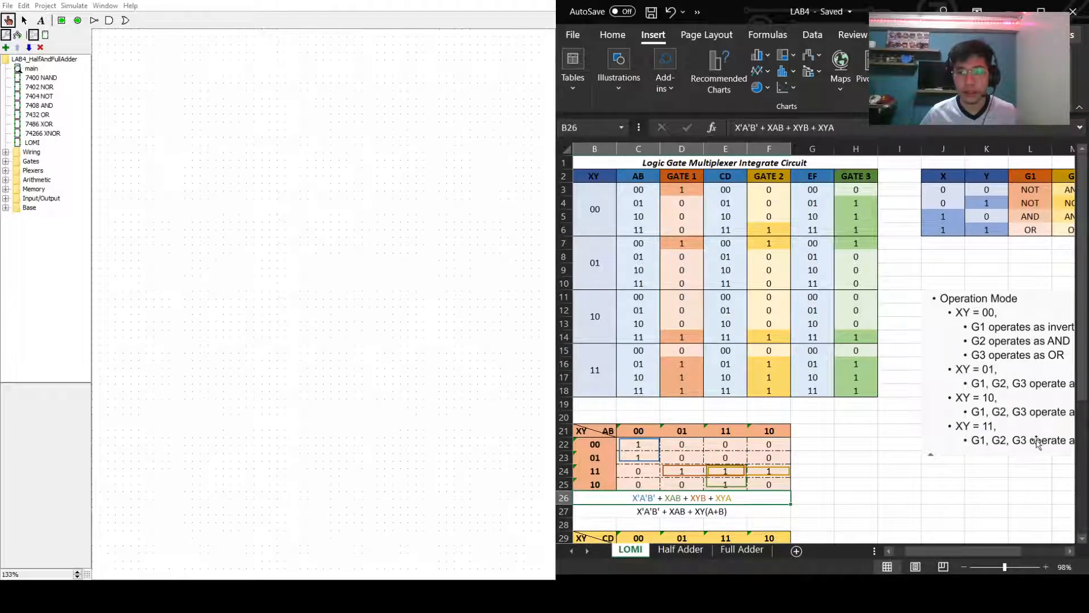
left_click_drag(985, 549, 1002, 550)
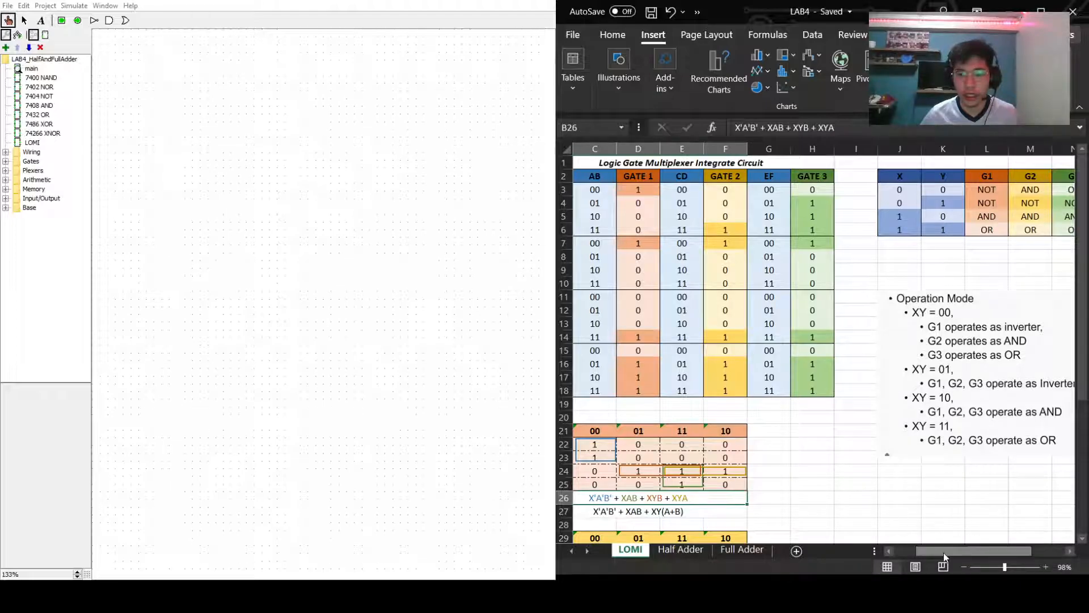
left_click_drag(946, 553, 917, 542)
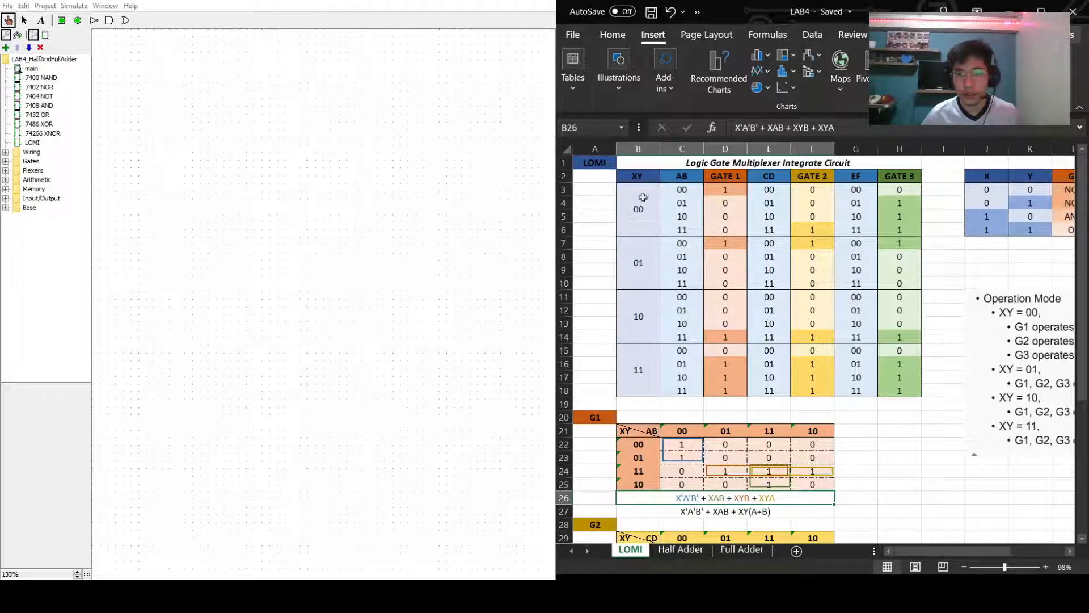
left_click_drag(596, 173, 944, 388)
left_click(944, 365)
Examine the G1, G2 and G3 gate functions for XY modes 01, 10 and 11 in the function table.
left_click_drag(978, 549, 1023, 547)
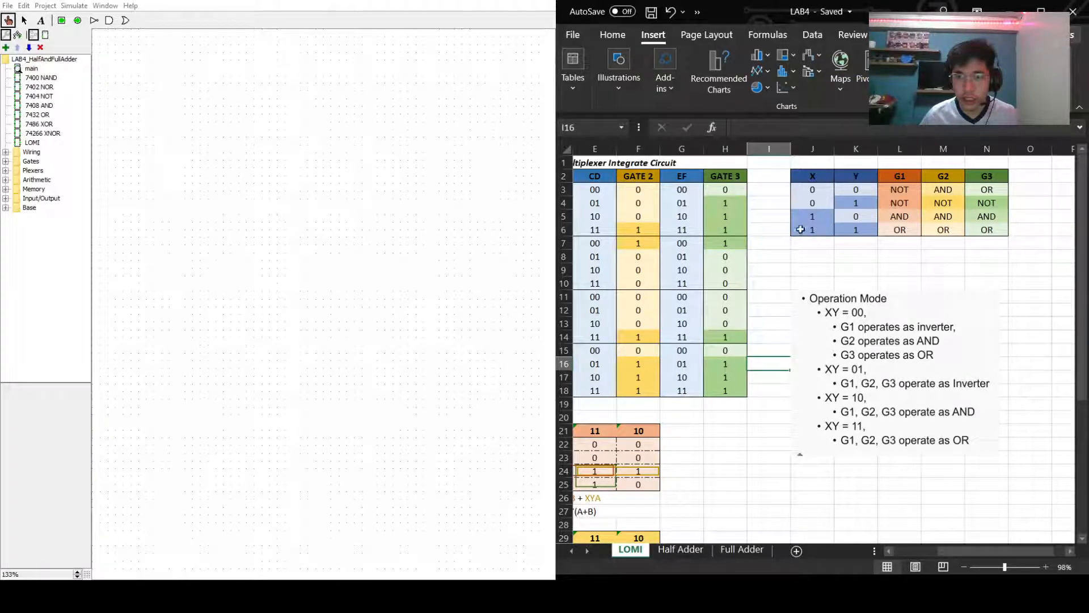
left_click_drag(780, 208, 781, 232)
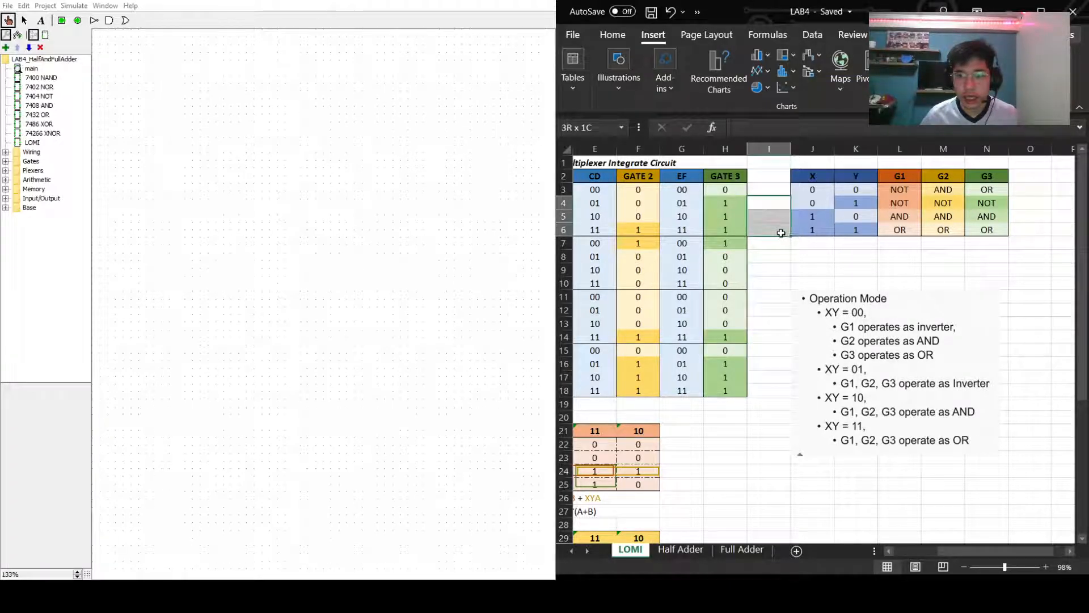
left_click(818, 201)
left_click_drag(821, 201, 998, 232)
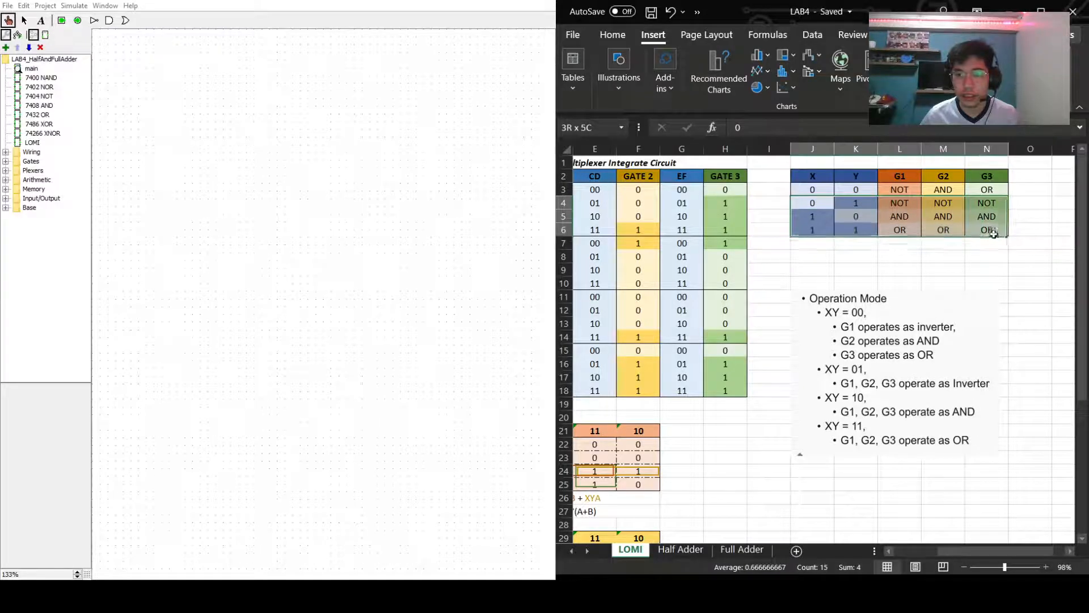
left_click(1058, 231)
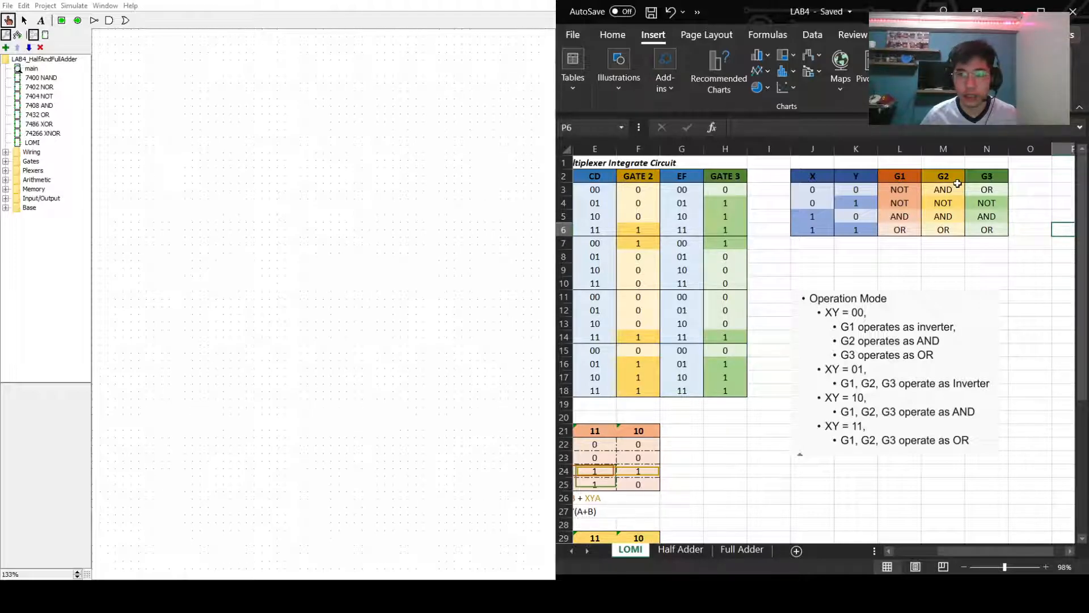
left_click(903, 207)
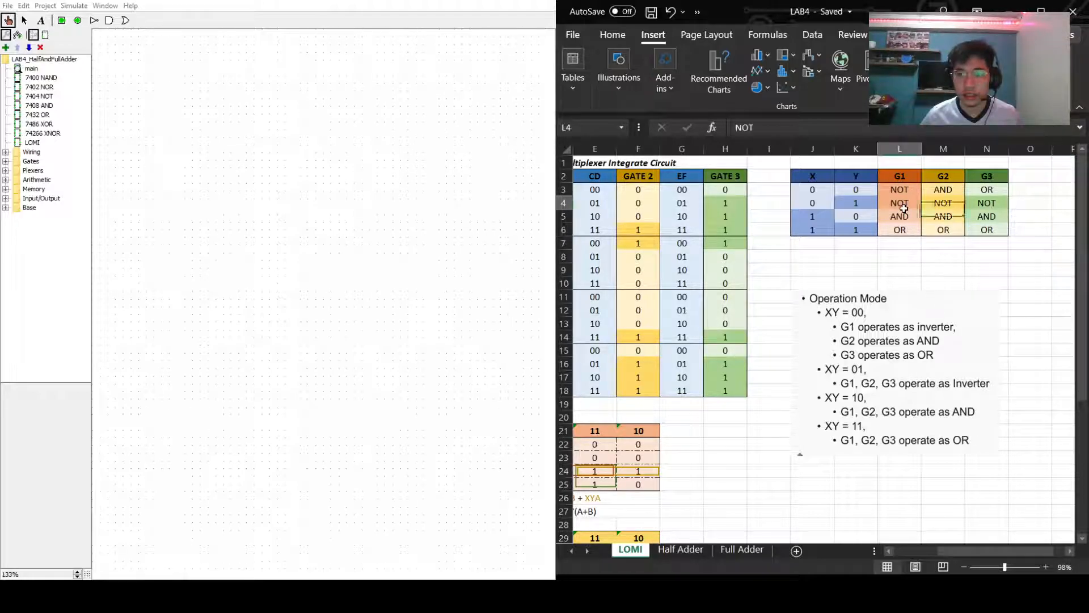
left_click(962, 204)
left_click(988, 204)
left_click(929, 220)
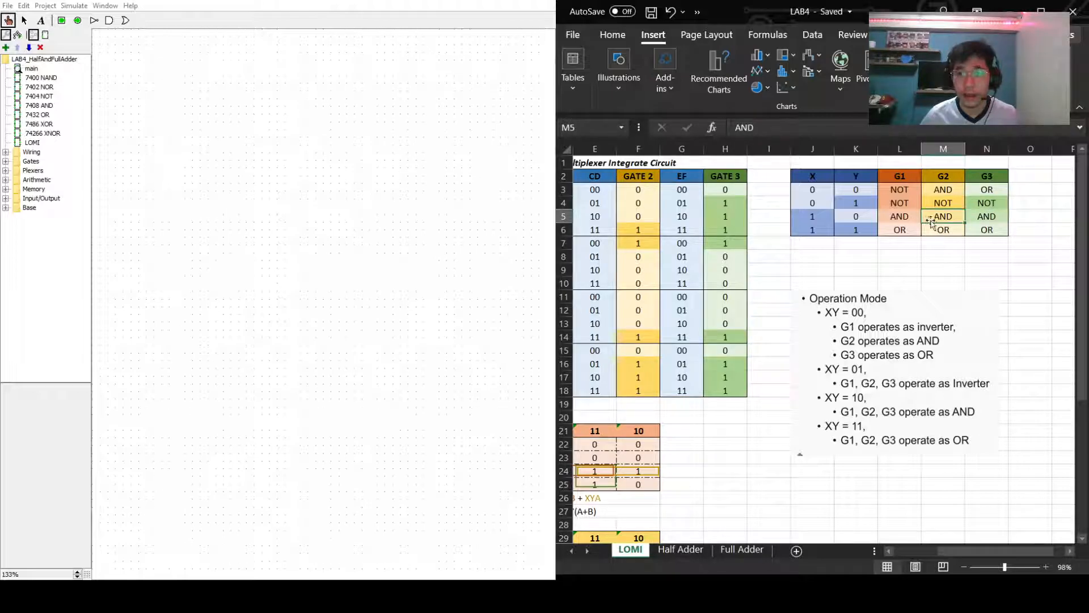
left_click(989, 217)
left_click(904, 218)
left_click(904, 230)
left_click(945, 231)
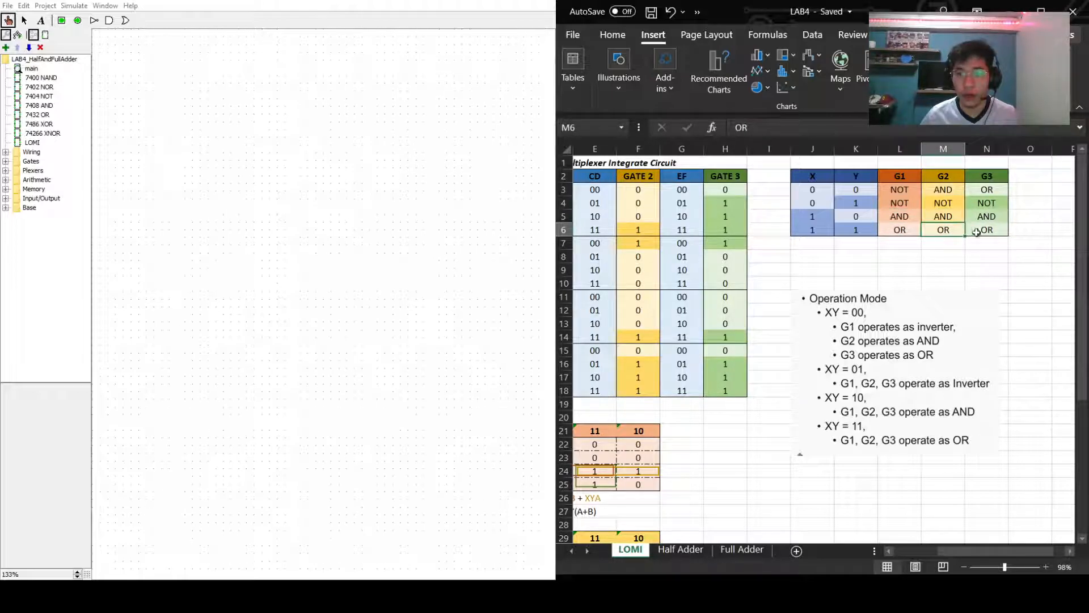
left_click(990, 231)
Examine the XY = 00 row of the function table and compare the X and Y select values of the other modes.
left_click(822, 190)
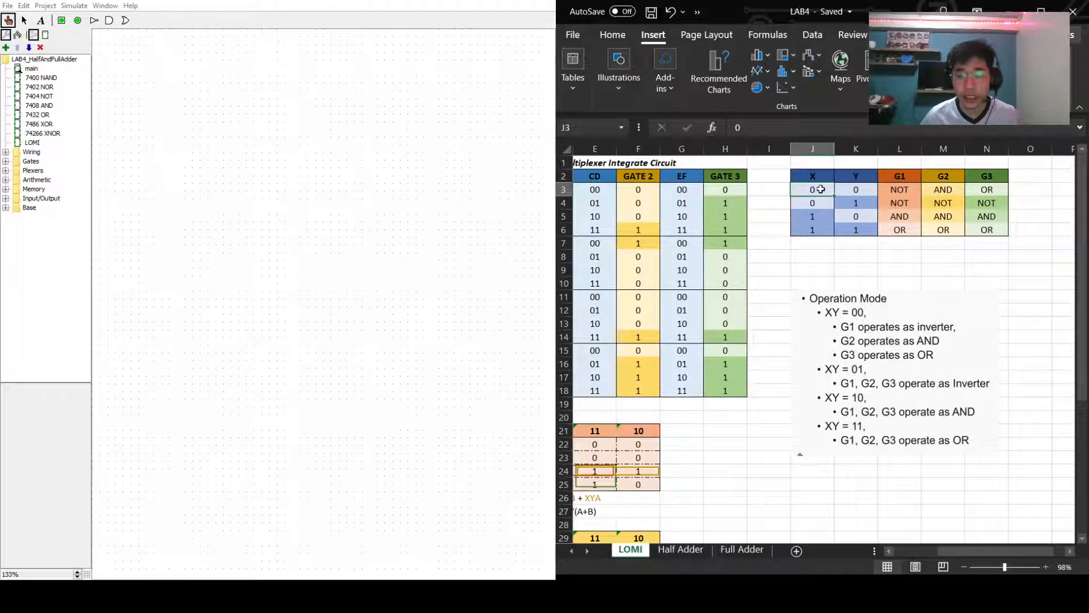
left_click(863, 187)
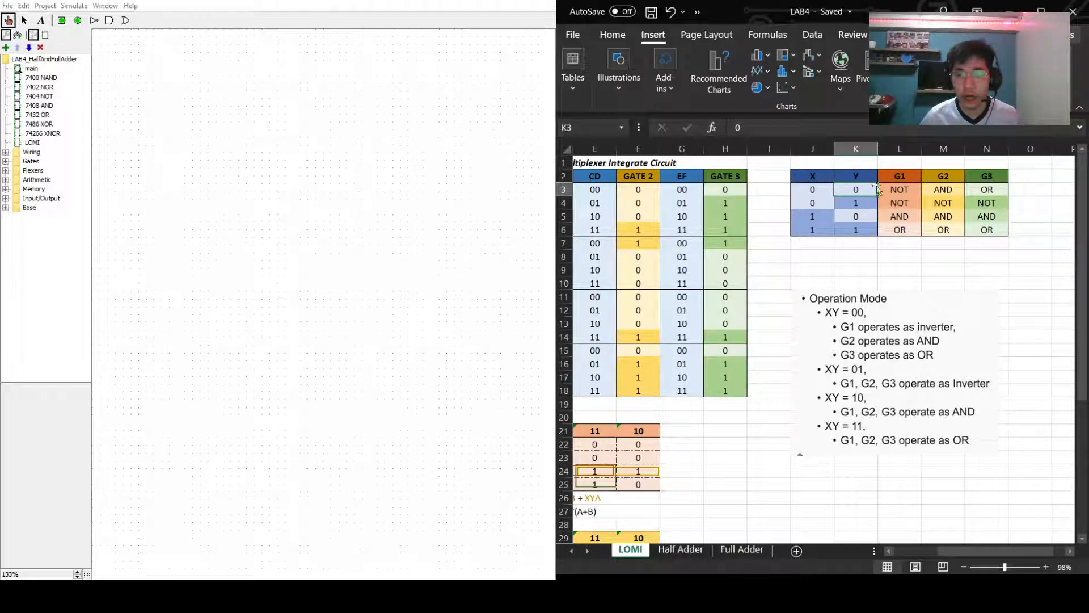
left_click(914, 189)
left_click(959, 192)
left_click(982, 193)
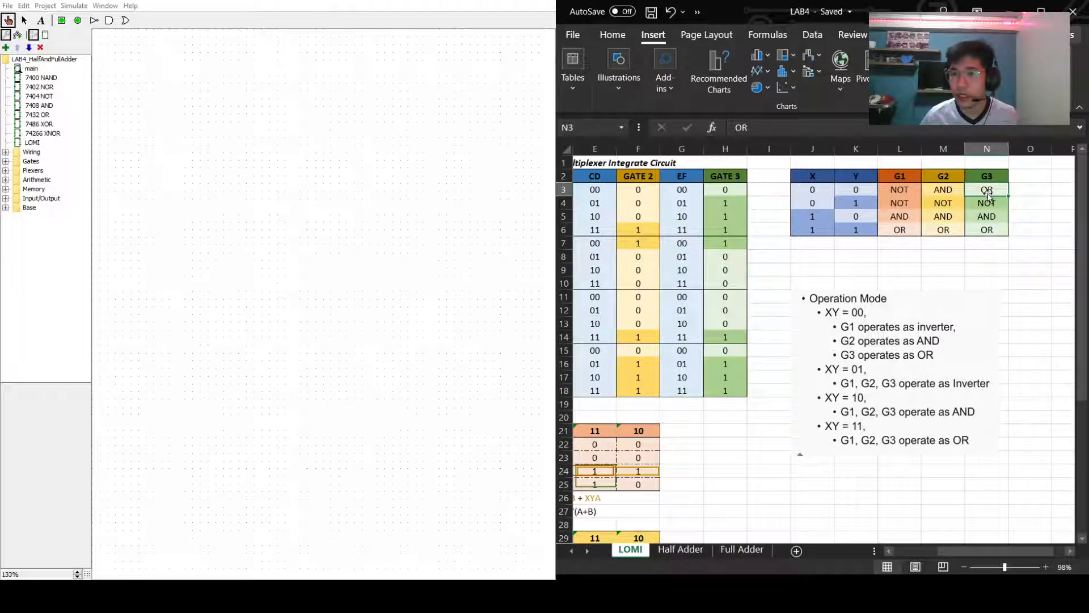
left_click(1021, 206)
left_click(1027, 219)
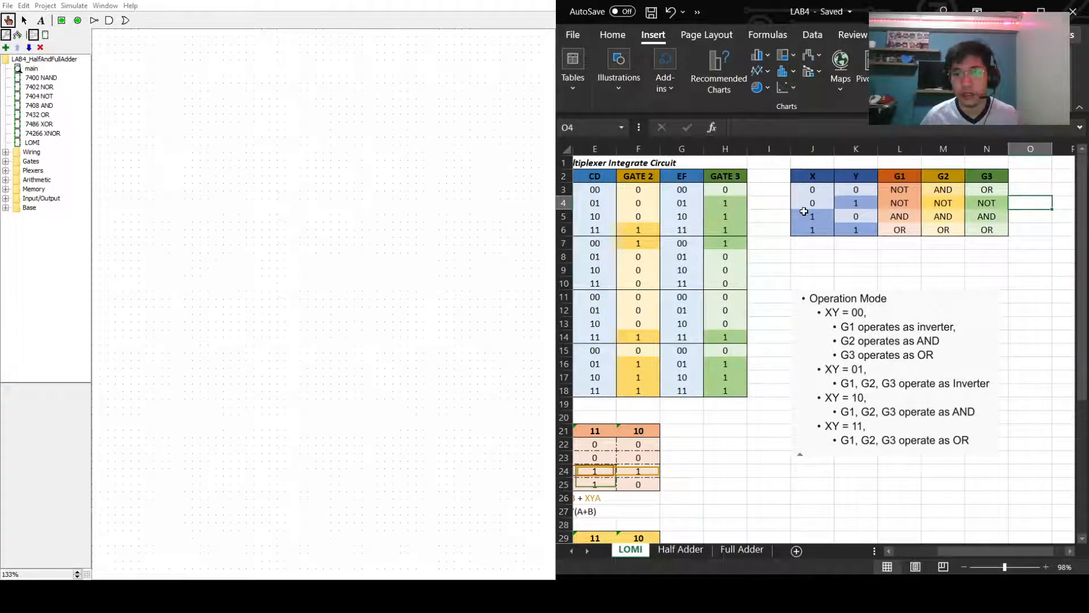
left_click(804, 216)
left_click(823, 230)
left_click(849, 203)
left_click(857, 227)
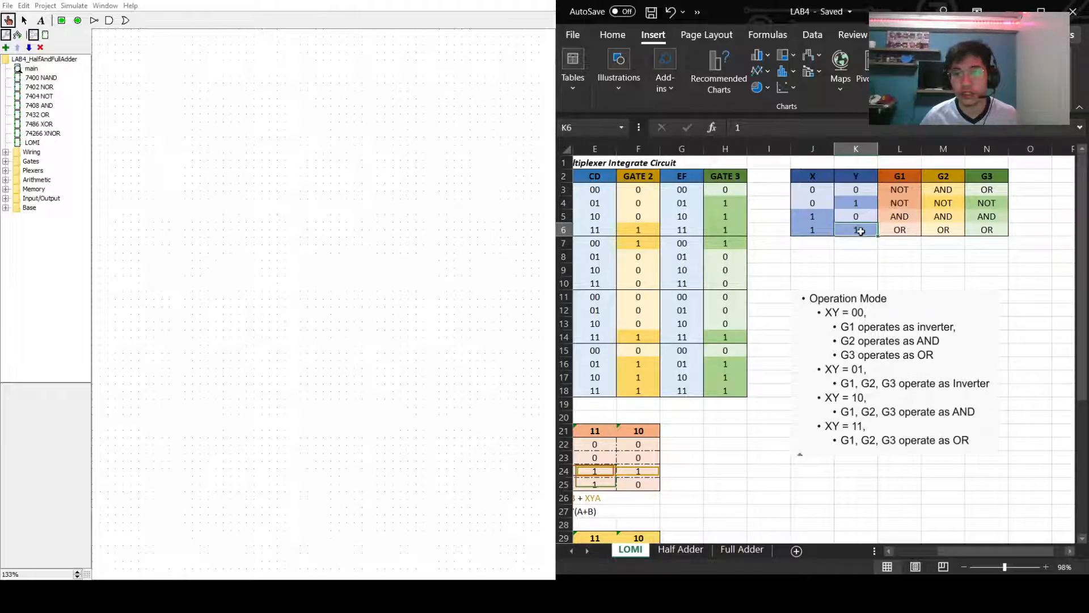
left_click(882, 233)
Examine how the Gate 1 truth table column maps to the G1 Karnaugh map and its two Boolean expressions.
left_click_drag(944, 551, 899, 553)
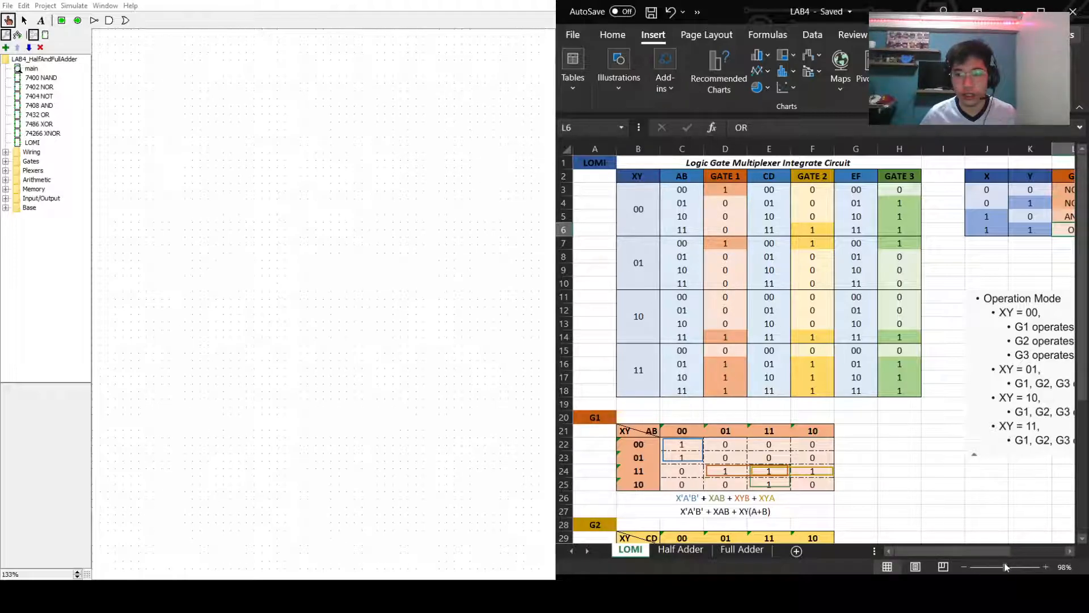
left_click_drag(986, 550, 946, 554)
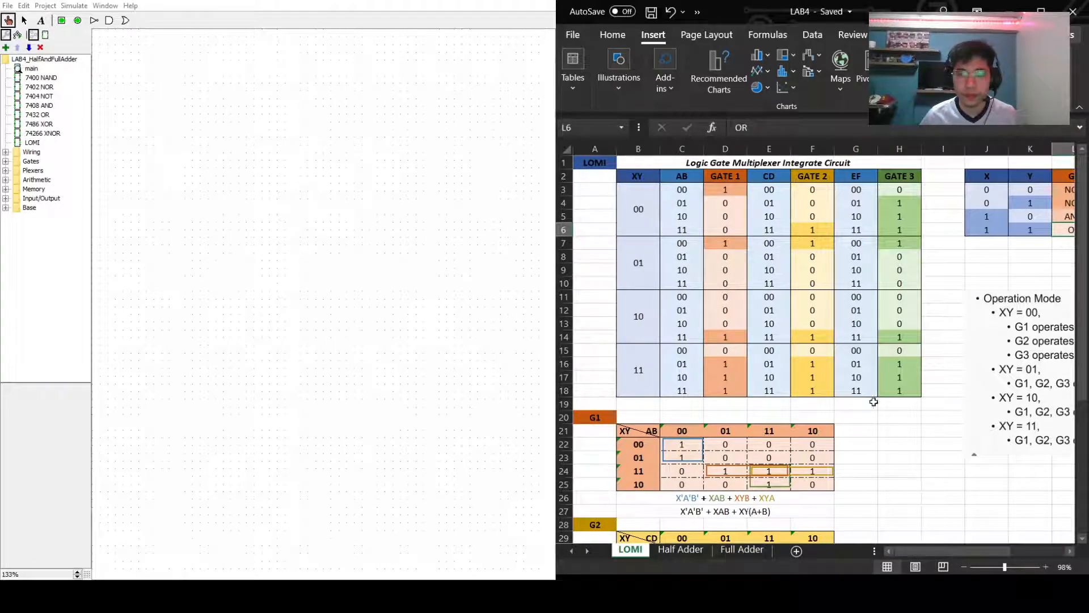
left_click(728, 187)
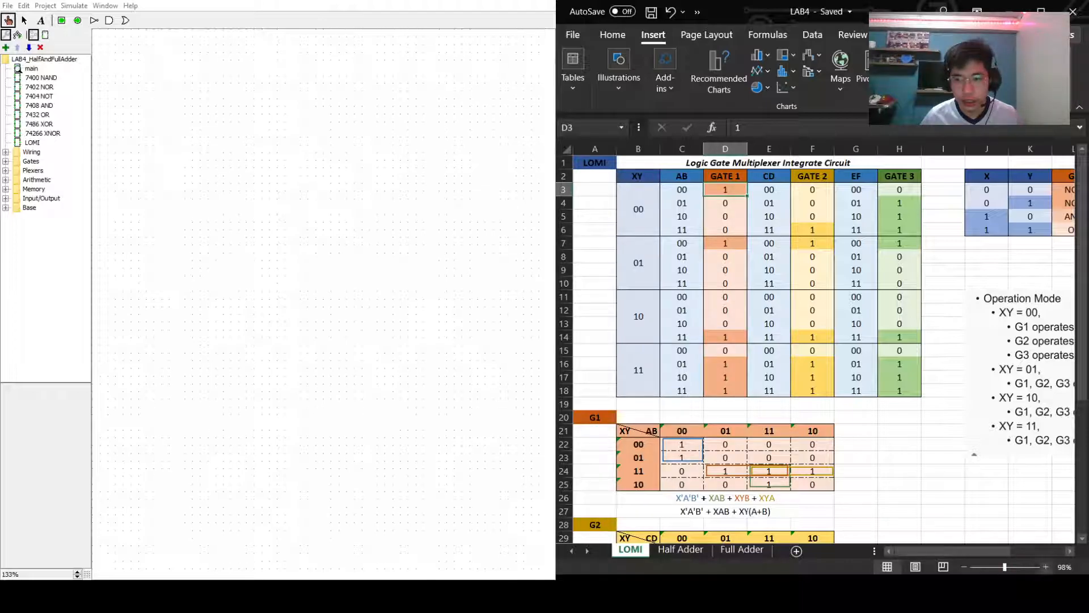
left_click(1045, 567)
left_click(1045, 567)
left_click(1045, 568)
left_click(1046, 567)
left_click(1045, 567)
scroll(931, 484, "down", 4)
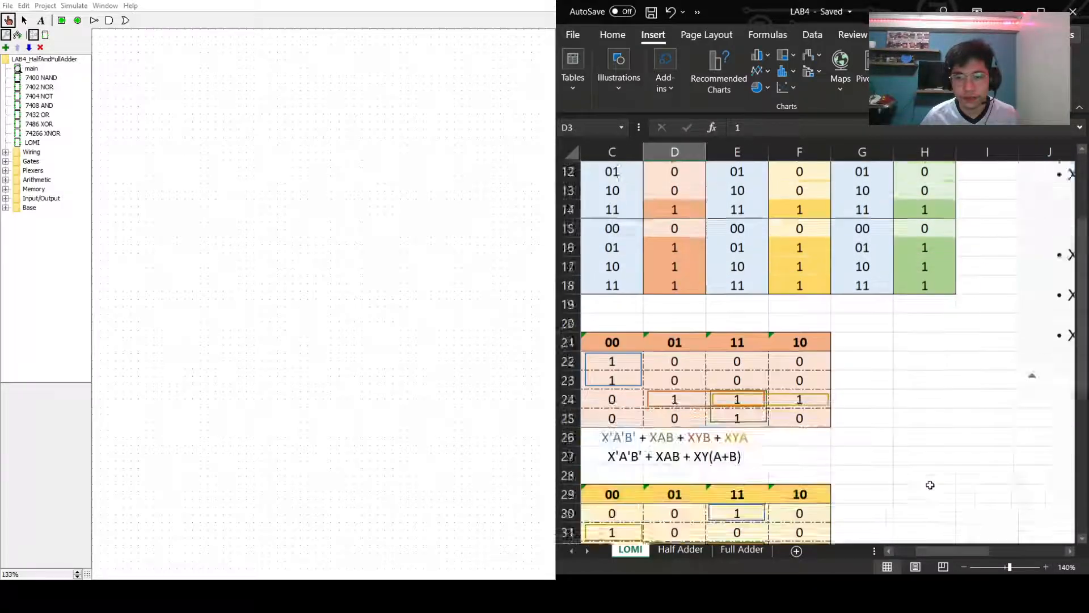
left_click_drag(962, 555, 901, 553)
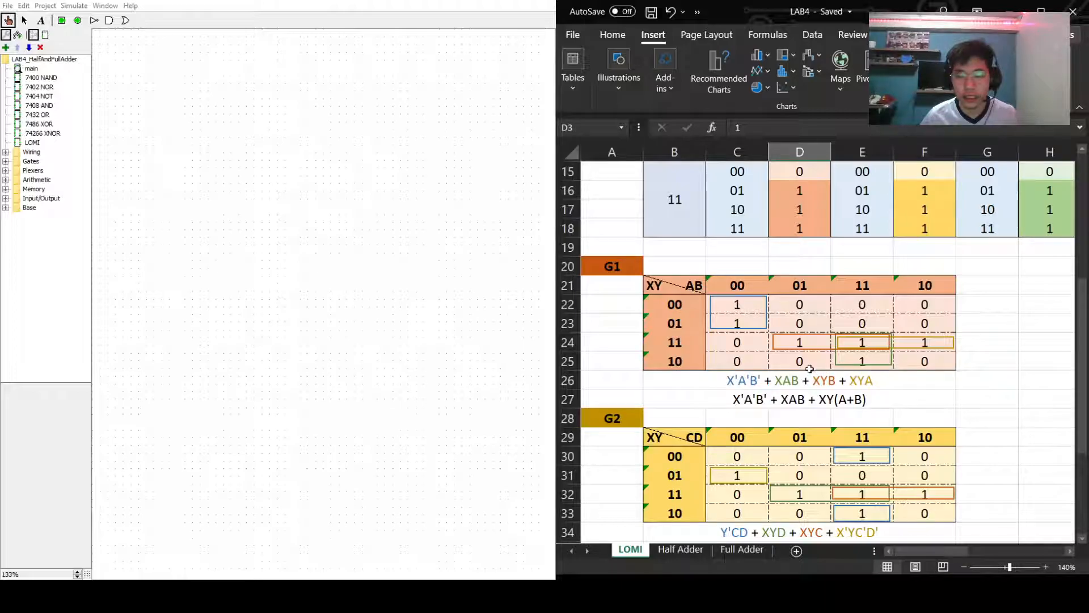
scroll(701, 318, "up", 3)
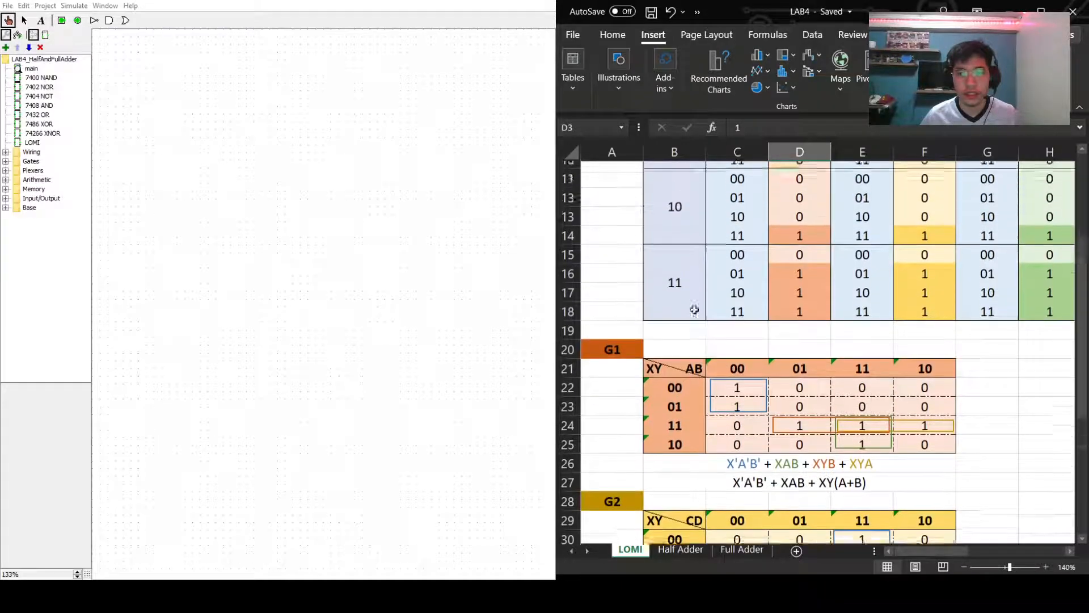
scroll(705, 325, "down", 3)
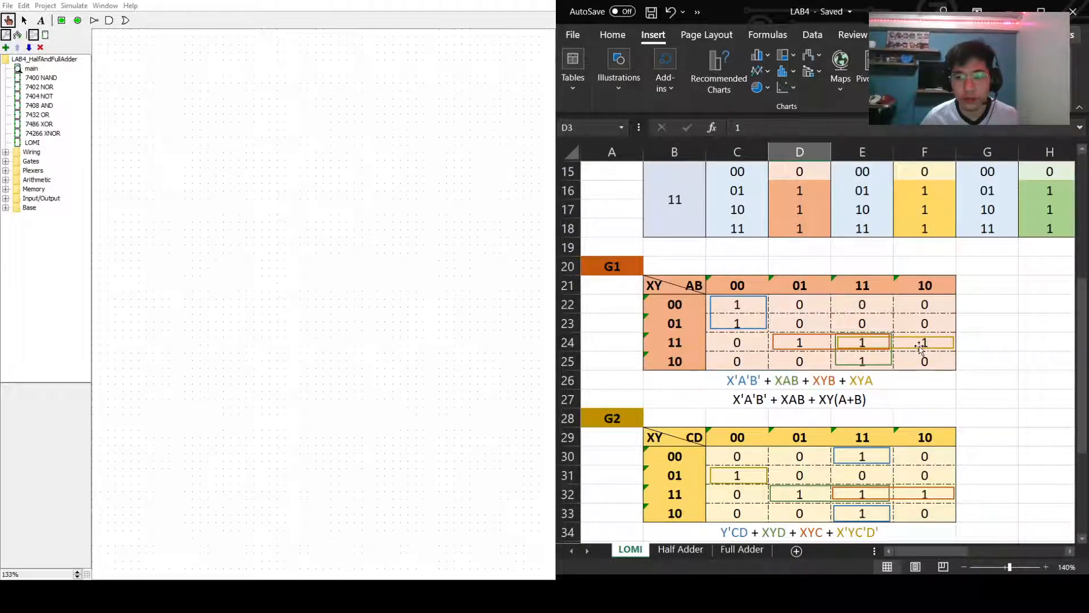
left_click(884, 381)
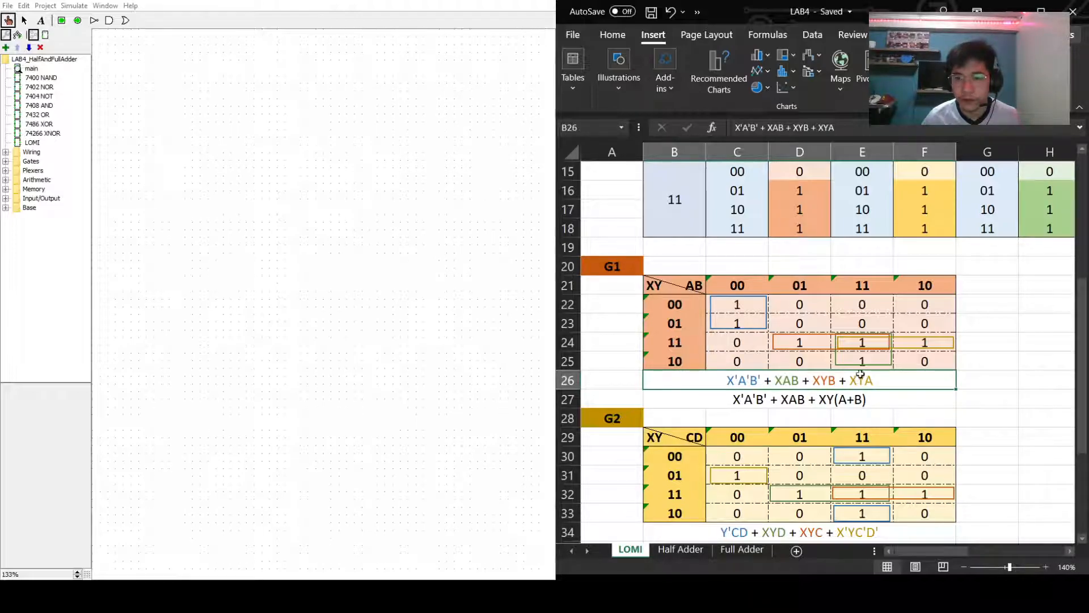
left_click(764, 404)
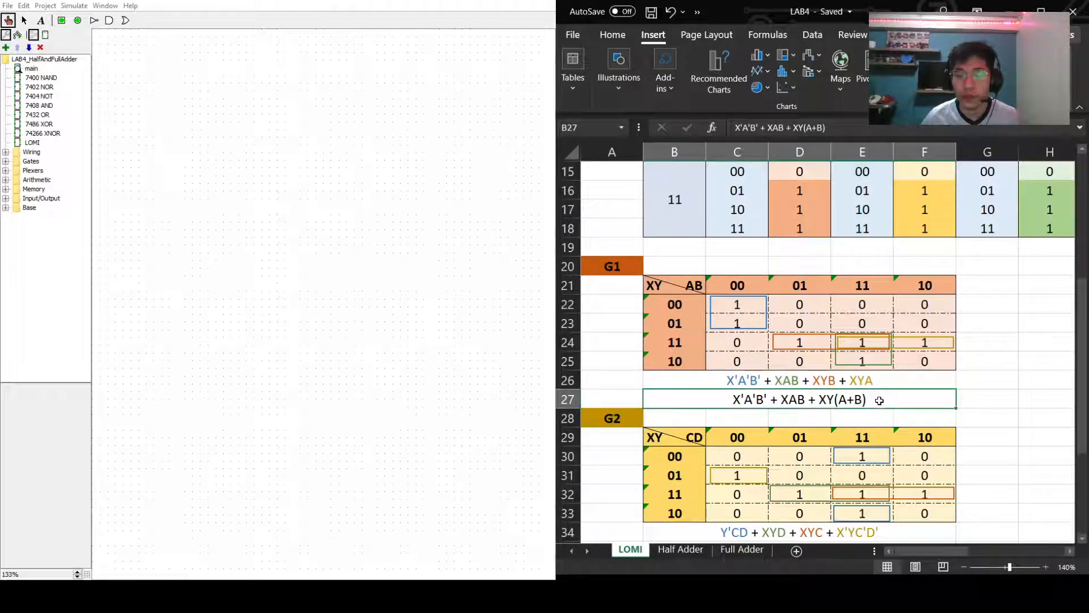
Examine the G2 Karnaugh map groupings and the sum-of-products expression derived from them in row 34.
scroll(879, 407, "down", 1)
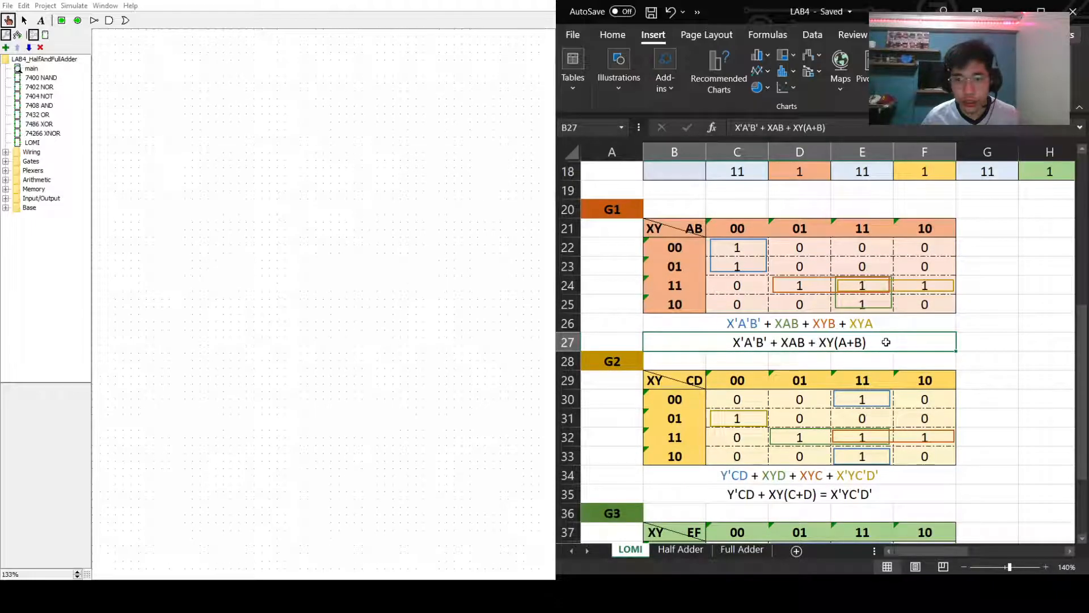
scroll(880, 406, "down", 1)
scroll(885, 386, "up", 4)
scroll(892, 346, "down", 3)
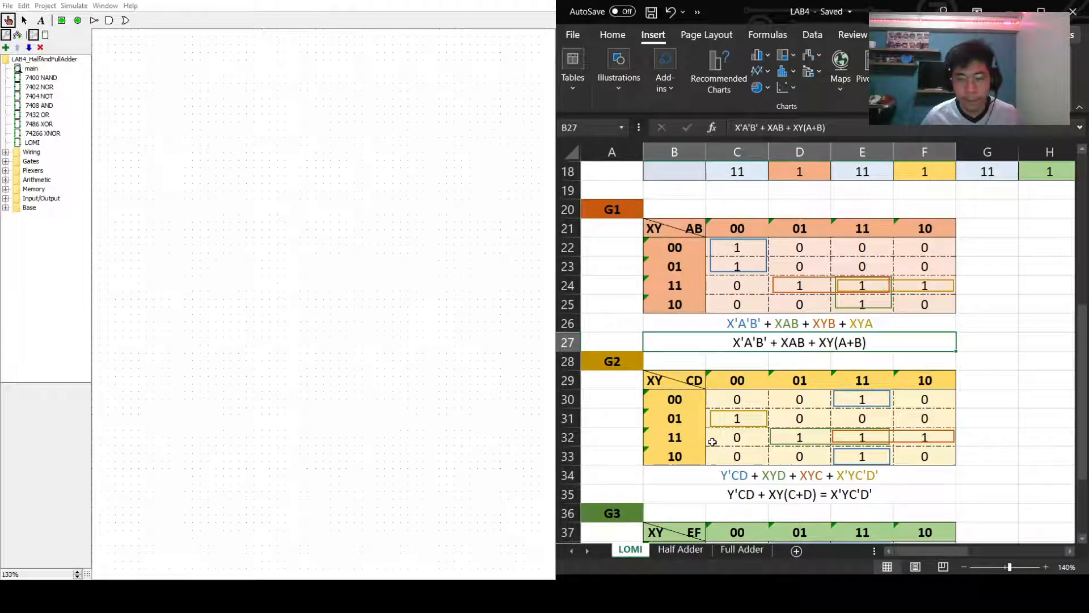
scroll(844, 379, "down", 1)
scroll(1005, 386, "up", 1)
scroll(1005, 386, "down", 1)
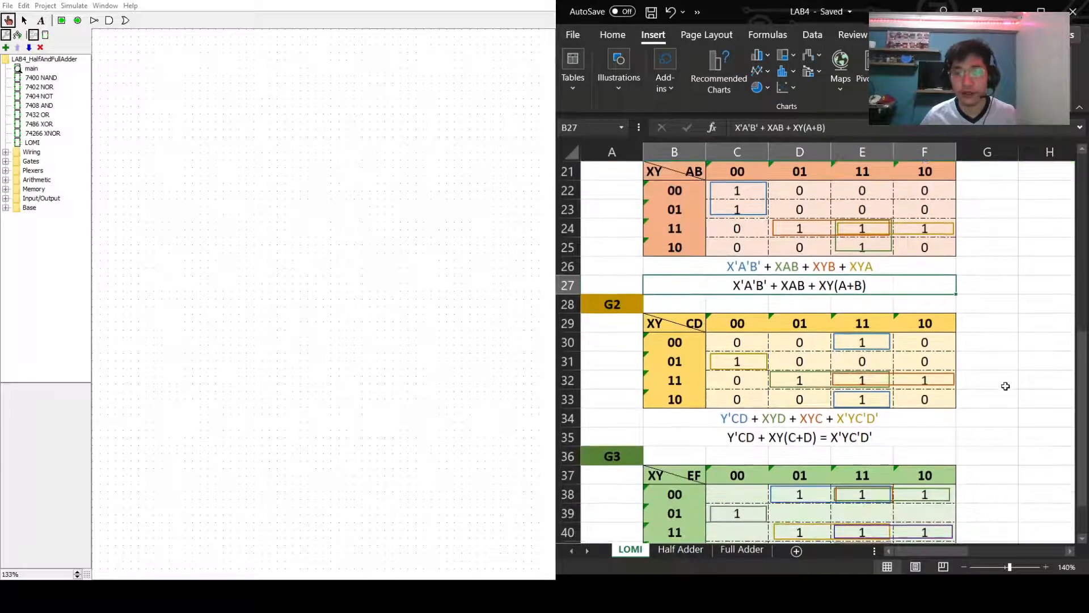
left_click(983, 441)
scroll(837, 434, "up", 1)
scroll(854, 431, "down", 1)
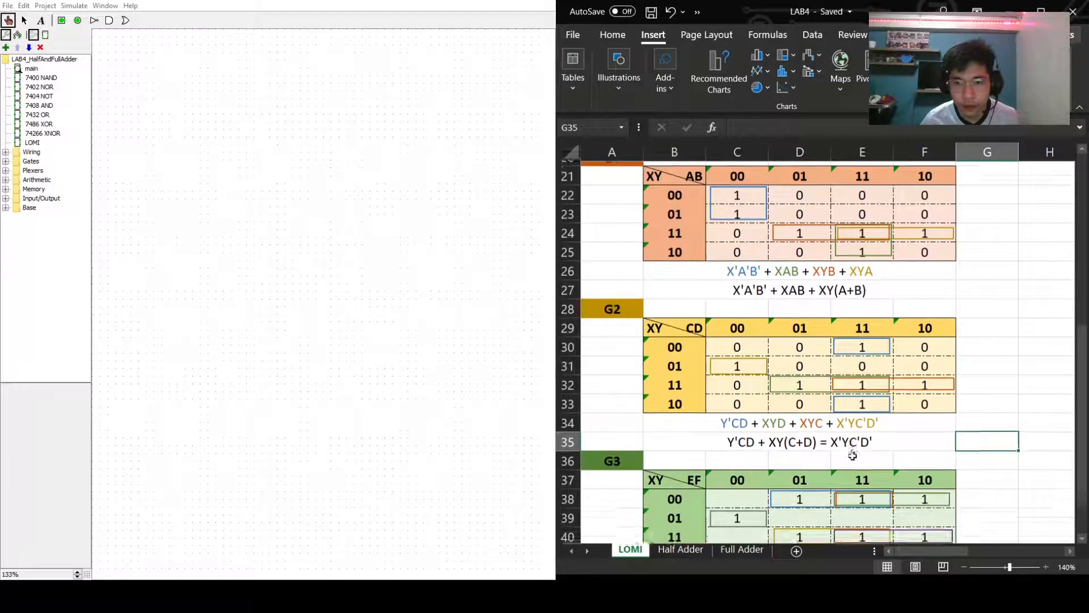
left_click(863, 399)
left_click(868, 344)
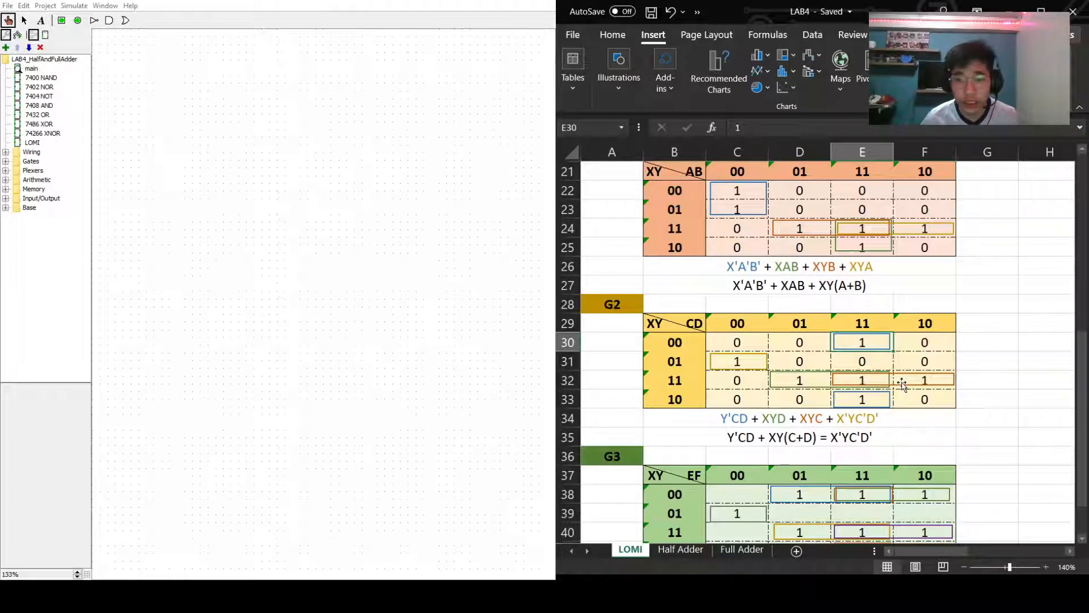
left_click(740, 361)
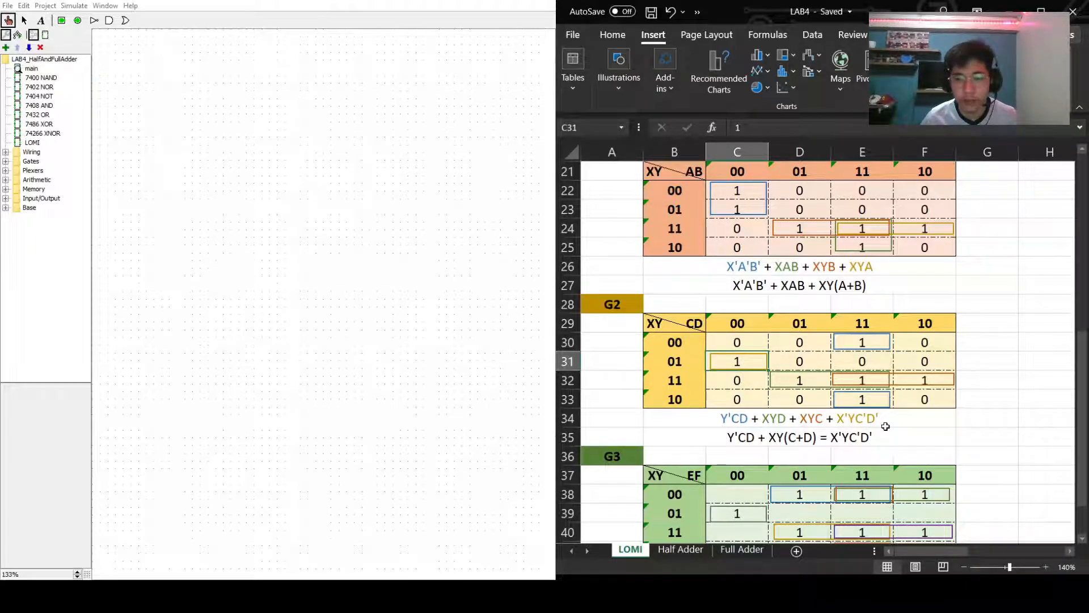
left_click(767, 421)
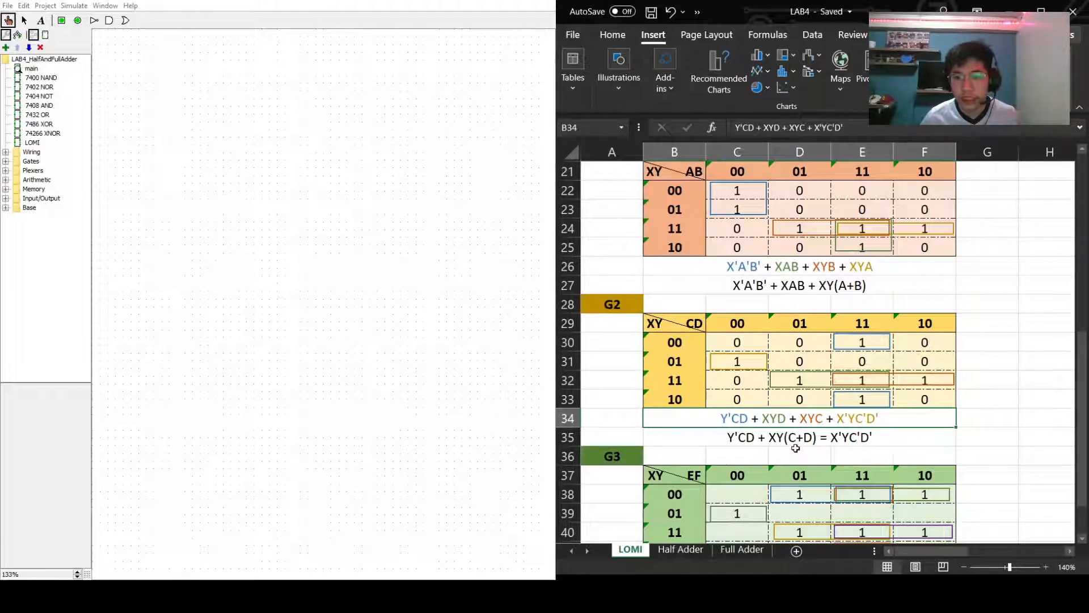
Correct the simplified G2 expression in cell B35 by replacing the equals sign before X'YC'D' with a plus sign.
double_click(828, 439)
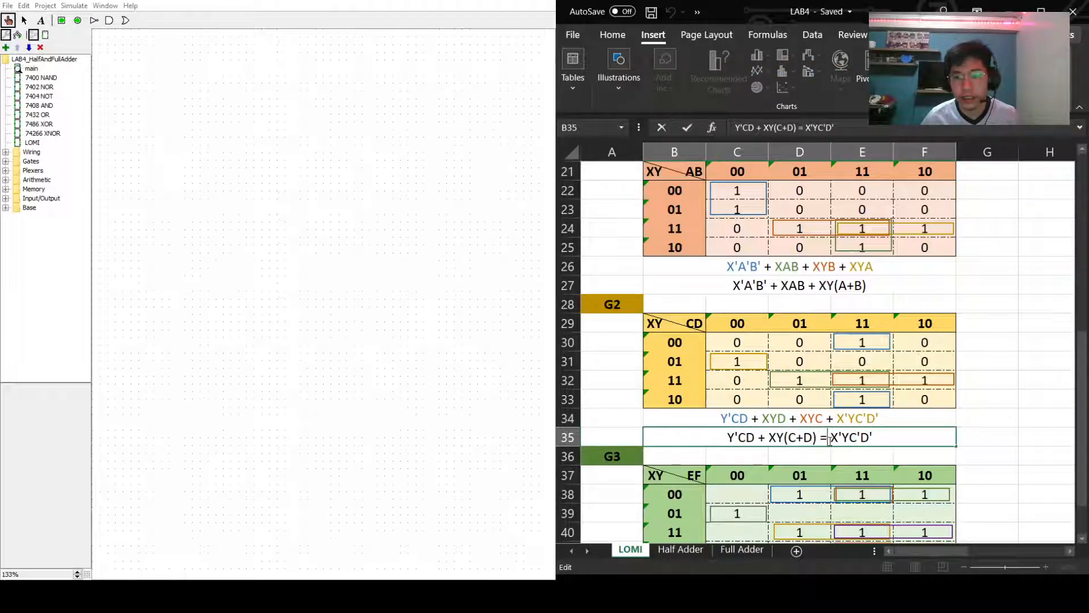
key("BackSpace")
type("+")
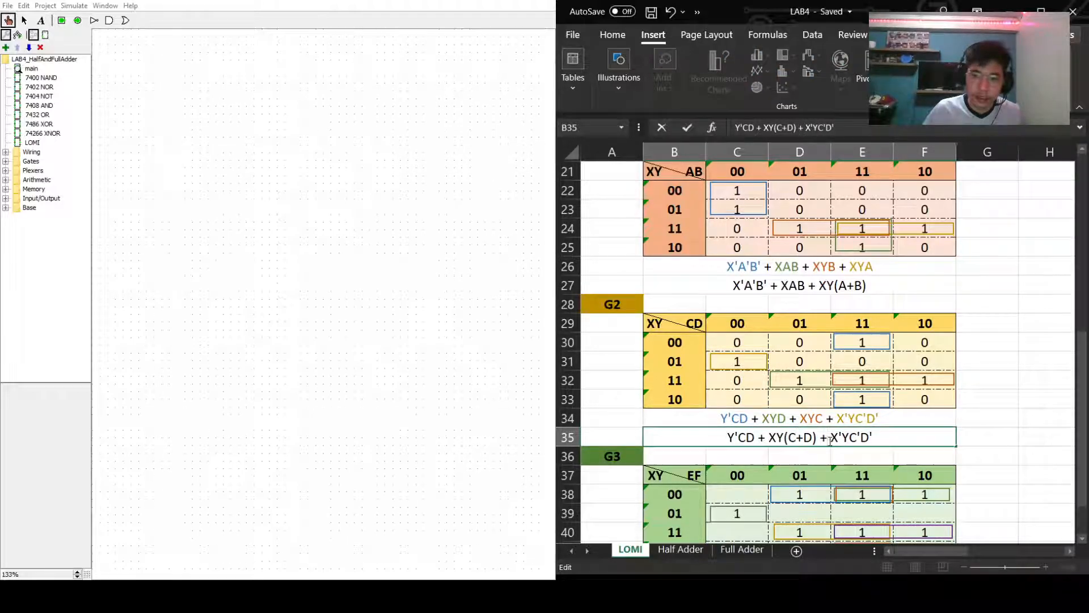
left_click(687, 127)
Examine the G3 Karnaugh map groupings and how each maps to the terms of the expressions in rows 42 and 43.
scroll(931, 406, "down", 2)
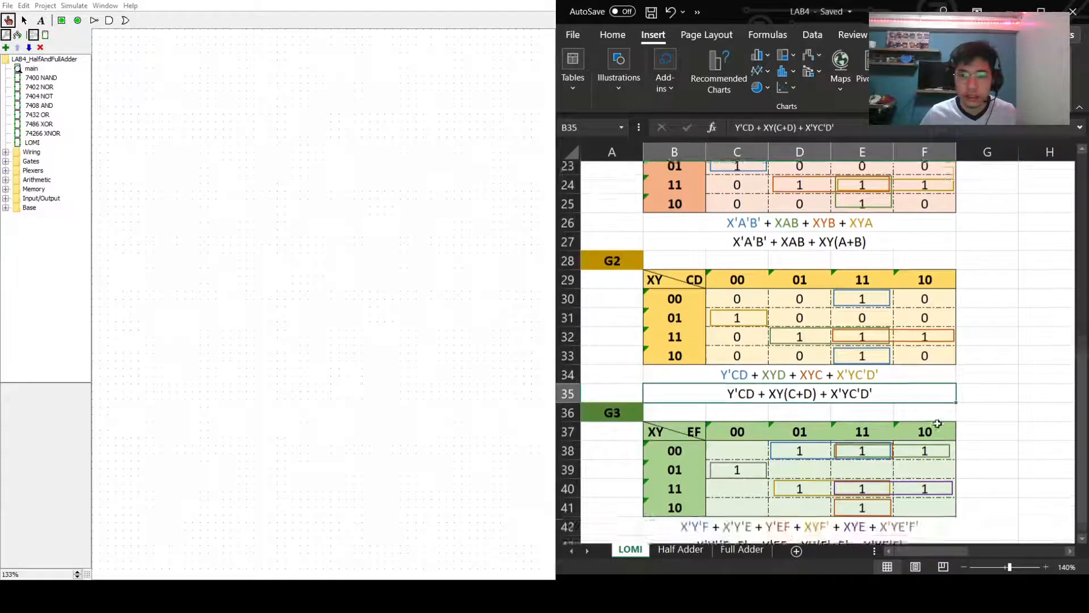
scroll(931, 443, "down", 1)
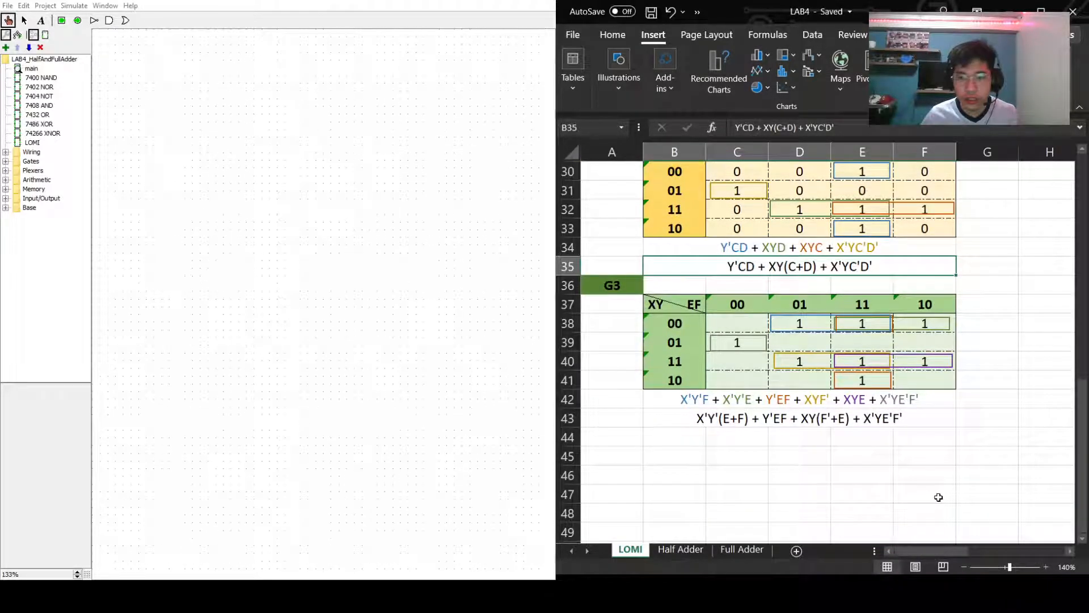
left_click(931, 485)
scroll(894, 461, "up", 1)
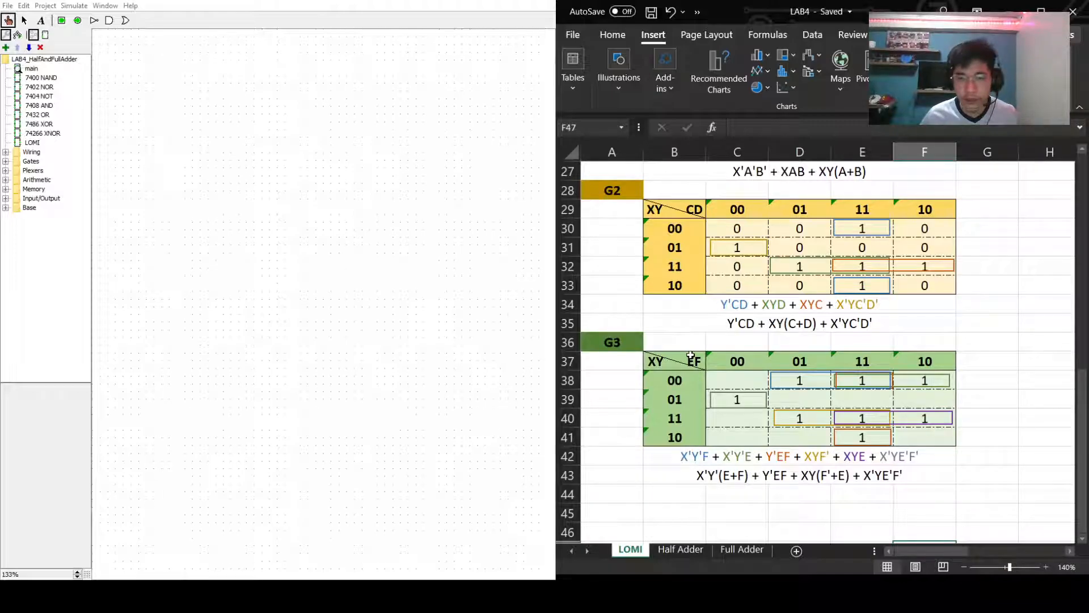
left_click(694, 526)
left_click(787, 516)
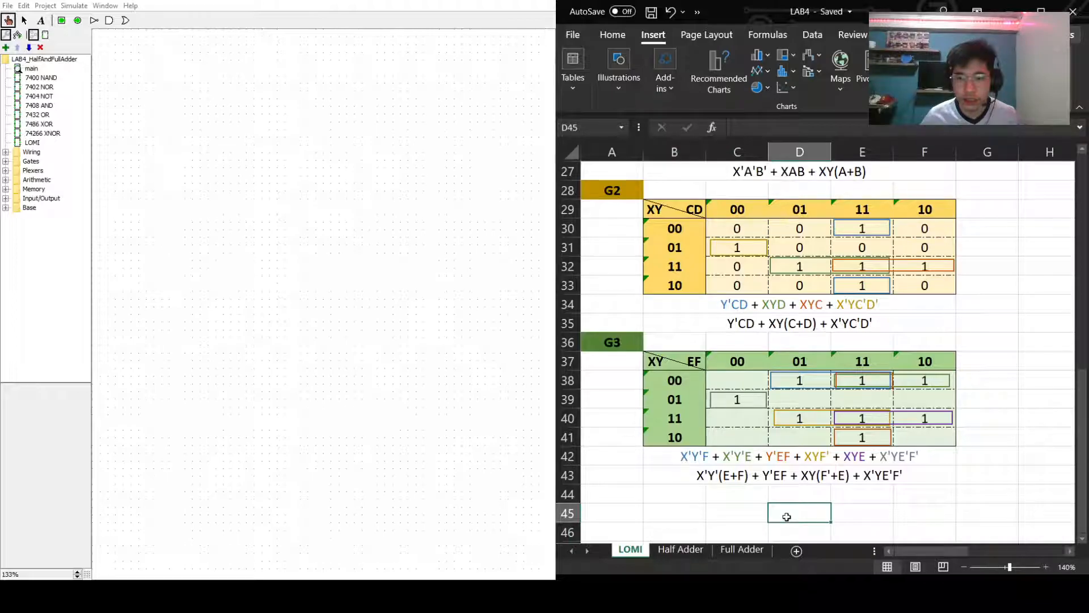
left_click(809, 374)
left_click(828, 383)
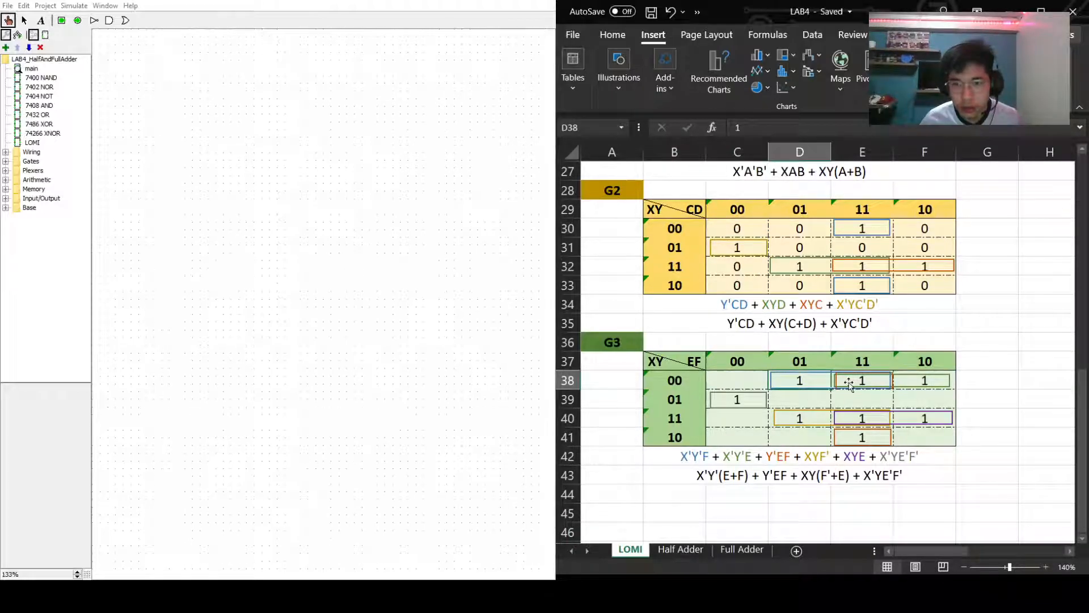
left_click(803, 383)
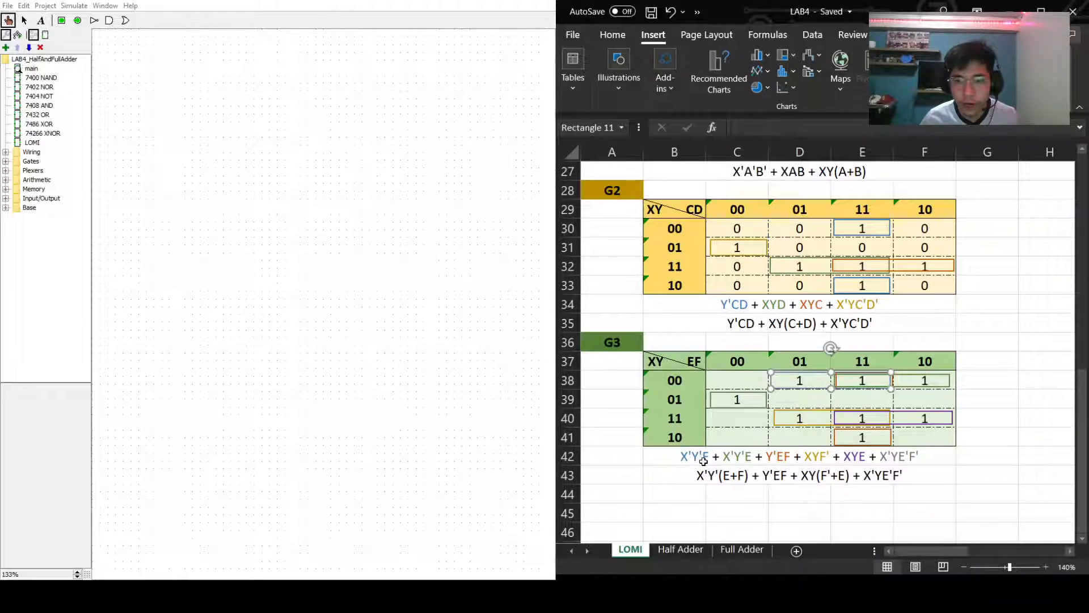
left_click(910, 387)
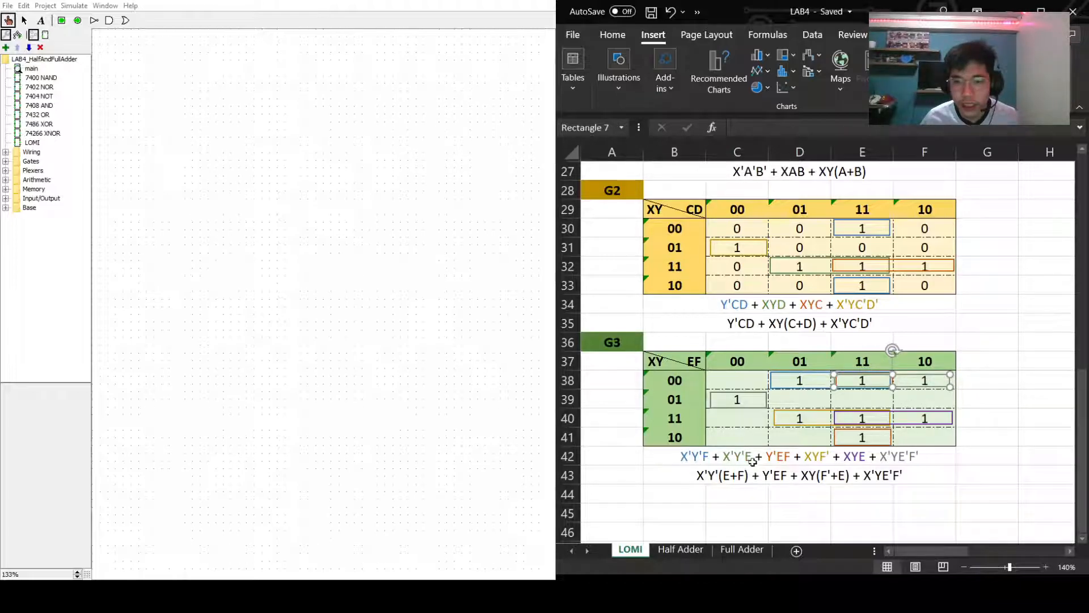
left_click(860, 445)
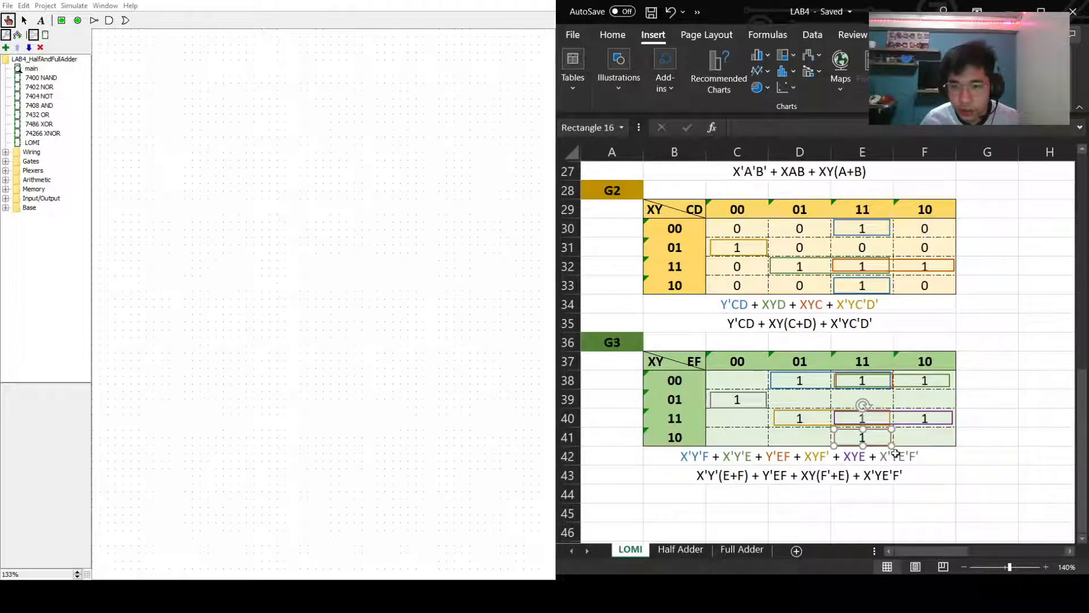
left_click(880, 380)
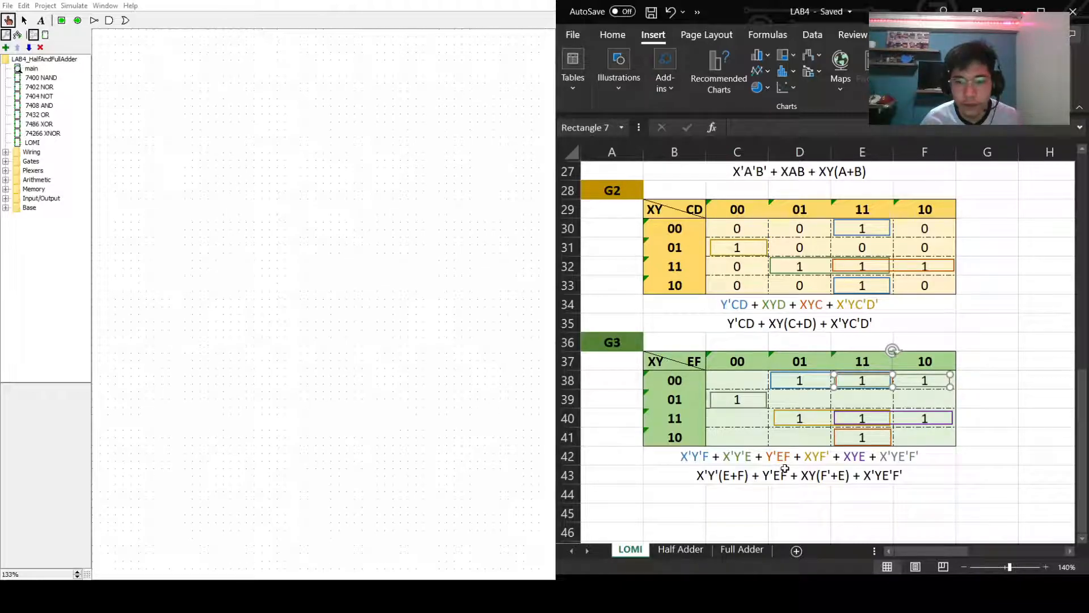
left_click(800, 420)
left_click(849, 417)
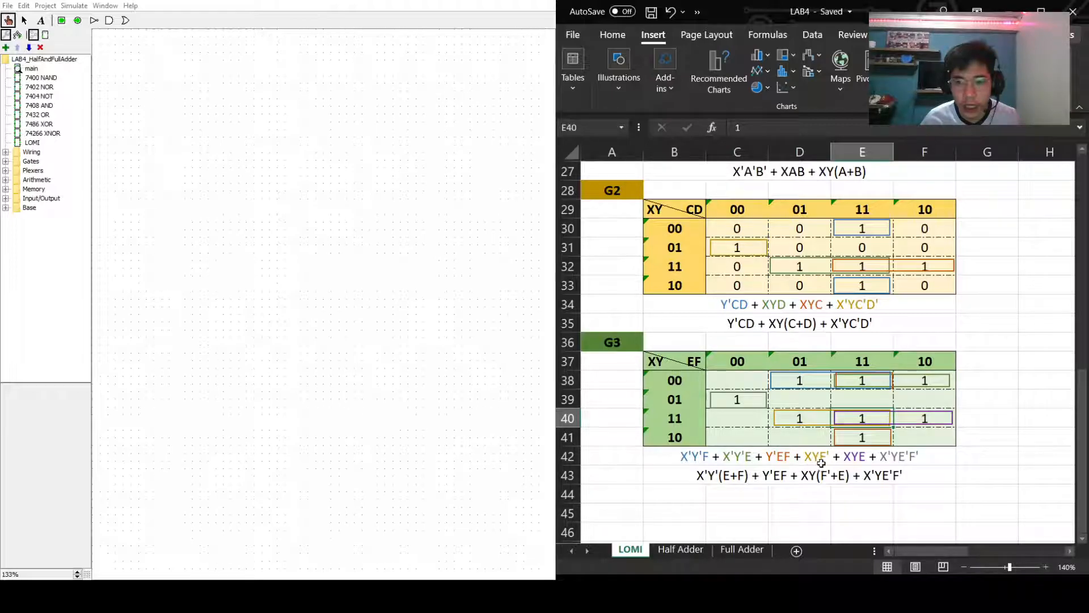
left_click(925, 422)
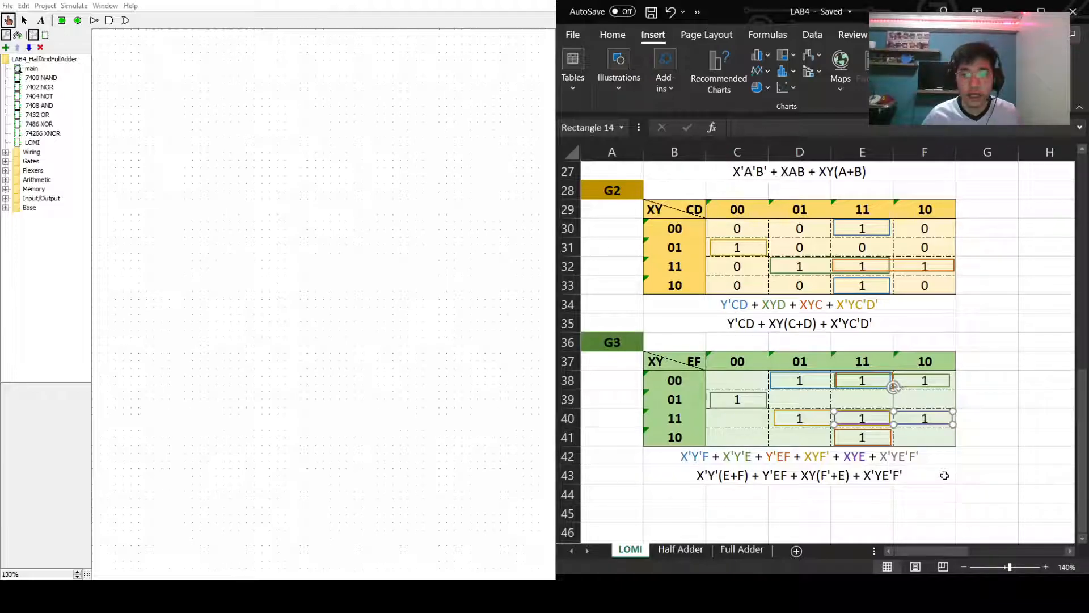
left_click(749, 403)
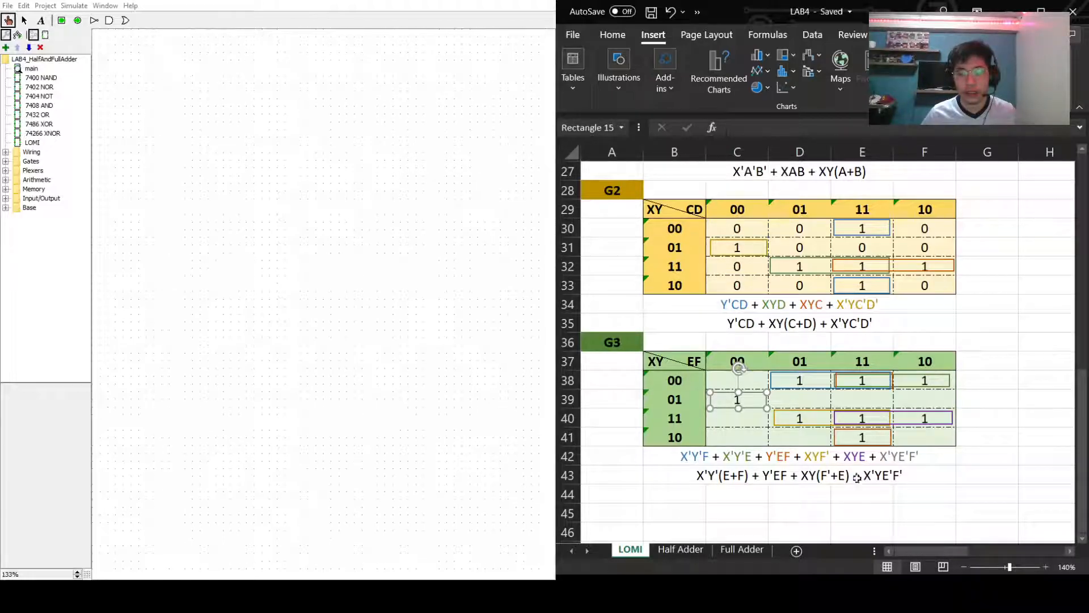
Switch to Logisim and place two input pins, one above the other, in the main circuit.
scroll(972, 455, "up", 5)
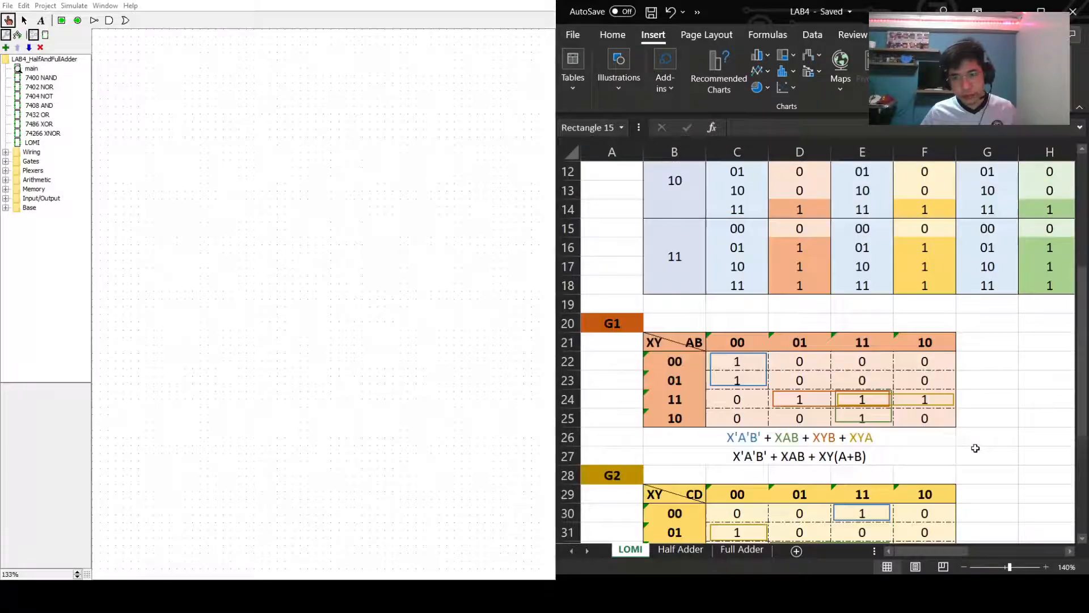
scroll(975, 448, "down", 2)
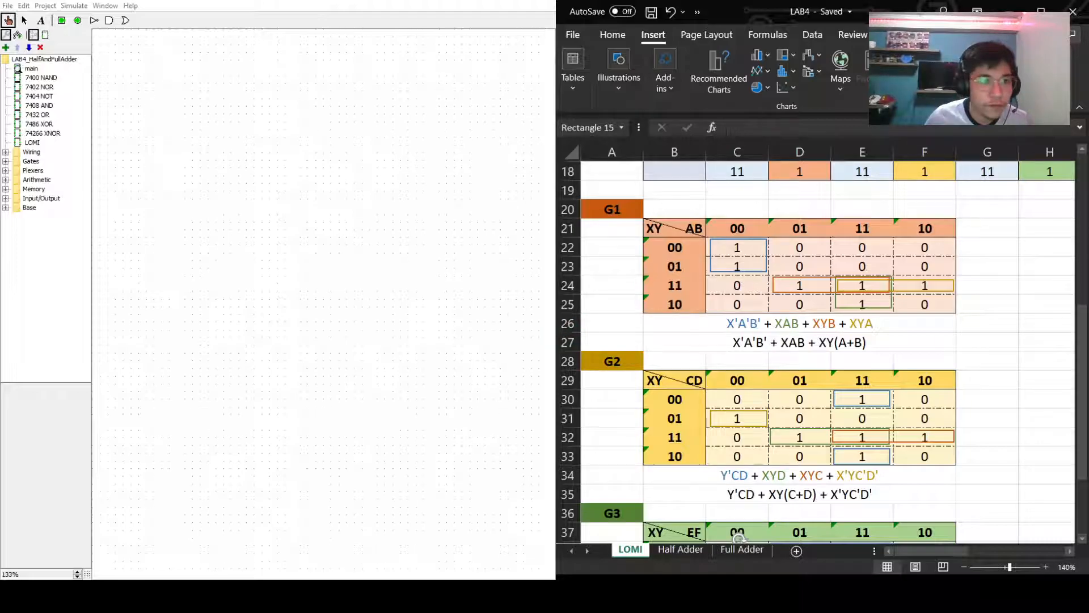
left_click(6, 152)
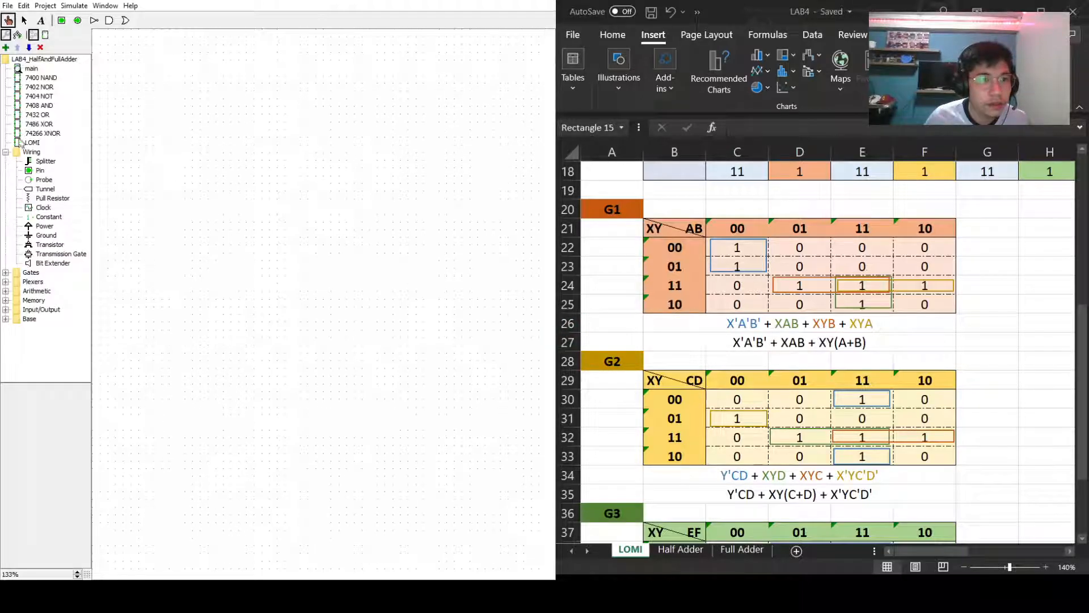
left_click(5, 152)
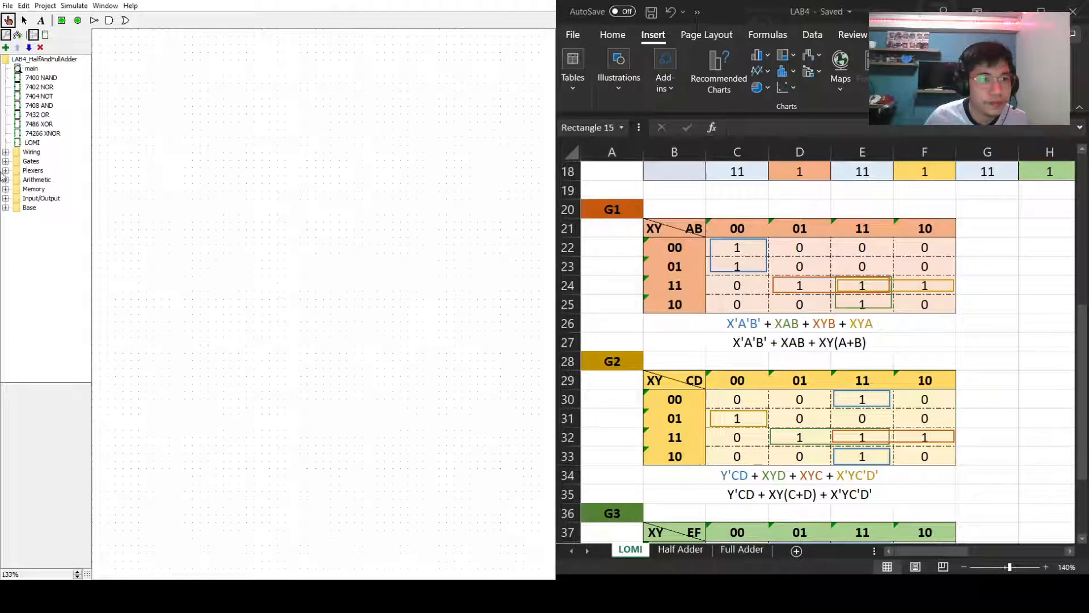
left_click(5, 162)
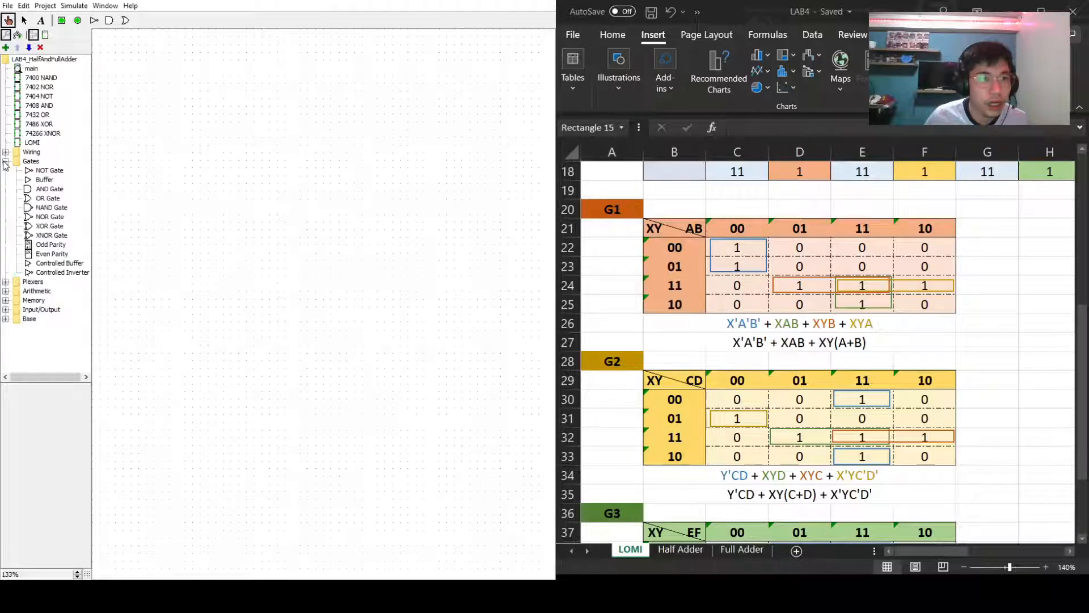
left_click(61, 20)
left_click(131, 121)
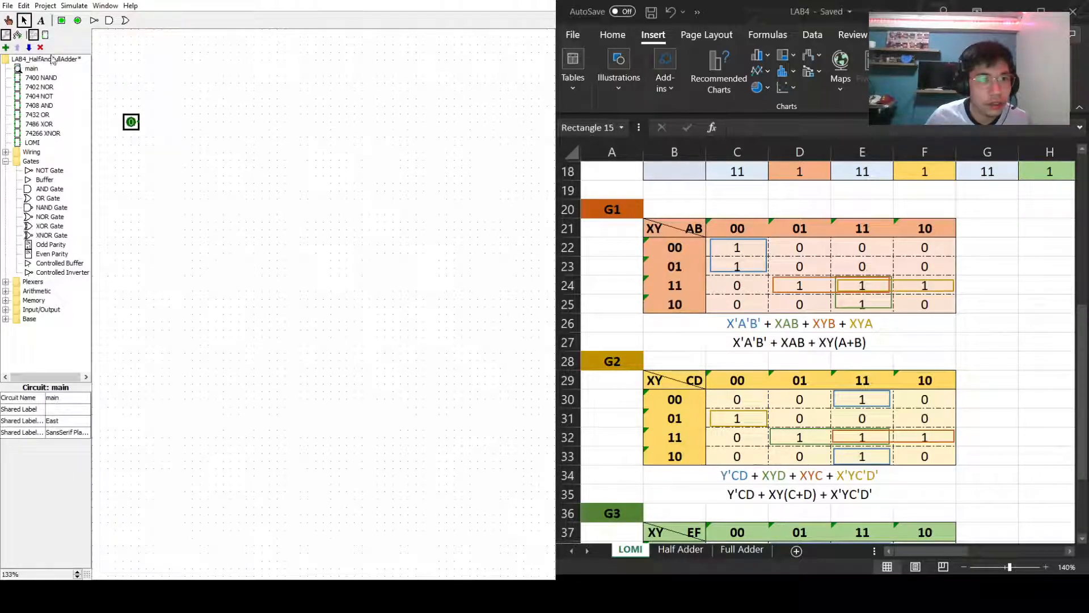
left_click(62, 21)
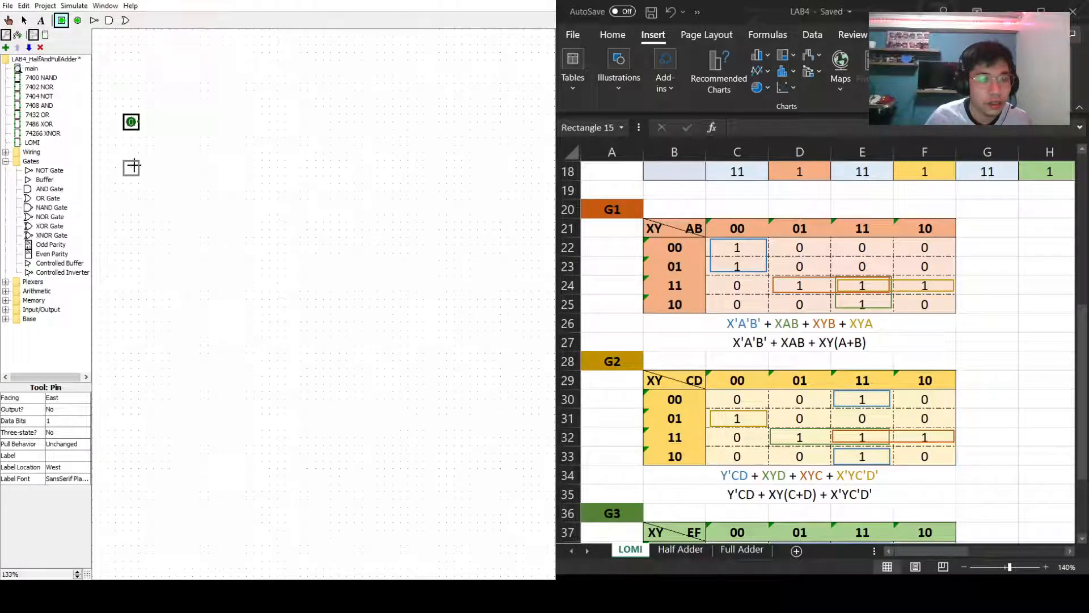
left_click(131, 168)
left_click(200, 140)
Label the upper input pin X and the lower one Y.
left_click(135, 124)
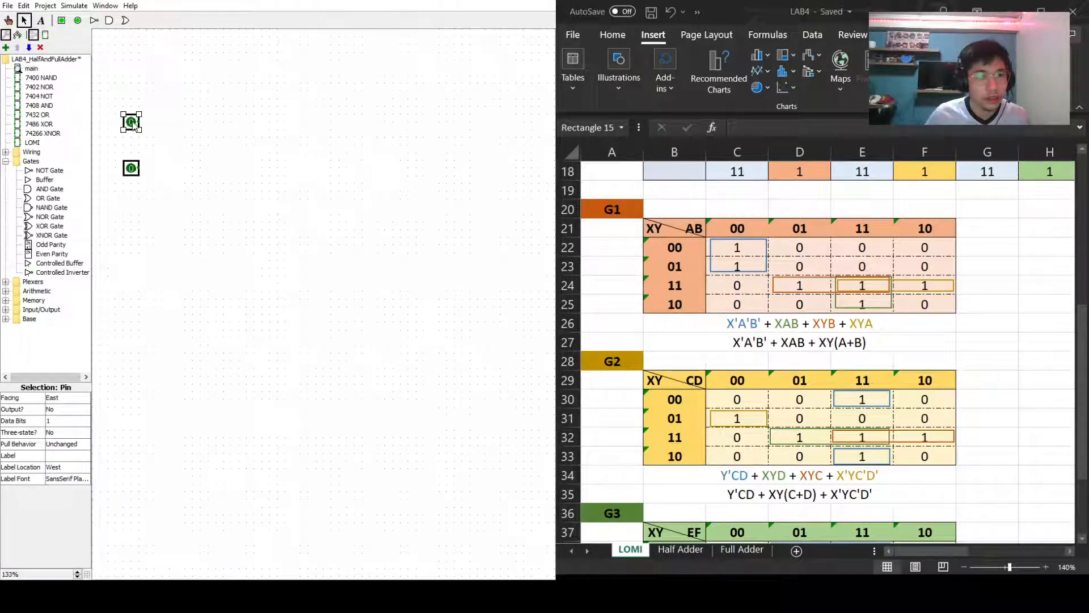
left_click(72, 457)
type("X")
key("Return")
left_click(299, 331)
left_click(133, 169)
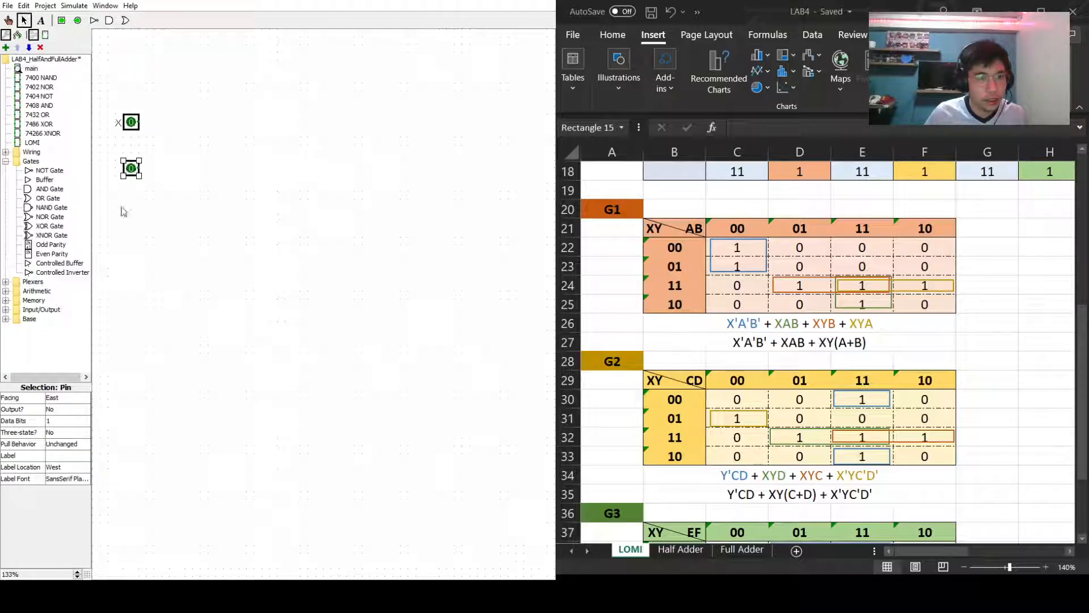
left_click(56, 455)
type("Y")
key("Return")
left_click(264, 394)
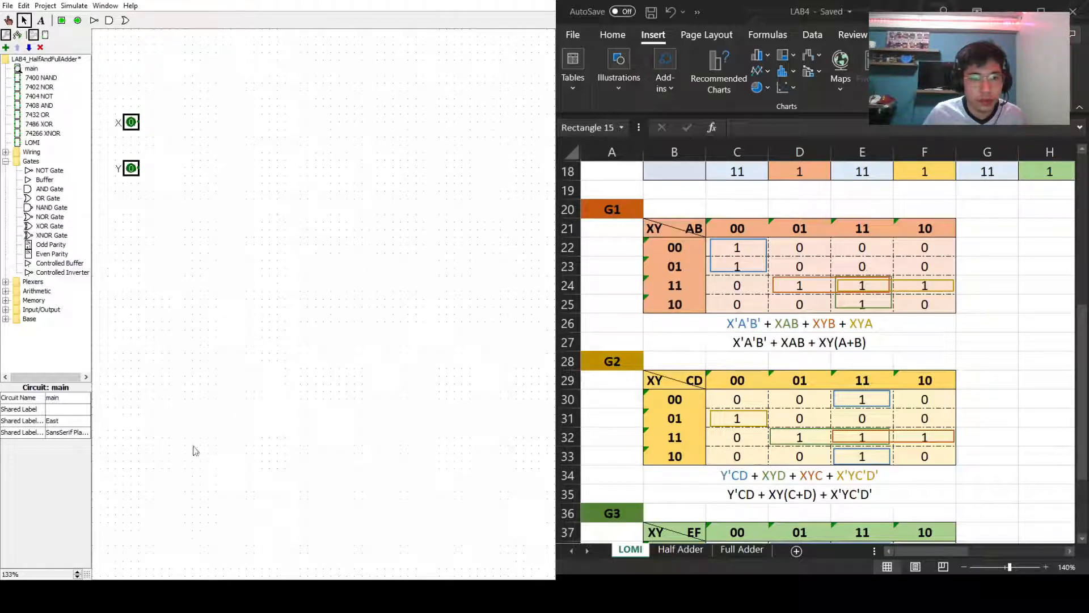
left_click(78, 576)
left_click(78, 576)
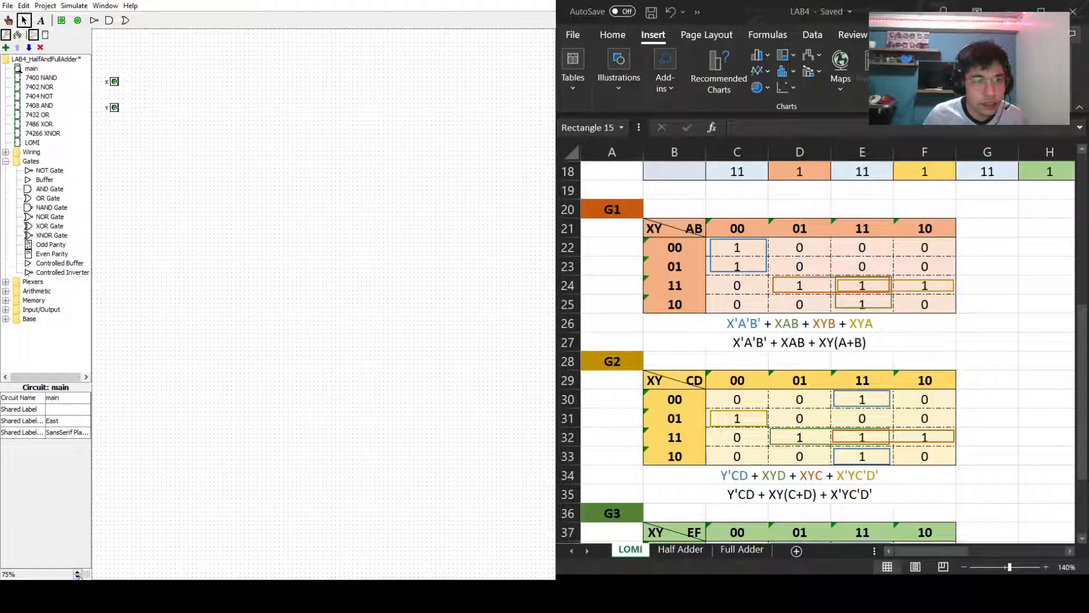
left_click(78, 572)
left_click(78, 572)
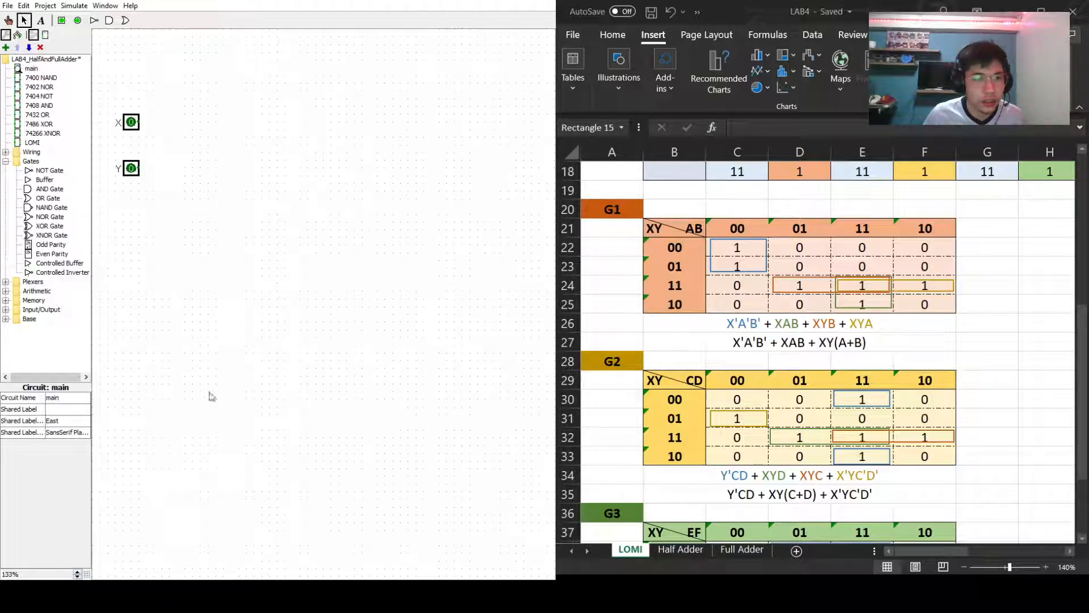
Place two more input pins in a column below the Y pin.
left_click(62, 21)
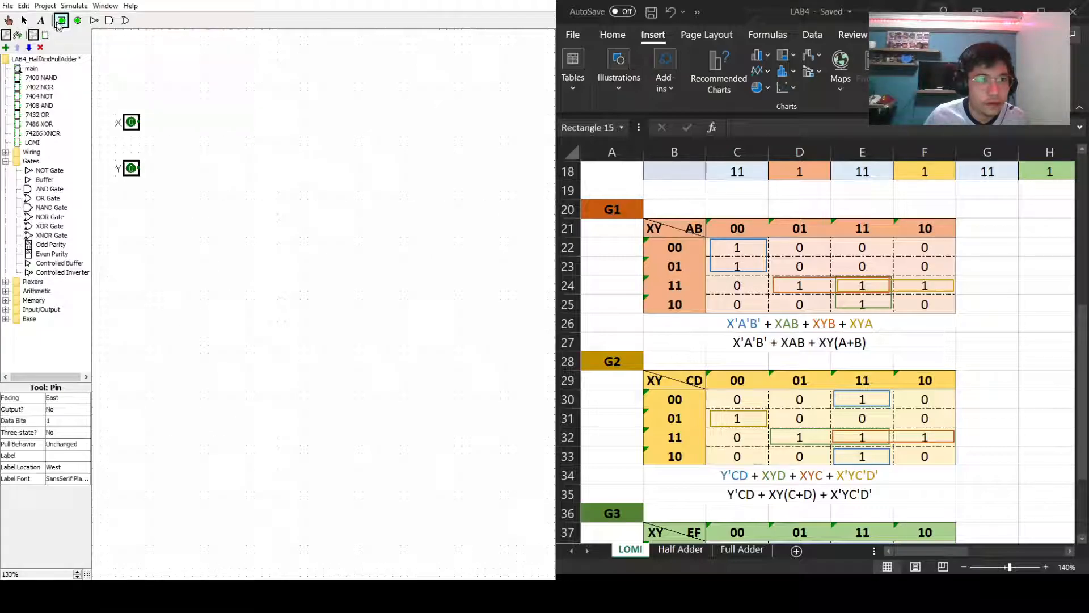
left_click(138, 245)
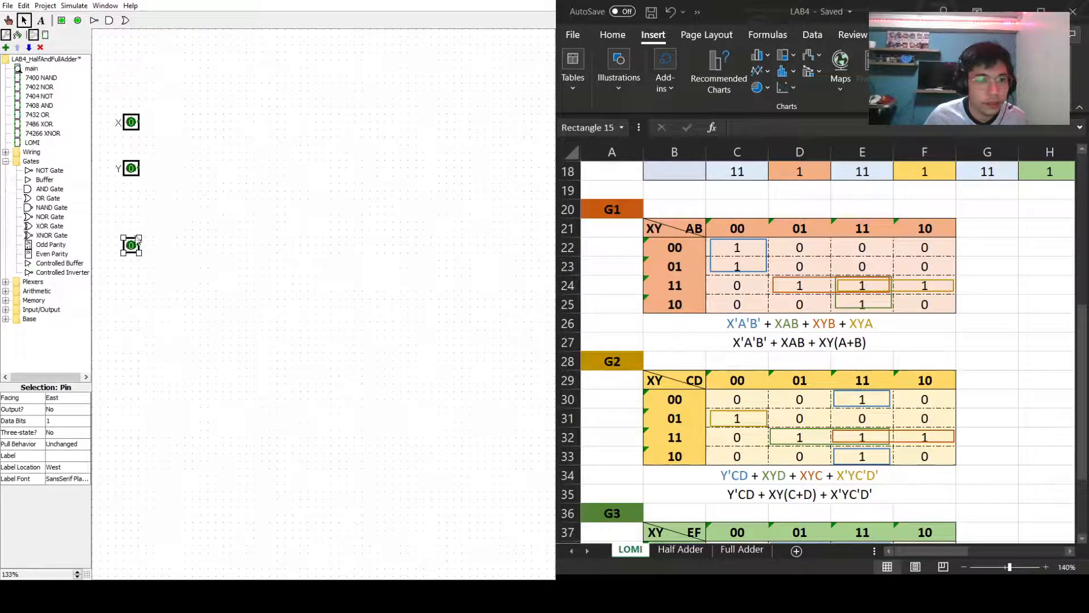
left_click(62, 20)
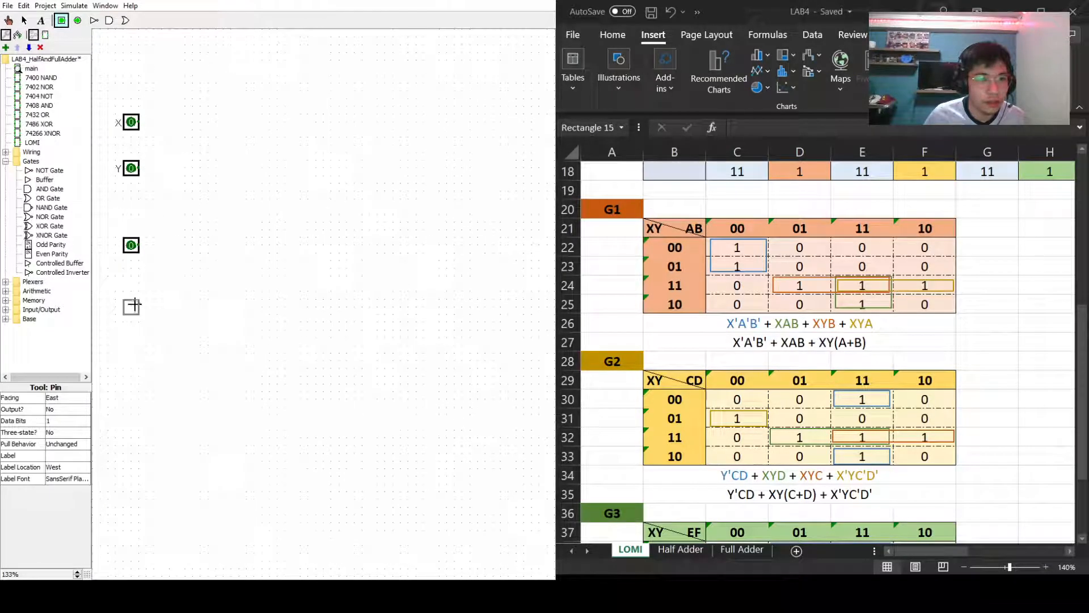
left_click(131, 299)
Label the two new input pins A and B, from upper to lower.
left_click(131, 245)
left_click(74, 453)
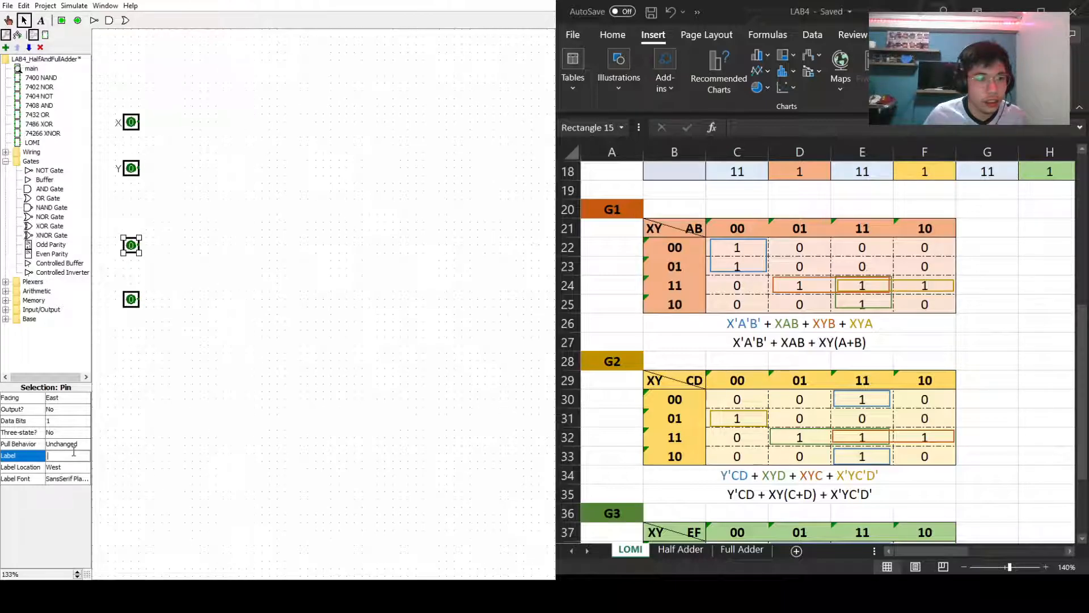
type("A")
key("Return")
left_click(276, 410)
left_click(131, 299)
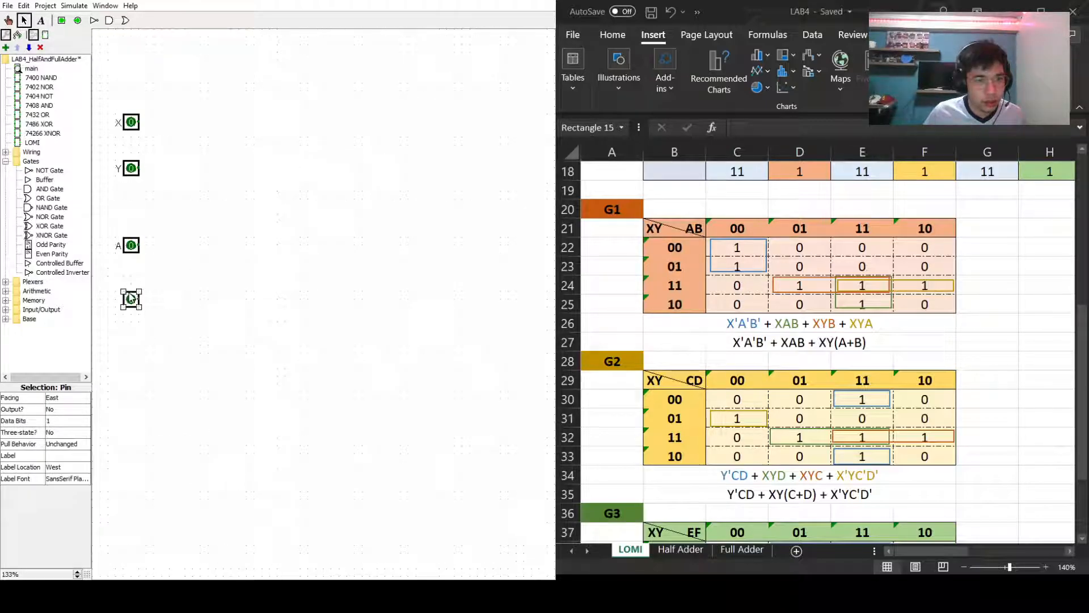
left_click(50, 456)
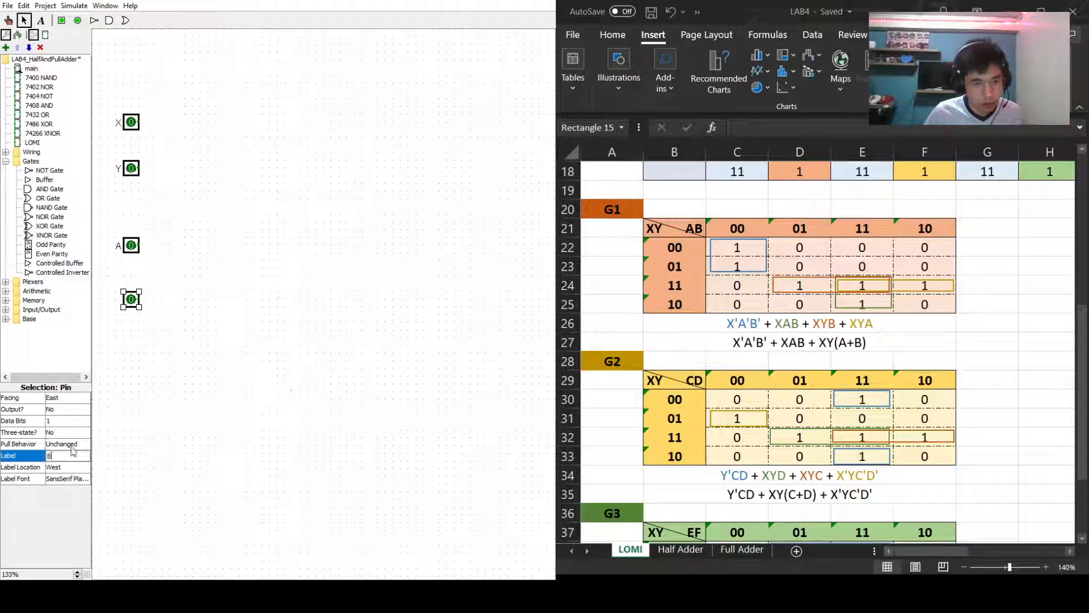
type("B")
key("Return")
left_click(319, 379)
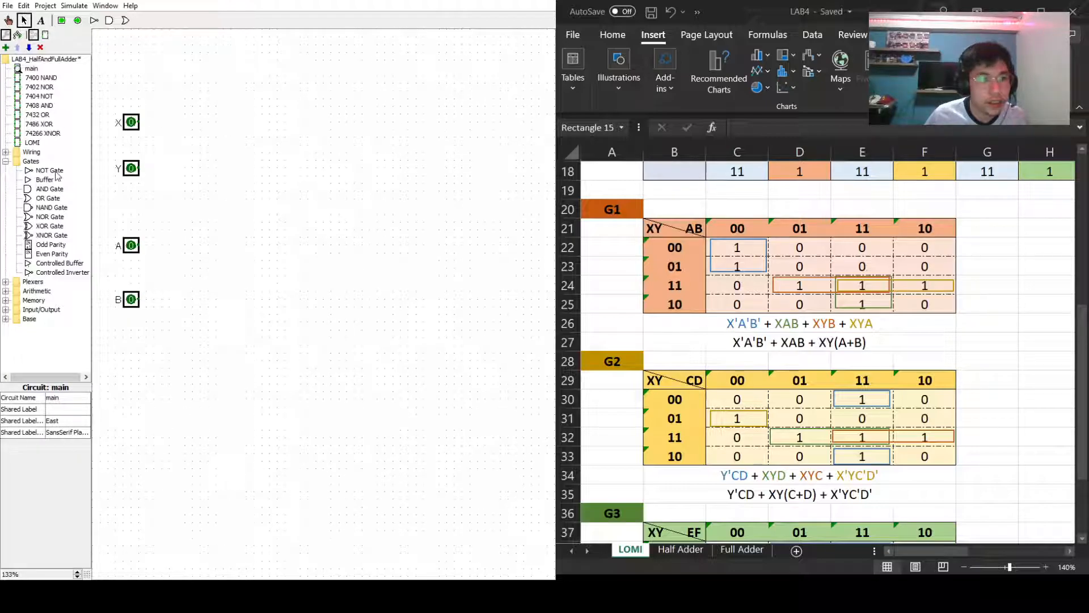
Place a NOT gate between the X and Y pin rows and set its facing to East.
left_click(47, 170)
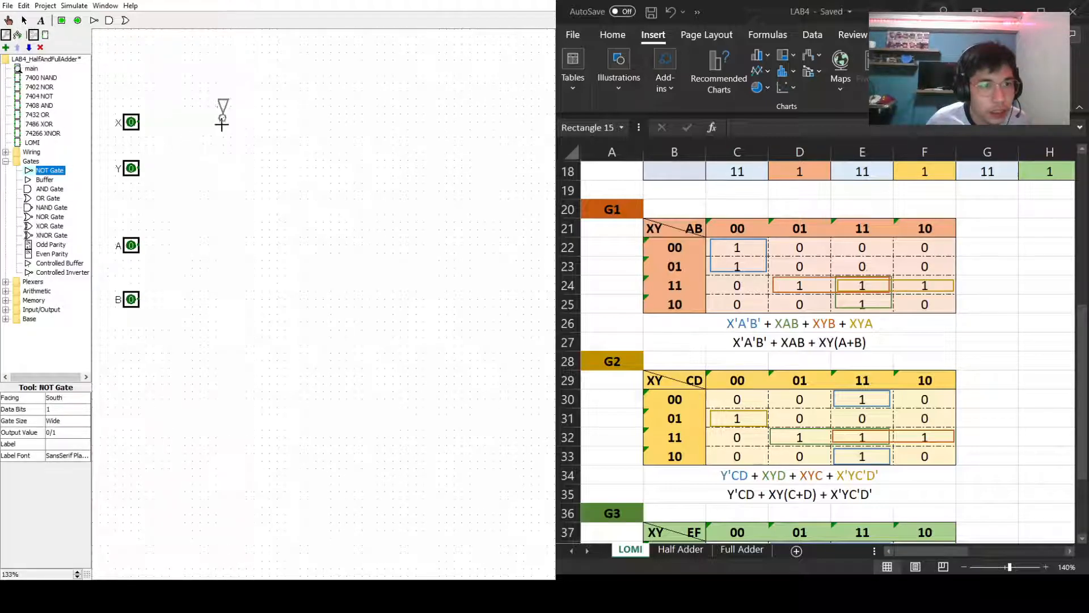
left_click(180, 151)
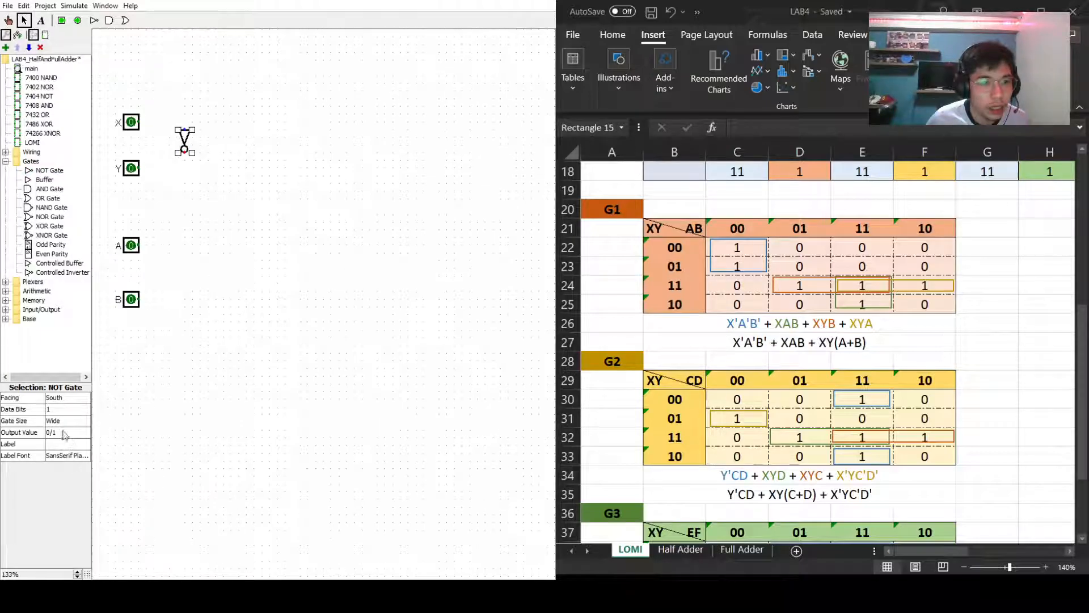
left_click(74, 406)
left_click(69, 421)
left_click(464, 220)
left_click_drag(166, 152, 189, 137)
left_click(257, 224)
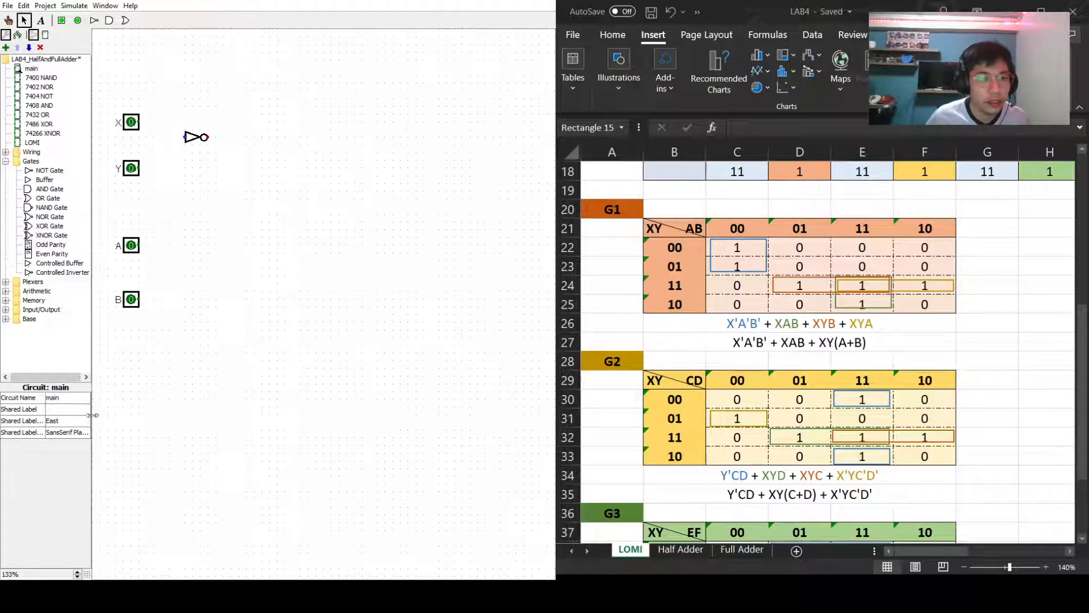
Duplicate the NOT gate and position the copy below the original, just under the Y pin row.
left_click(192, 138)
key("ctrl+d")
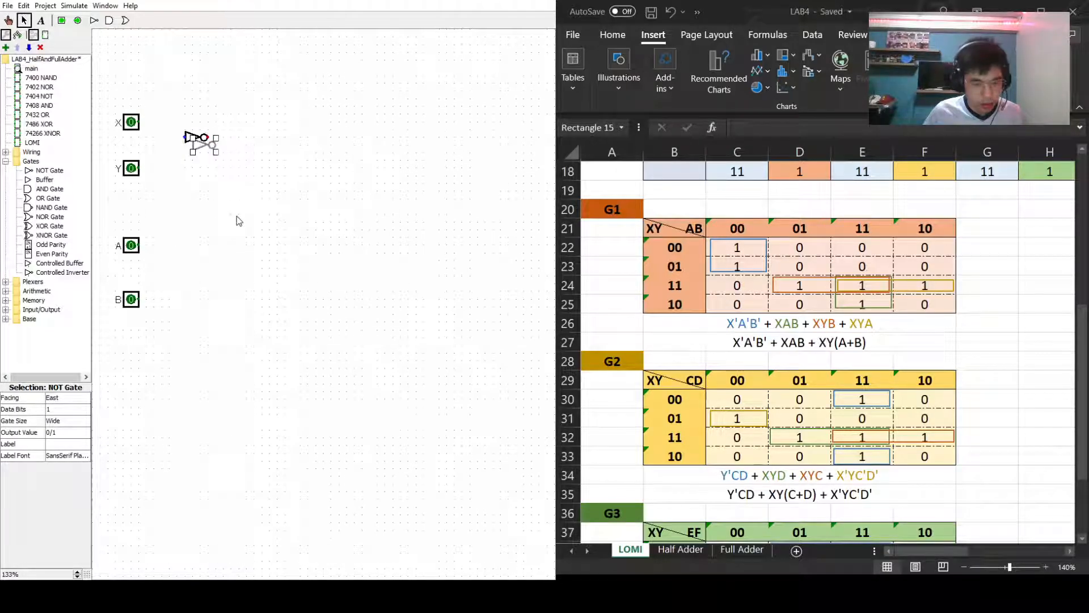
left_click_drag(198, 146, 190, 190)
left_click(274, 134)
Draw long horizontal wires from X and Y, branch each into its NOT gate, and extend both inverted outputs to the same length.
left_click_drag(140, 125, 470, 125)
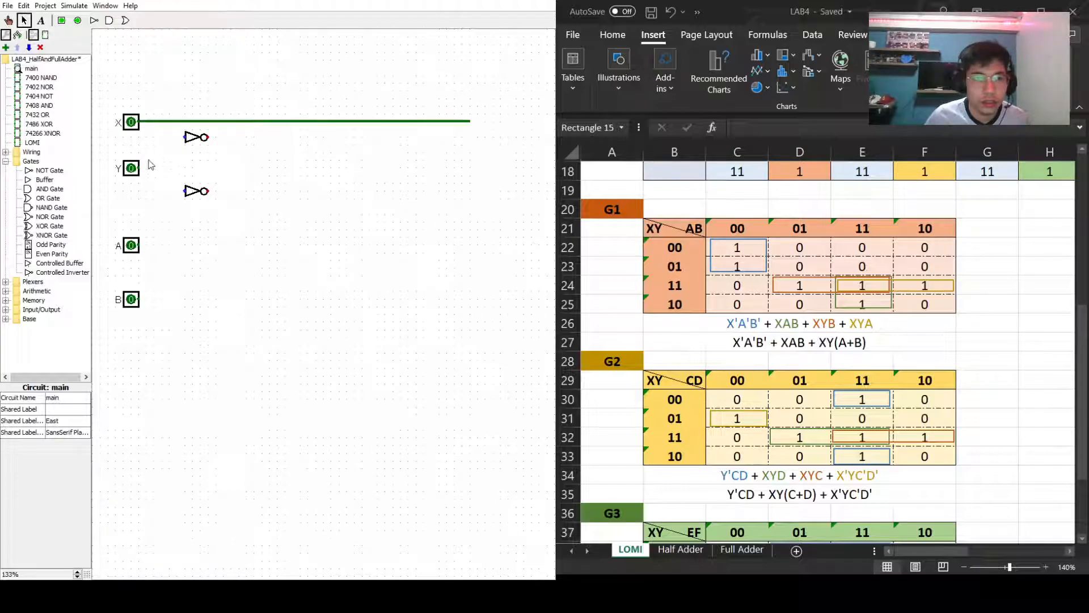
left_click_drag(148, 123, 184, 137)
left_click_drag(140, 168, 470, 168)
mouse_move(187, 191)
left_mouse_down()
mouse_move(146, 176)
mouse_move(185, 182)
left_mouse_up()
left_click_drag(206, 137, 470, 136)
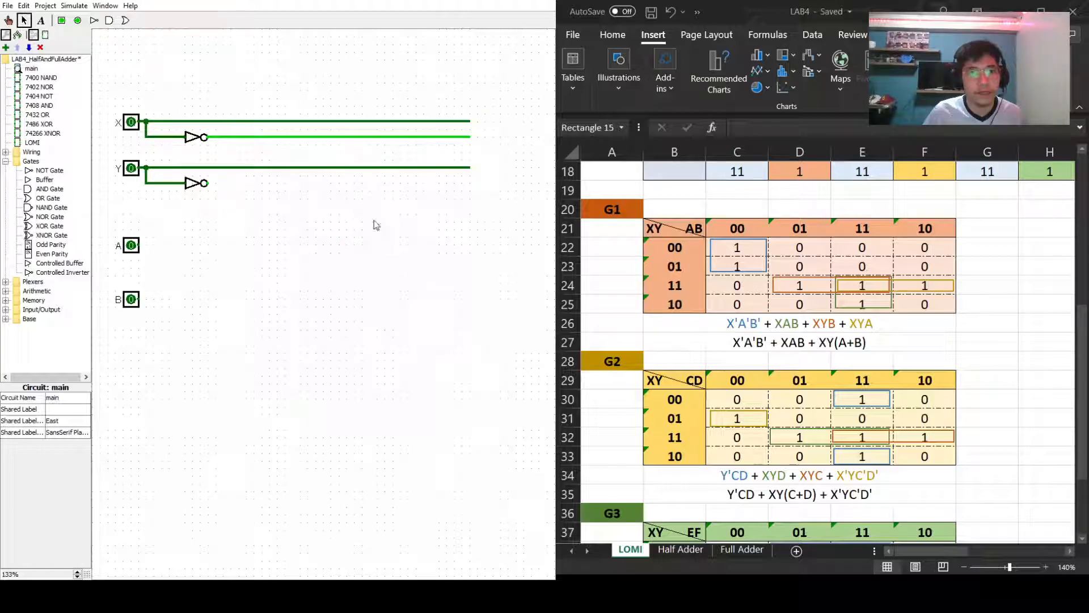
left_click_drag(205, 183, 469, 184)
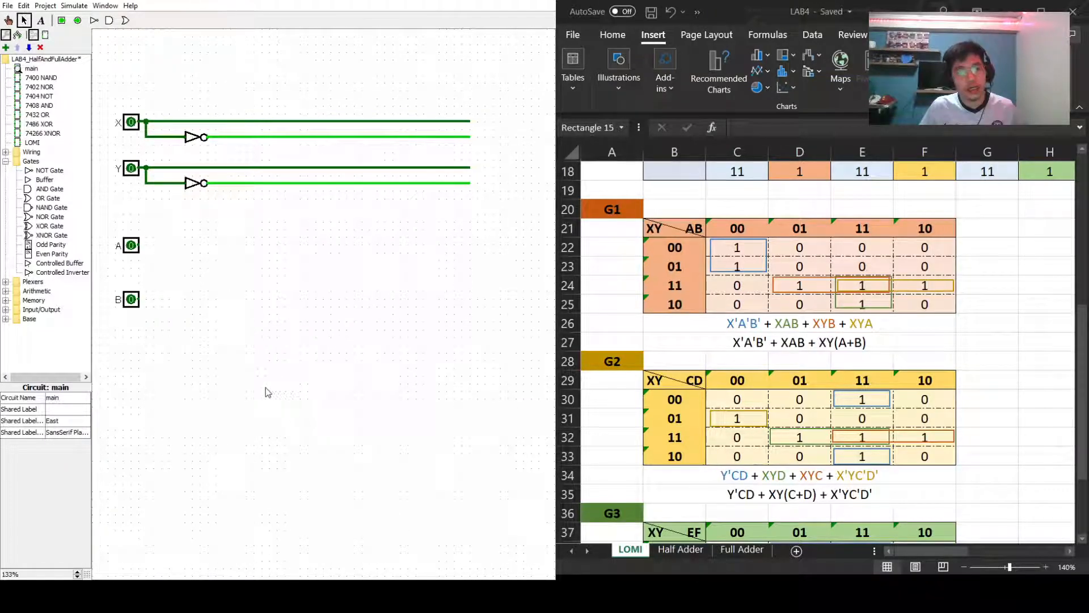
Place an output pin below the input pins and label it Gate 1.
left_click(78, 20)
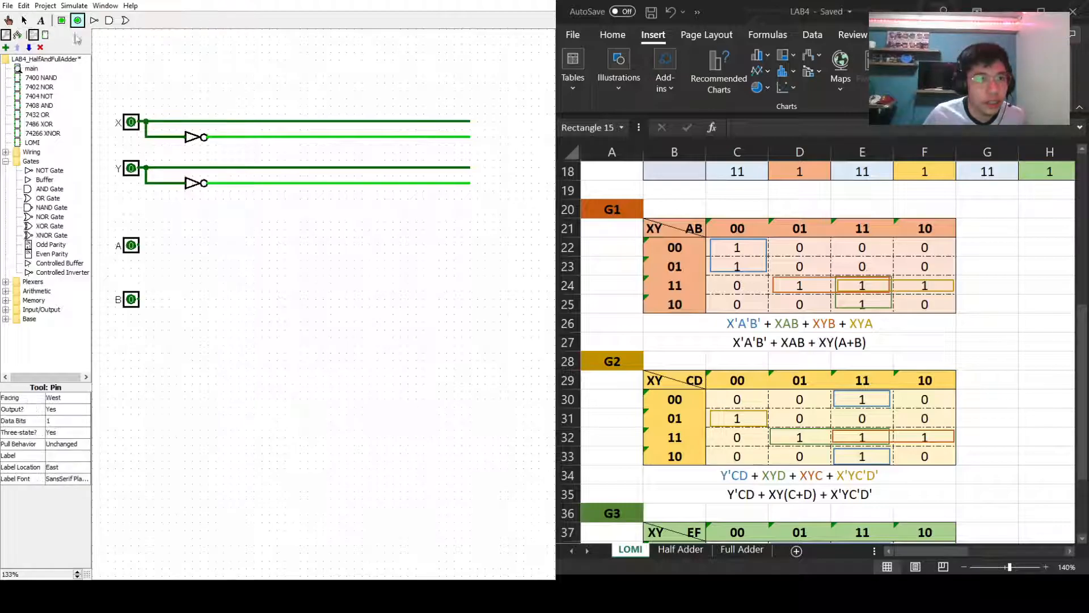
left_click(200, 345)
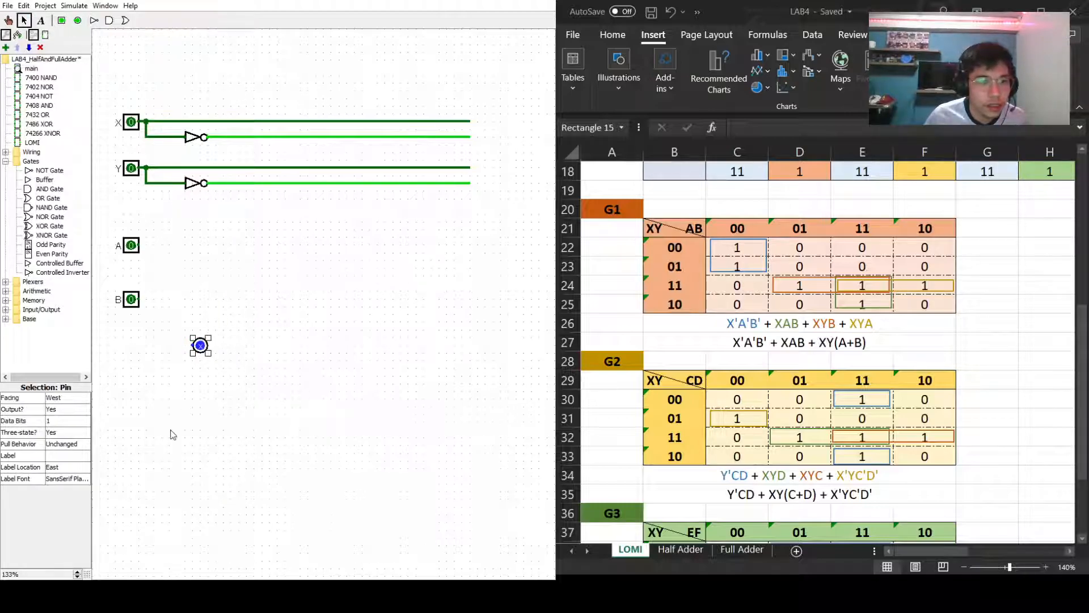
left_click(64, 456)
type("G1")
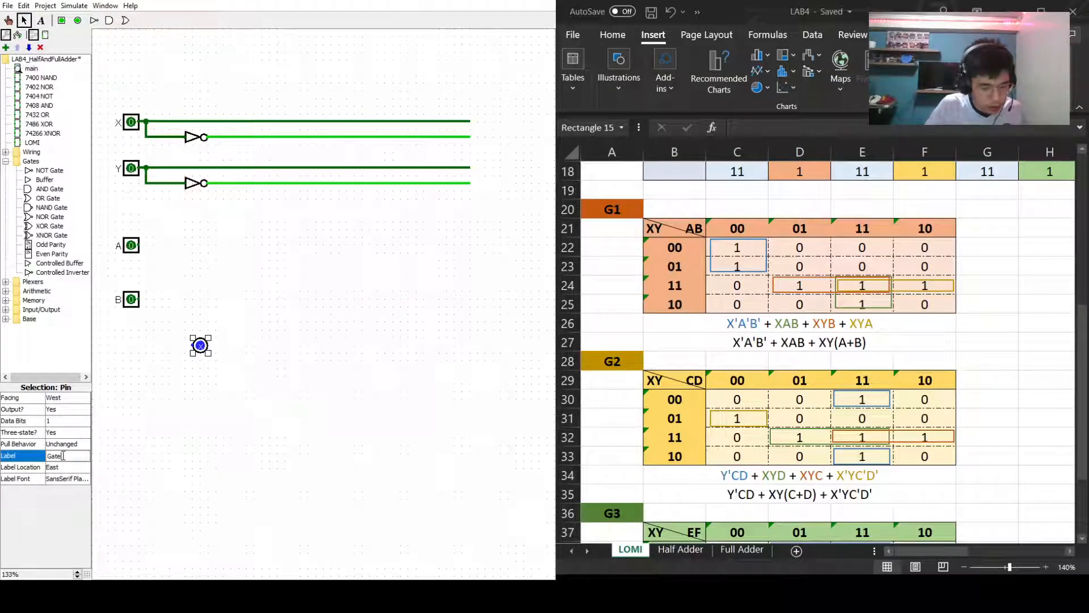
key("Return")
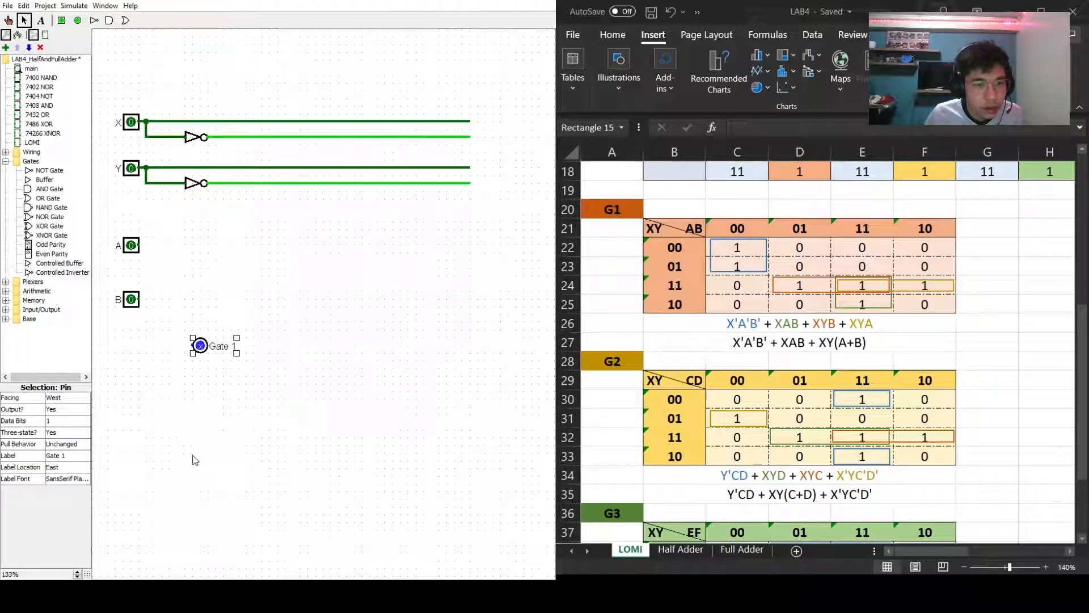
Set the Gate 1 pin's label location to West and facing to East, and move it under the B pin.
left_click(75, 471)
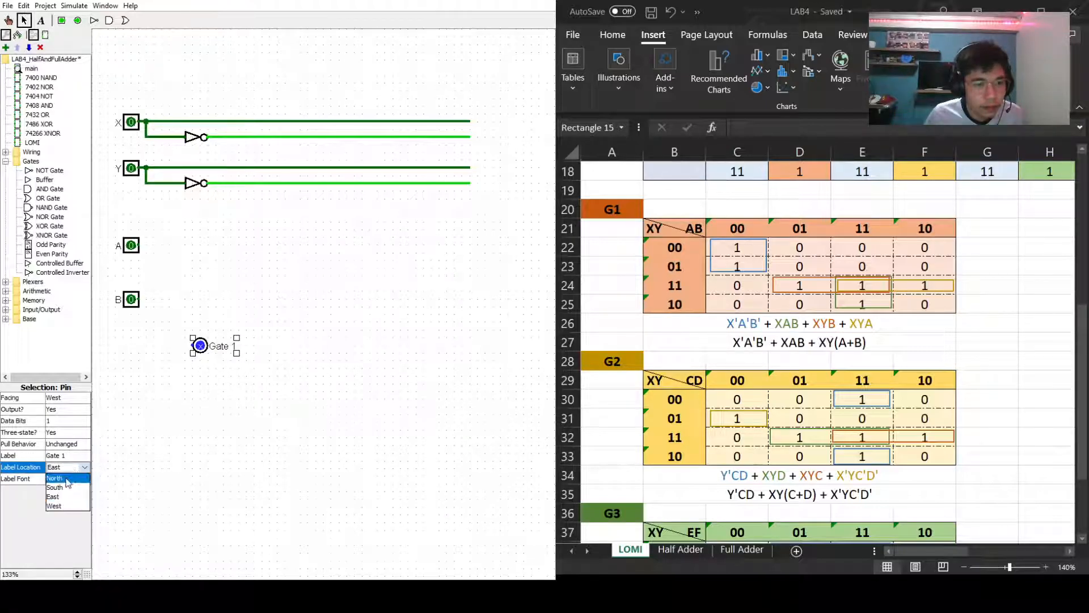
left_click(60, 509)
left_click(56, 398)
left_click(57, 426)
left_click(300, 389)
left_click_drag(185, 346, 131, 360)
left_click(295, 342)
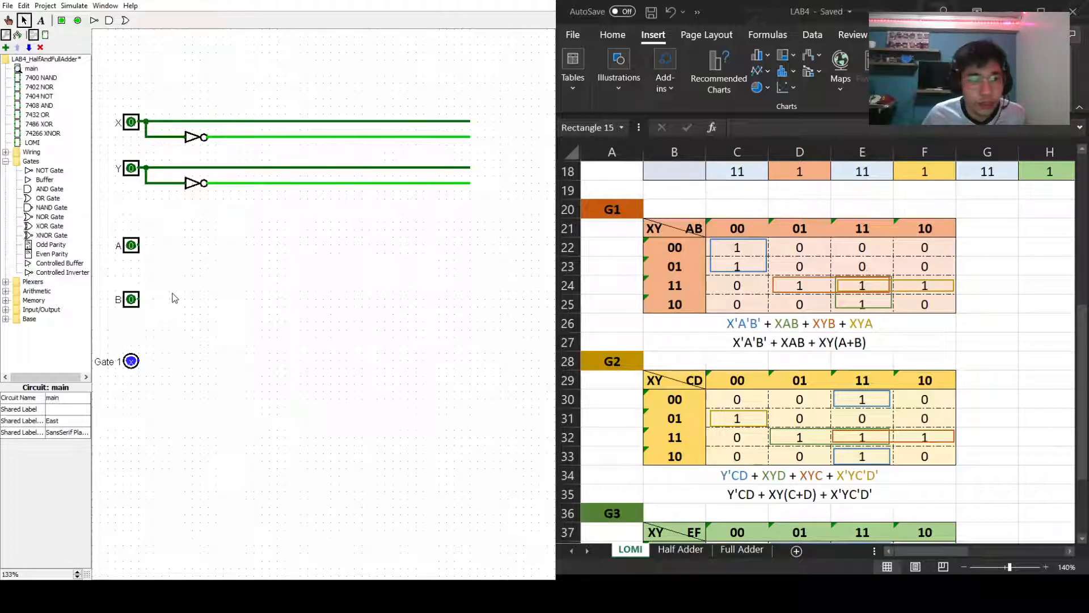
Place three south-facing AND gates side by side below the X and Y wires.
left_click(29, 190)
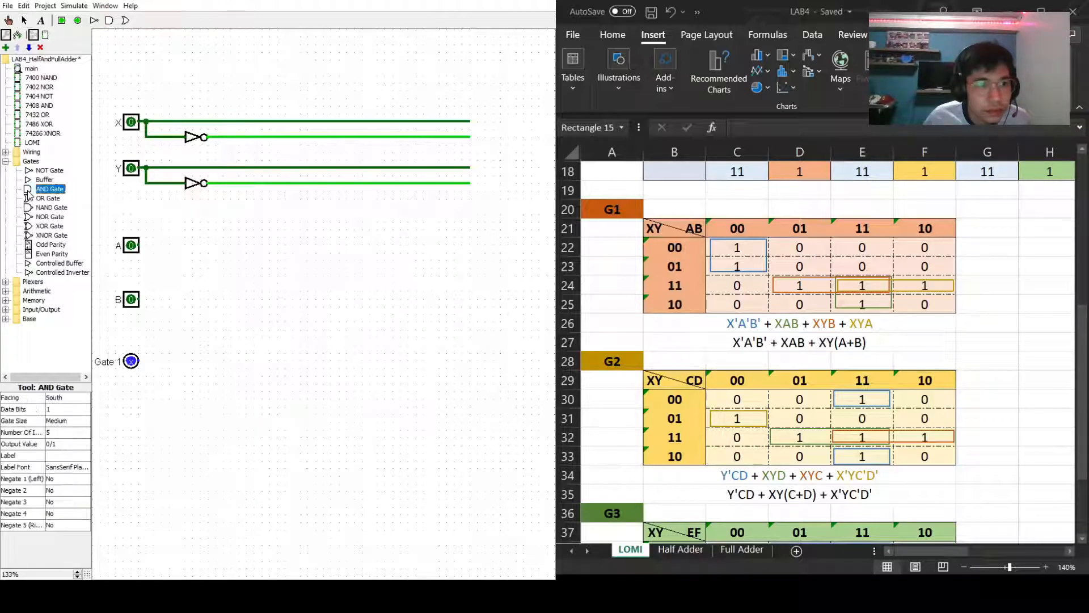
left_click(300, 264)
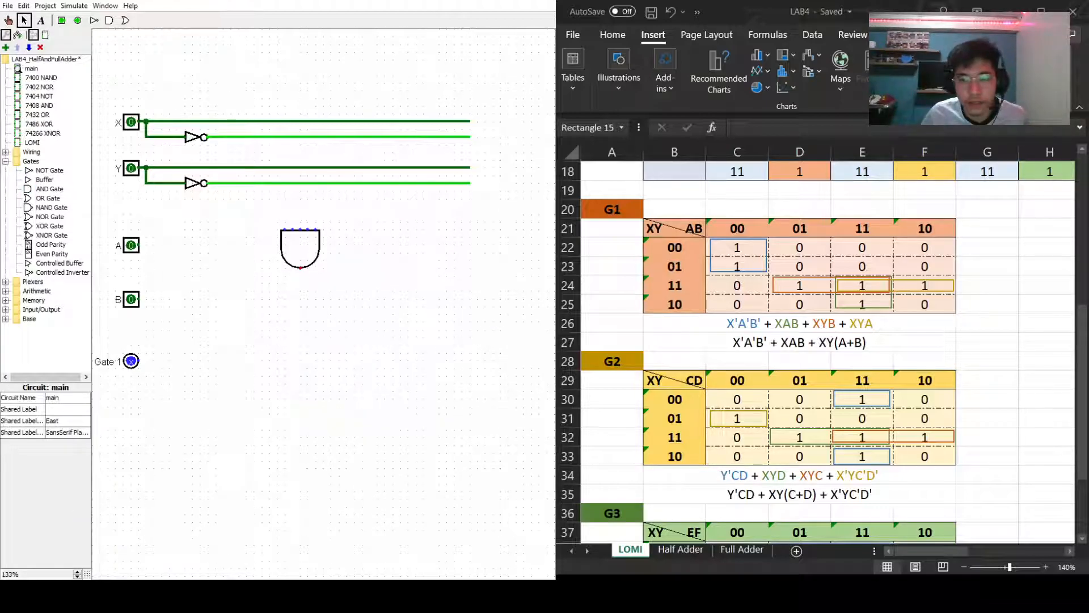
left_click(29, 189)
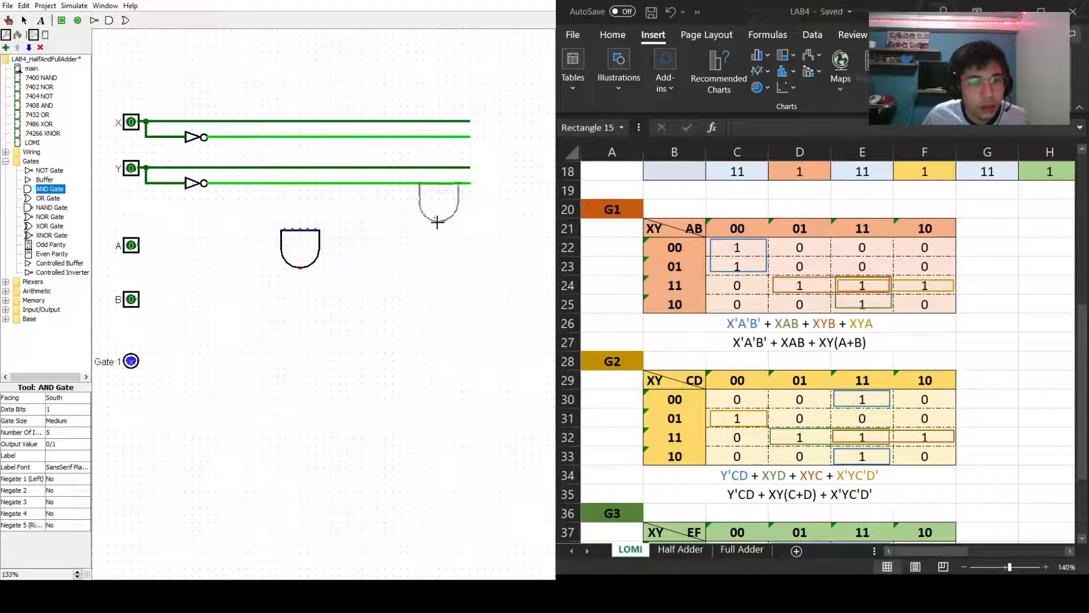
left_click(339, 264)
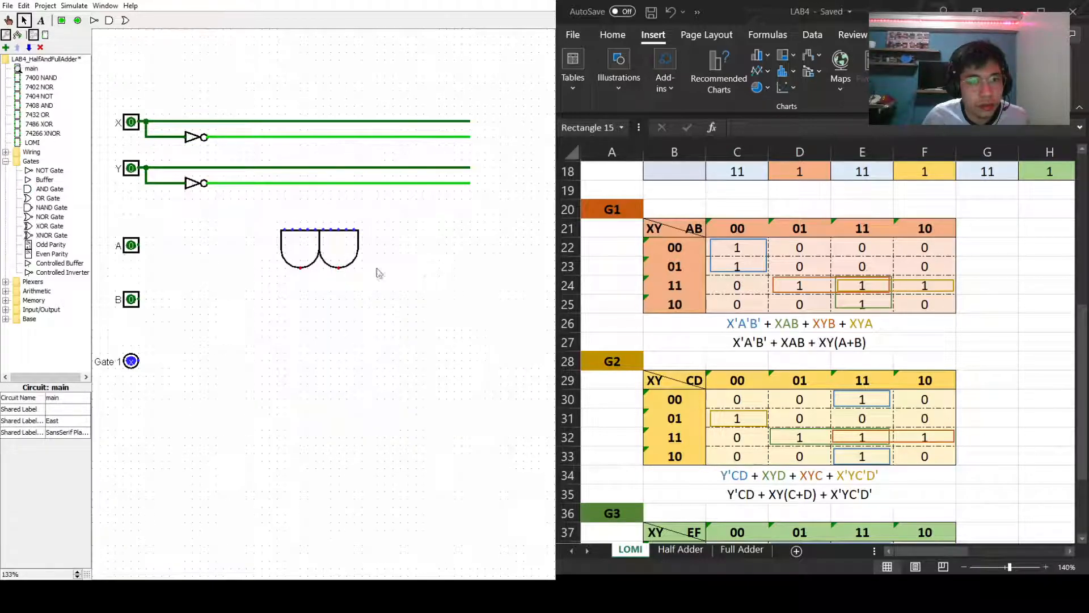
left_click(40, 191)
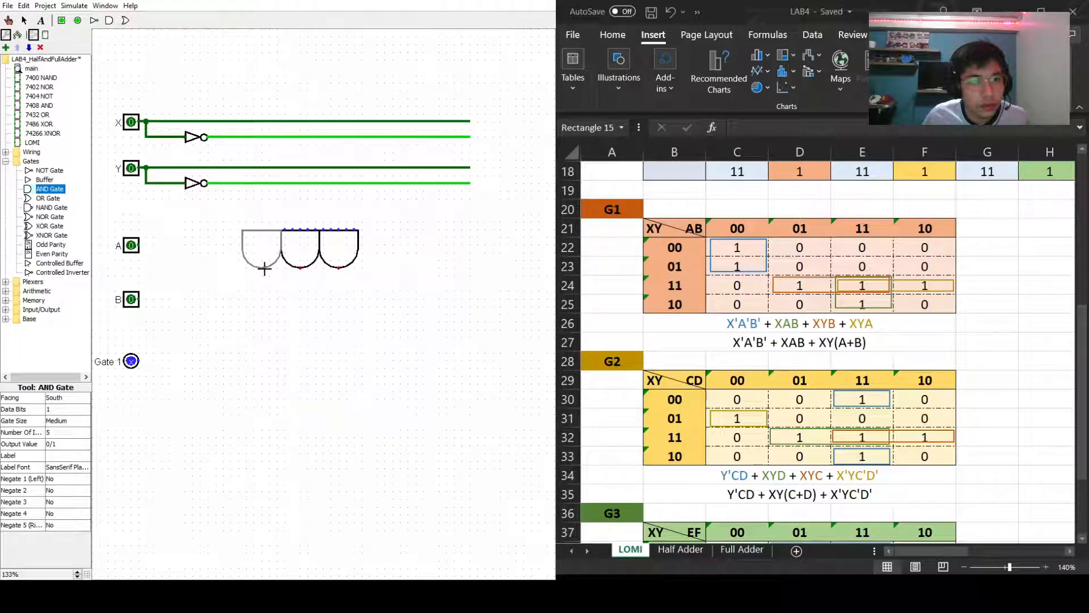
left_click(262, 263)
left_click(42, 180)
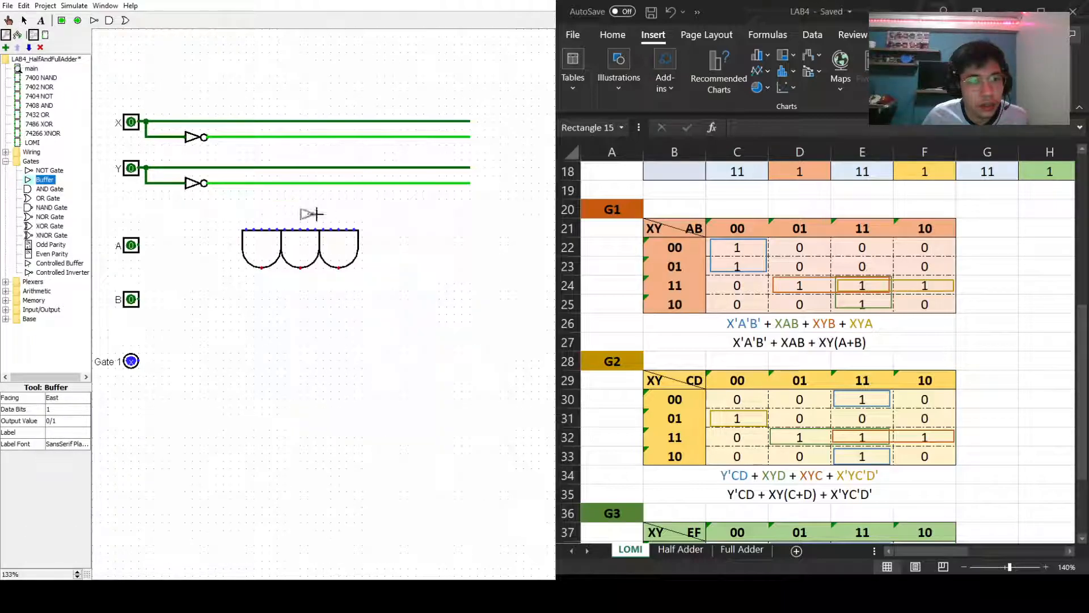
left_click(392, 247)
key("Delete")
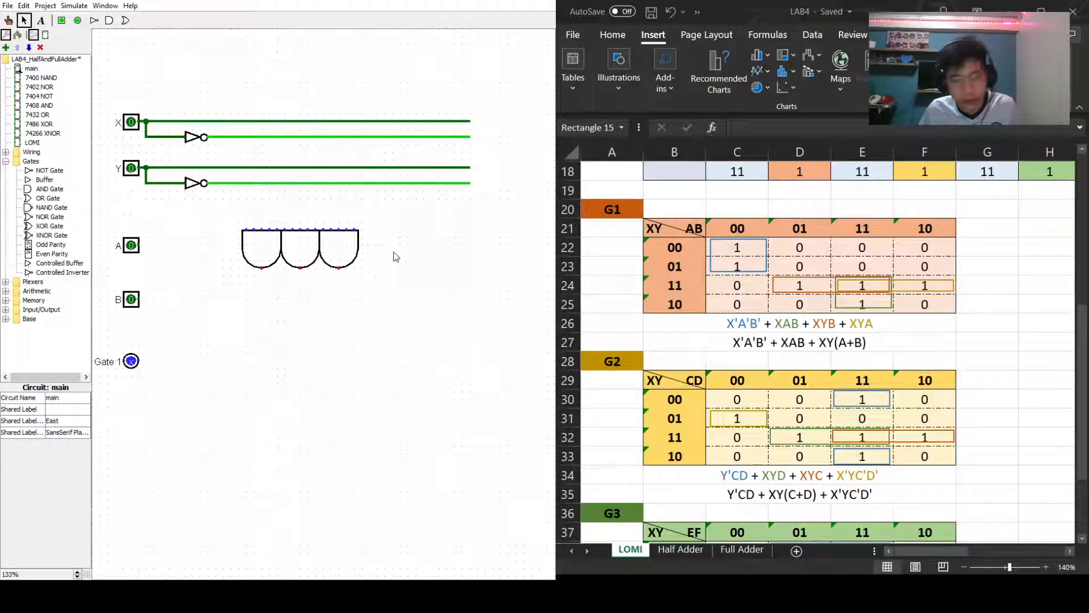
Add a fourth AND gate at the right end of the AND gate row.
left_click(46, 189)
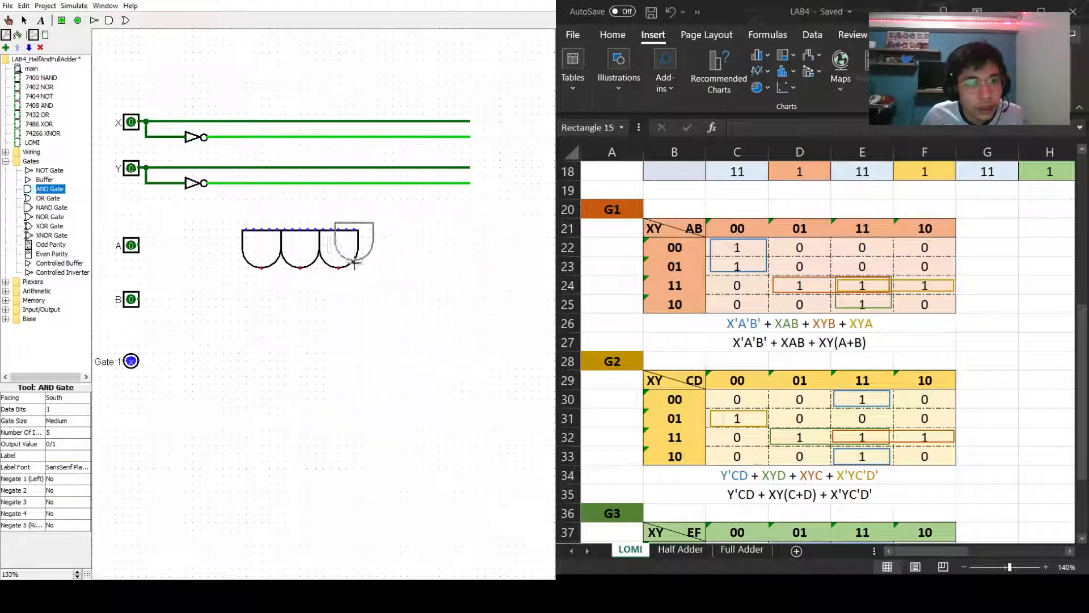
left_click(375, 268)
left_click(475, 361)
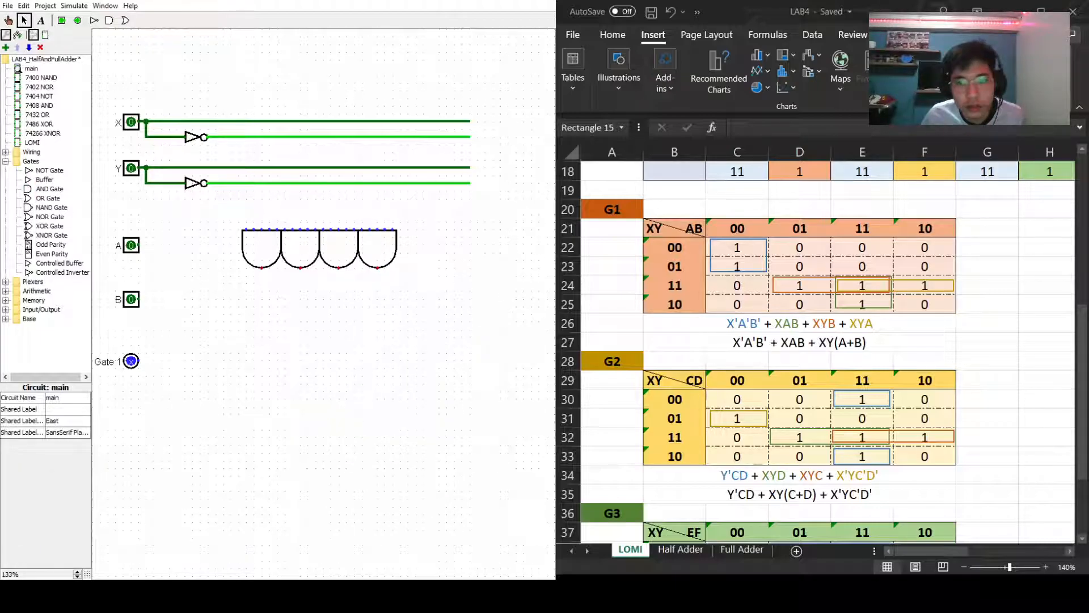
Set the number of inputs to 3 on the two leftmost AND gates.
right_click(261, 250)
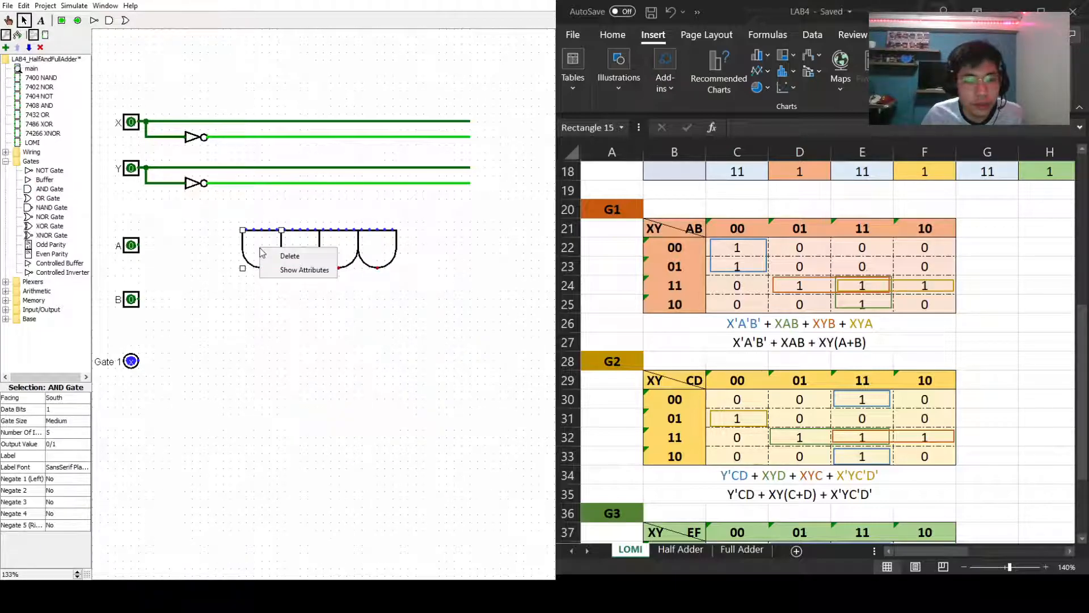
left_click(56, 434)
left_click(57, 434)
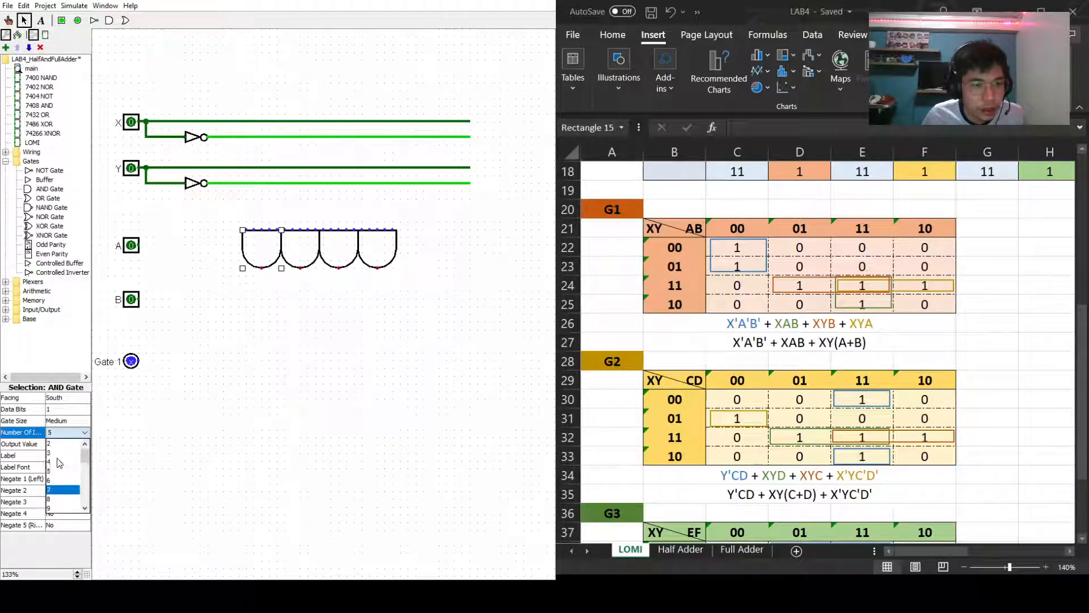
left_click(56, 455)
left_click(294, 242)
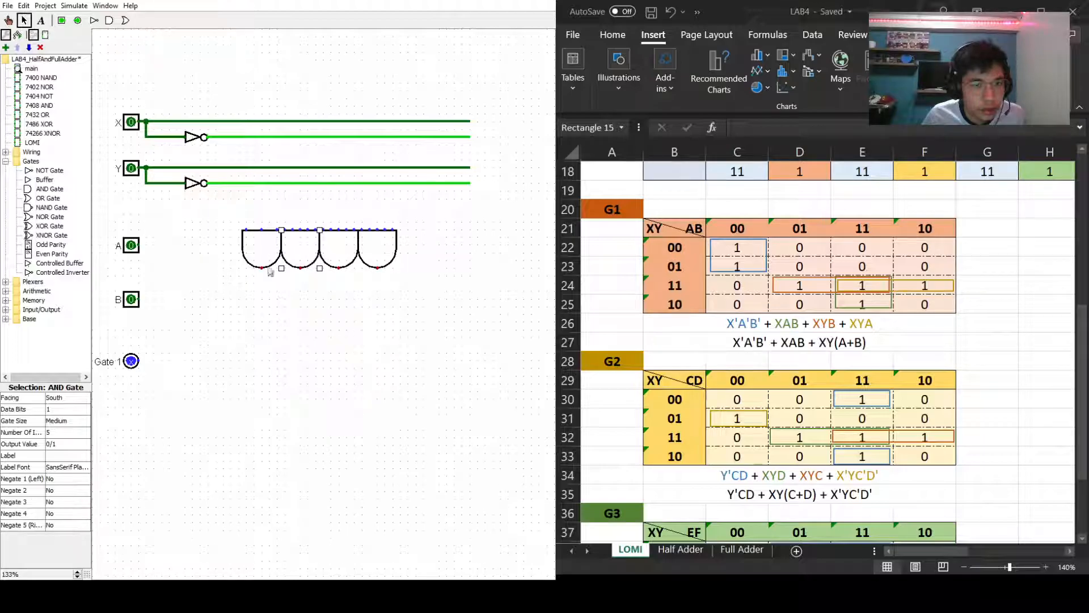
left_click(59, 433)
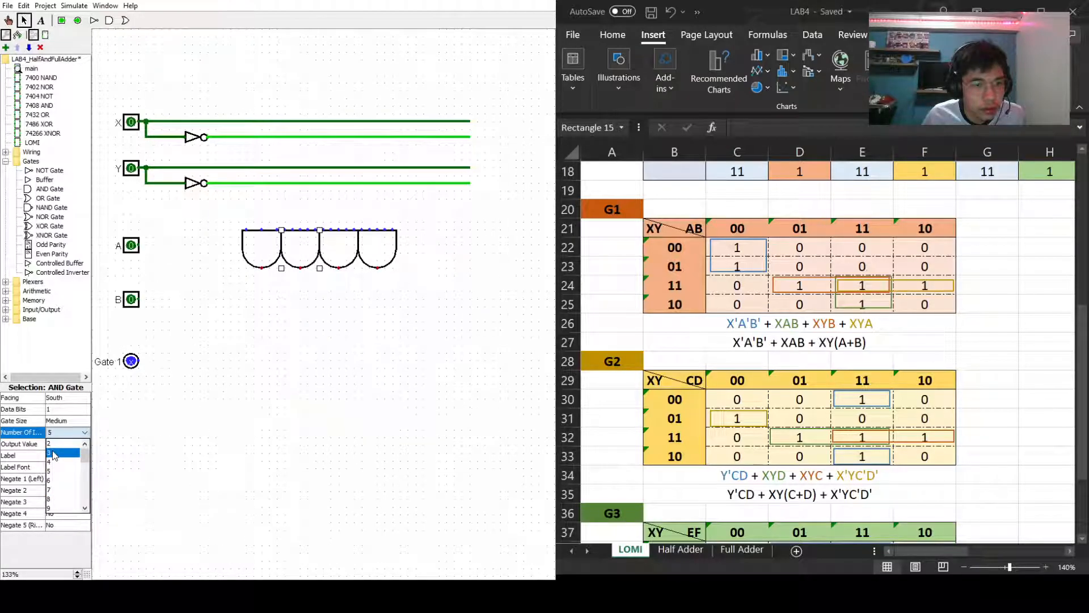
left_click(55, 455)
Set the number of inputs to 3 on the two rightmost AND gates.
left_click(339, 245)
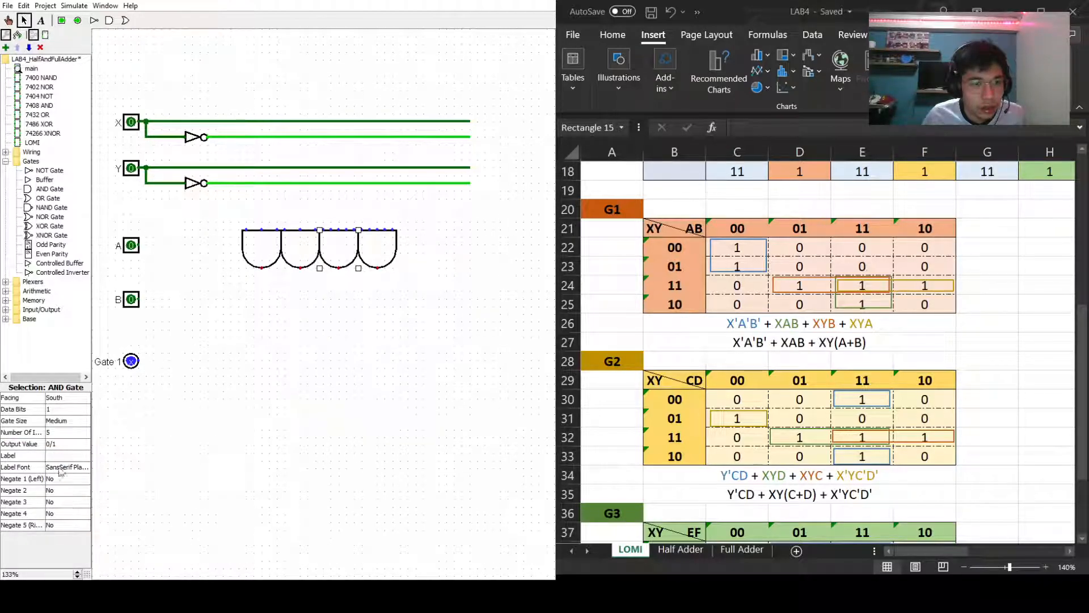
left_click(58, 434)
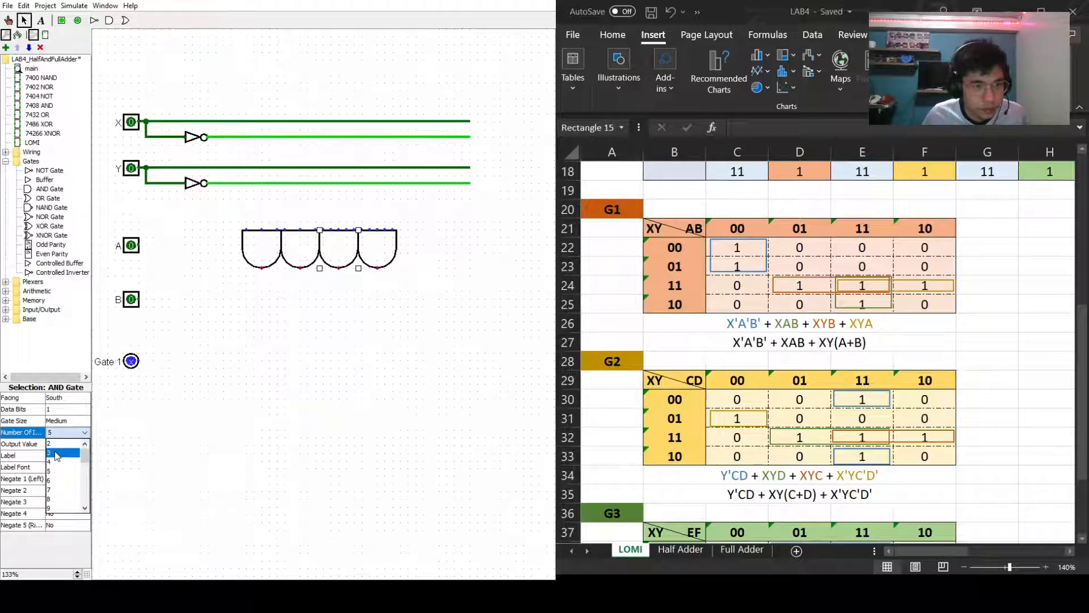
left_click(55, 455)
left_click(378, 256)
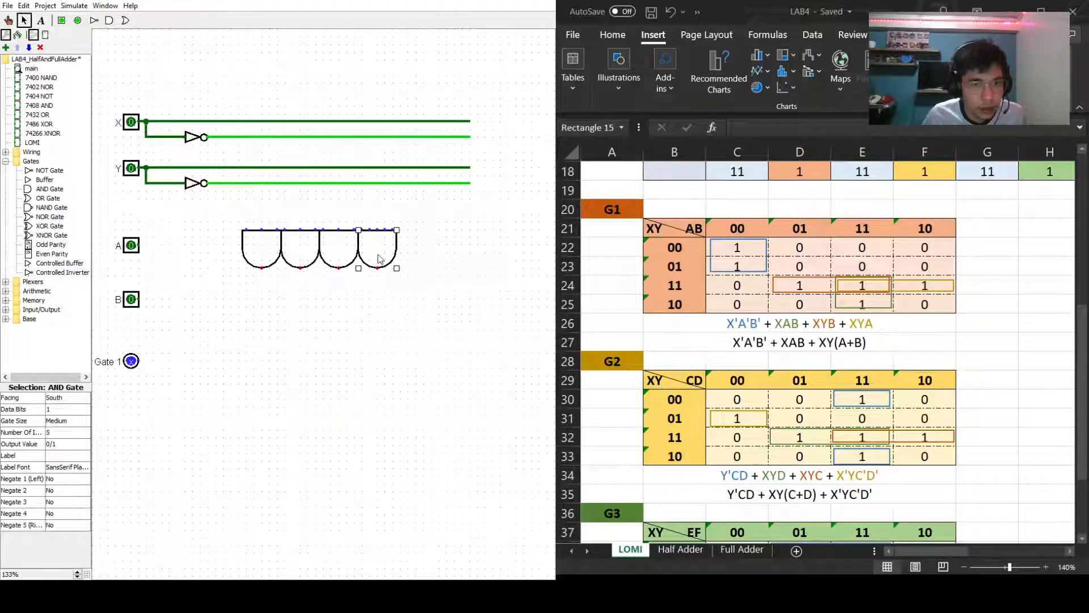
left_click(62, 434)
scroll(59, 444, "up", 1)
left_click(58, 456)
left_click(400, 407)
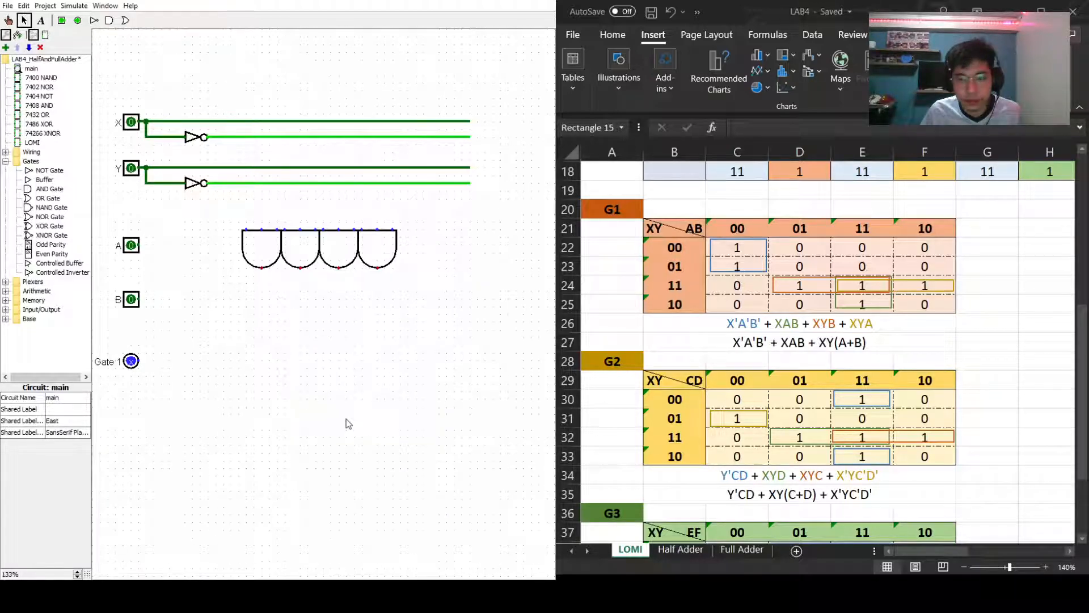
Move the four AND gates down as a group and wire the leftmost gate's first input to the inverted X line.
left_click_drag(223, 203, 461, 269)
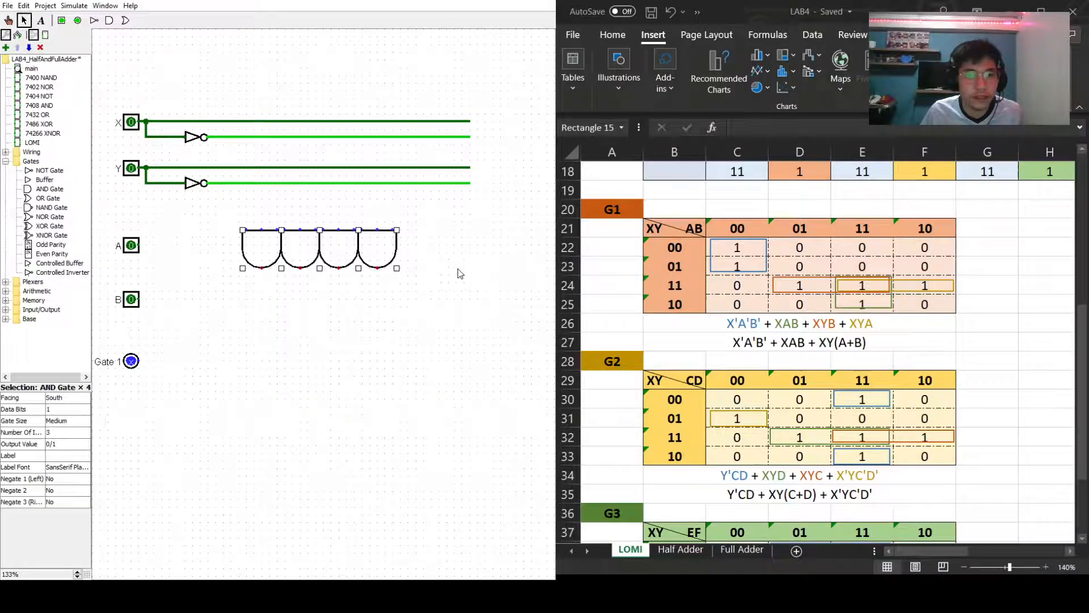
left_click_drag(365, 250, 385, 333)
left_click(388, 440)
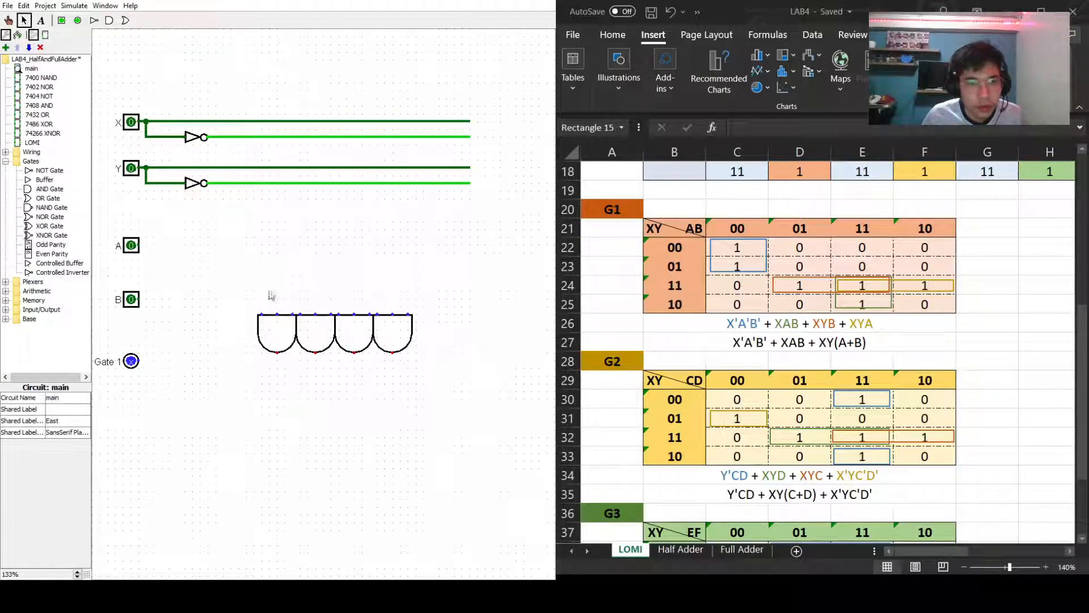
left_click_drag(261, 314, 261, 137)
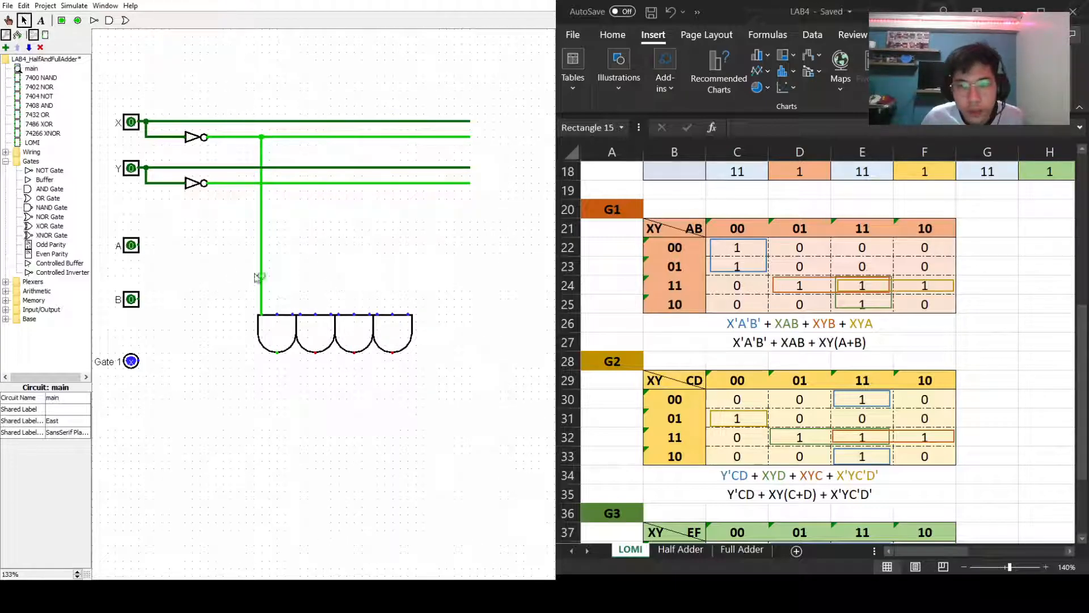
Move the A and B input pins slightly upward, keeping them in the input column.
left_click_drag(130, 248, 130, 232)
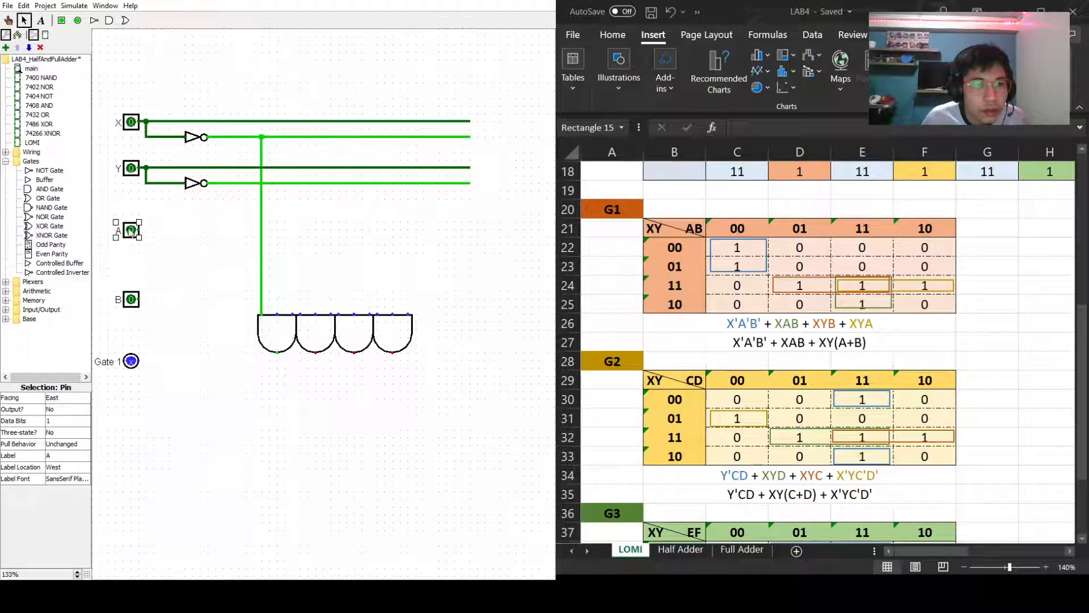
left_click_drag(128, 306, 128, 291)
left_click(165, 248)
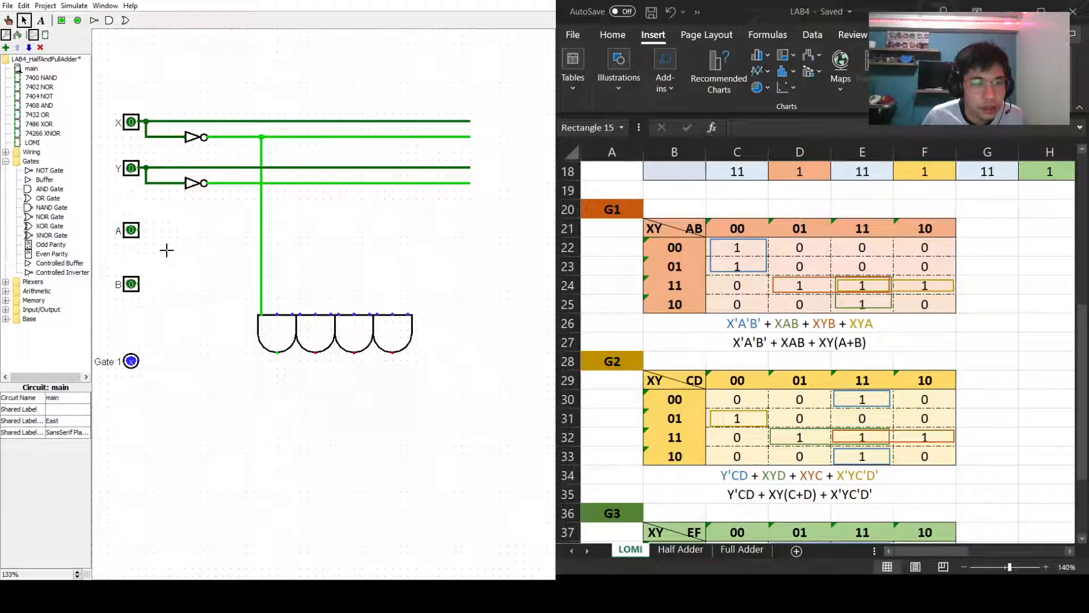
Place a NOT gate between the A and B inputs, set its facing to East, and position it just below A's level.
left_click(46, 170)
left_click(192, 257)
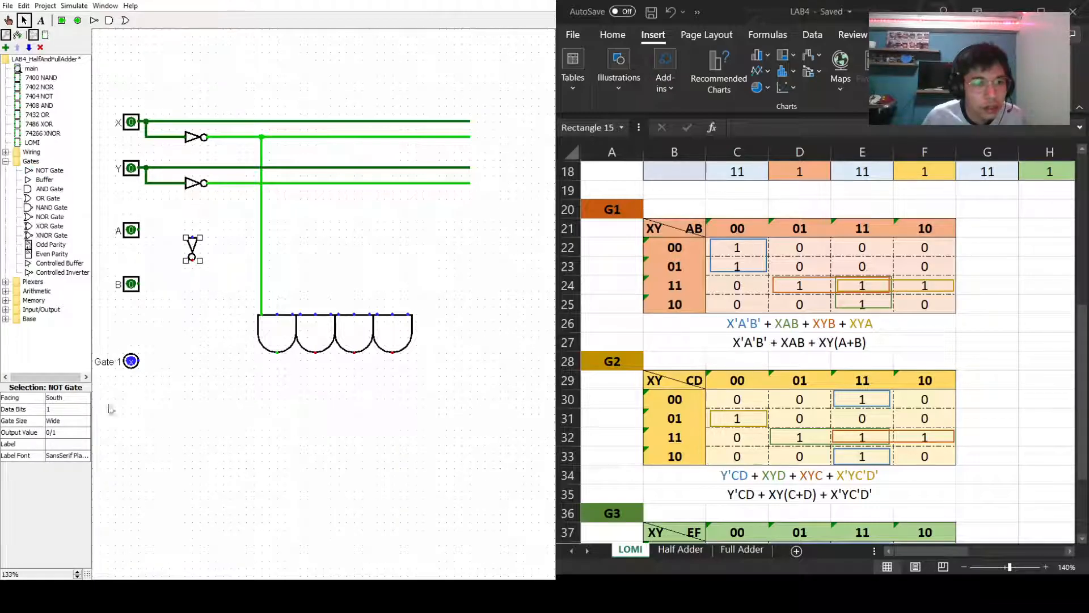
left_click(63, 399)
left_click(63, 428)
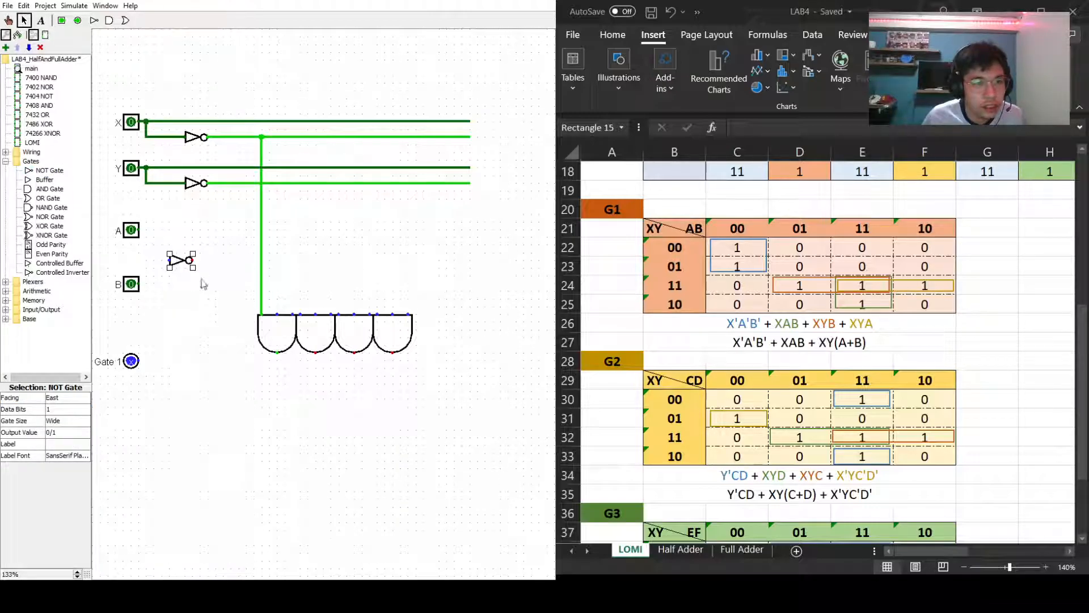
left_click_drag(183, 248, 232, 230)
Delete the vertical wire from the inverted X line, and run horizontal lines from A and B, branching A's into its NOT gate.
left_click(136, 230)
left_click(262, 243)
key("Delete")
left_click(224, 230)
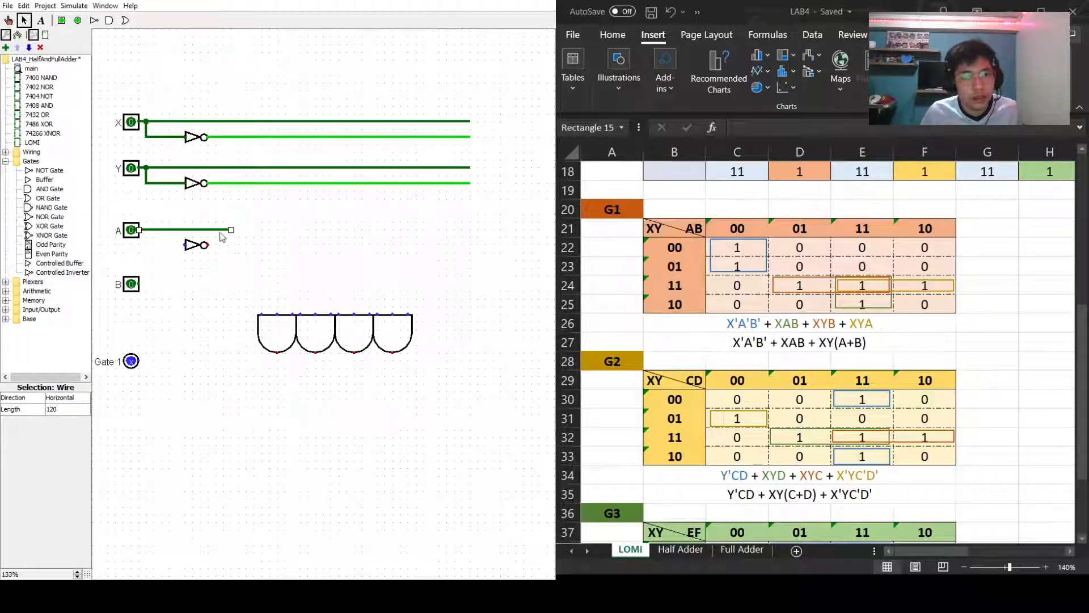
left_click_drag(232, 230, 408, 230)
left_click_drag(146, 229, 191, 250)
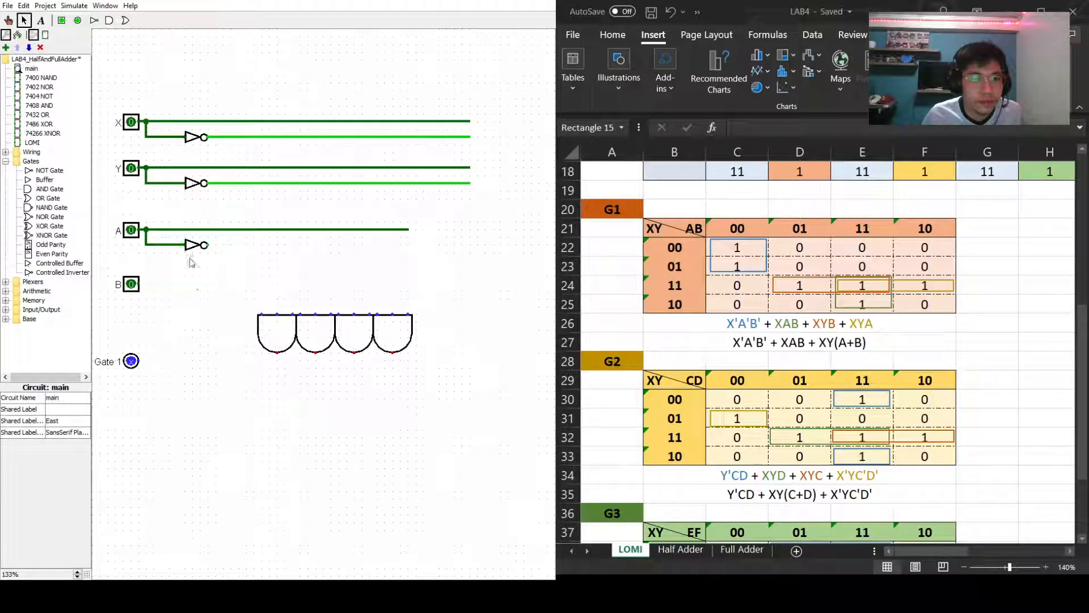
left_click_drag(141, 290, 408, 270)
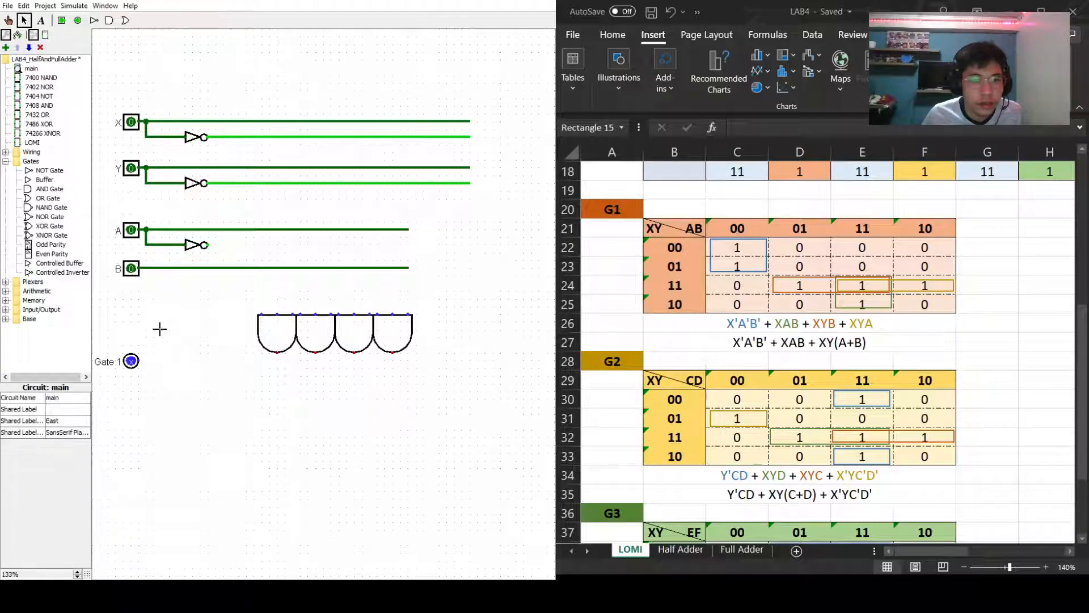
Add a copy of A's NOT gate fed by the B line, and extend both inverted A and B lines horizontally.
left_click(192, 248)
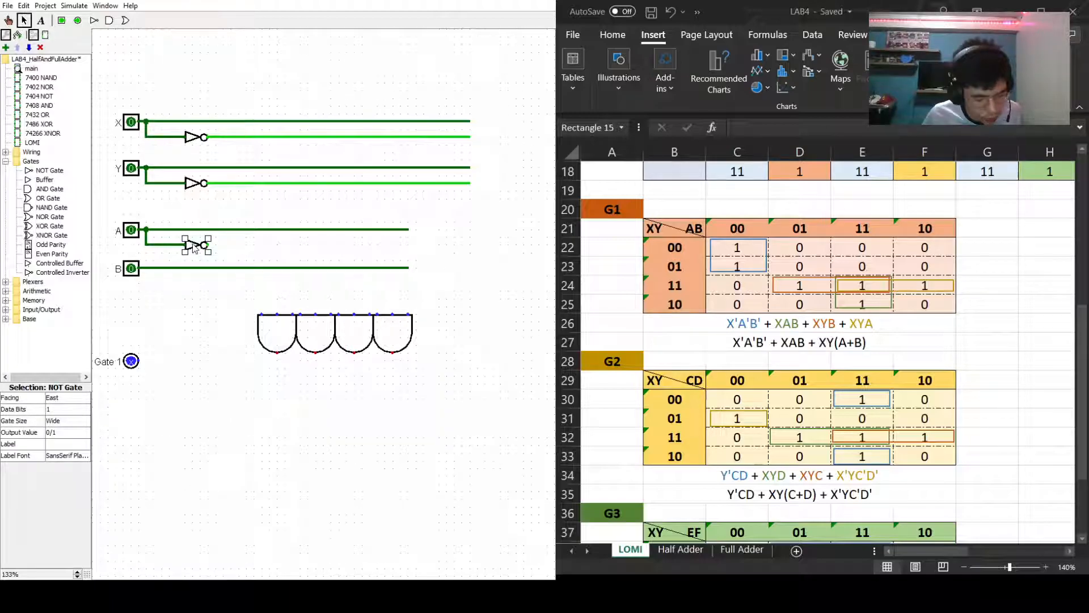
left_click(197, 315)
key("ctrl+v")
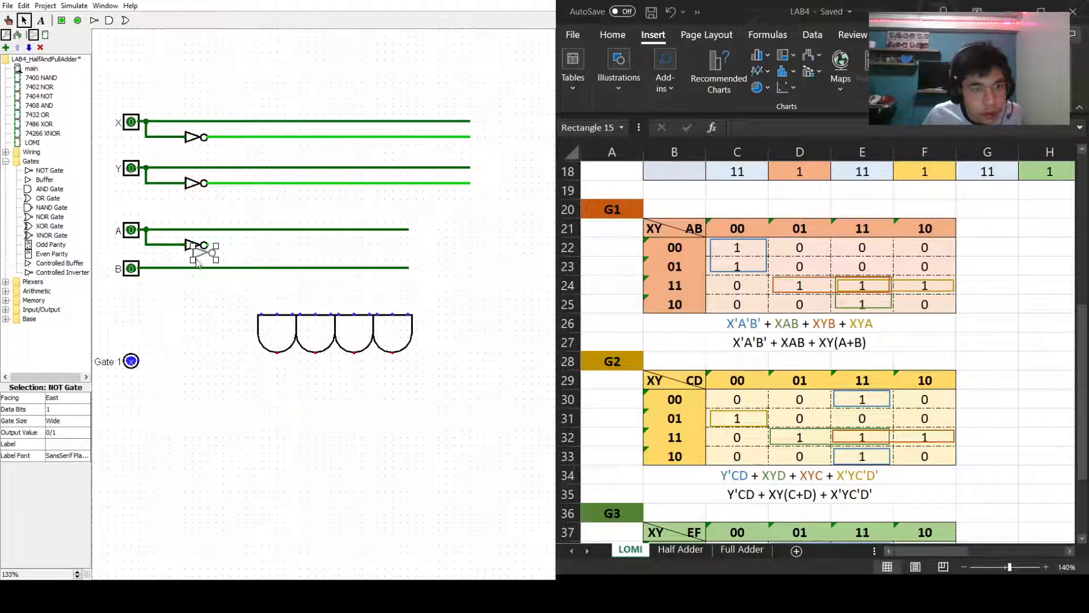
mouse_move(196, 264)
left_mouse_down()
mouse_move(188, 294)
mouse_move(147, 285)
mouse_move(181, 283)
left_mouse_up()
left_click(187, 338)
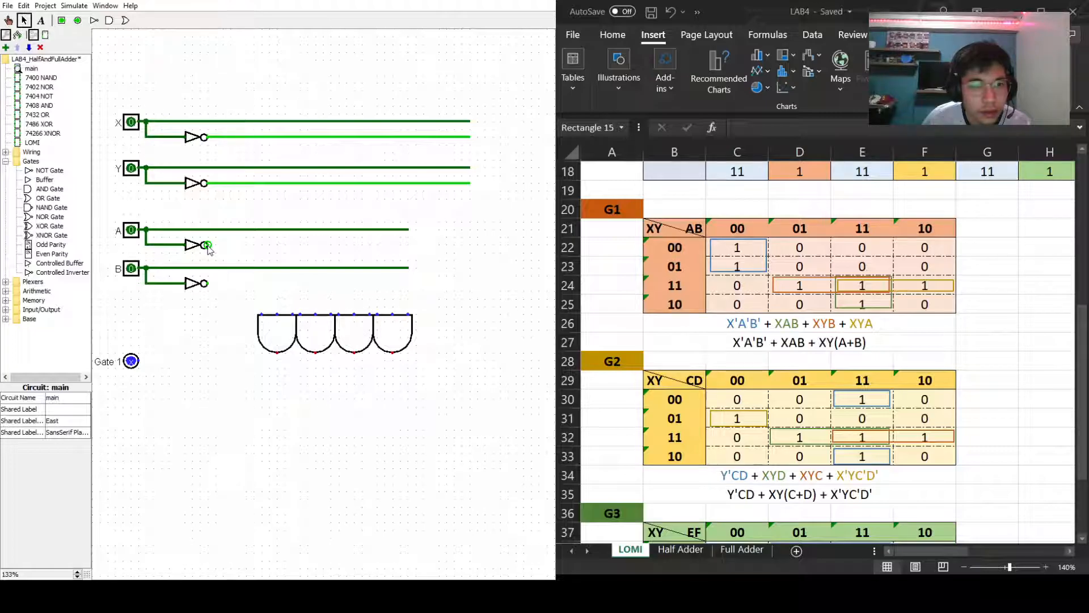
left_click_drag(208, 245, 408, 244)
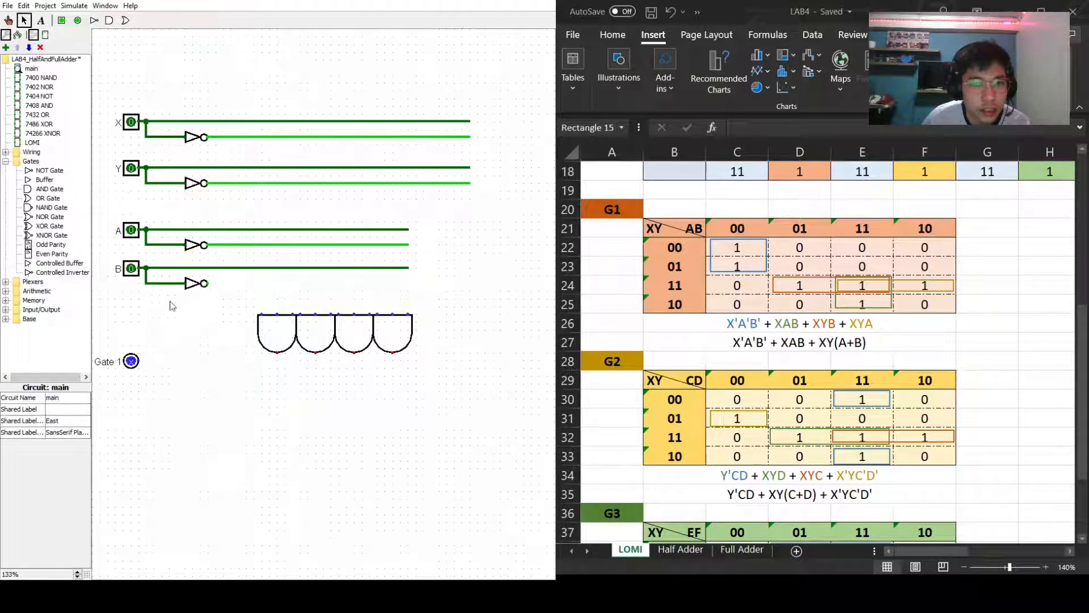
left_click_drag(208, 284, 409, 283)
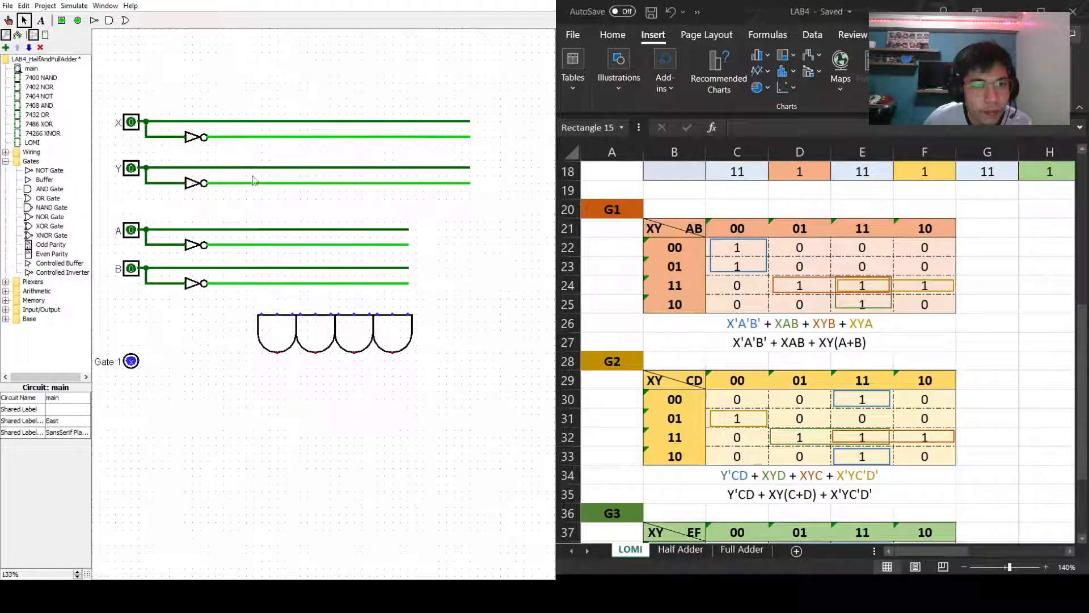
Wire the leftmost AND gate's first input to inverted X and its other two inputs to the inverted A line.
left_click_drag(261, 314, 262, 138)
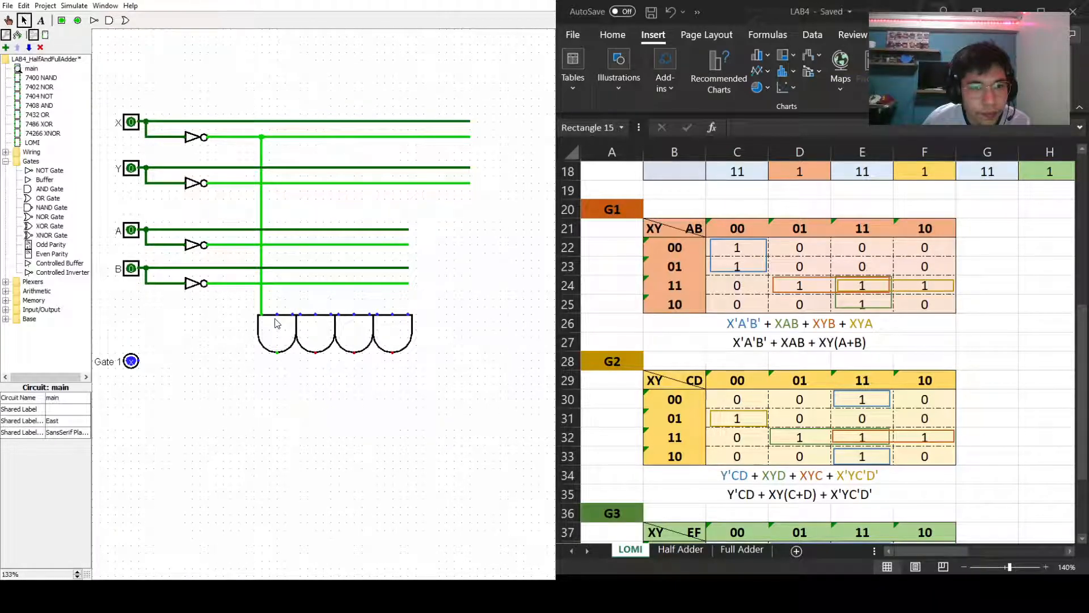
left_click_drag(277, 314, 276, 245)
left_click_drag(289, 318, 293, 244)
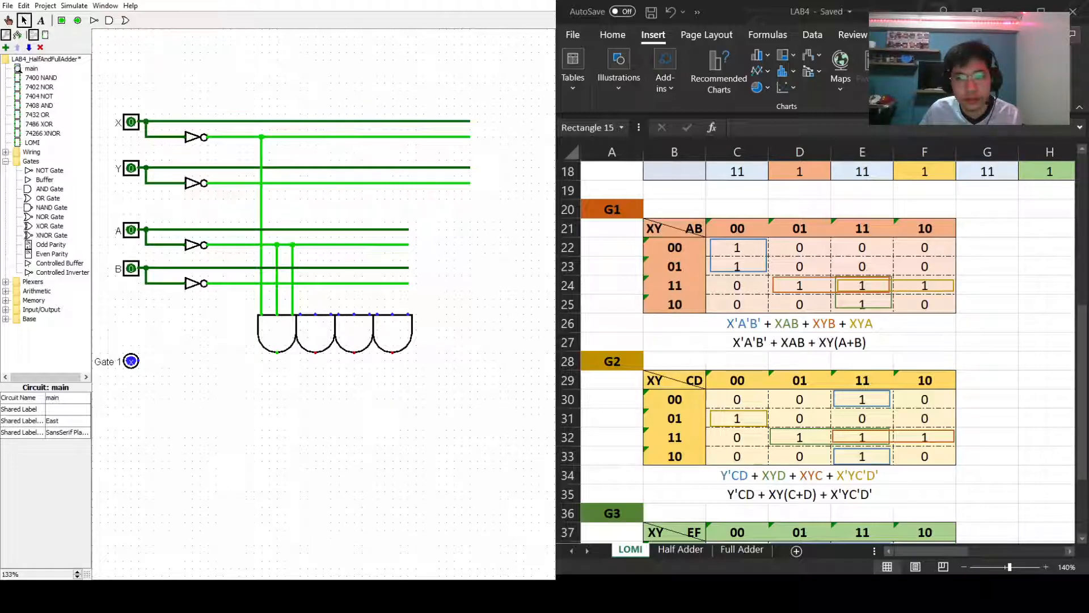
Move the rightmost AND gate down, and wire the second AND gate's inputs to the X, A and B lines.
left_click_drag(391, 336, 396, 385)
left_click(458, 310)
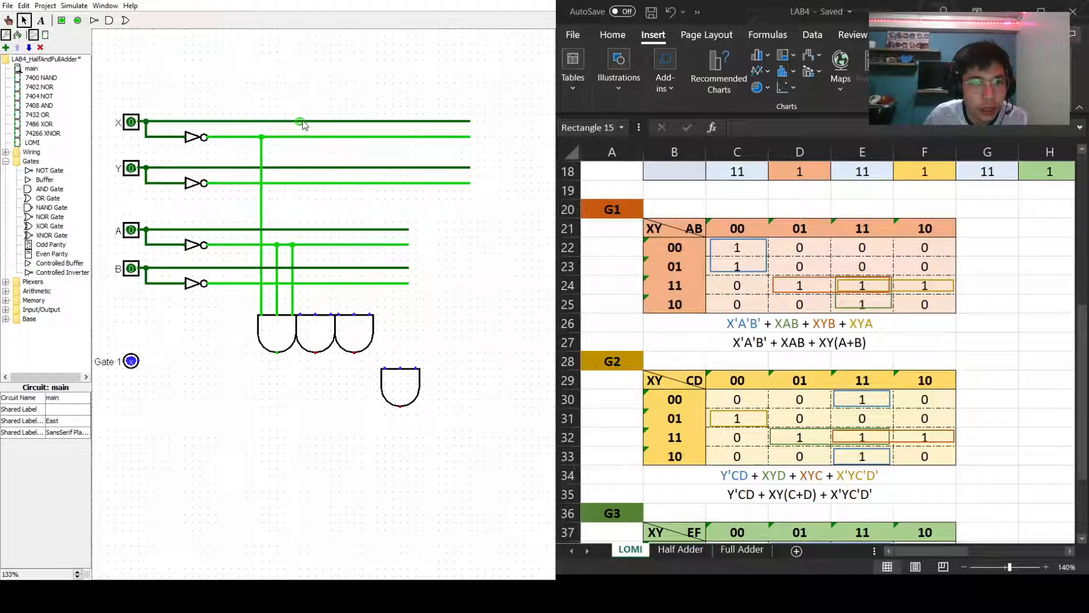
left_click_drag(305, 314, 300, 121)
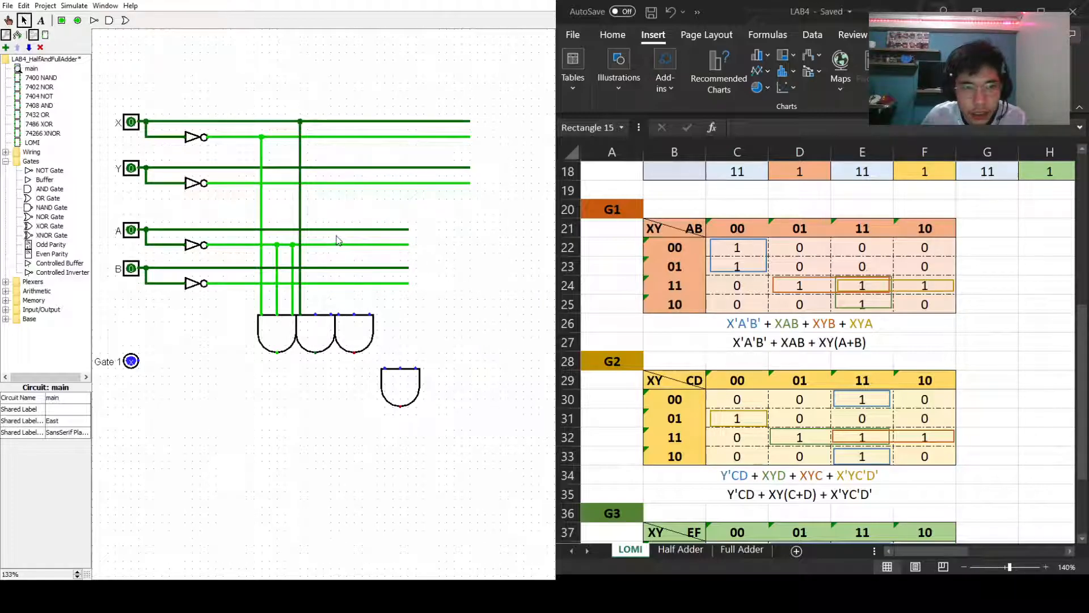
left_click_drag(313, 230, 315, 318)
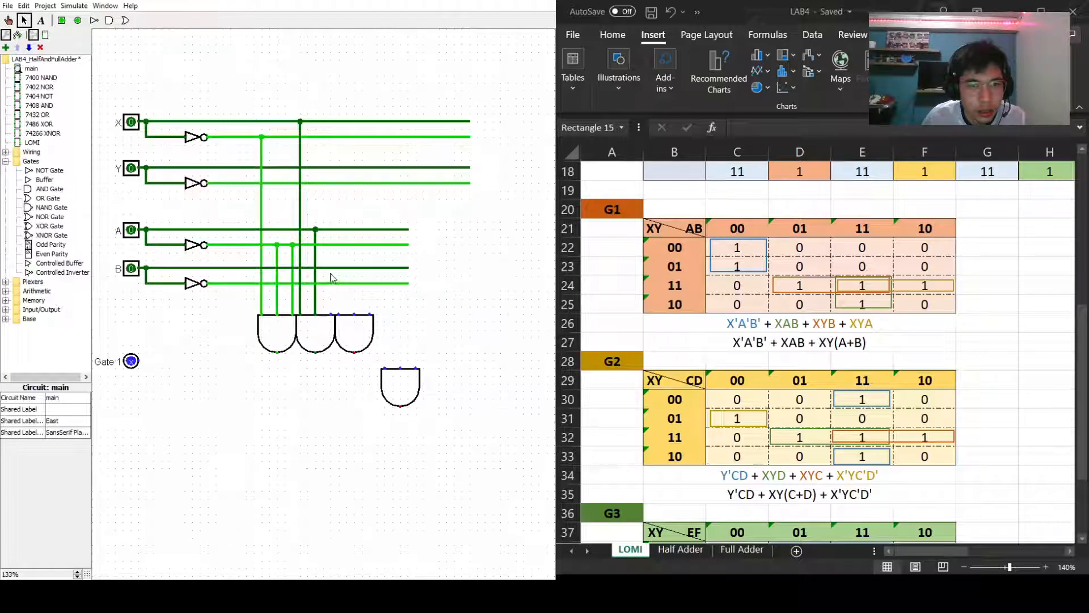
left_click_drag(331, 268, 331, 314)
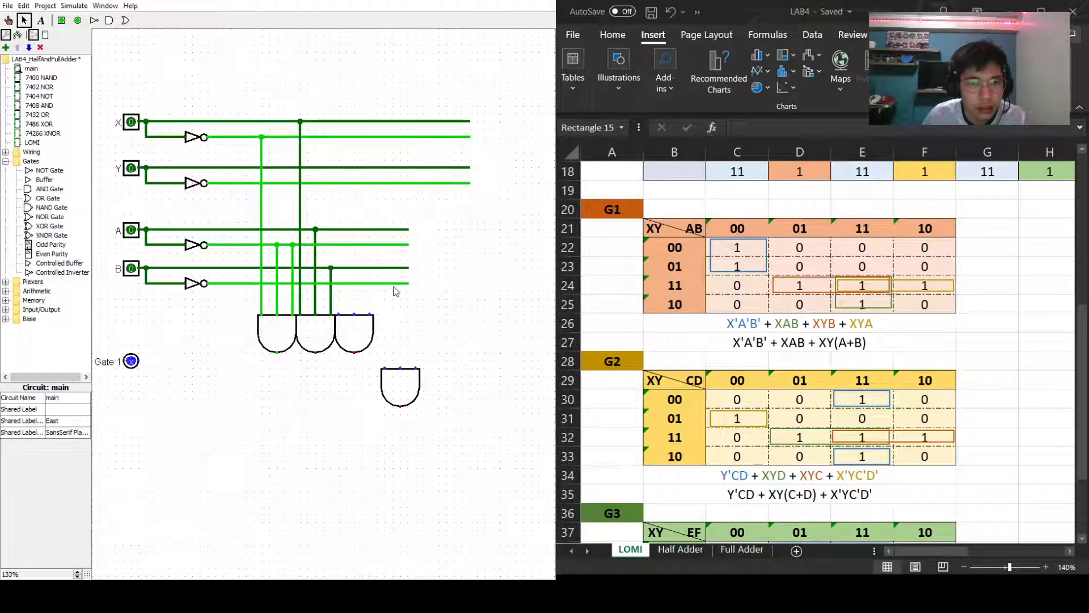
Replace the leftmost AND gate's third input wire with one from the inverted B line.
left_click(418, 316)
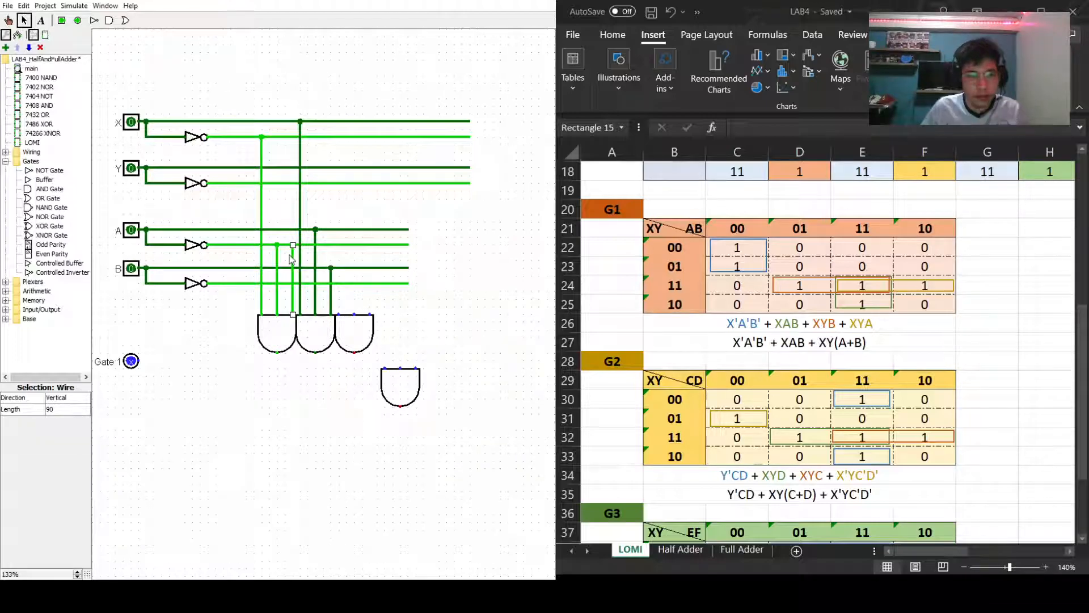
key("Delete")
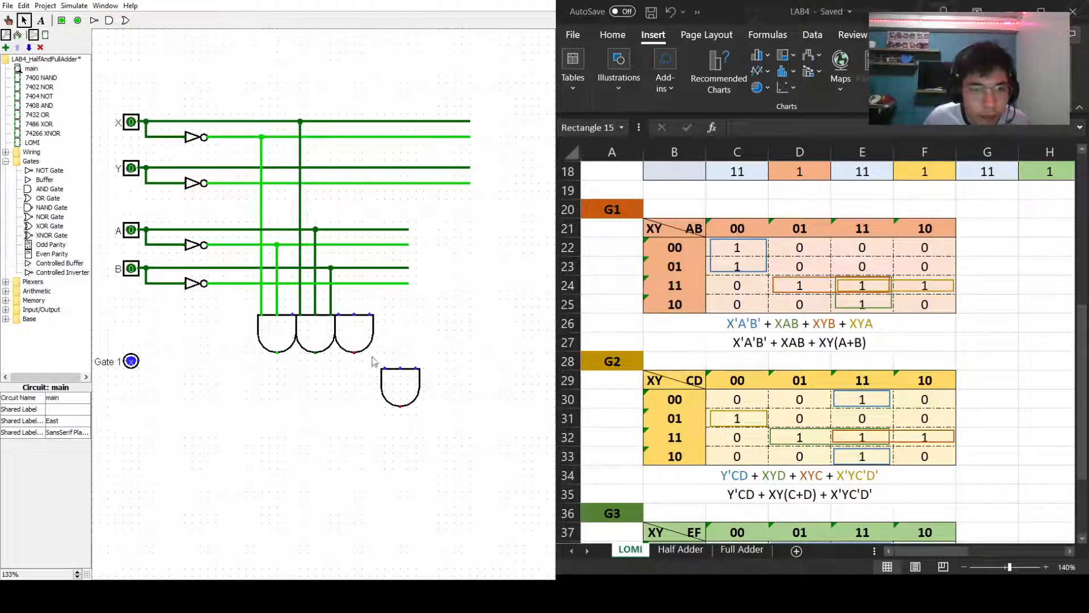
left_click_drag(292, 314, 293, 283)
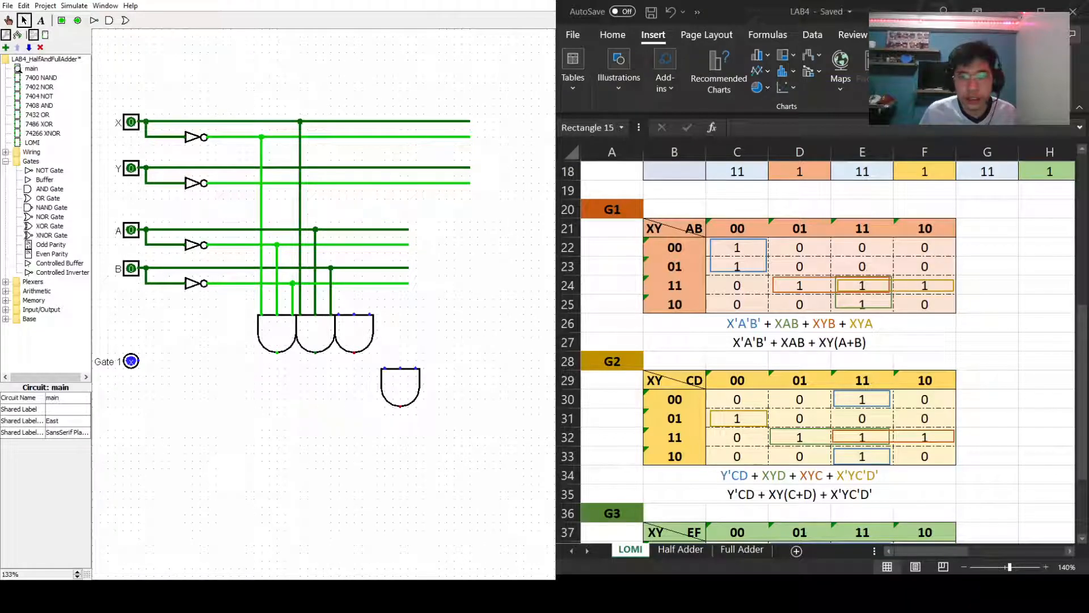
Move the third AND gate down below the row and delete the fourth AND gate.
left_click_drag(354, 334, 362, 398)
left_click(410, 388)
key("Delete")
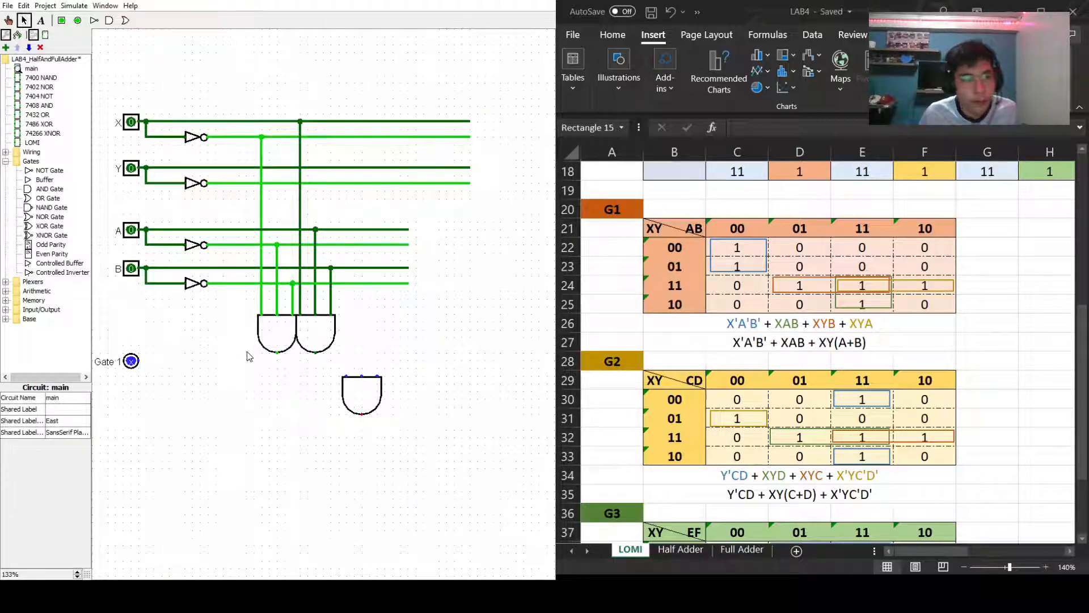
Place a south-facing OR gate beside the upper AND gates and reduce it to two inputs.
left_click(29, 199)
left_click(385, 353)
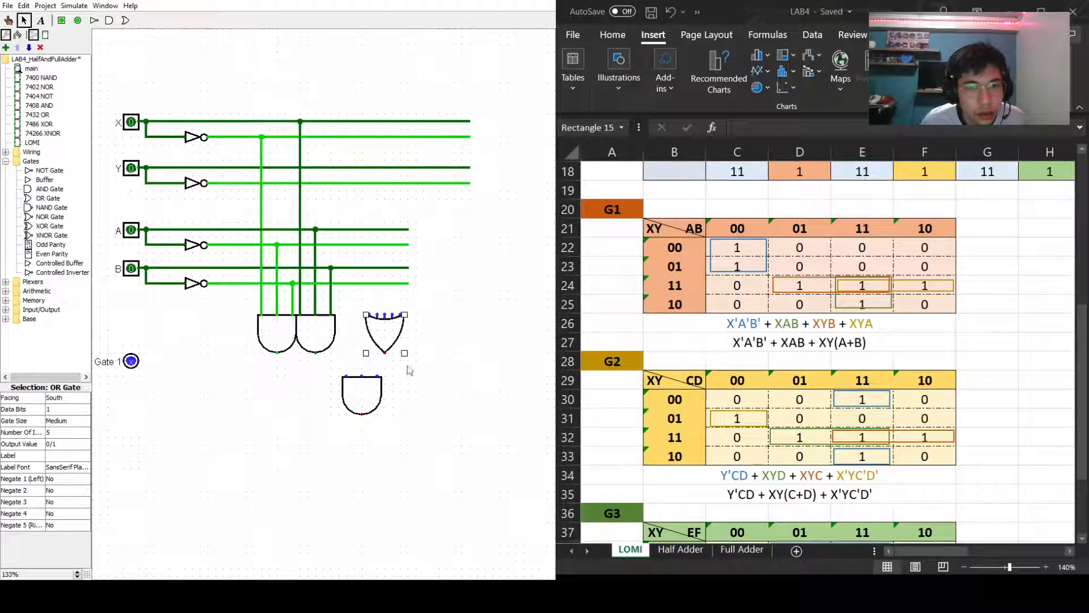
left_click(54, 432)
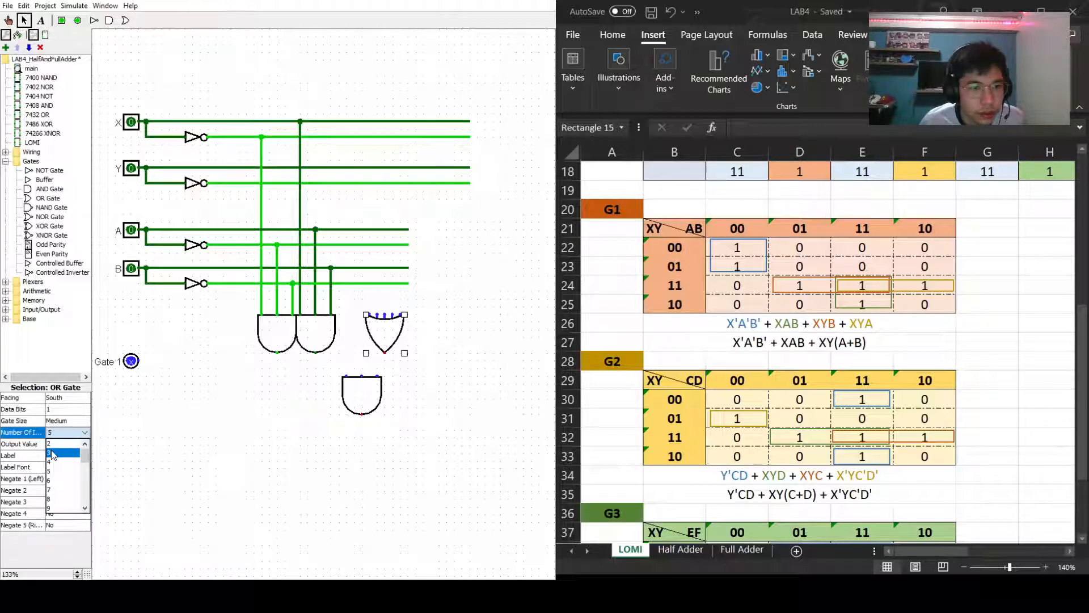
left_click(54, 452)
left_click(233, 457)
Shift the OR gate slightly right and move the unwired AND gate up between it and the wired AND gates.
left_click(390, 327)
mouse_move(390, 328)
left_mouse_down()
mouse_move(355, 329)
mouse_move(399, 330)
left_mouse_up()
left_click_drag(377, 374, 369, 352)
left_click(338, 440)
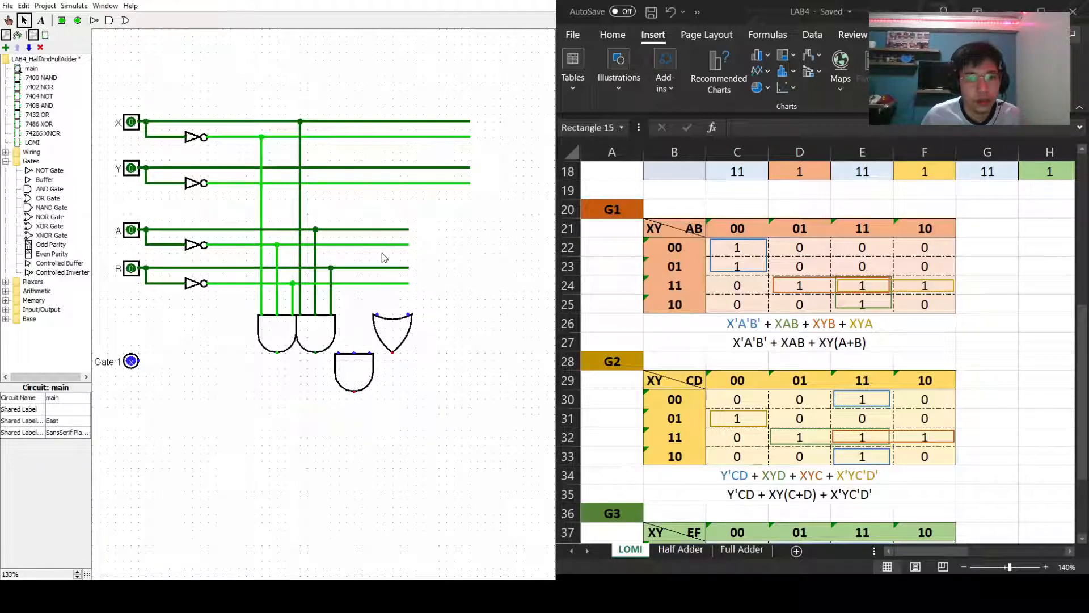
Wire the OR gate's inputs to the A and B lines, and delete the excess ends of the inverted A and B lines.
left_click_drag(378, 229, 377, 315)
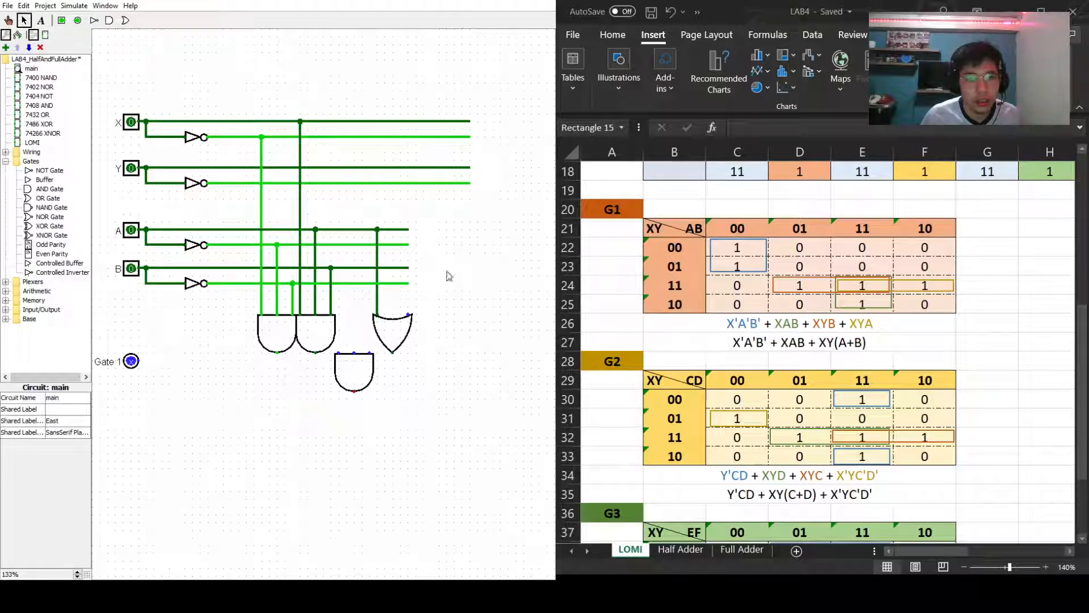
left_click(401, 283)
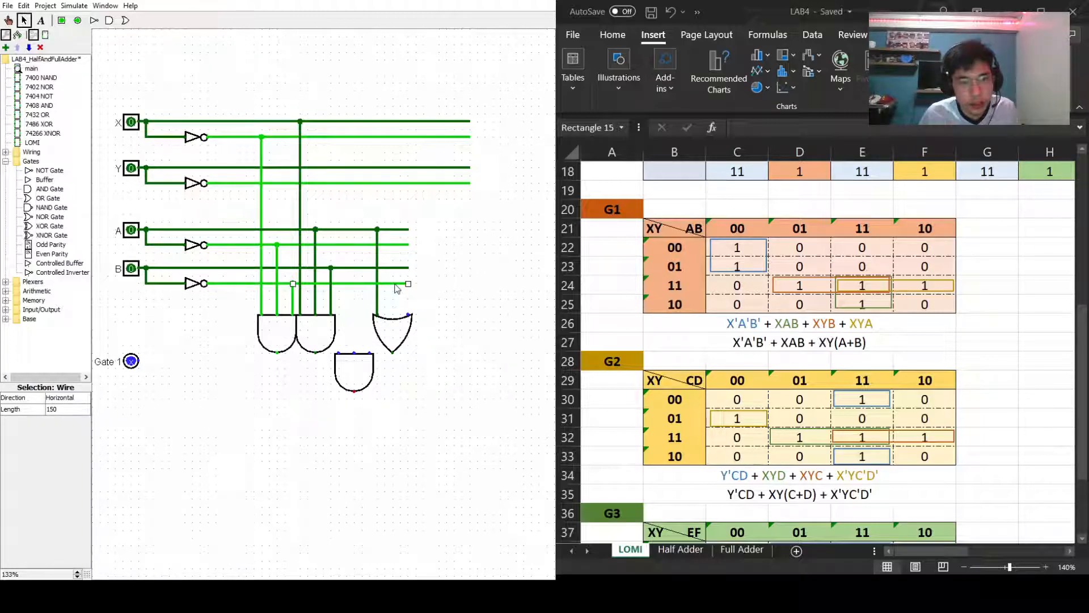
key("Delete")
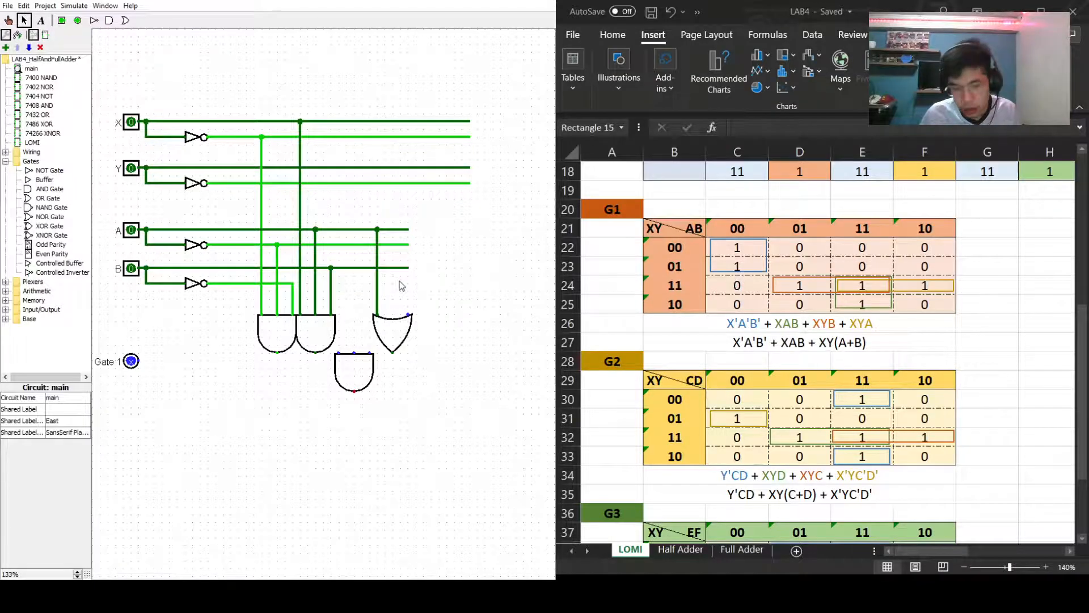
left_click(407, 269)
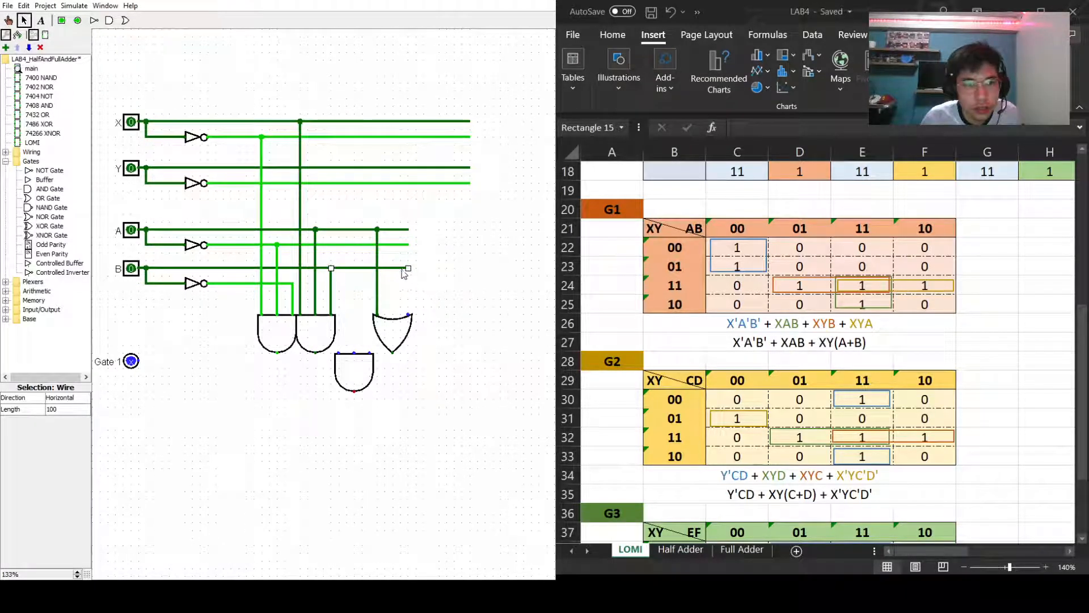
left_click(442, 302)
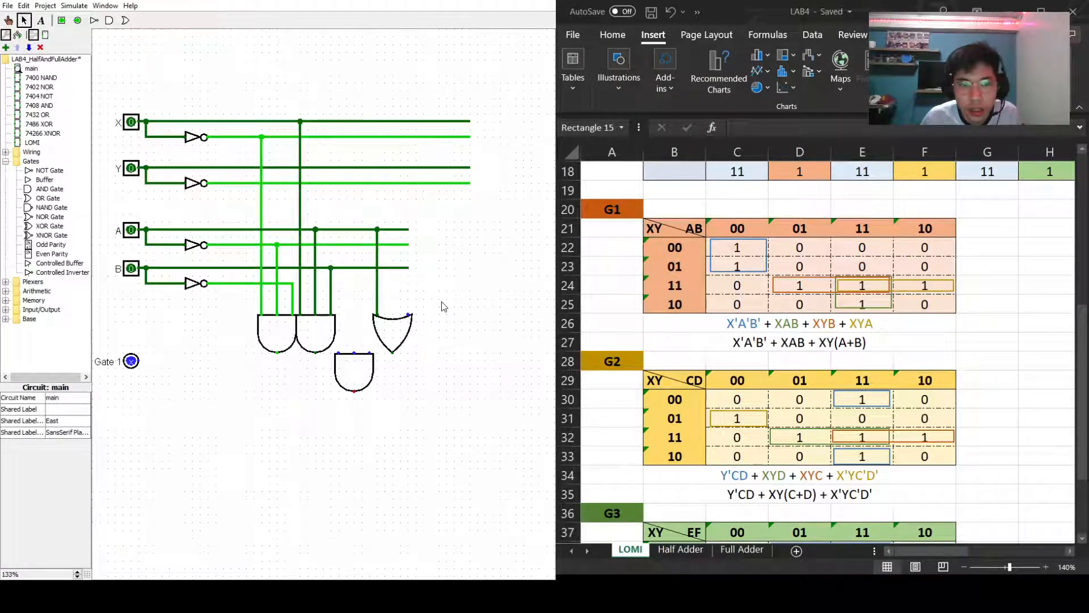
left_click_drag(408, 268, 409, 312)
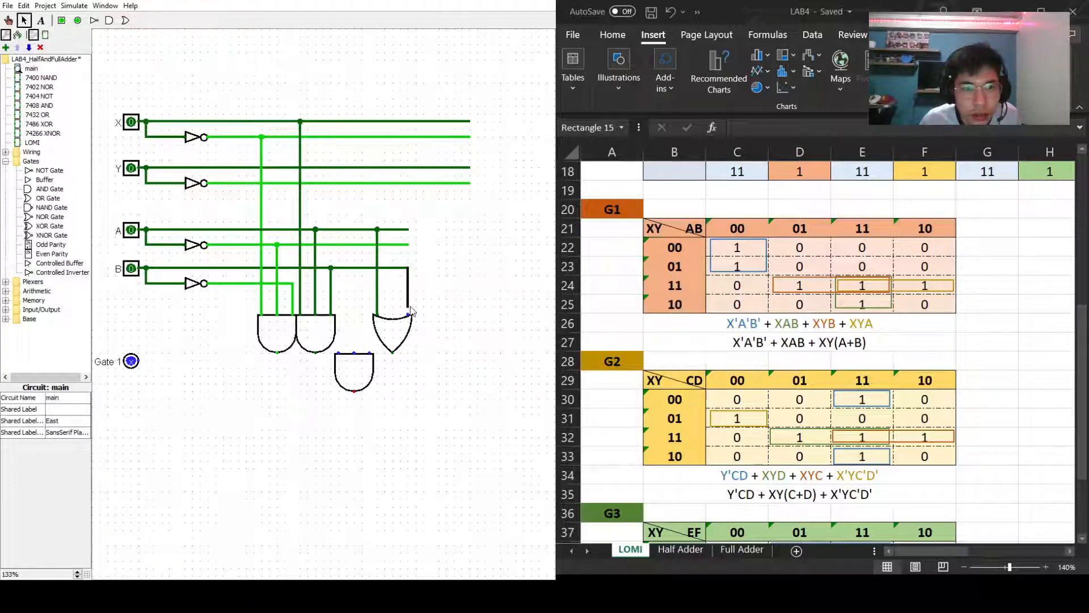
left_click(339, 245)
key("Delete")
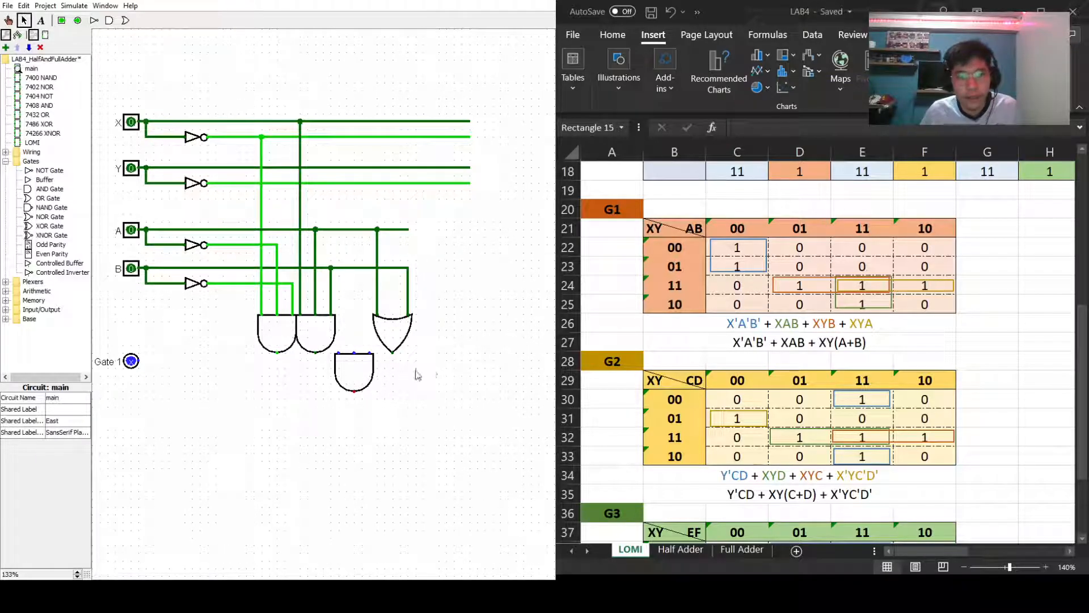
Lower the third AND gate slightly and wire the OR gate's output to its rightmost input.
left_click(361, 386)
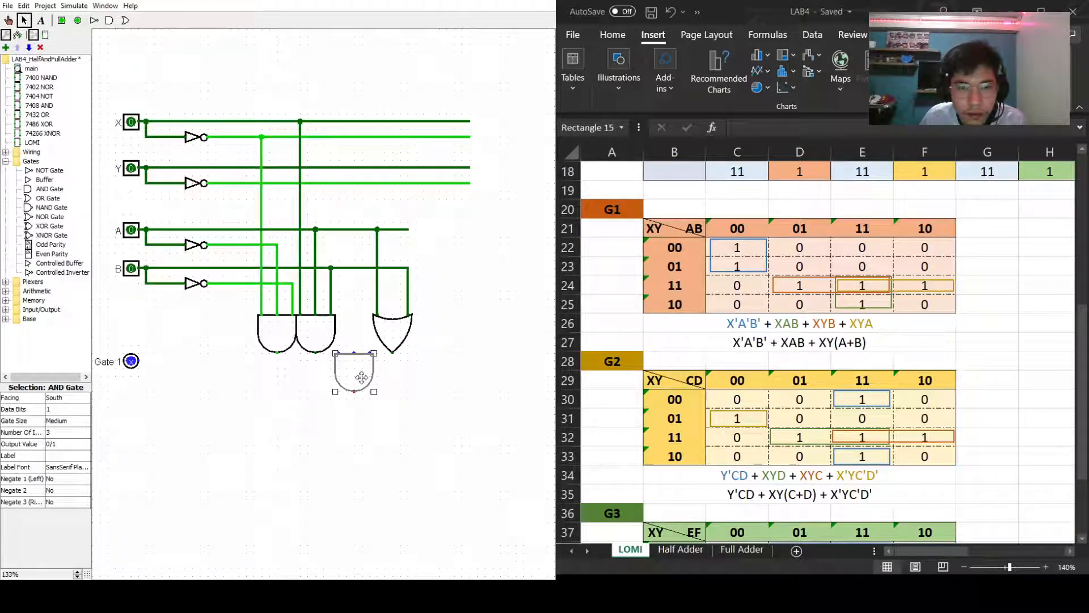
left_click_drag(363, 383, 363, 397)
left_click(450, 378)
left_click_drag(392, 353, 369, 367)
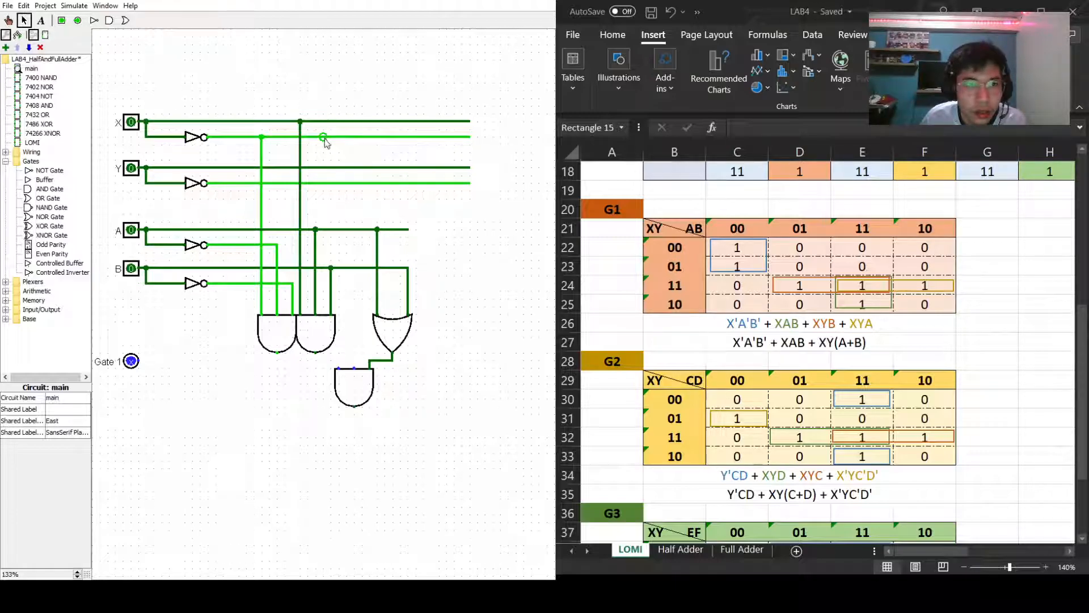
Wire the lower AND gate's first input to the X line and remove the stray wire stub beside it.
mouse_move(331, 121)
left_mouse_down()
mouse_move(331, 160)
mouse_move(330, 129)
left_mouse_up()
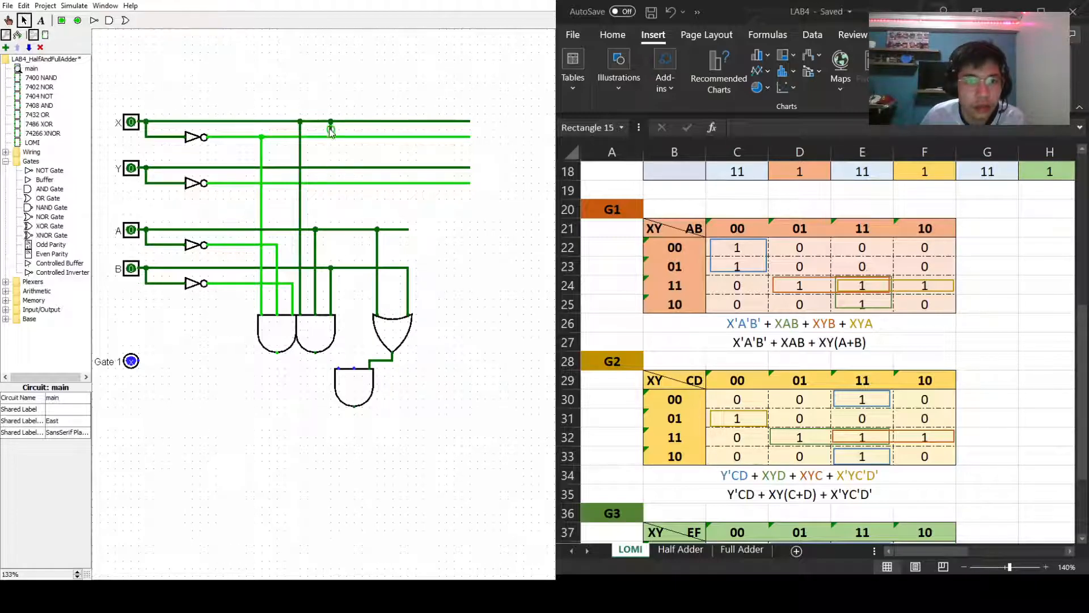
left_click_drag(340, 369, 339, 121)
left_click(331, 129)
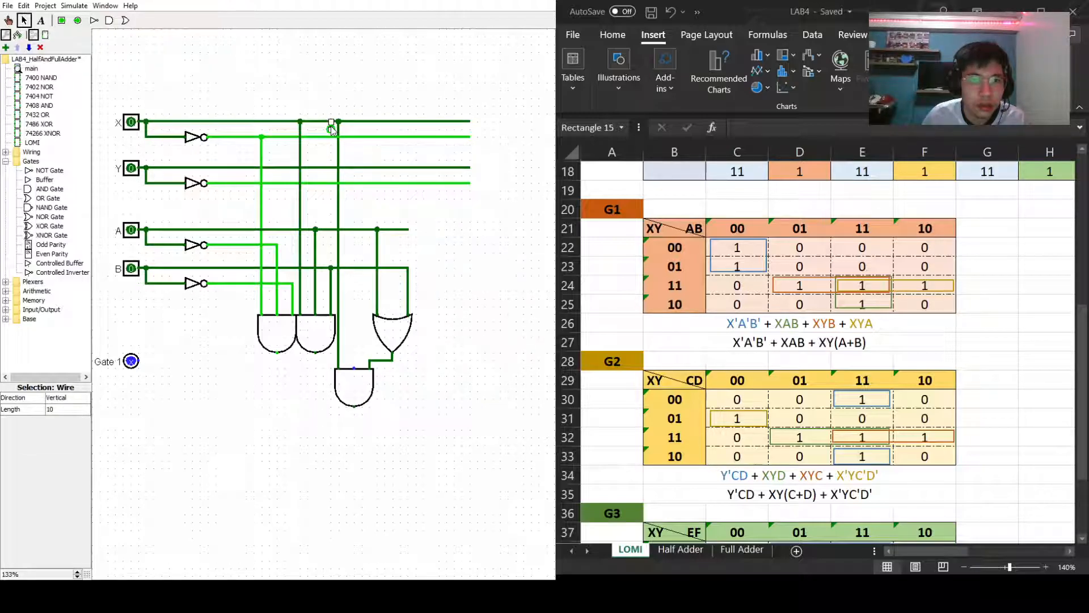
key("Delete")
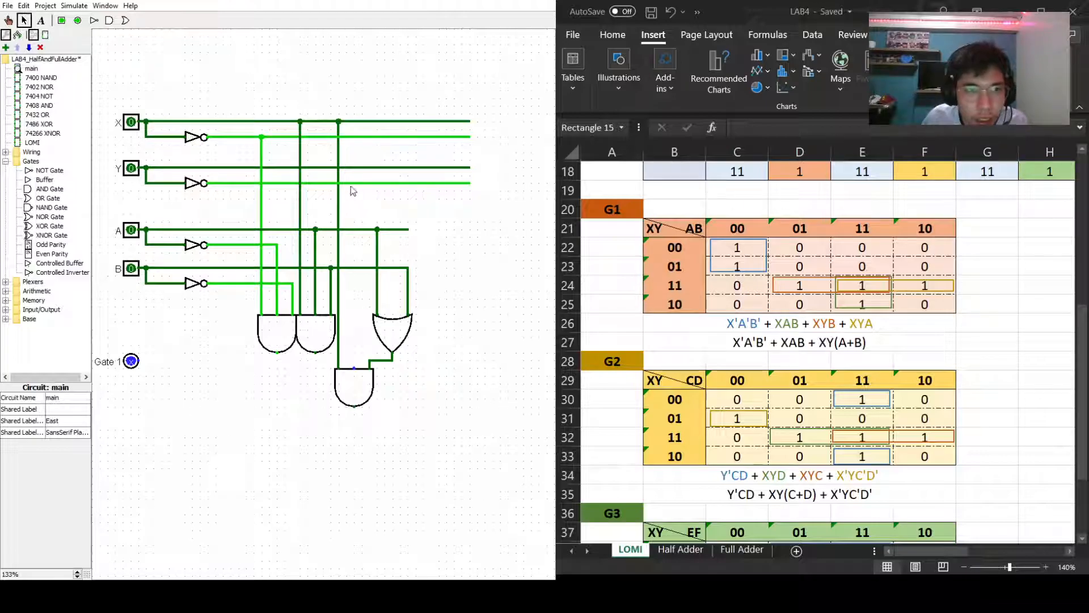
Wire the lower AND gate's middle input to the Y line and delete the excess end of the A line.
left_click_drag(354, 168, 356, 372)
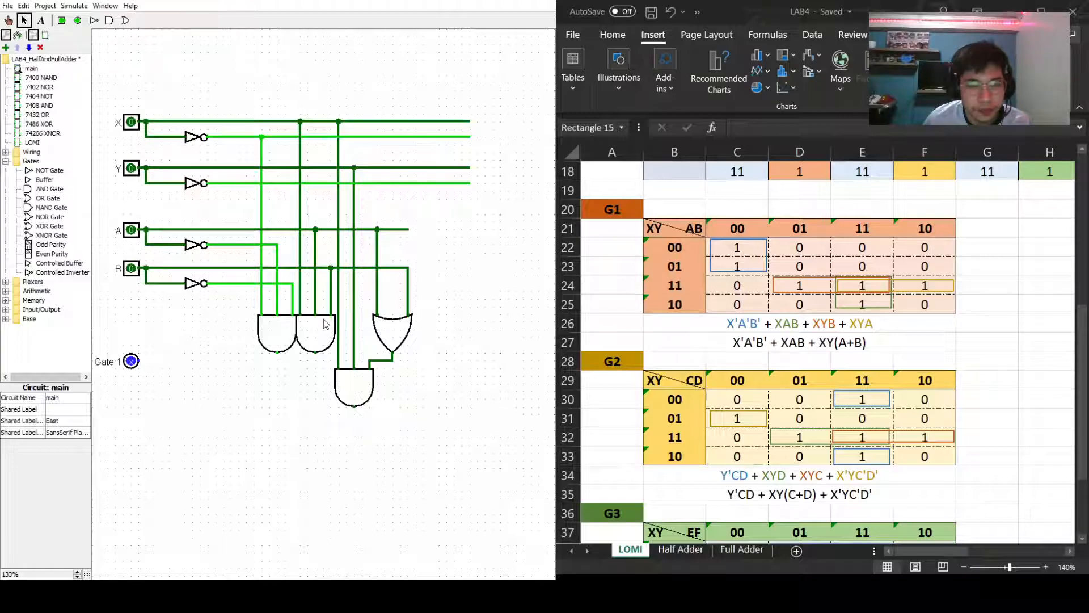
left_click(395, 234)
key("Delete")
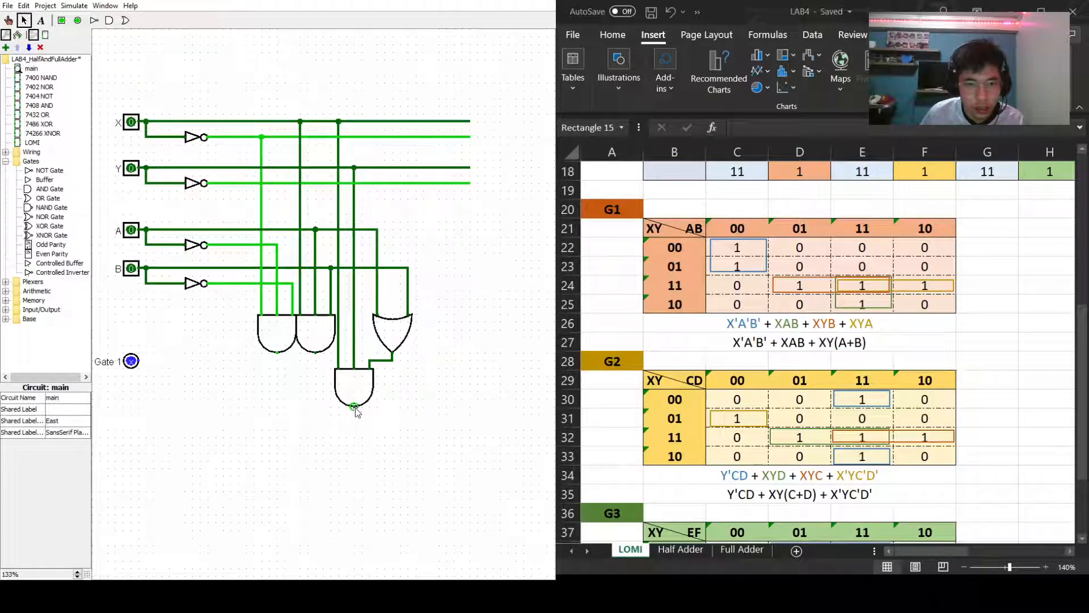
Wire the Gate 1 output pin to the lower AND gate's output and move the pin up below input B.
left_click_drag(131, 361, 354, 414)
left_click(424, 408)
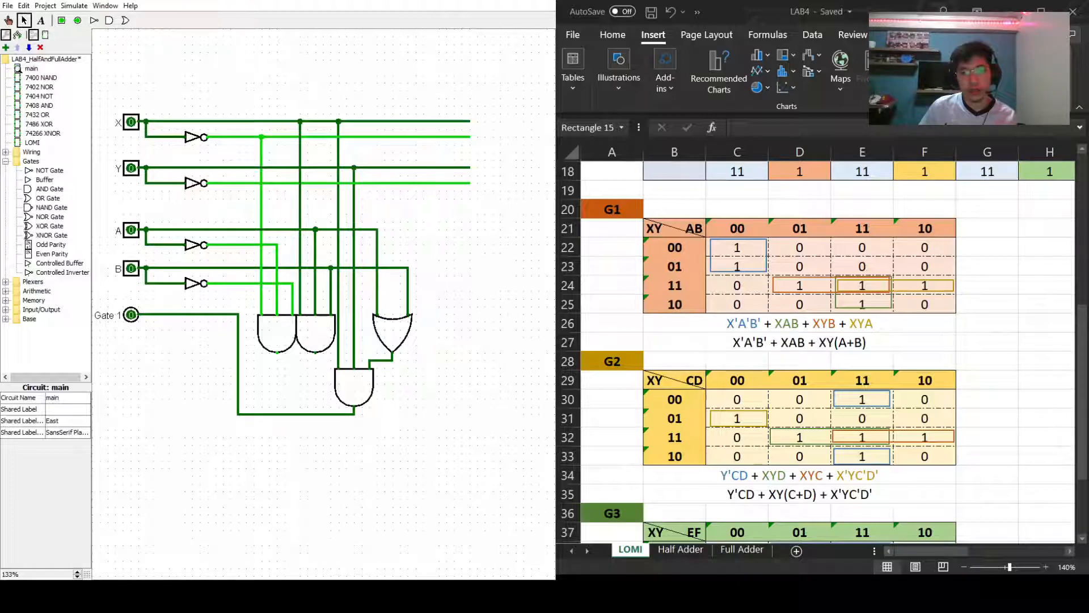
Place an input pin to the right of the G1 circuit, facing West, with label location East and label C.
scroll(816, 351, "down", 2)
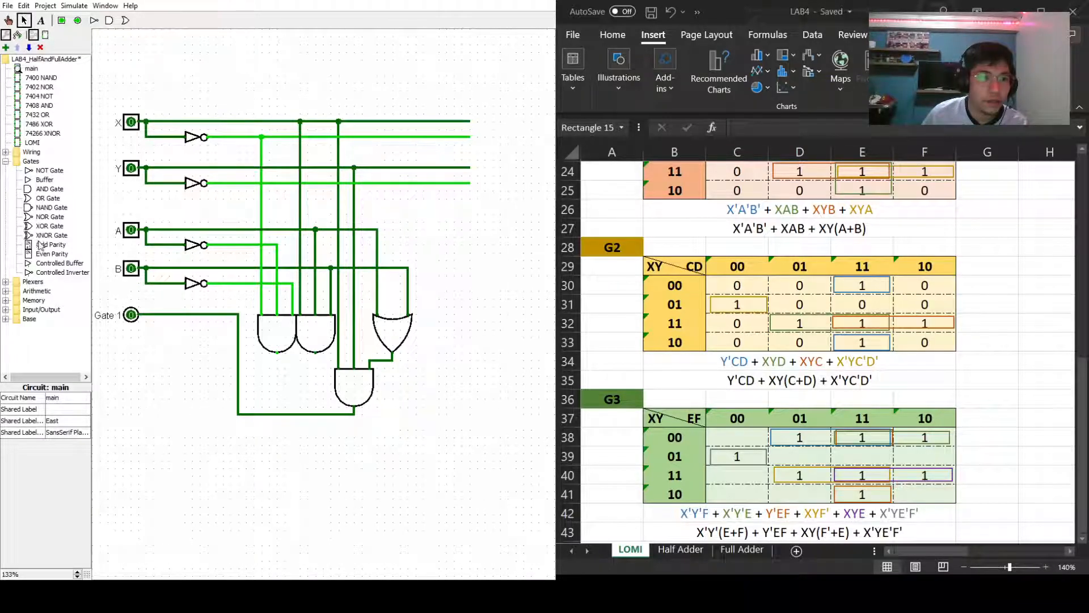
left_click(61, 20)
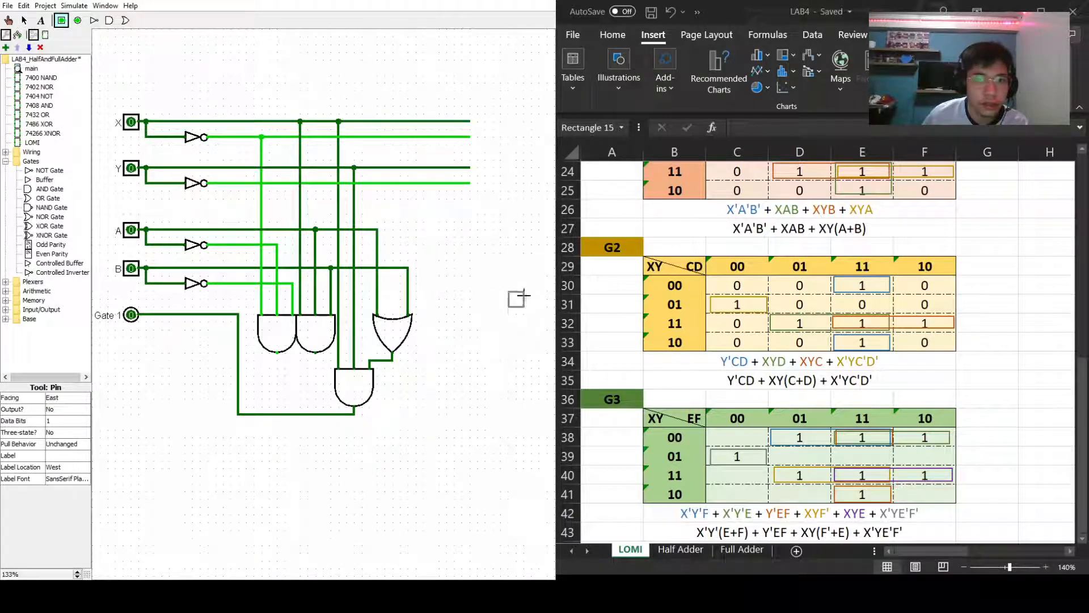
left_click(500, 268)
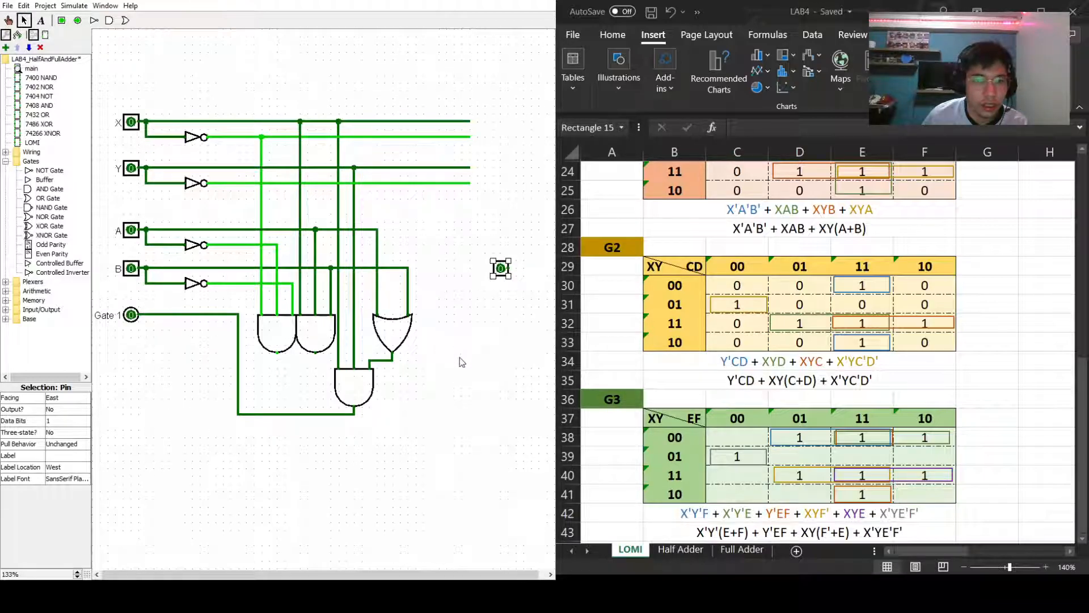
left_click(46, 401)
left_click(60, 444)
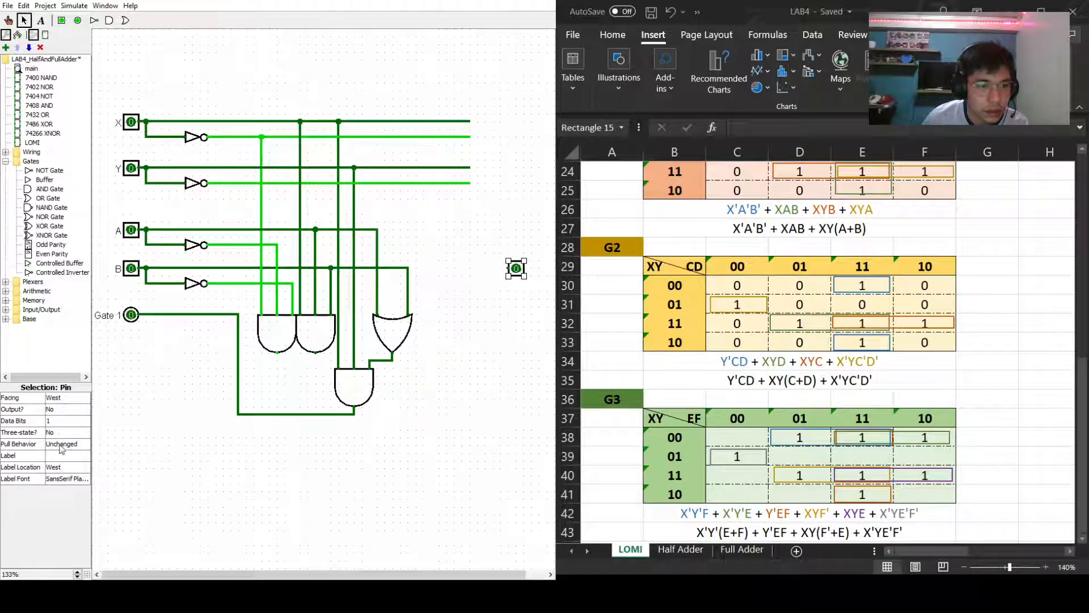
left_click(60, 467)
left_click(62, 500)
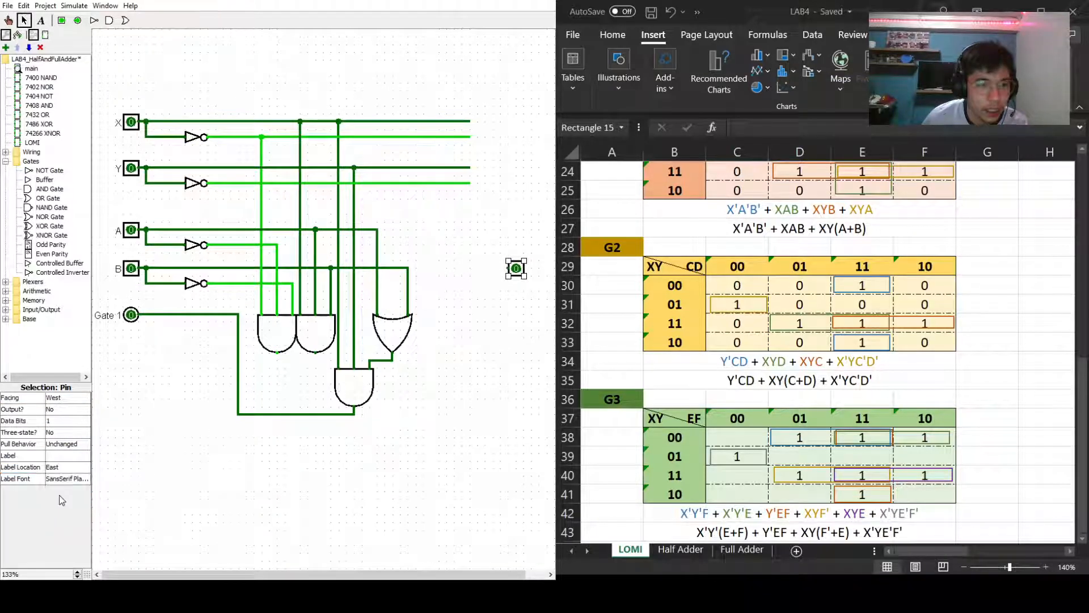
left_click(60, 457)
type("C")
key("Return")
left_click(449, 480)
Duplicate the C pin, place the copy just below it and label it D.
left_click(521, 277)
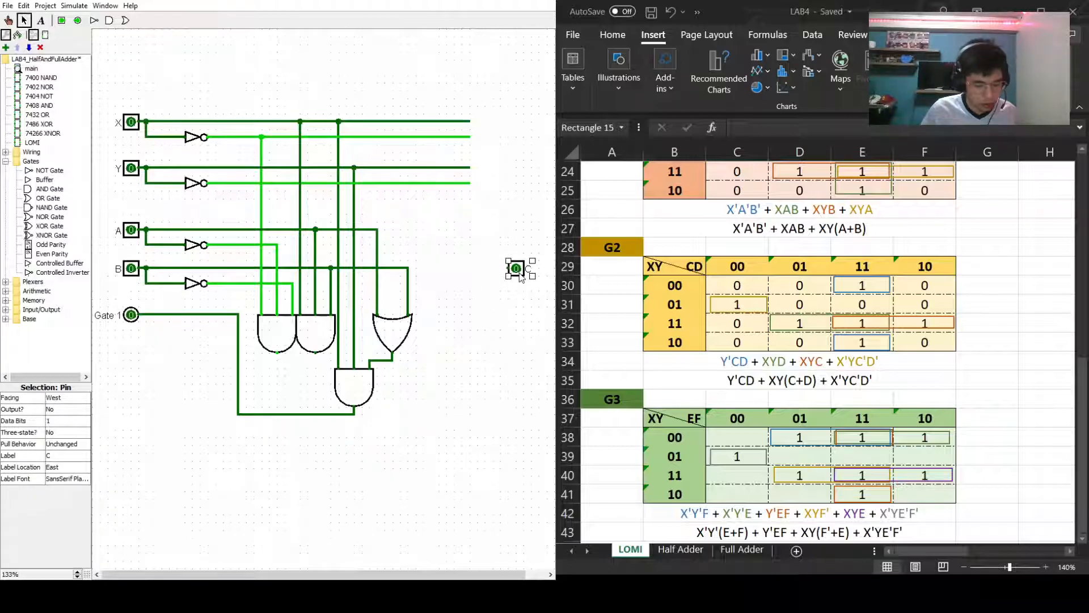
key("ctrl+d")
left_click_drag(527, 276, 519, 307)
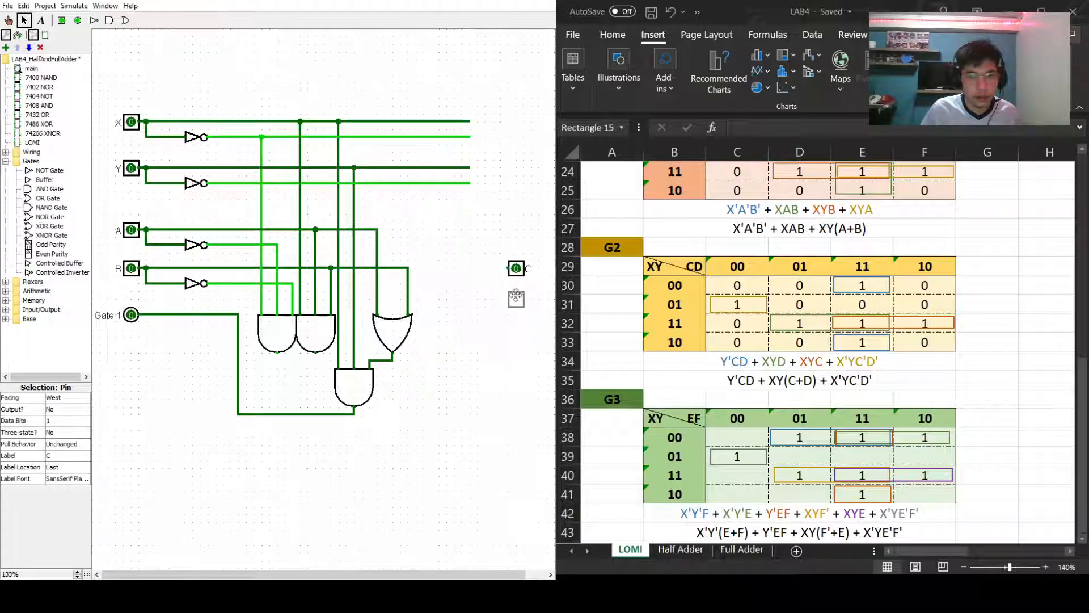
left_click(55, 456)
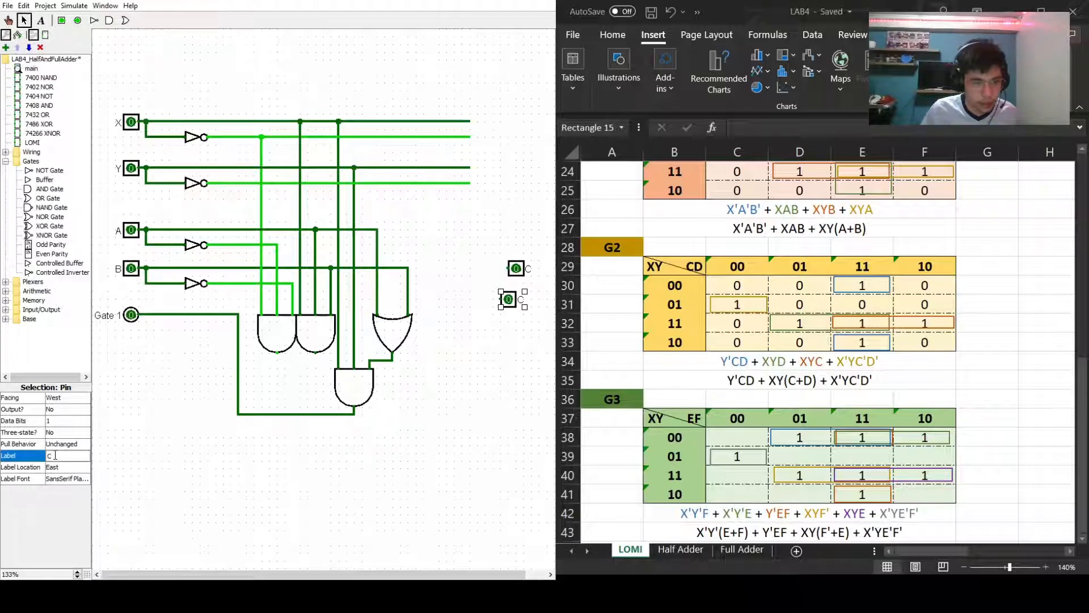
key("Return")
left_click(472, 421)
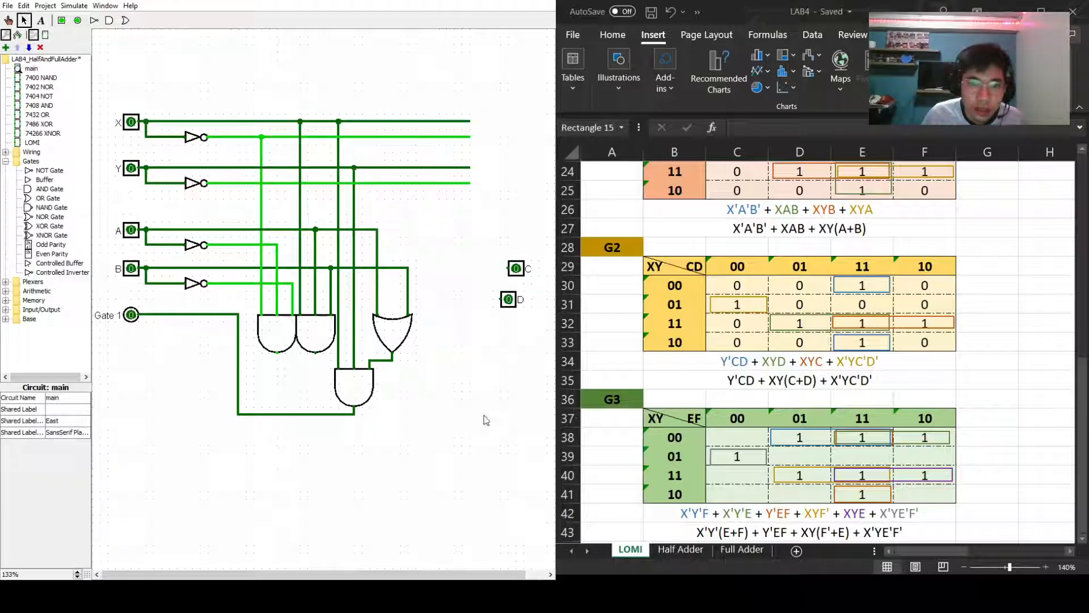
Move the C and D pins further away from the G1 circuit and align them one above the other.
left_click_drag(512, 305, 551, 305)
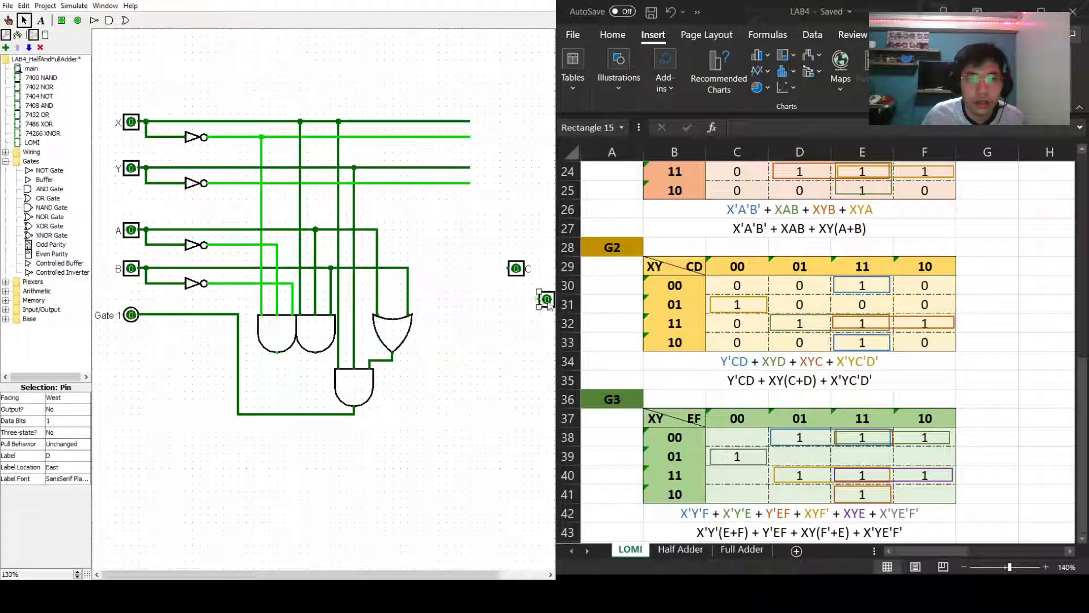
left_click(77, 576)
left_click(438, 309)
left_click_drag(409, 210, 473, 153)
left_click_drag(433, 233, 474, 174)
left_click(478, 233)
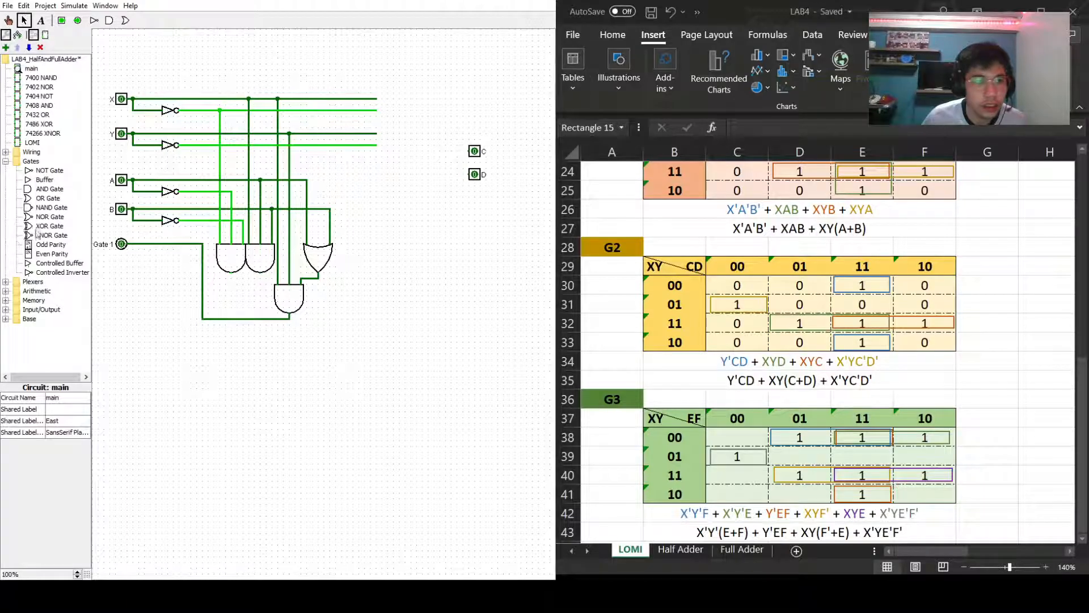
Place three south-facing AND gates in a row between the G1 circuit and the C and D pins, setting the rightmost one apart.
left_click(28, 189)
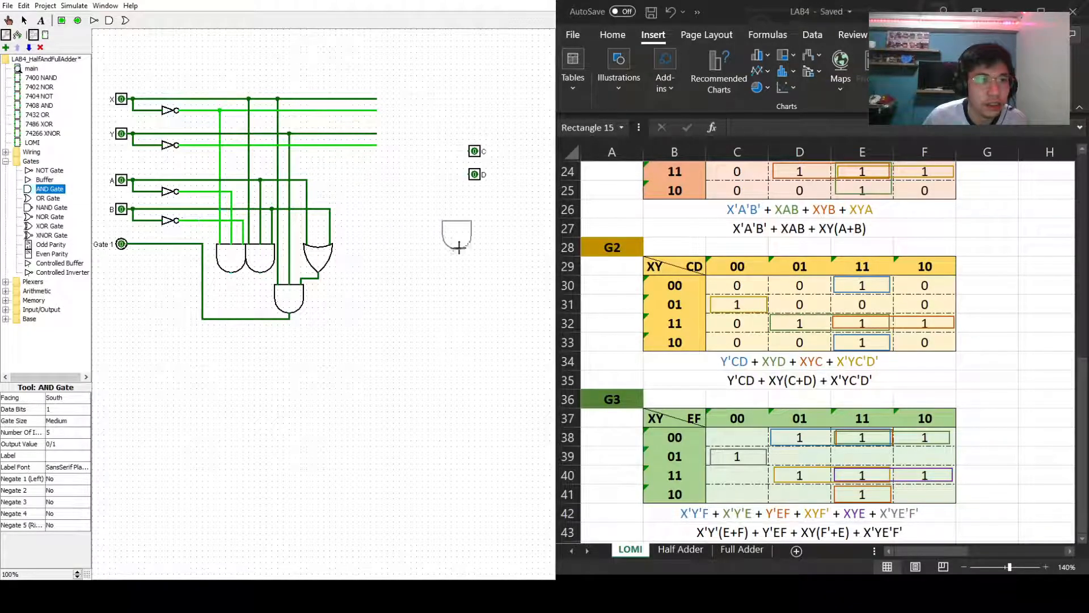
left_click(417, 244)
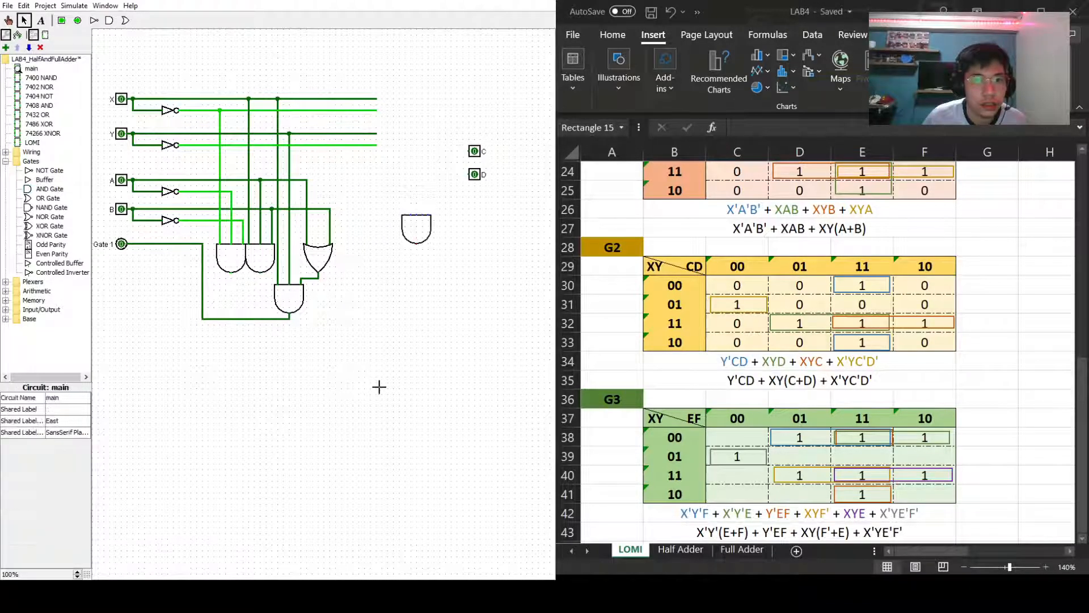
left_click(32, 192)
left_click(445, 244)
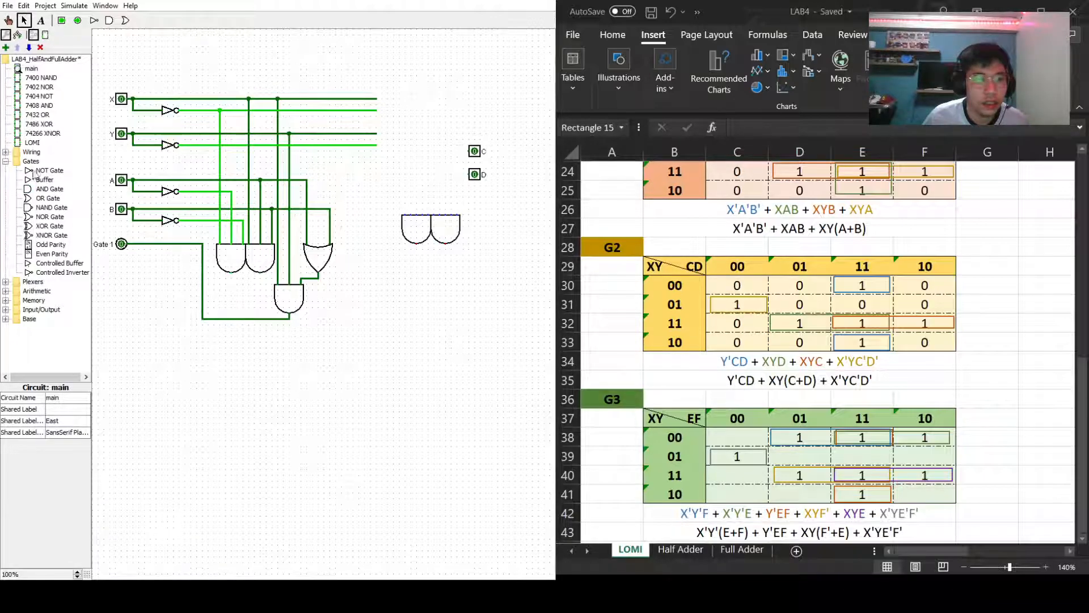
left_click(29, 189)
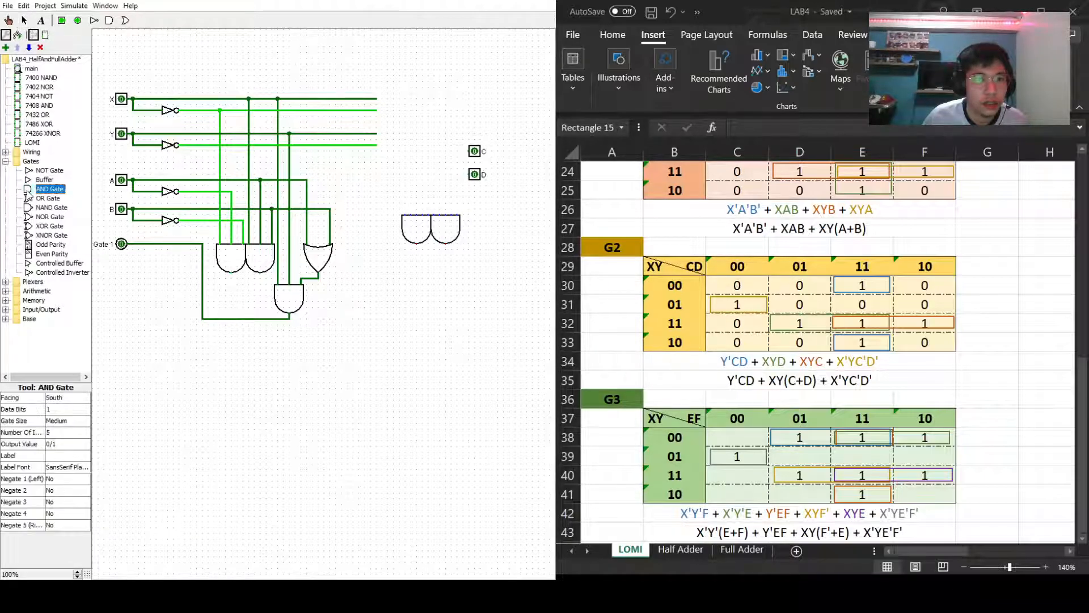
left_click(384, 244)
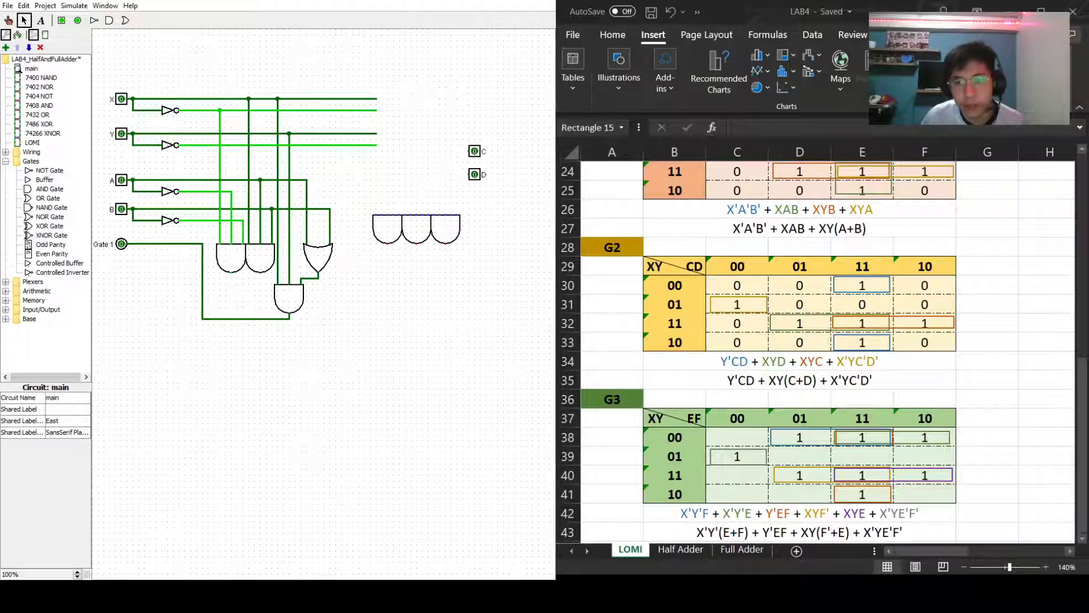
left_click_drag(439, 227, 474, 226)
left_click(446, 300)
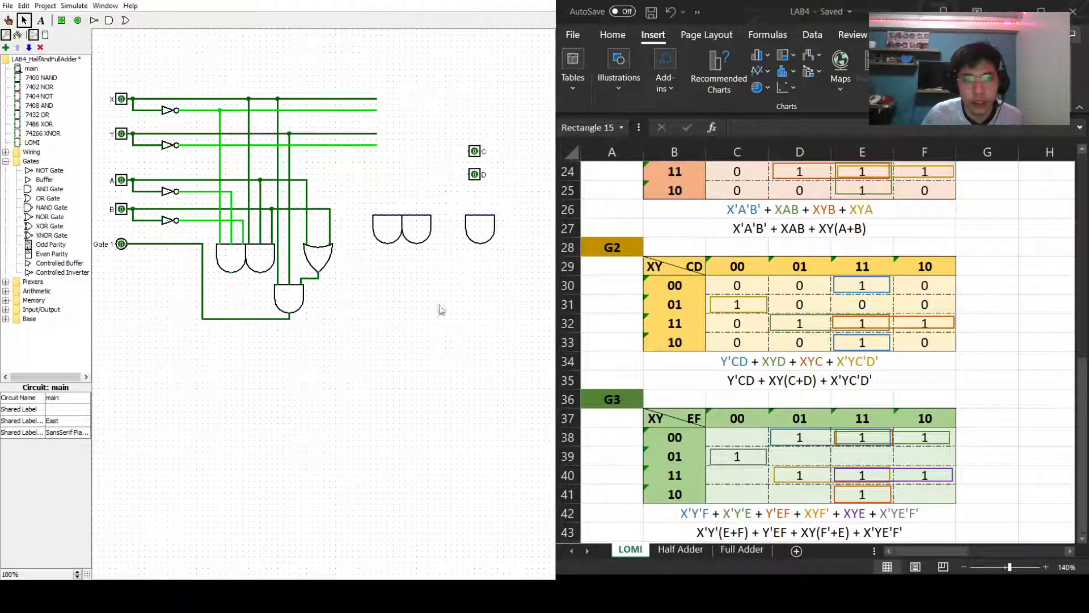
Move the C and D pins further right with more vertical space between them, and shift the two adjacent AND gates slightly right.
left_click_drag(474, 151, 527, 151)
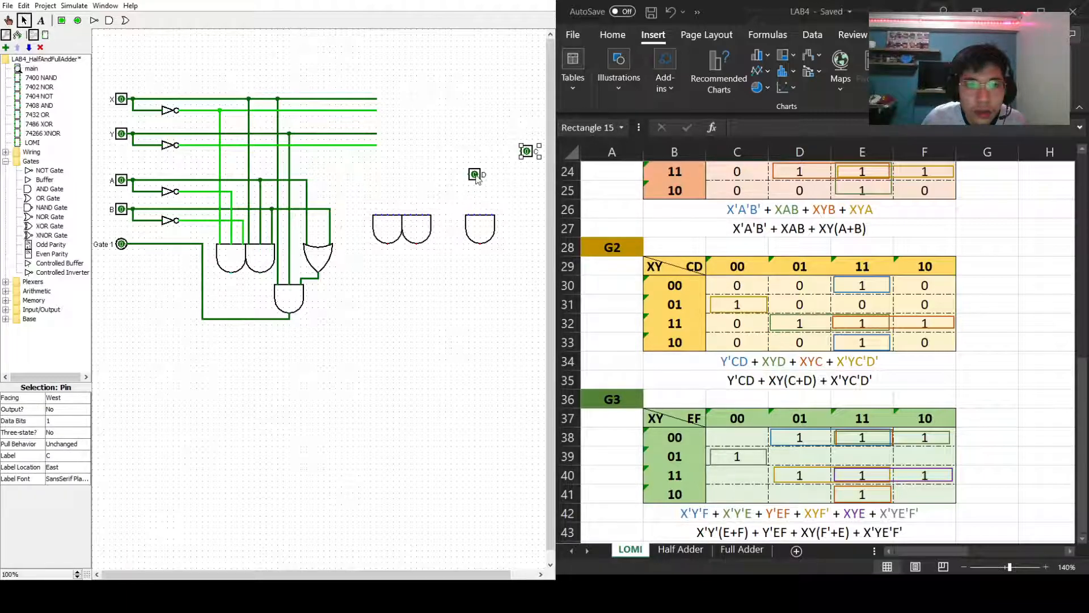
left_click_drag(475, 177, 527, 206)
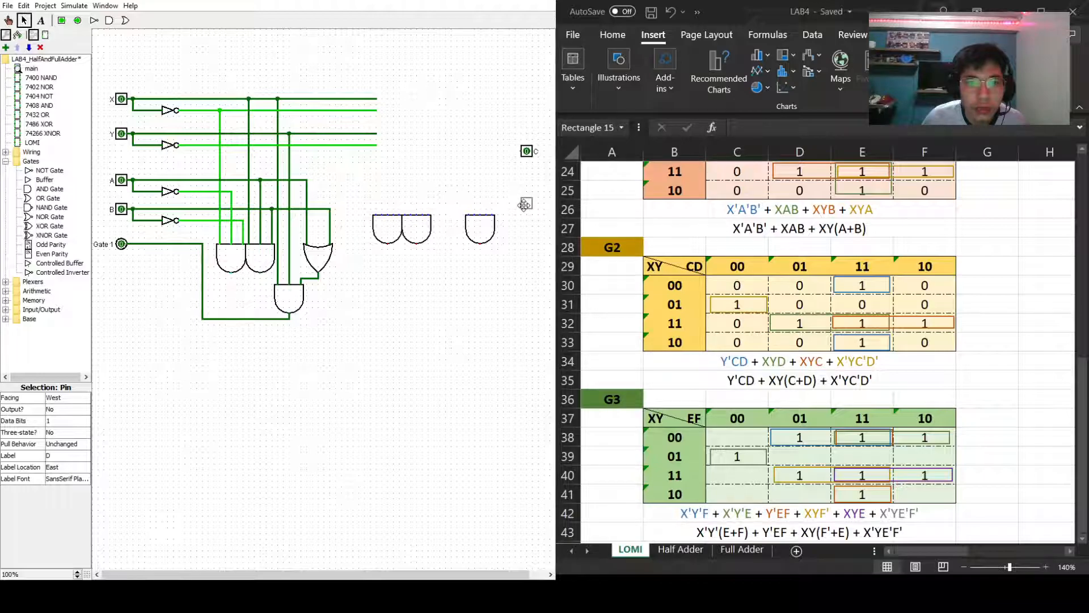
left_click_drag(530, 158, 530, 170)
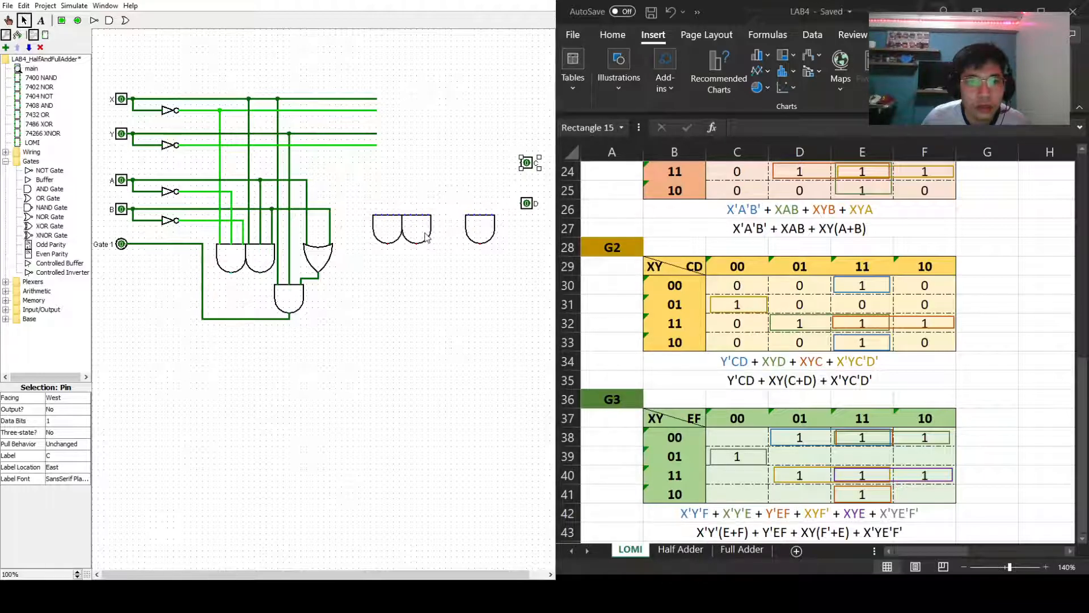
left_click_drag(421, 234, 397, 228)
left_click(406, 316)
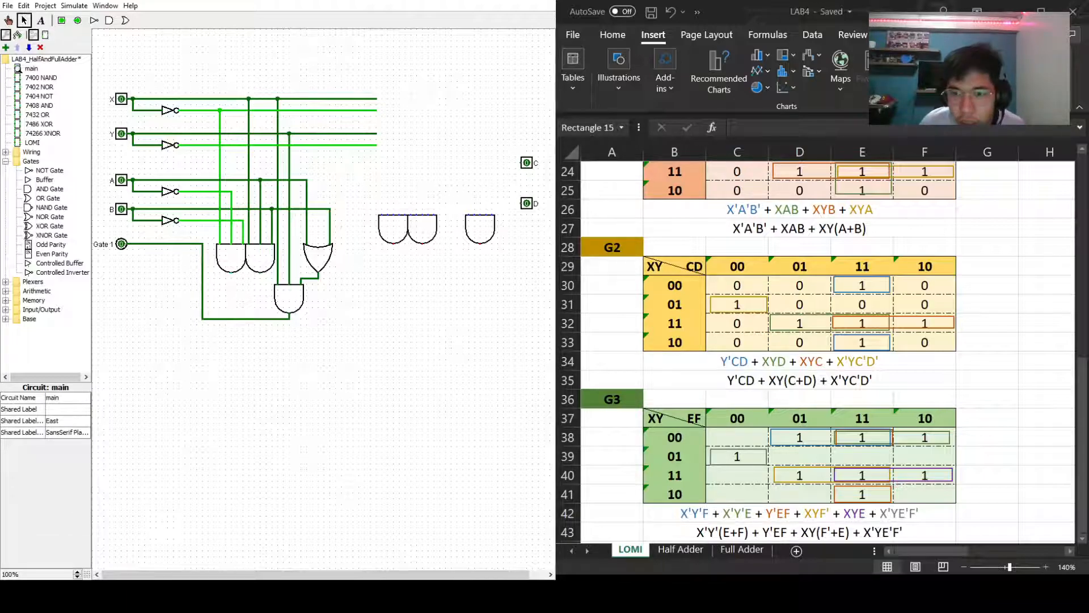
Add an OR gate in line with the two adjacent AND gates and move the separate AND gate below and right of it.
left_click(34, 198)
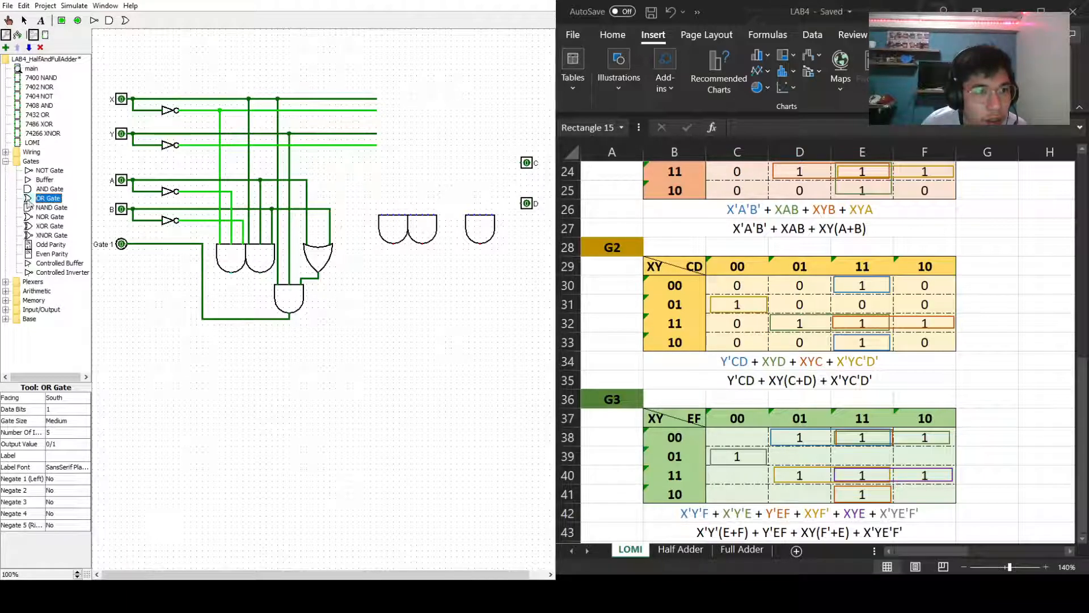
left_click(450, 280)
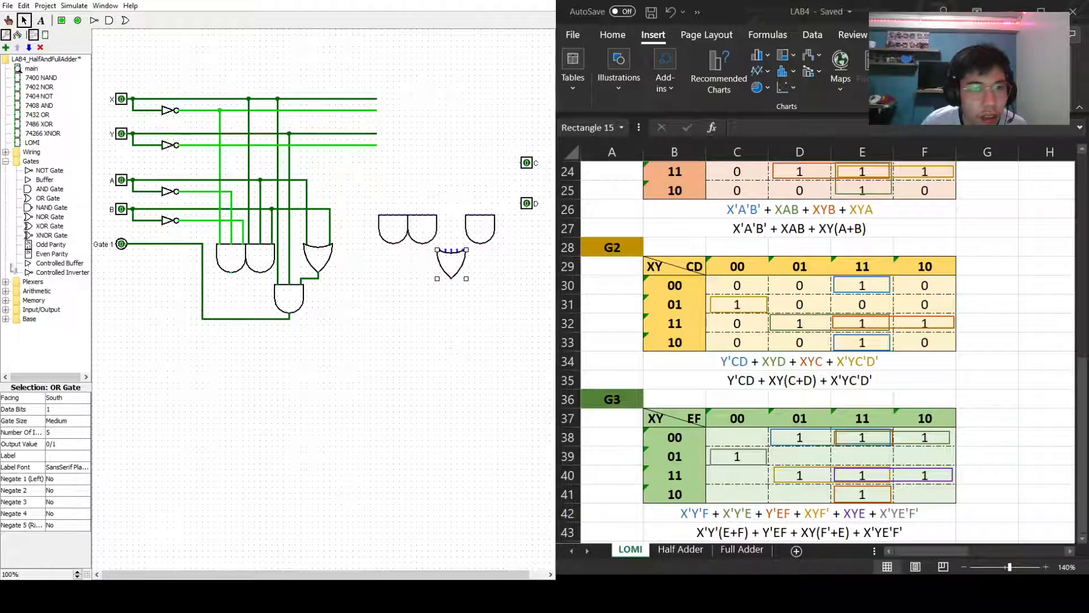
left_click_drag(482, 230, 488, 311)
left_click_drag(451, 265, 469, 229)
left_click_drag(477, 313, 483, 276)
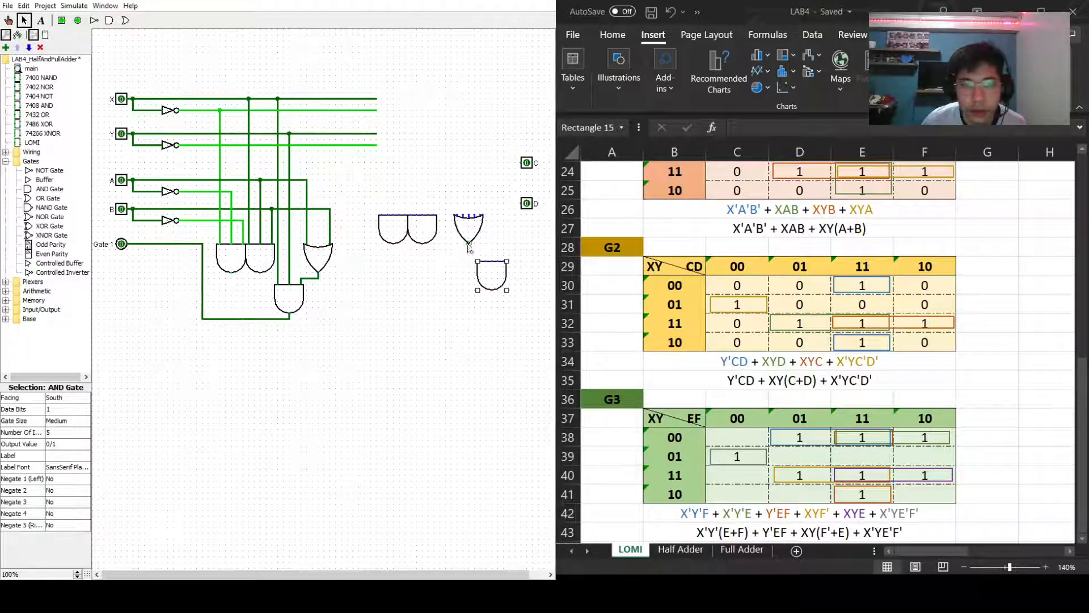
Move the second AND gate below the row, and set the OR gate and the other AND gate side by side in the row.
left_click_drag(431, 232, 438, 266)
left_click_drag(473, 228, 446, 226)
left_click_drag(492, 269, 470, 224)
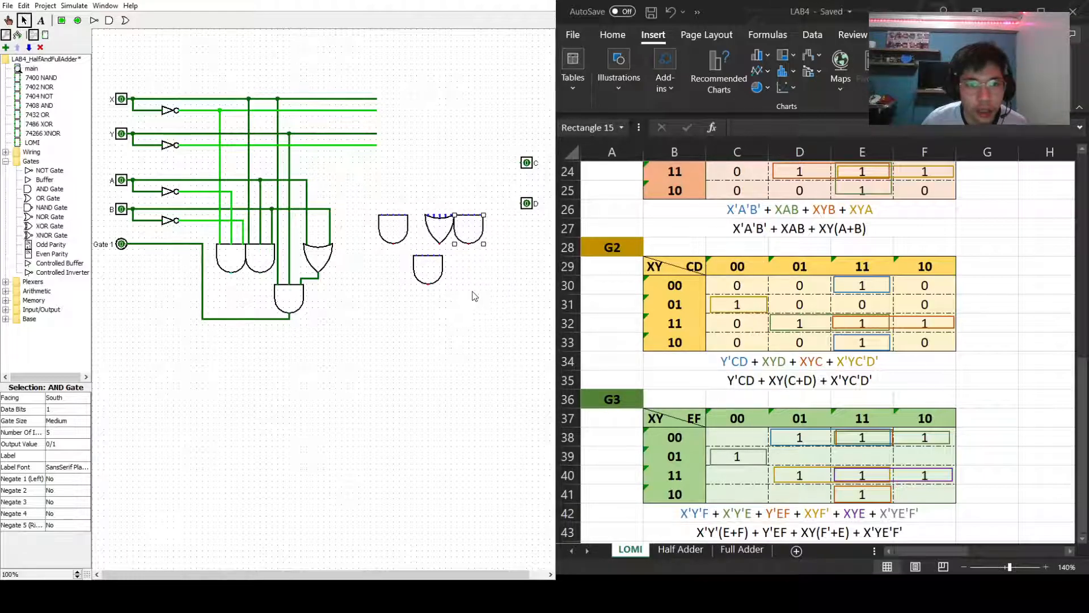
left_click(473, 296)
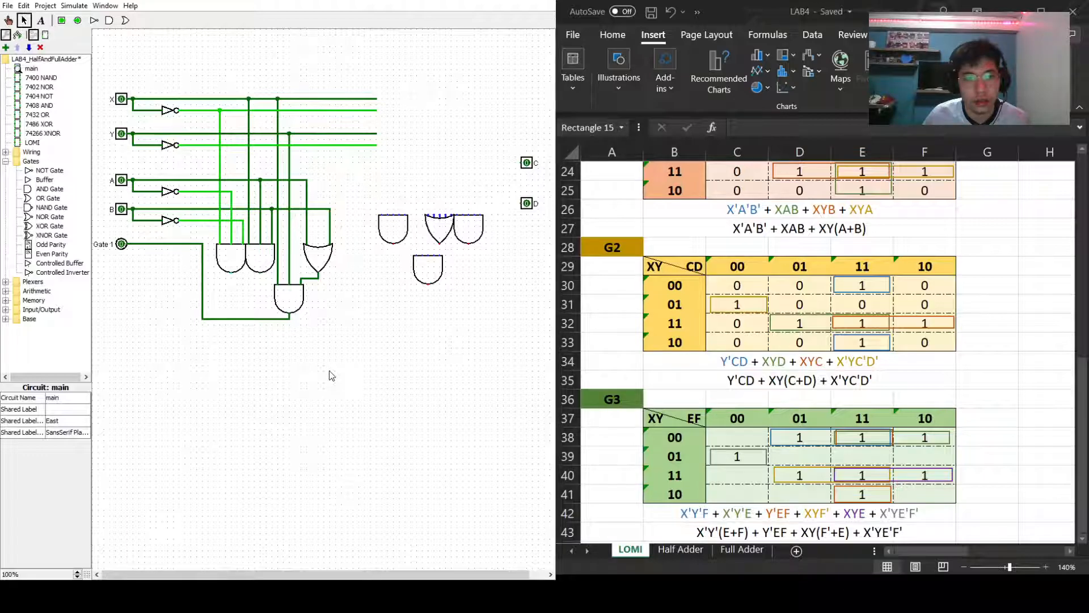
Delete the horizontal wire segment between the Gate 1 line and the lower AND gate's output.
left_click(228, 319)
left_click(248, 376)
left_click(256, 320)
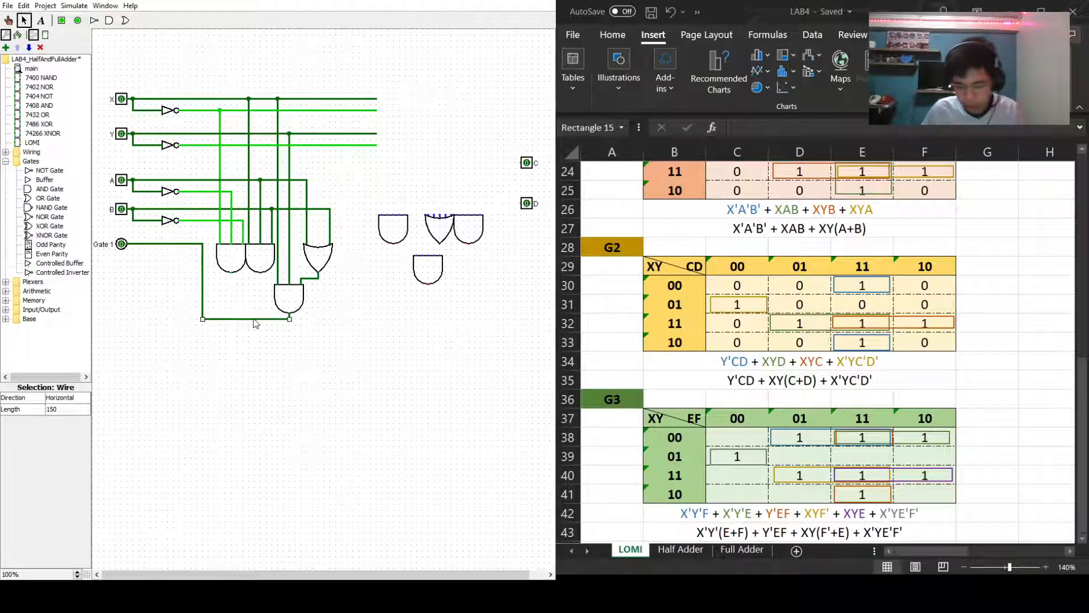
key("Delete")
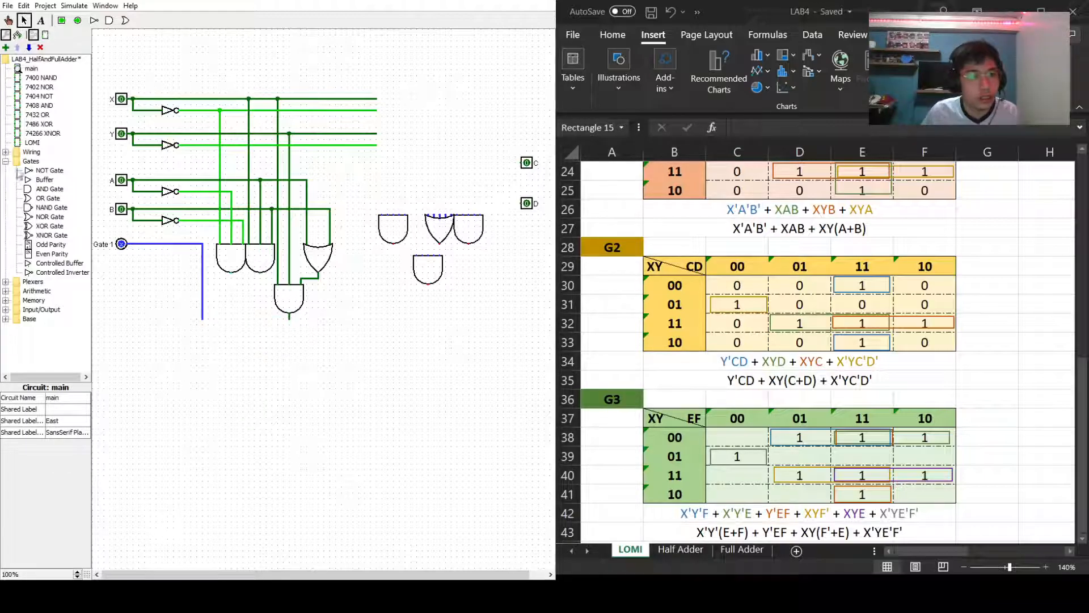
Add an OR gate below the G1 gates, facing West with 3 inputs.
left_click(41, 197)
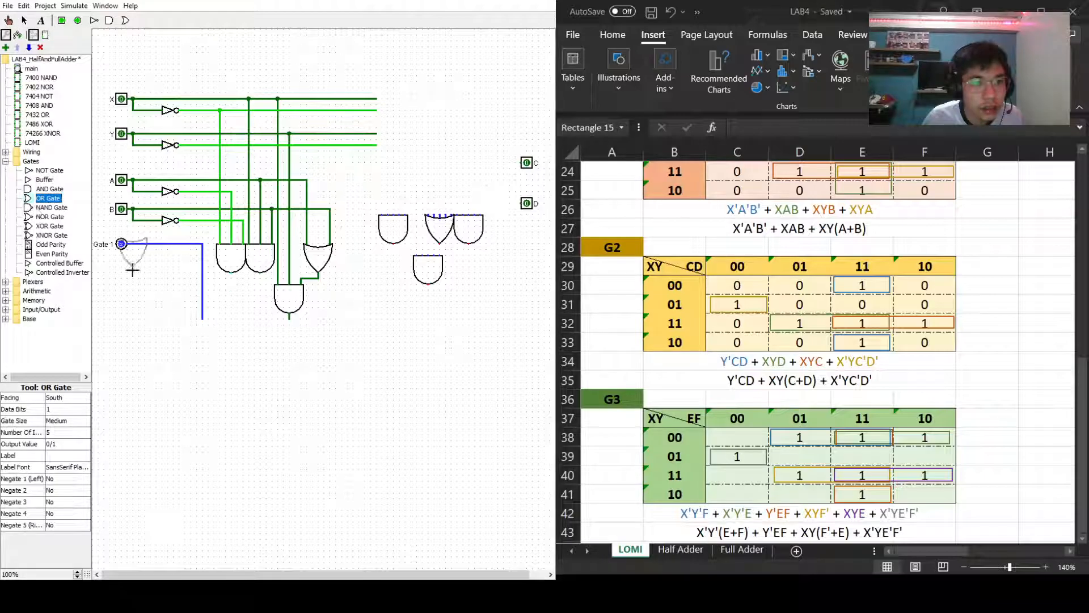
left_click(237, 330)
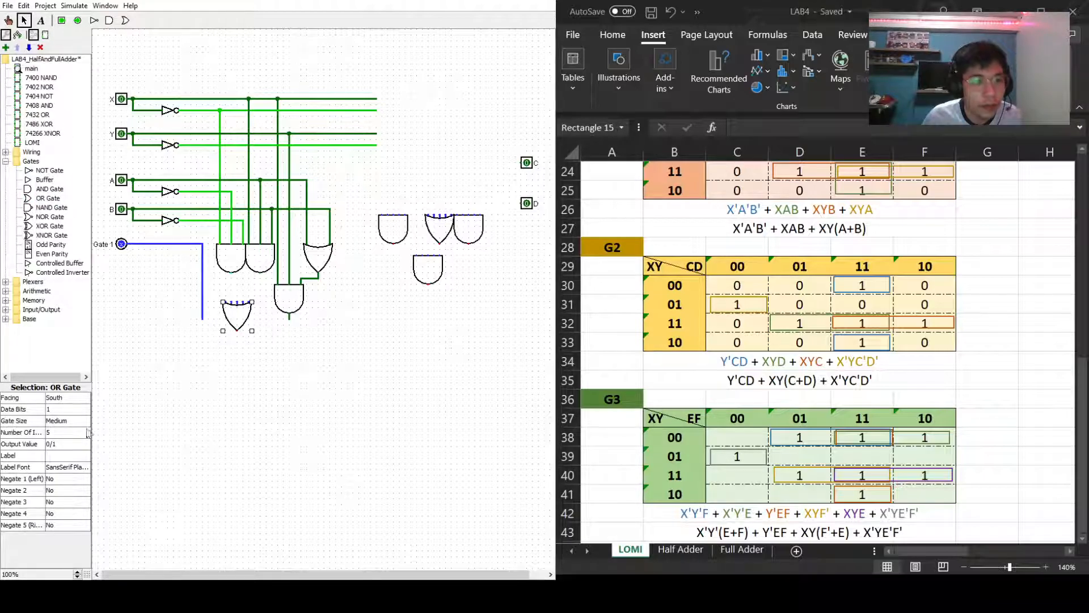
left_click(68, 404)
left_click(65, 440)
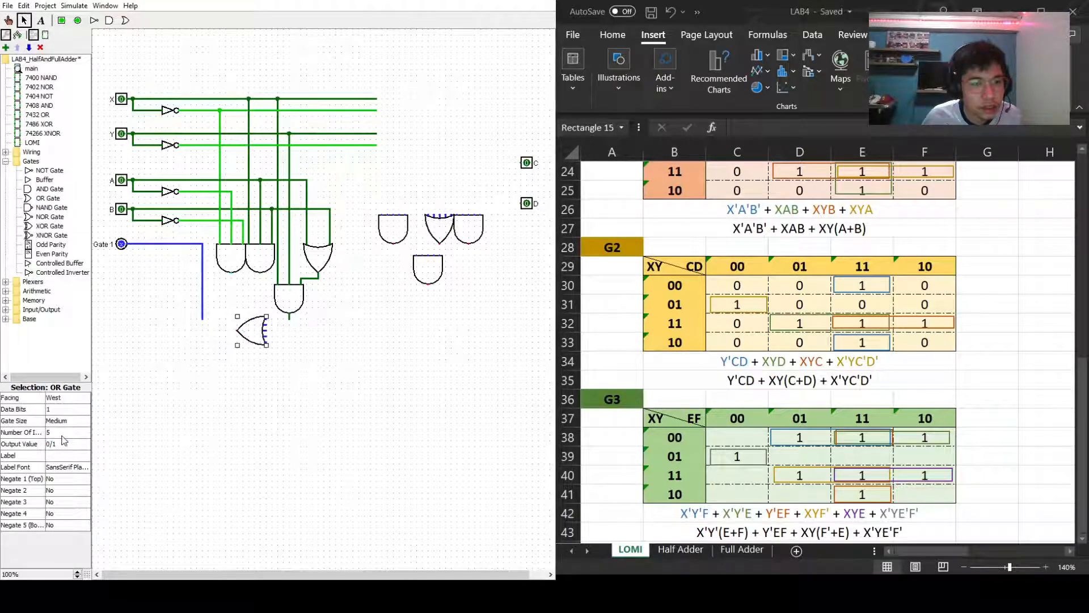
left_click(57, 432)
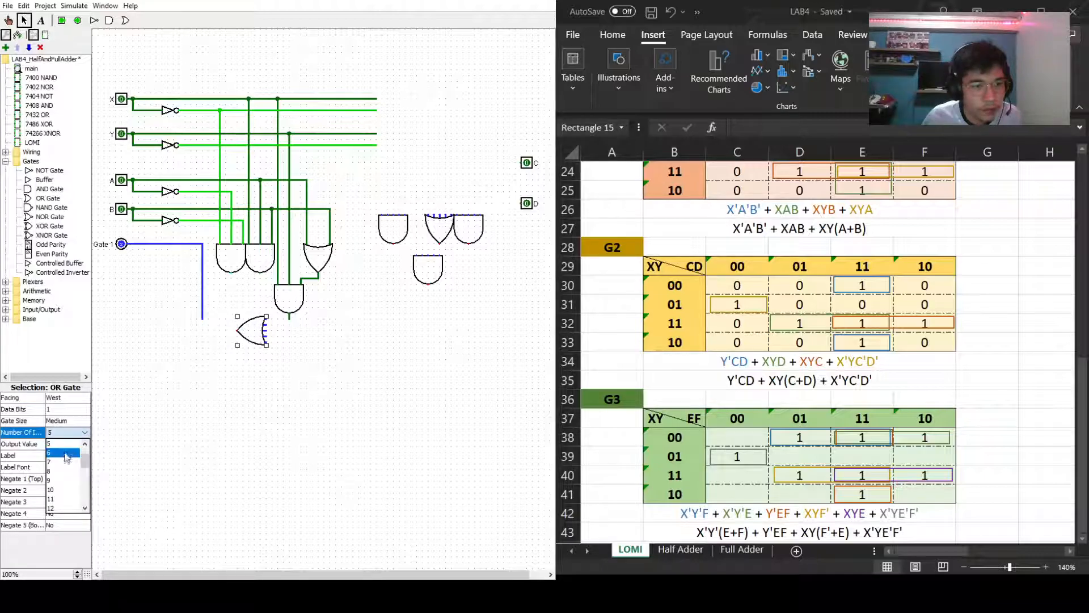
left_click(62, 452)
Move the west-facing OR gate below the Gate 1 pin and delete the vertical wire hanging from the Gate 1 line.
left_click_drag(262, 336, 175, 308)
left_click(202, 308)
key("Delete")
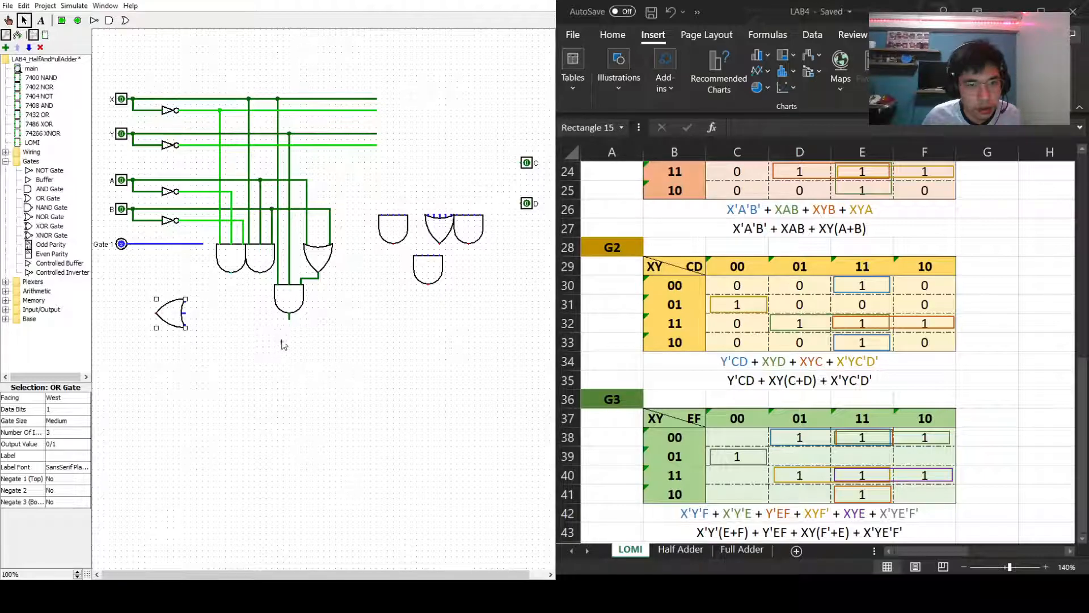
Wire the outputs of the three G1 AND gates to the inputs of the west-facing OR gate.
left_click_drag(231, 273, 261, 313)
left_click_drag(260, 275, 261, 273)
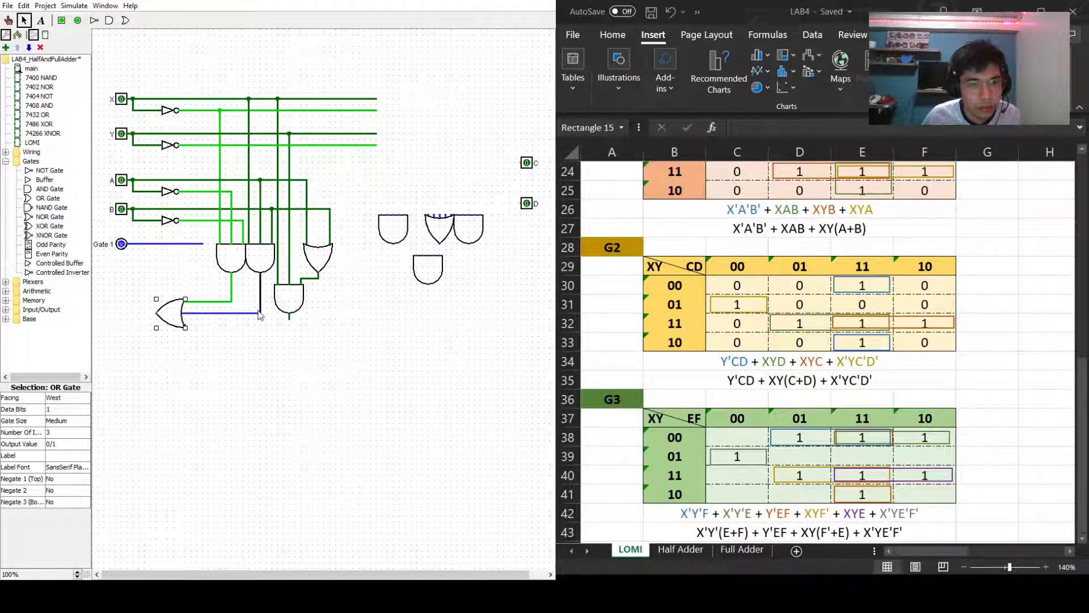
left_click_drag(186, 323, 289, 324)
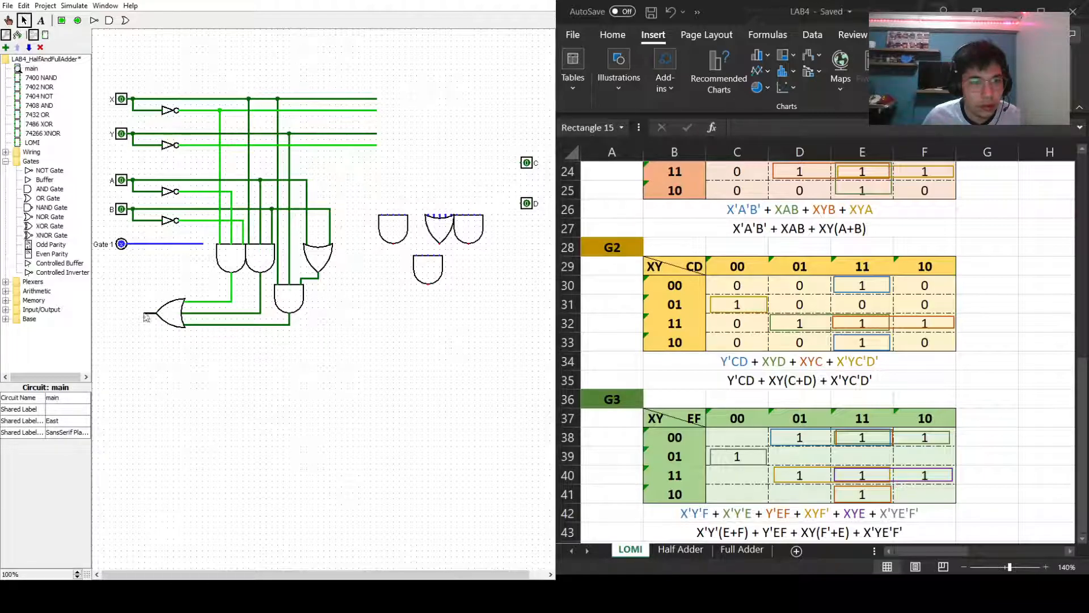
Wire the west-facing OR gate's output up to the Gate 1 pin and delete the leftover horizontal wire stub.
left_click_drag(135, 314, 134, 244)
left_click(166, 245)
key("Delete")
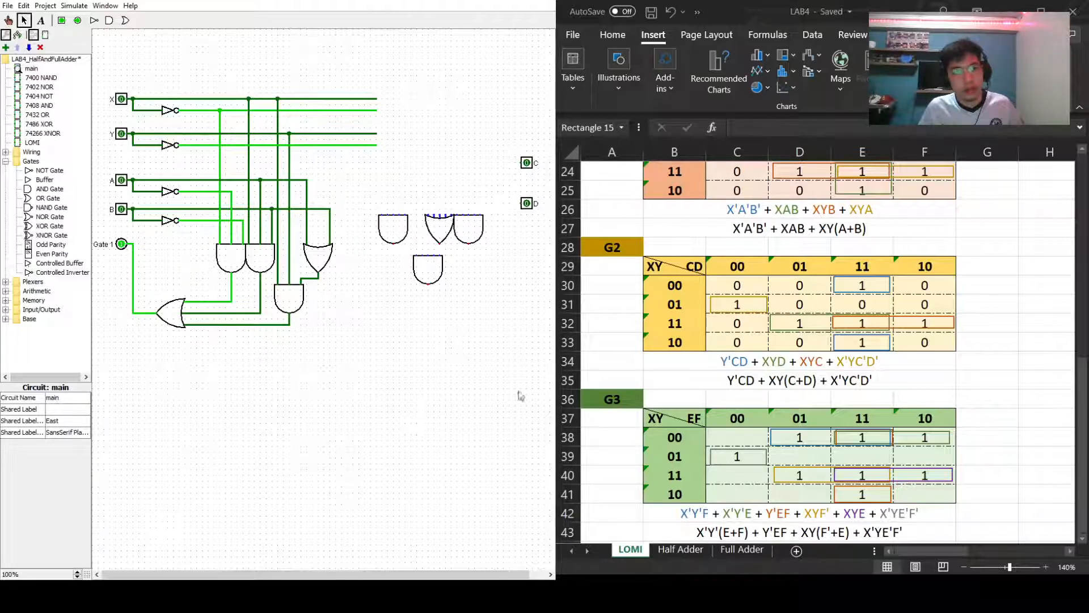
scroll(823, 346, "up", 4)
scroll(823, 346, "down", 3)
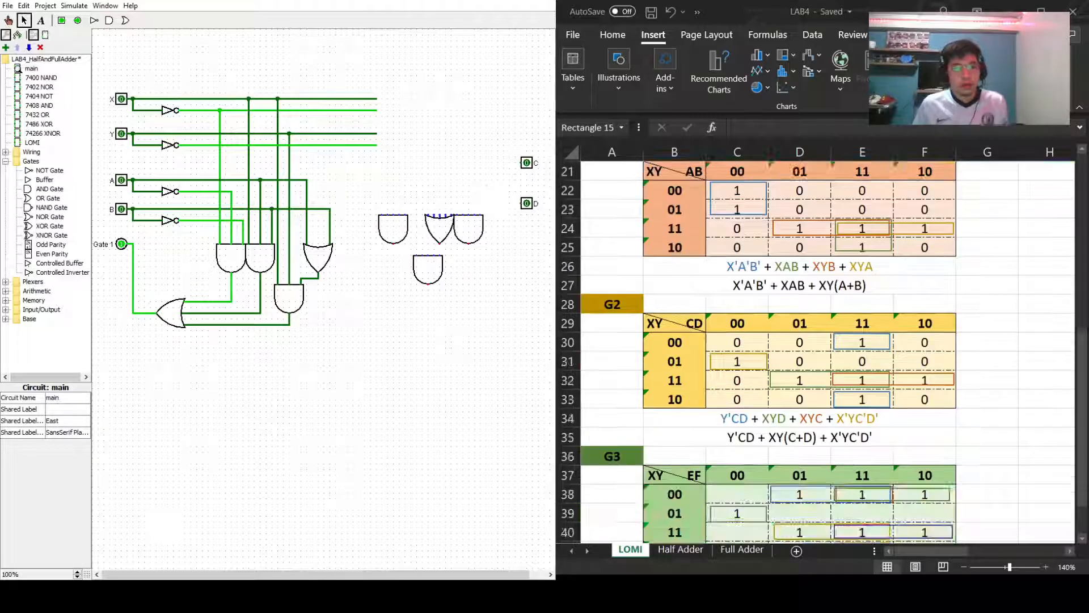
scroll(823, 346, "up", 1)
scroll(823, 346, "up", 1)
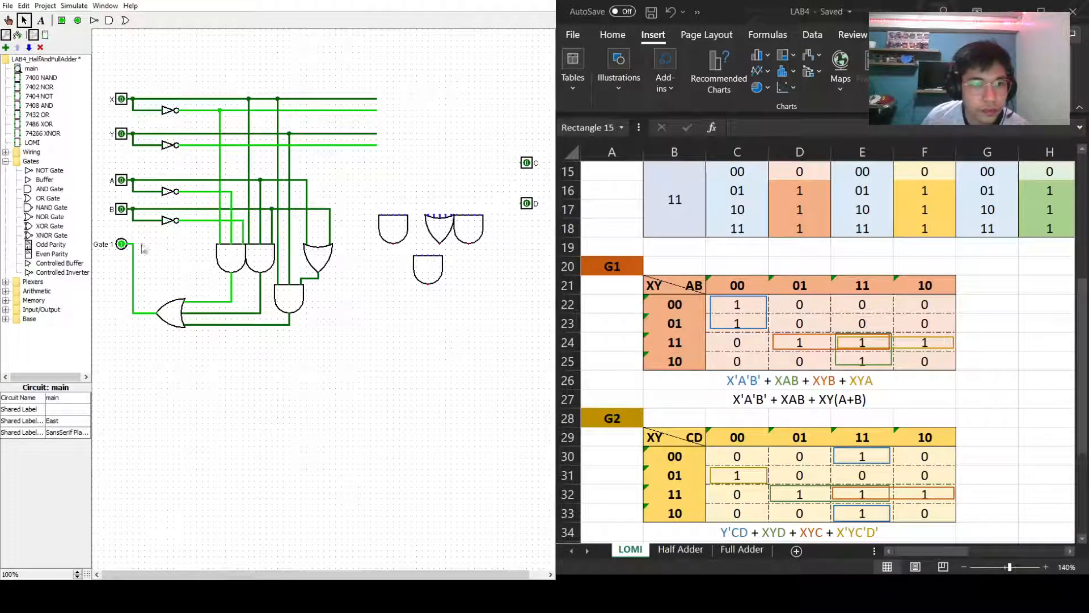
Add two West-facing NOT gates stacked beside the C and D pins, and move both pins up to sit above their NOT gates.
left_click(49, 170)
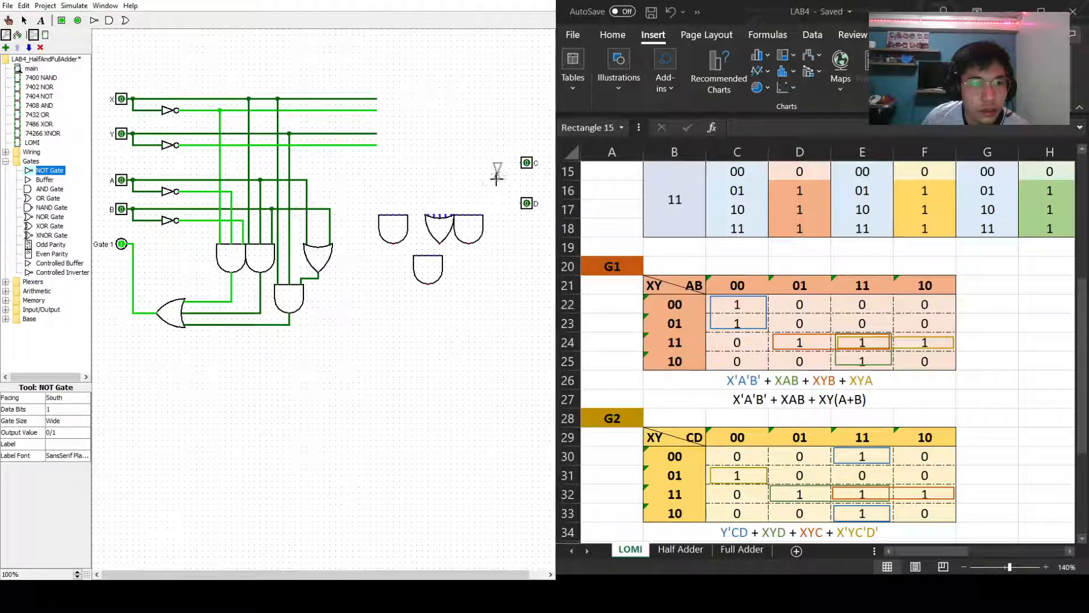
left_click(467, 168)
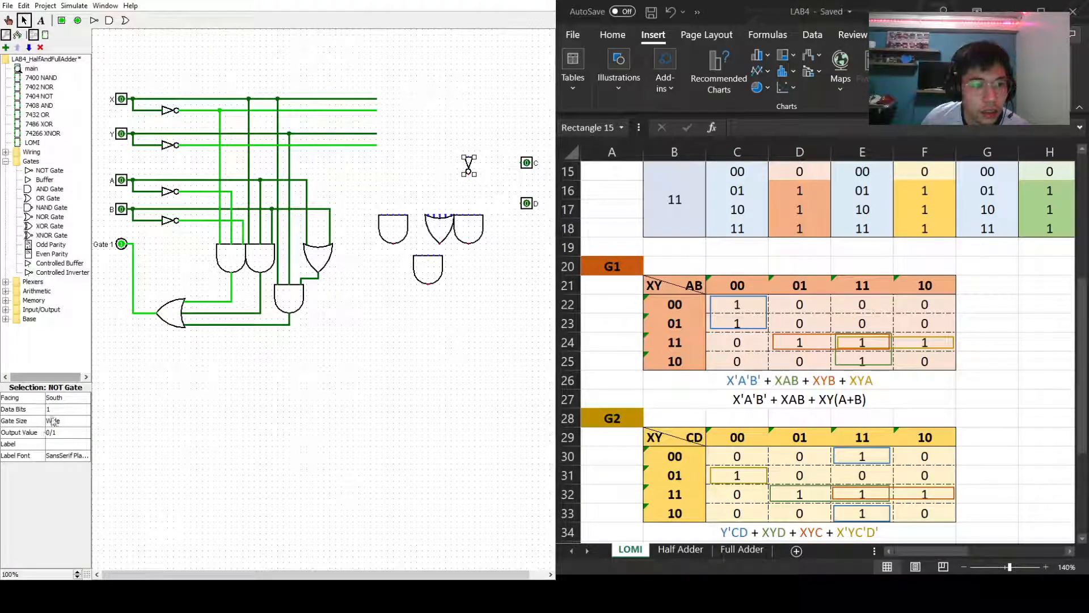
left_click(64, 398)
left_click(63, 437)
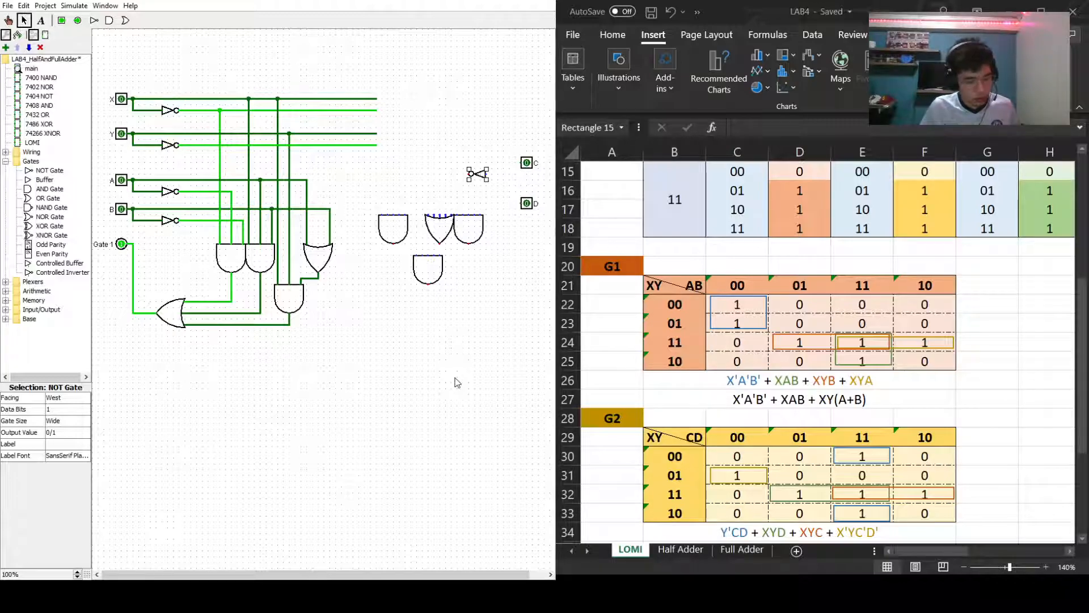
key("ctrl+d")
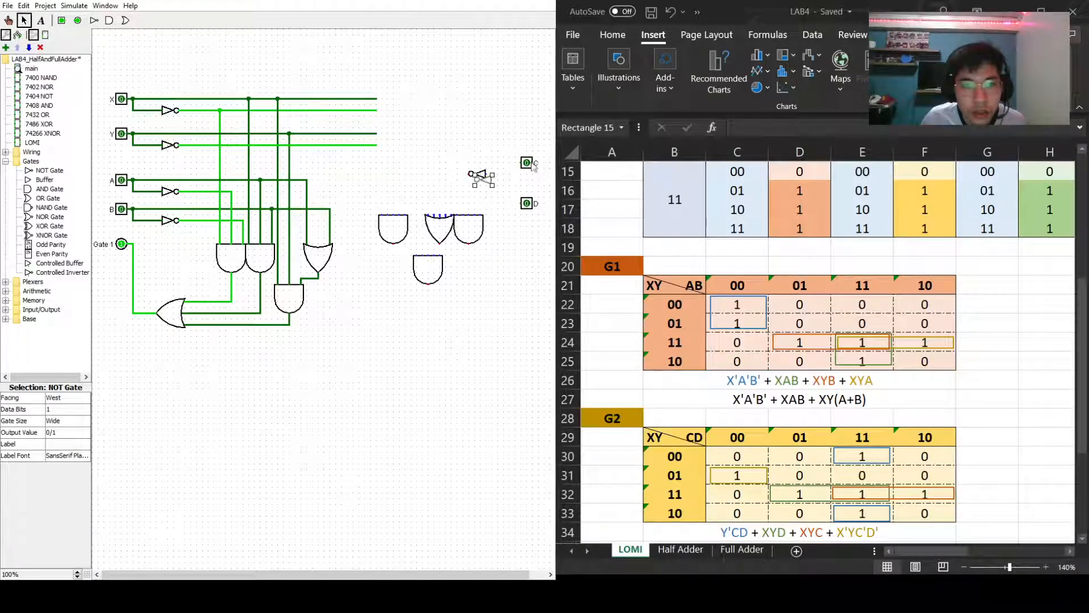
left_click_drag(489, 182, 486, 201)
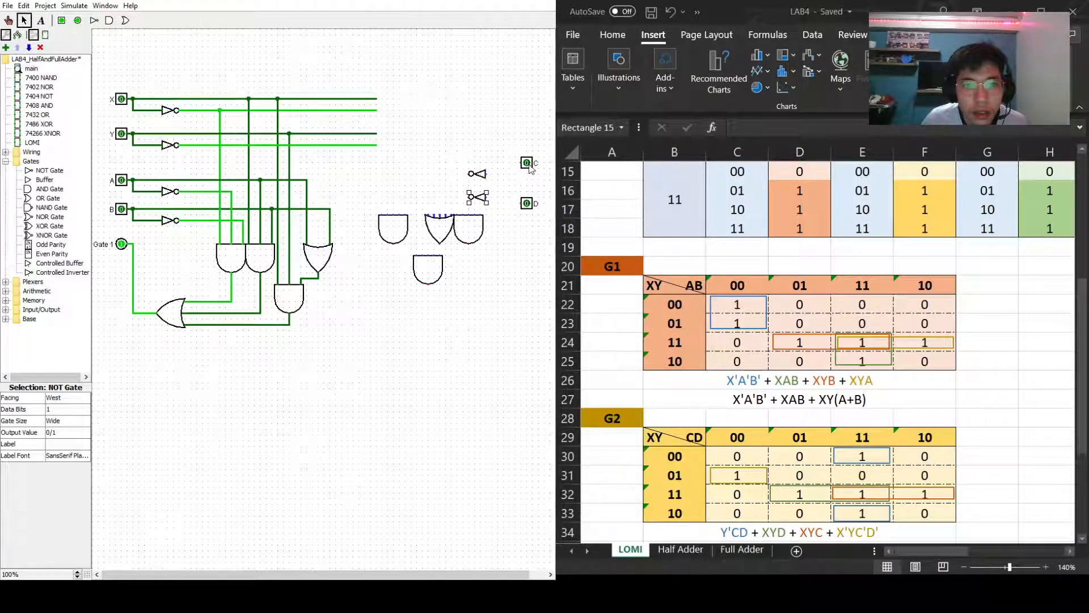
left_click_drag(528, 165, 529, 147)
left_click_drag(527, 204, 488, 191)
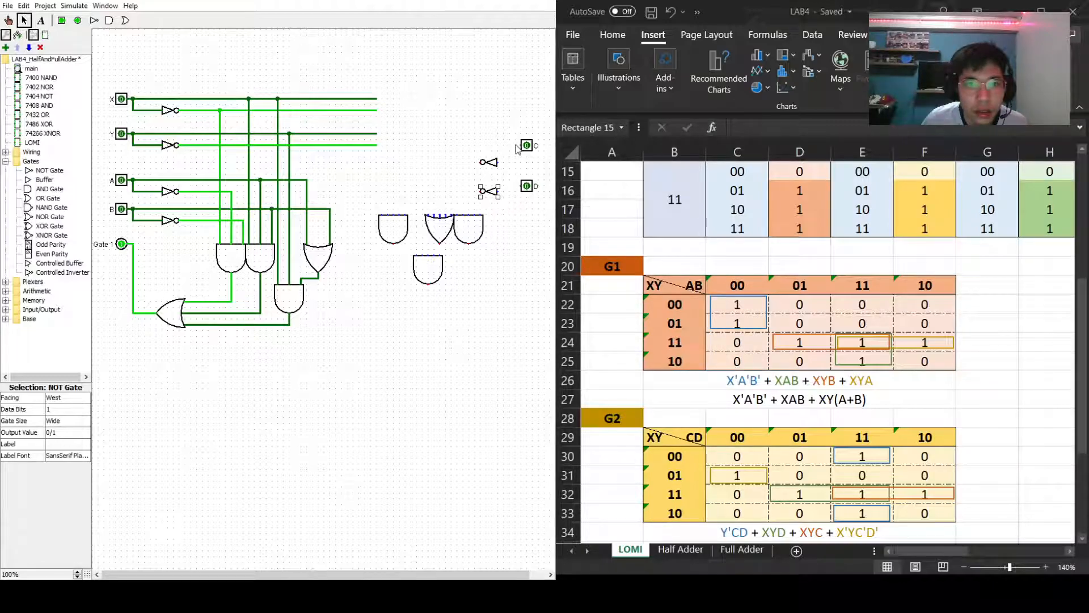
Draw the C and D lines leftward to above the left G2 AND gate, lowering the C pin and connecting its NOT gate.
left_click_drag(521, 146, 410, 146)
key("ctrl+z")
left_click_drag(521, 146, 457, 146)
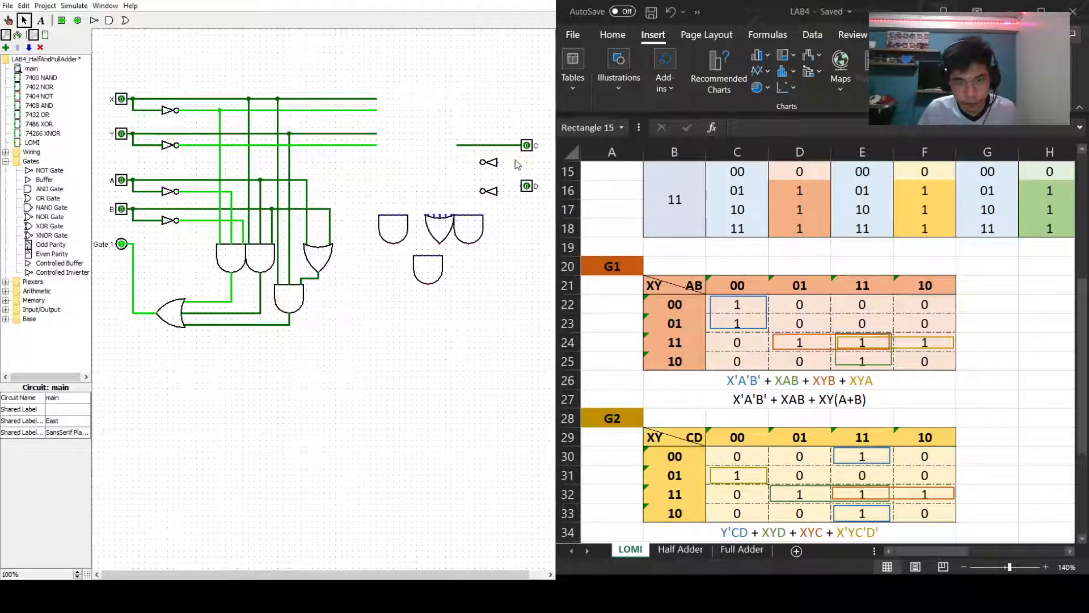
left_click_drag(448, 116, 553, 221)
left_click_drag(527, 145, 527, 157)
left_click(512, 265)
left_click_drag(527, 198, 386, 189)
left_click_drag(456, 156, 382, 161)
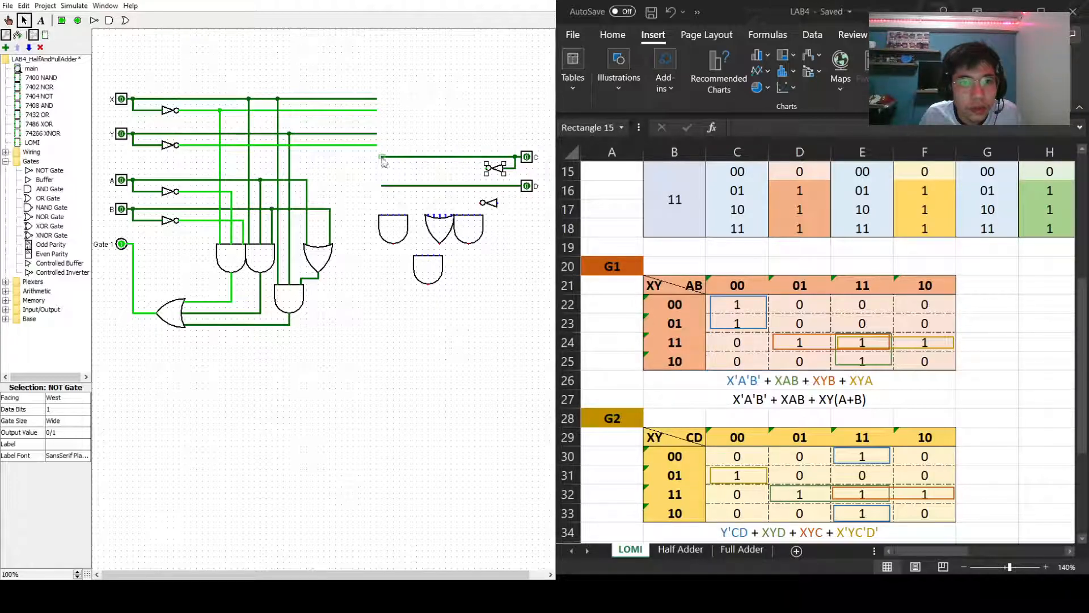
Connect the second NOT gate to the D line and draw the C' and D' lines leftward, level with the C and D line ends.
left_click(537, 263)
mouse_move(491, 207)
left_mouse_down()
mouse_move(515, 197)
mouse_move(382, 168)
left_mouse_up()
left_click(511, 267)
left_click_drag(488, 197, 382, 197)
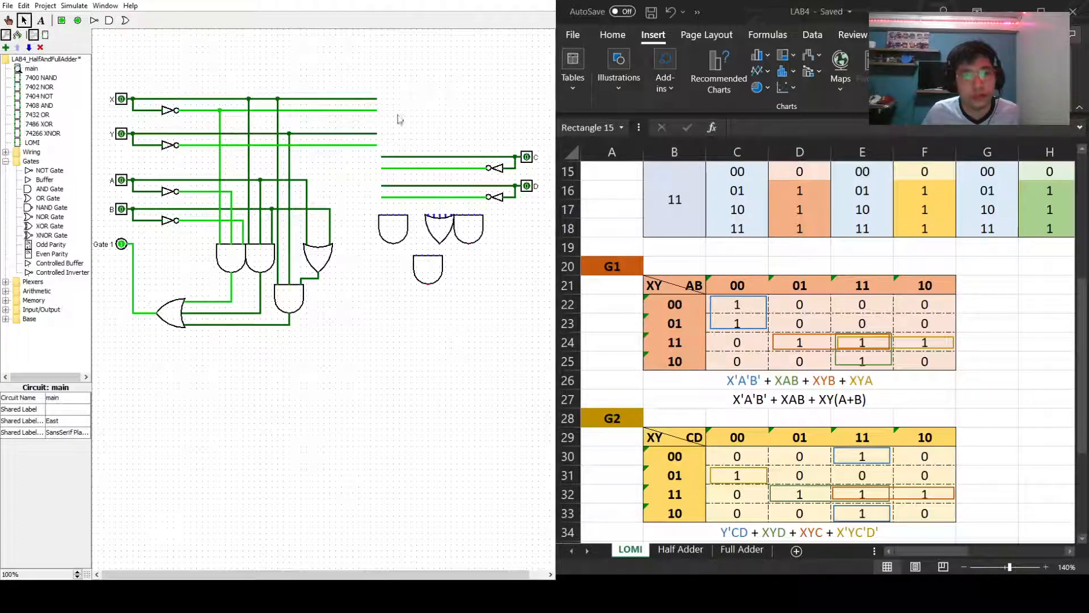
Extend the X, X', Y and Y' lines rightward to above the C and D NOT gates.
mouse_move(376, 100)
left_mouse_down()
mouse_move(486, 110)
mouse_move(486, 99)
left_mouse_up()
left_click_drag(376, 111, 486, 110)
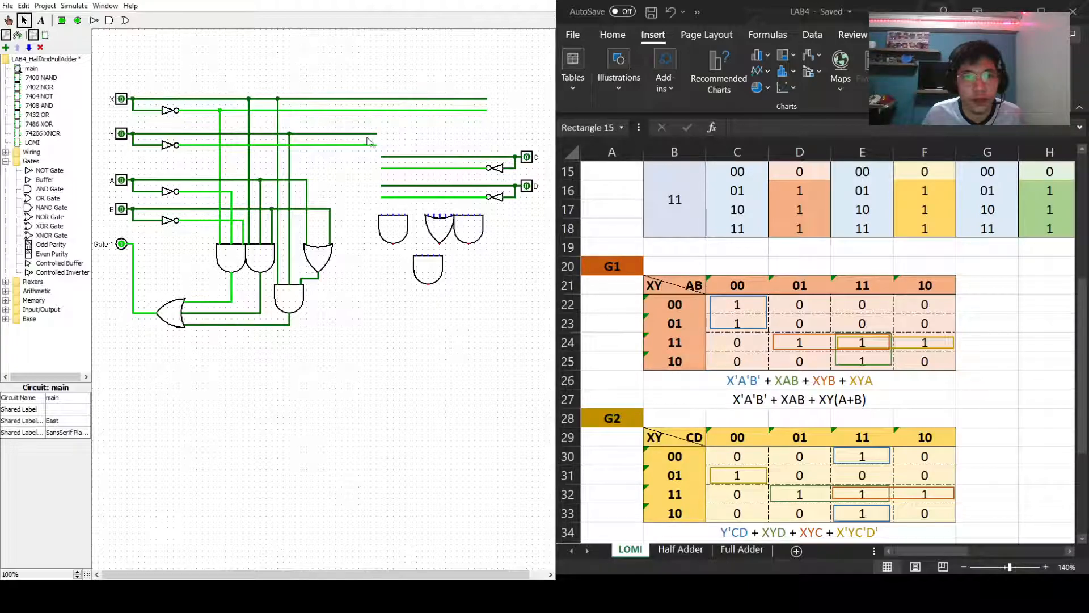
left_click_drag(377, 134, 487, 134)
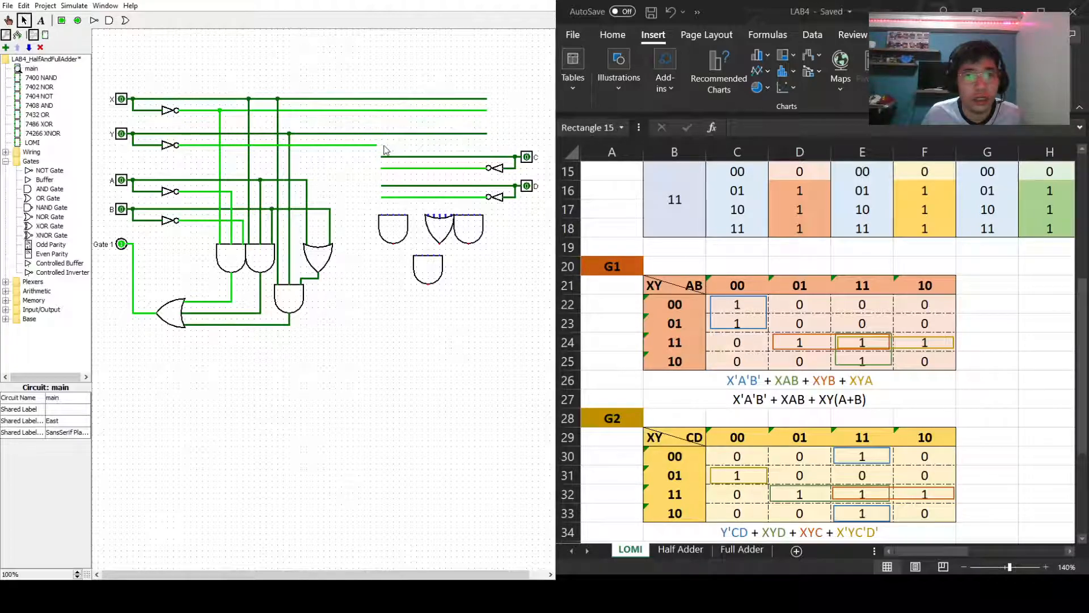
left_click_drag(377, 146, 487, 145)
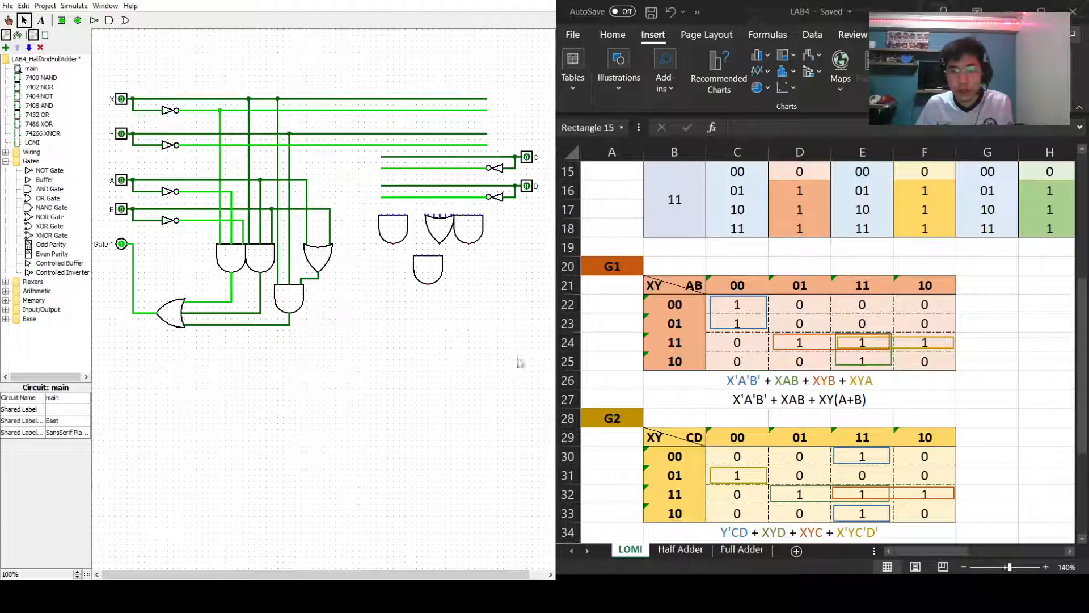
Branch the Y' line down toward the left G2 AND gate and shorten the C, C', D and D' lines to clear it.
scroll(828, 352, "down", 4)
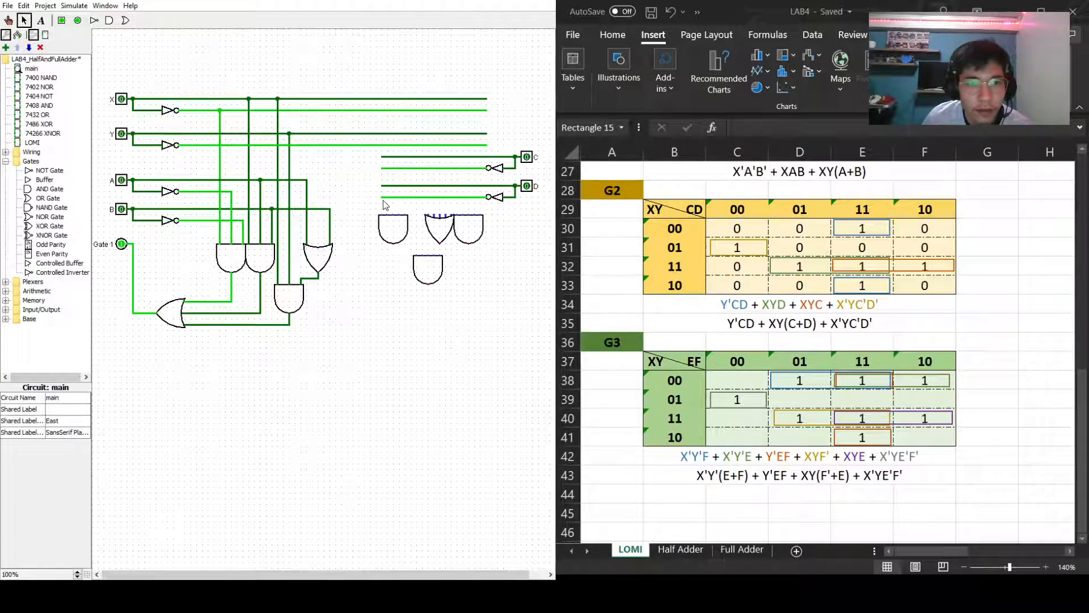
mouse_move(381, 186)
left_mouse_down()
mouse_move(392, 187)
mouse_move(393, 168)
mouse_move(384, 218)
mouse_move(382, 193)
left_mouse_up()
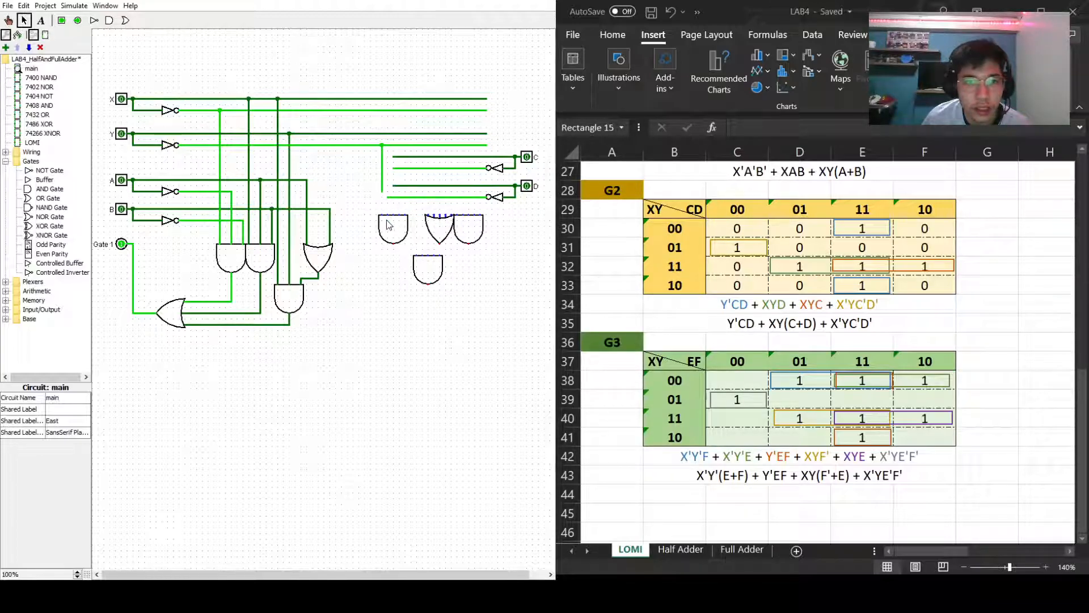
Set the left G2 AND gate to 3 inputs and reduce the number of inputs on the row's OR gate and right AND gate.
left_click(387, 222)
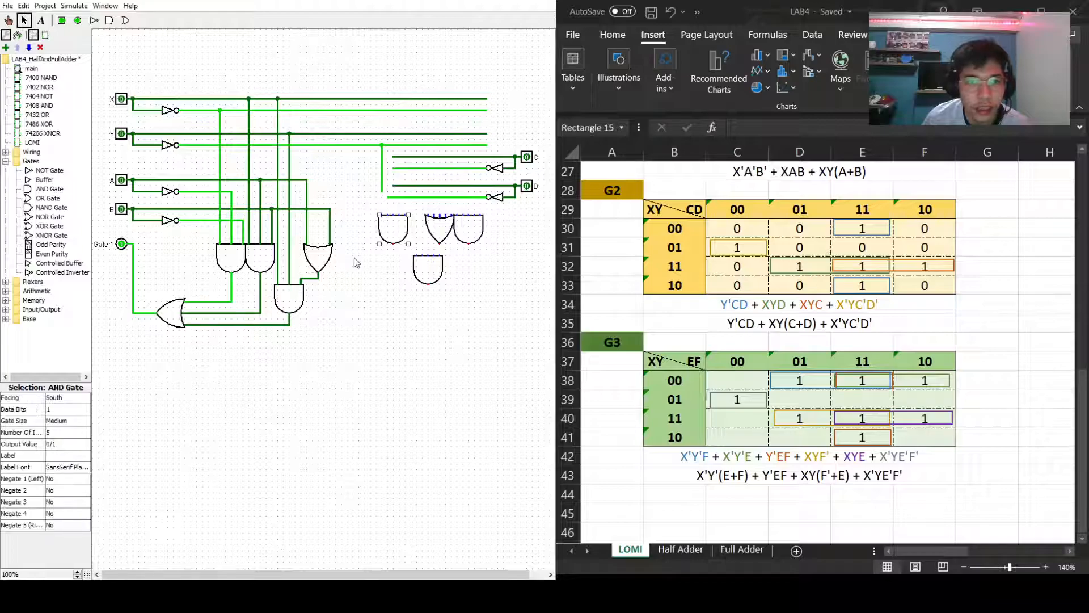
left_click(66, 433)
left_click(55, 464)
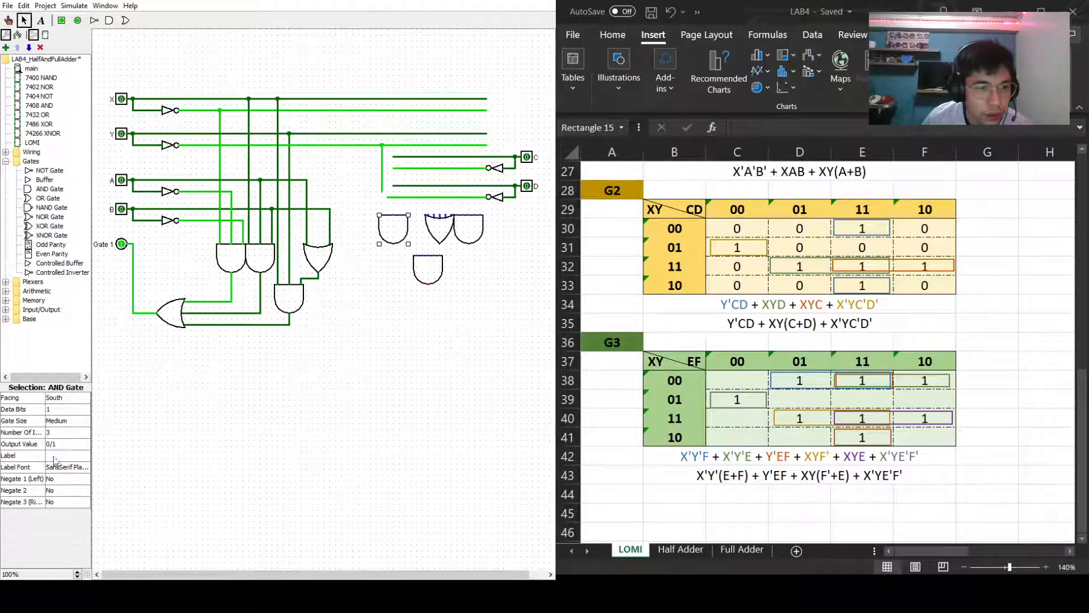
left_click(437, 226)
left_click(57, 432)
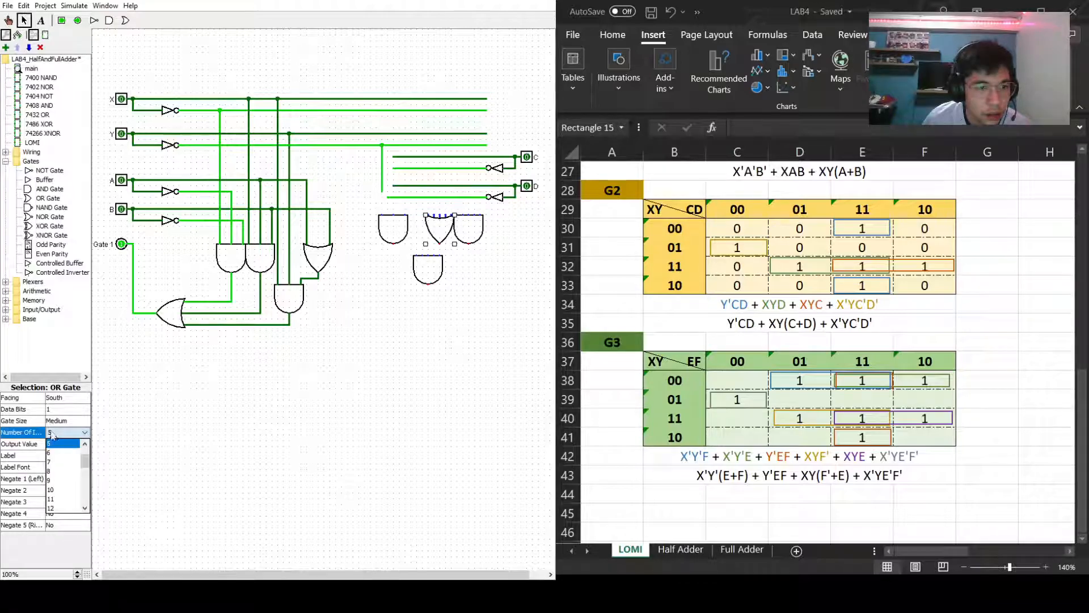
left_click(56, 460)
left_click(467, 234)
left_click(60, 432)
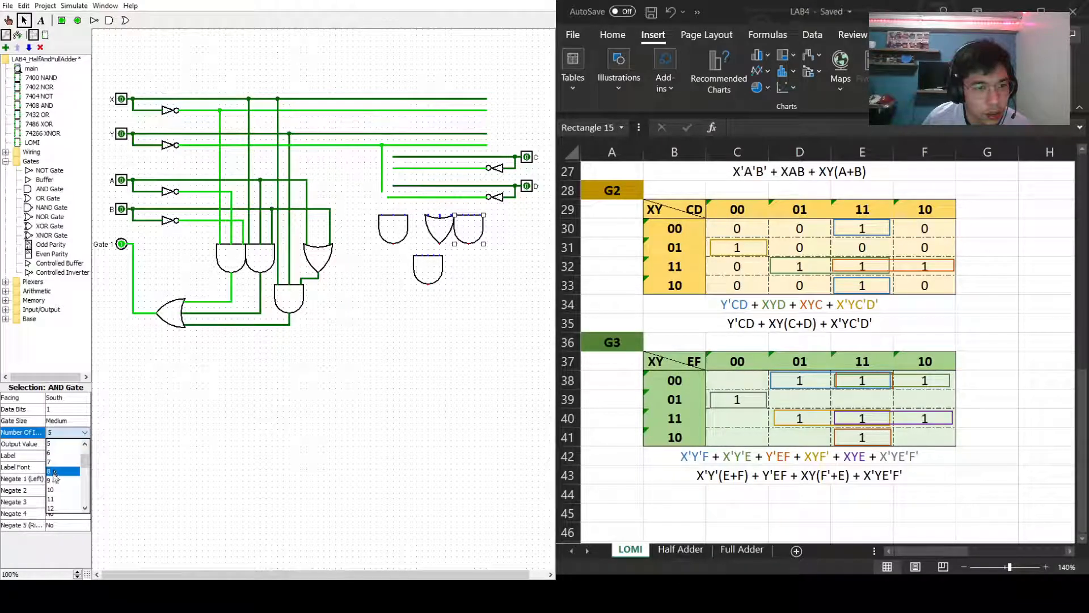
left_click(52, 462)
left_click(449, 423)
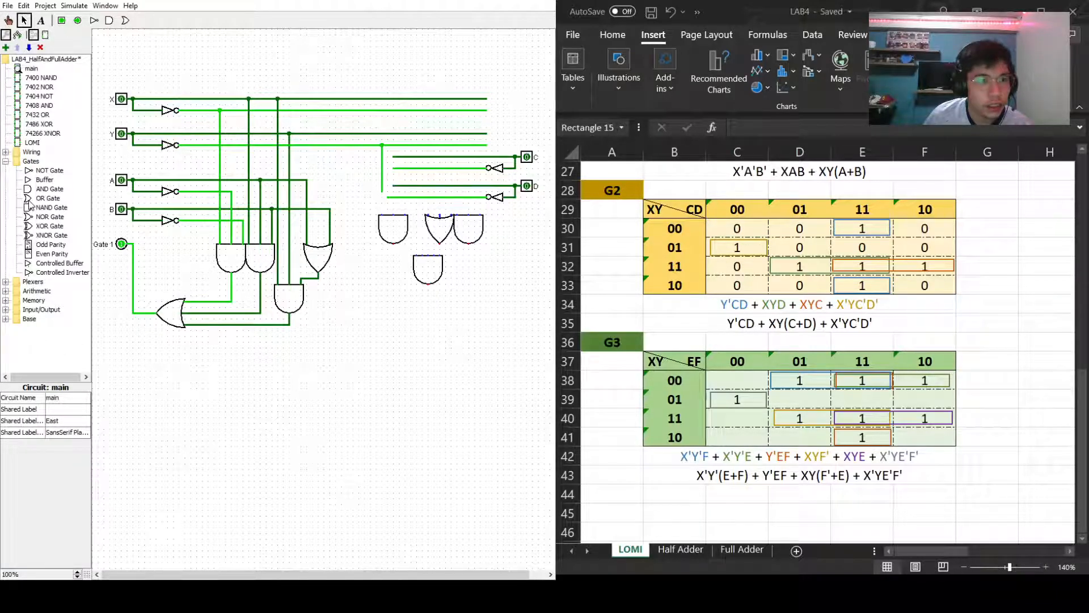
Add an OR gate facing East with 3 inputs below and right of the G2 gates.
left_click(48, 198)
left_click(463, 359)
left_click(67, 397)
left_click(62, 410)
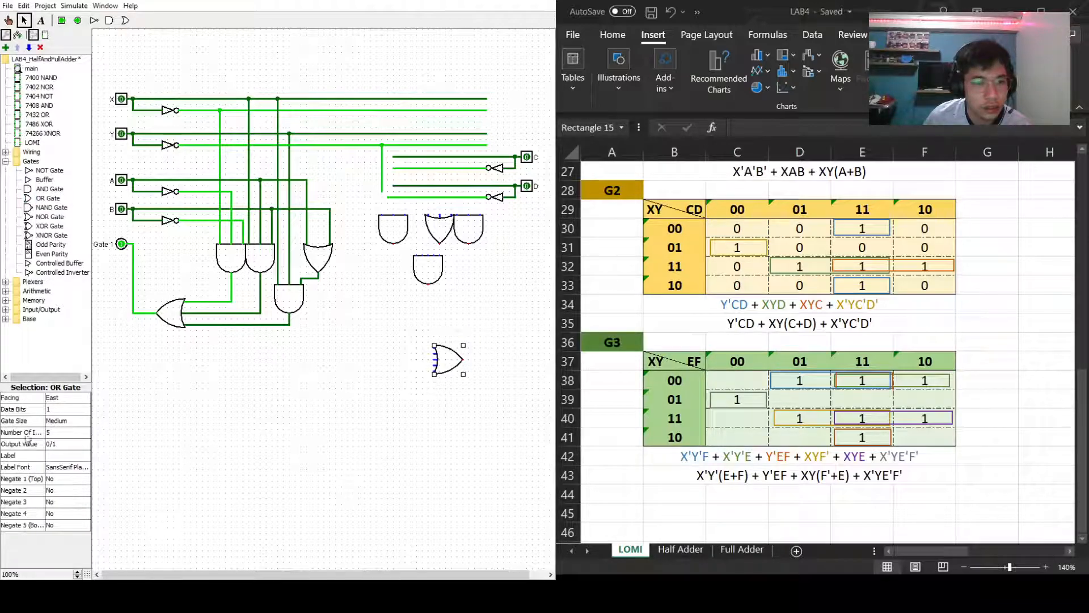
left_click(67, 432)
left_click(54, 452)
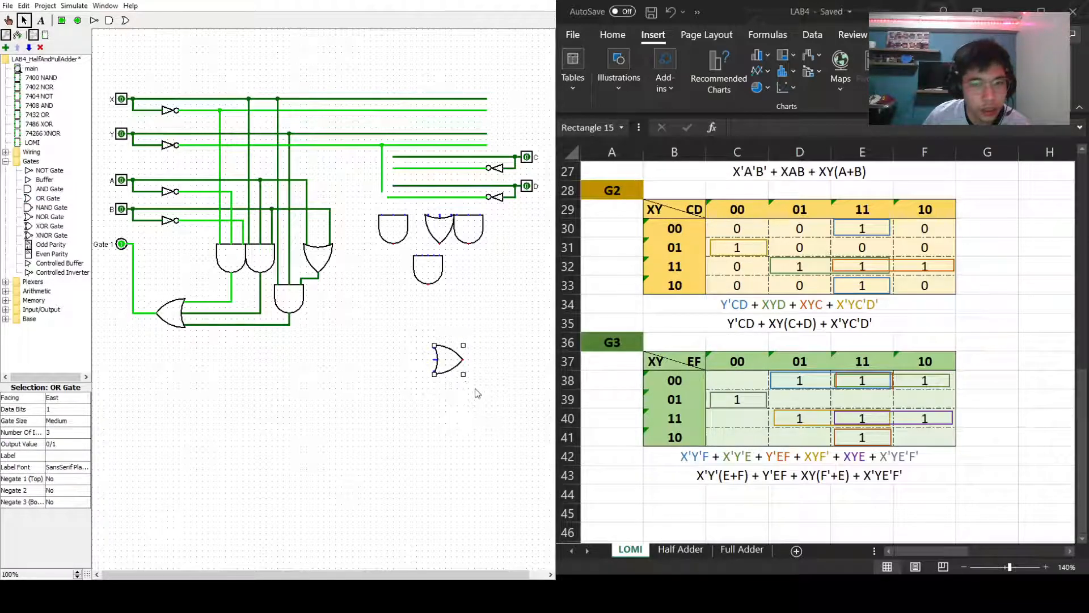
left_click_drag(448, 359, 488, 313)
left_click(400, 401)
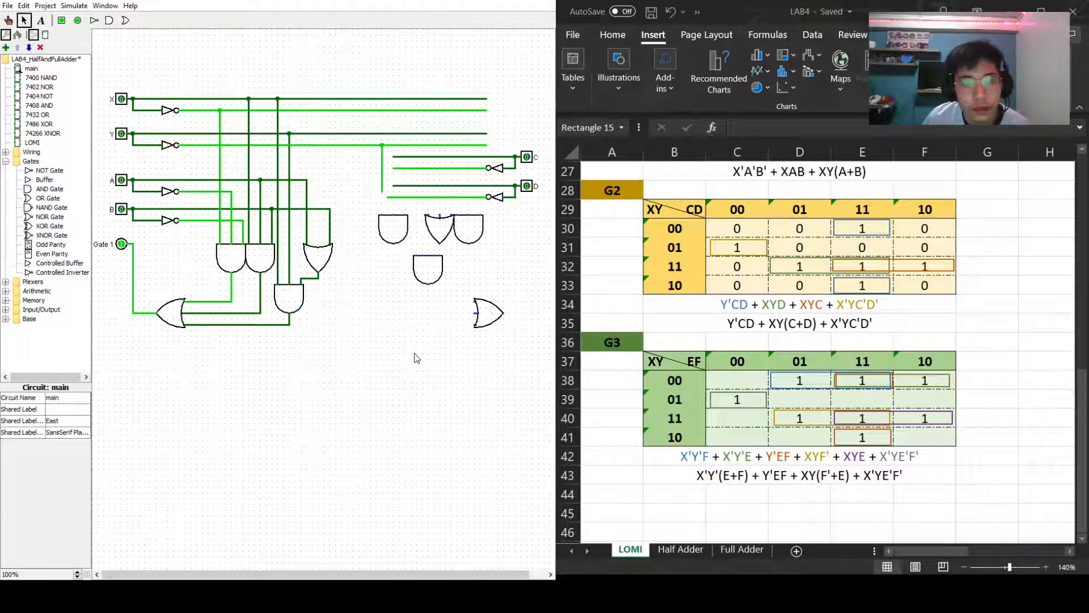
Wire the Y', C and D lines into the left G2 AND gate, shortening the C' and D' lines to clear it.
left_click_drag(379, 196, 382, 215)
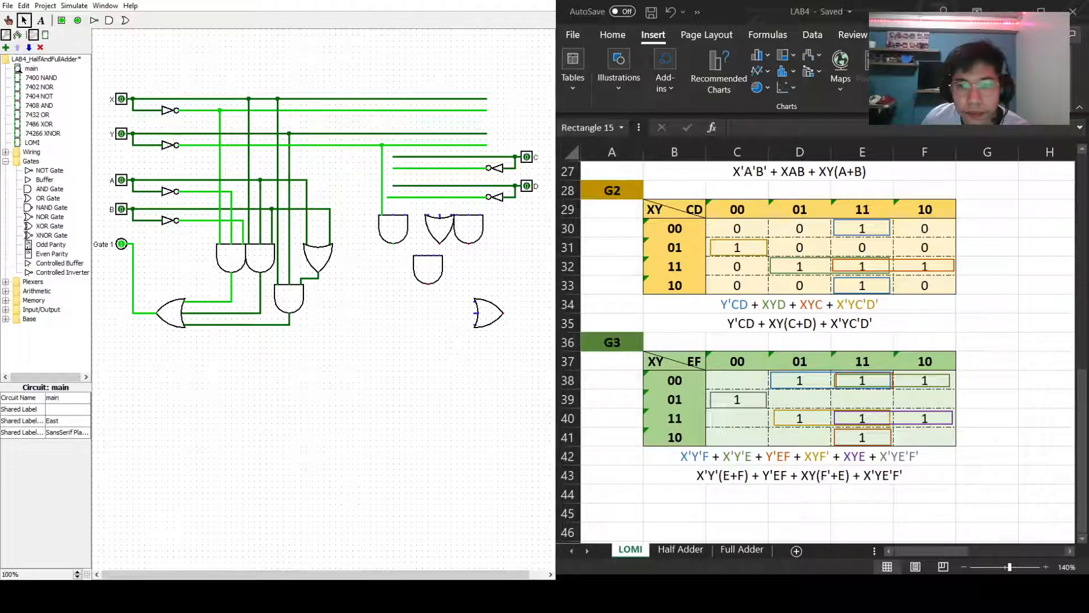
left_click(388, 197)
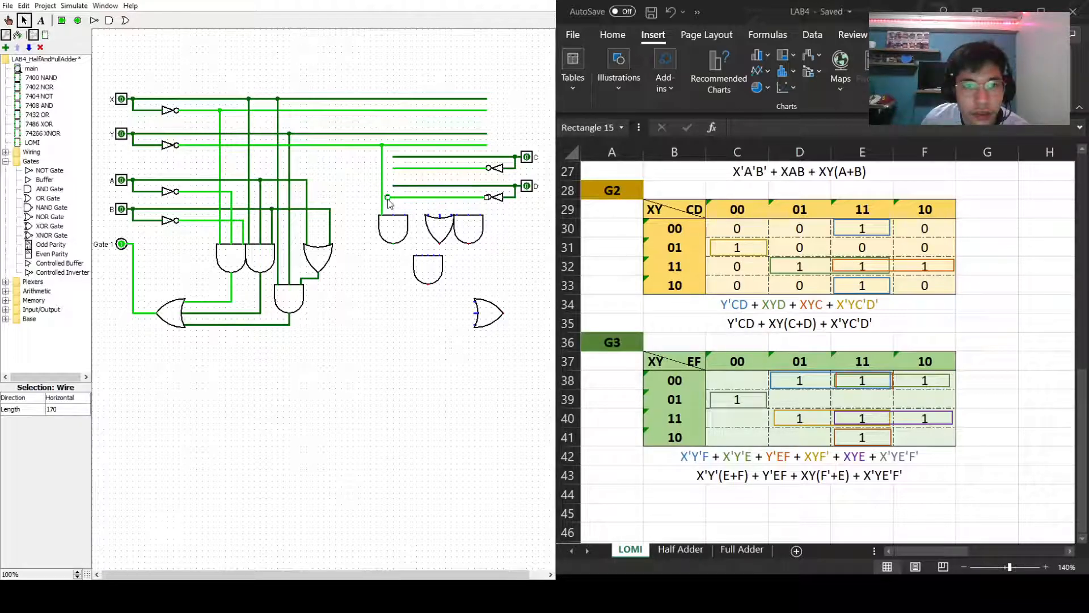
mouse_move(388, 197)
left_mouse_down()
mouse_move(427, 197)
mouse_move(428, 169)
mouse_move(404, 187)
left_mouse_up()
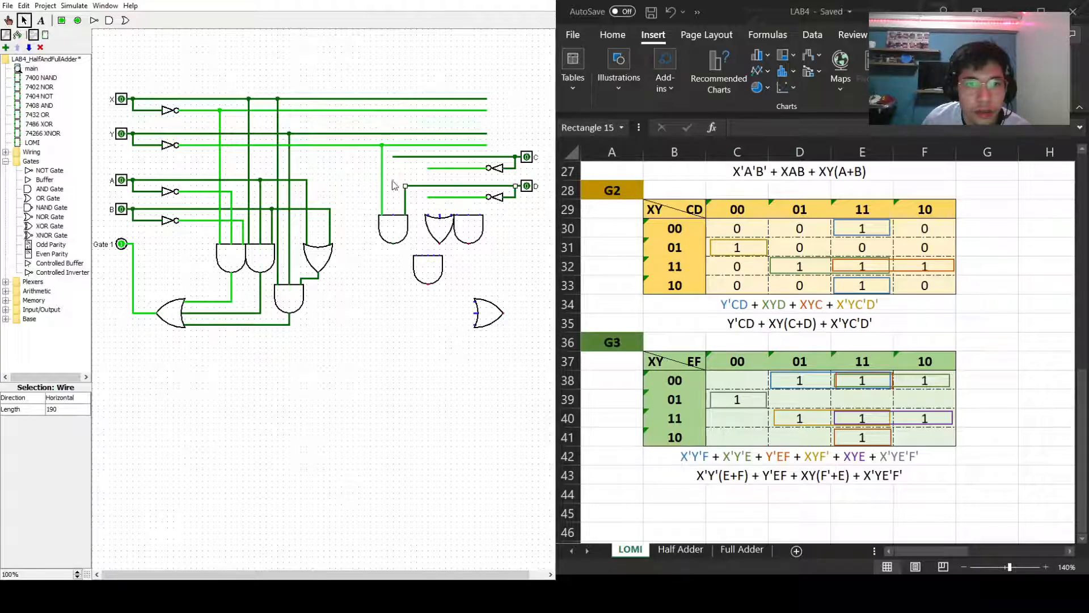
left_click_drag(394, 158, 390, 220)
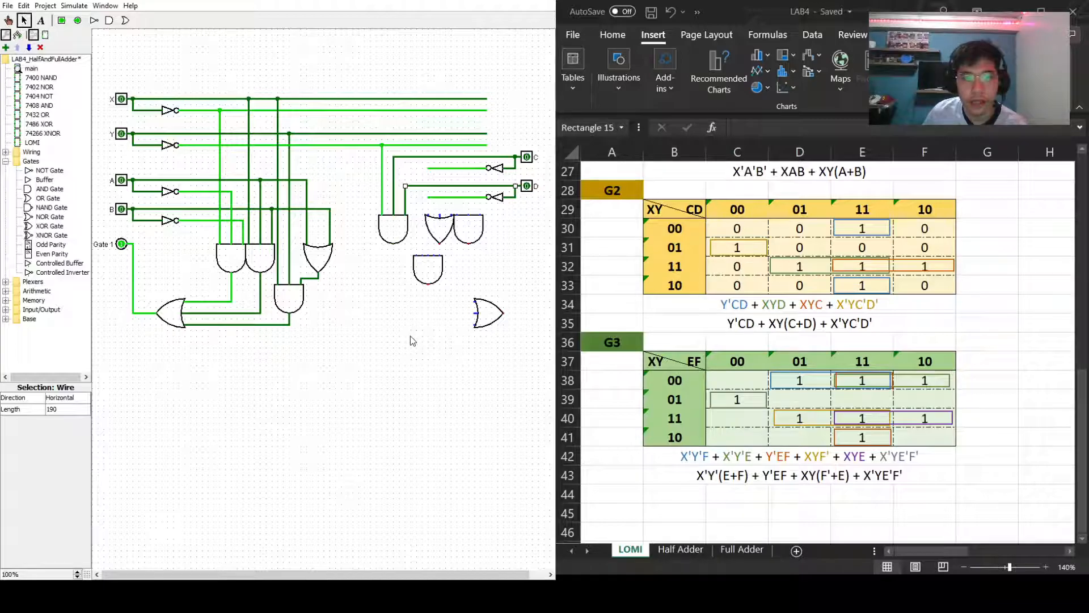
Space out the G2 gates by shifting the OR gate and right AND gate rightward and the lower AND gate slightly down.
left_click_drag(428, 266, 422, 271)
left_click(476, 230)
left_click_drag(475, 230, 492, 230)
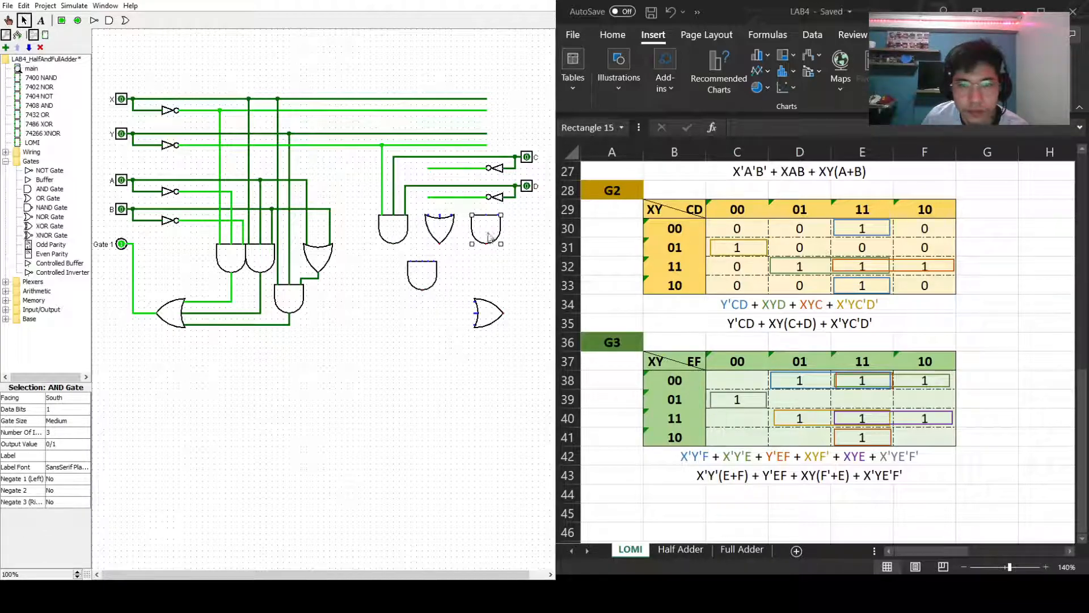
left_click(426, 333)
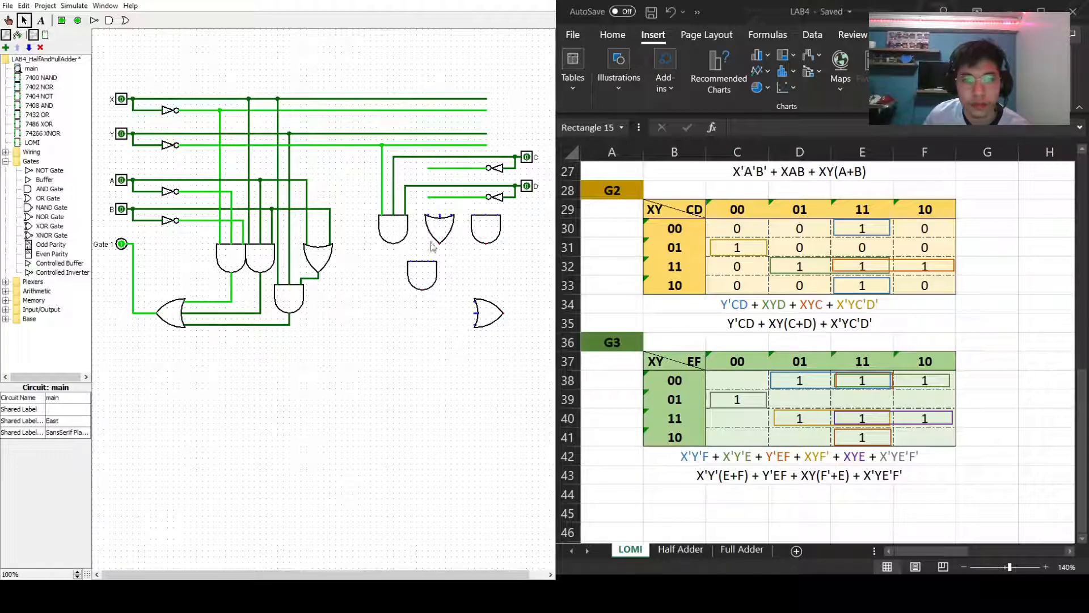
left_click_drag(437, 236, 444, 233)
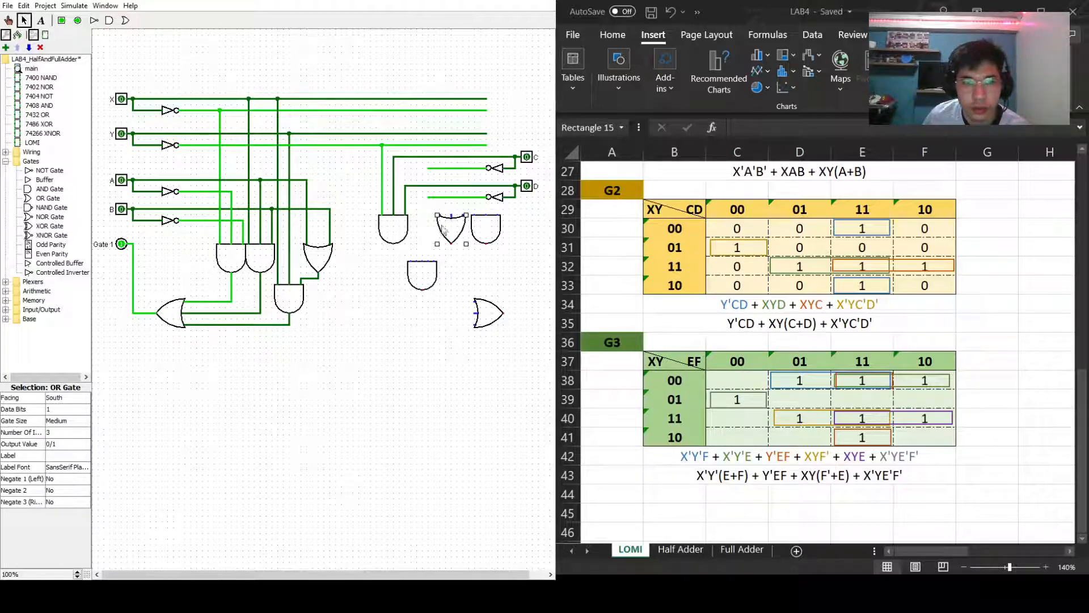
left_click_drag(420, 285, 432, 284)
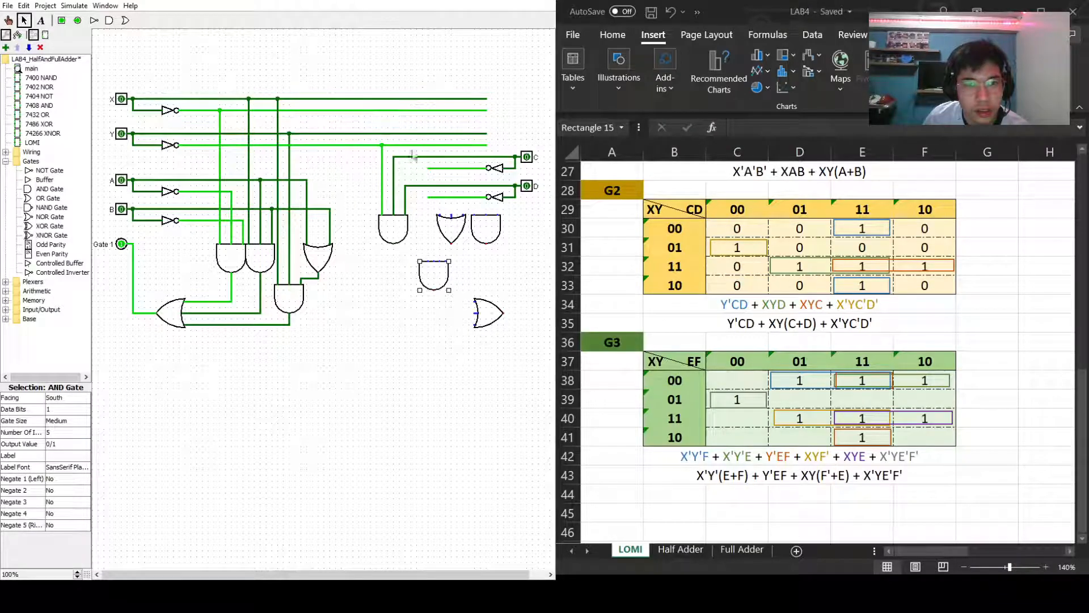
left_click_drag(429, 269, 424, 266)
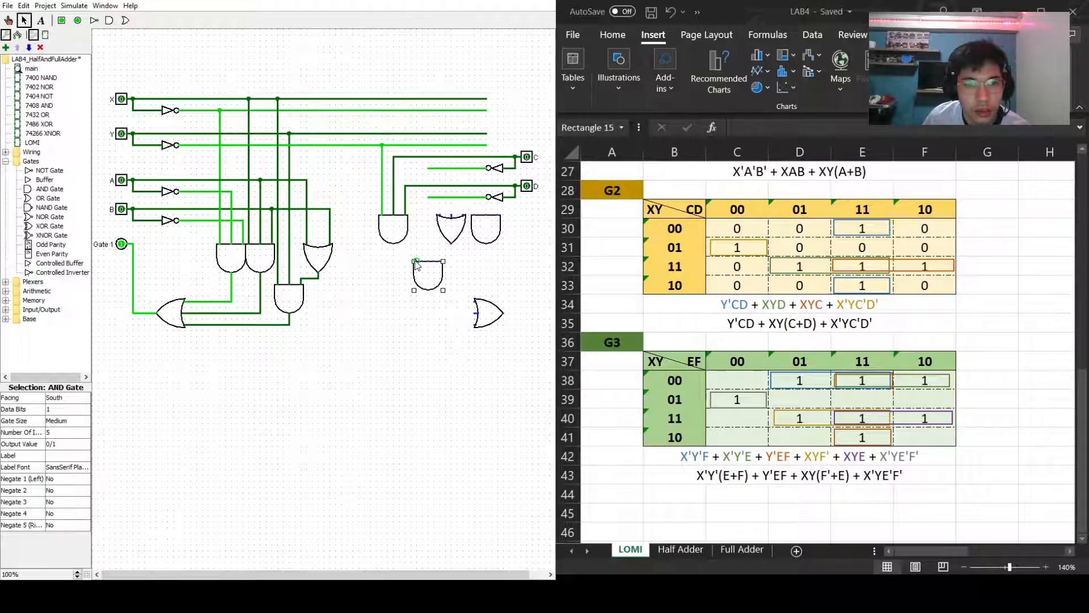
Set the lower G2 AND gate to 3 inputs.
left_click(382, 314)
left_click(419, 277)
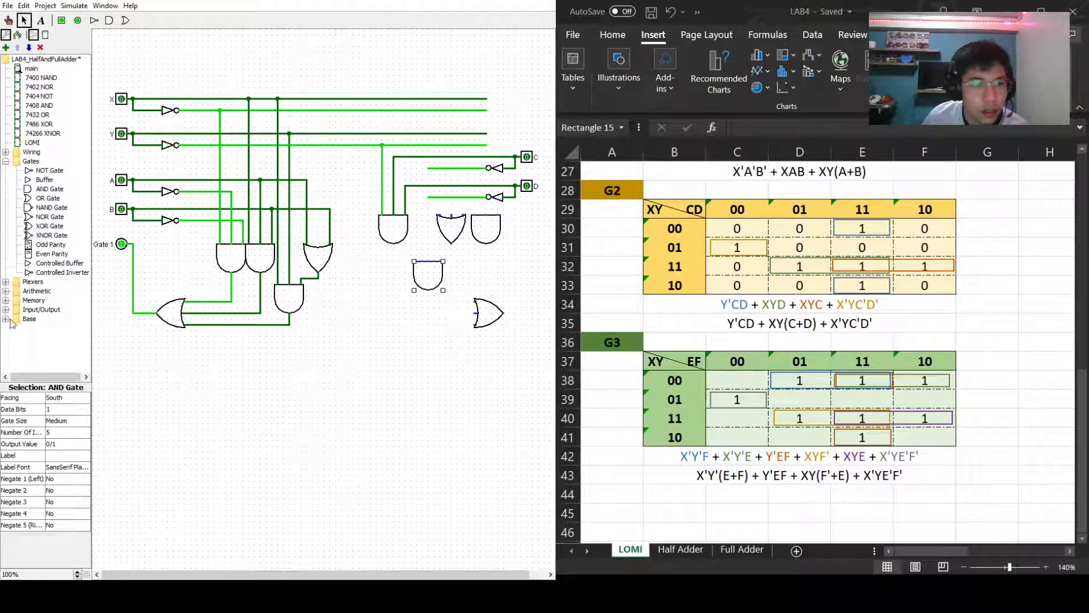
left_click(67, 432)
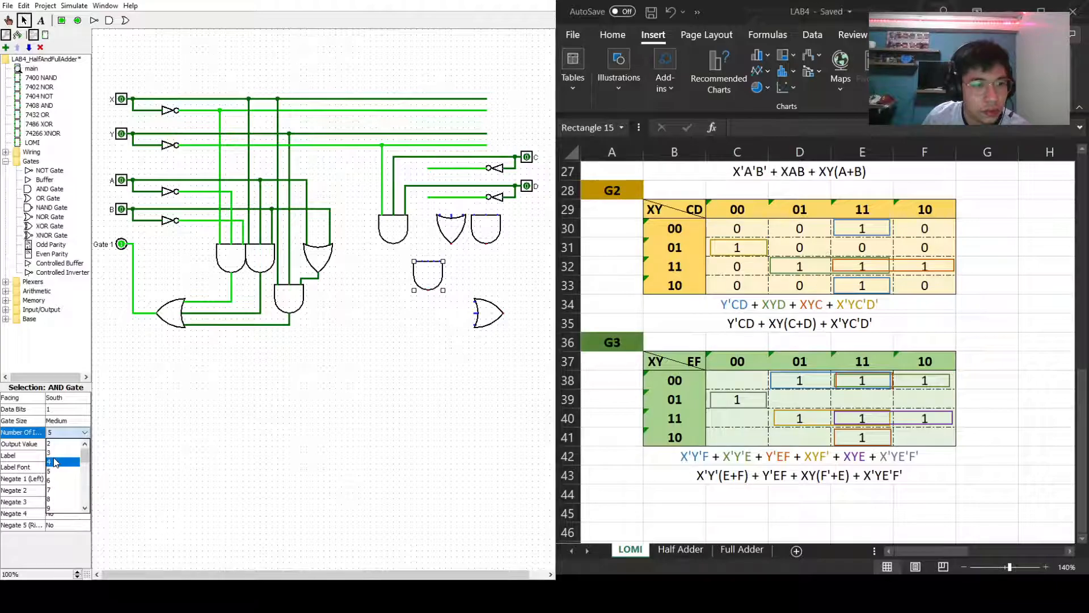
left_click(56, 454)
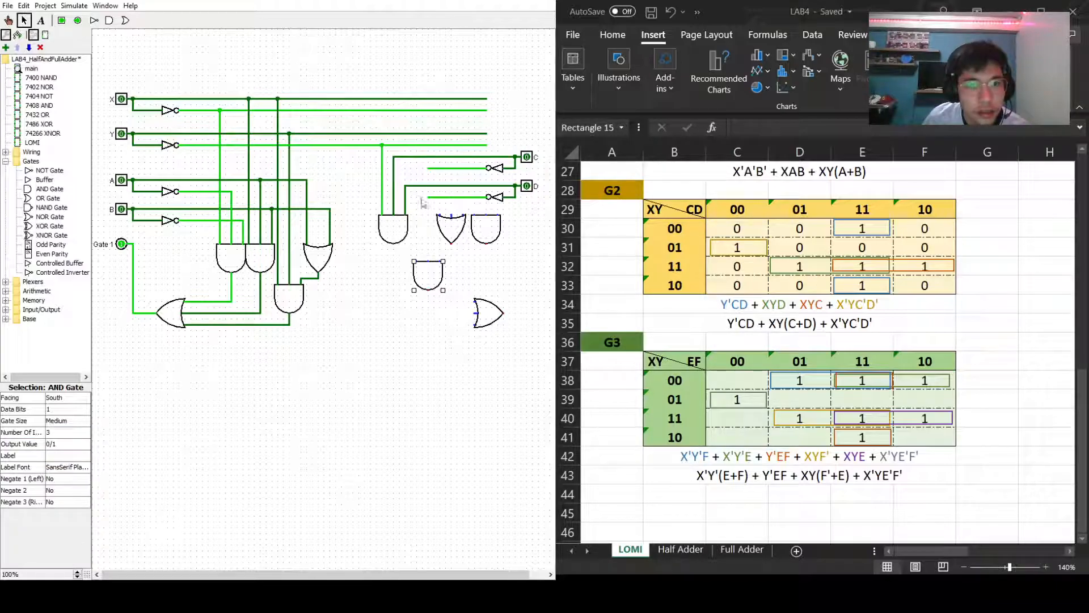
Wire the X and Y lines down into the lower G2 AND gate and shorten the C' and D' lines to clear them.
left_click(376, 301)
left_click_drag(417, 262, 417, 98)
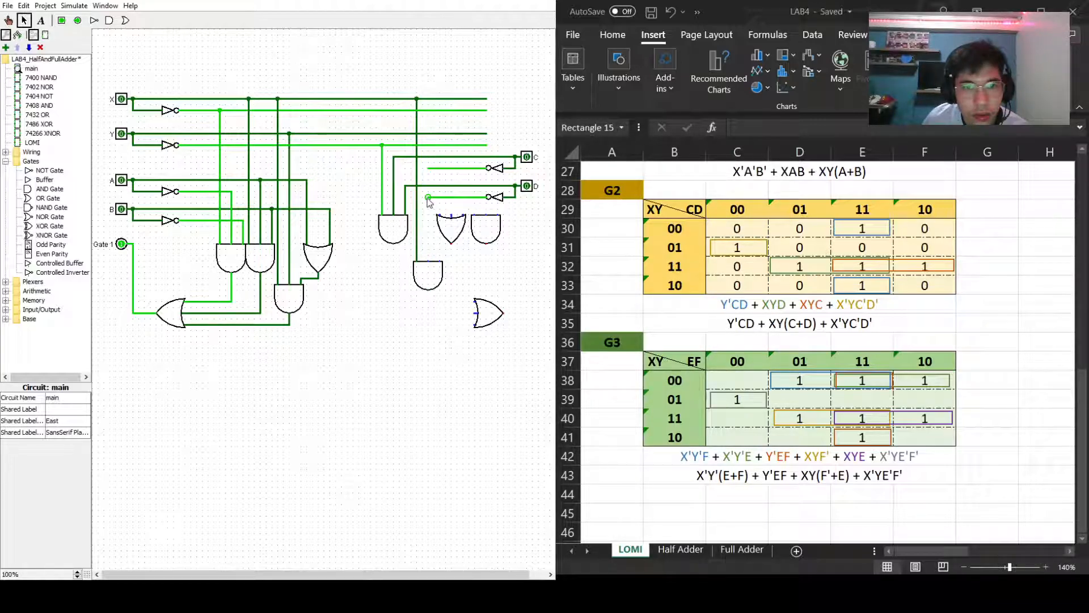
mouse_move(429, 198)
left_mouse_down()
mouse_move(464, 198)
mouse_move(431, 168)
mouse_move(446, 168)
mouse_move(429, 196)
mouse_move(428, 262)
left_mouse_up()
left_click(354, 329)
Set the south-facing G2 OR gate to 2 inputs, wire C' and D' into it, and connect its output to the lower AND gate.
left_click(453, 236)
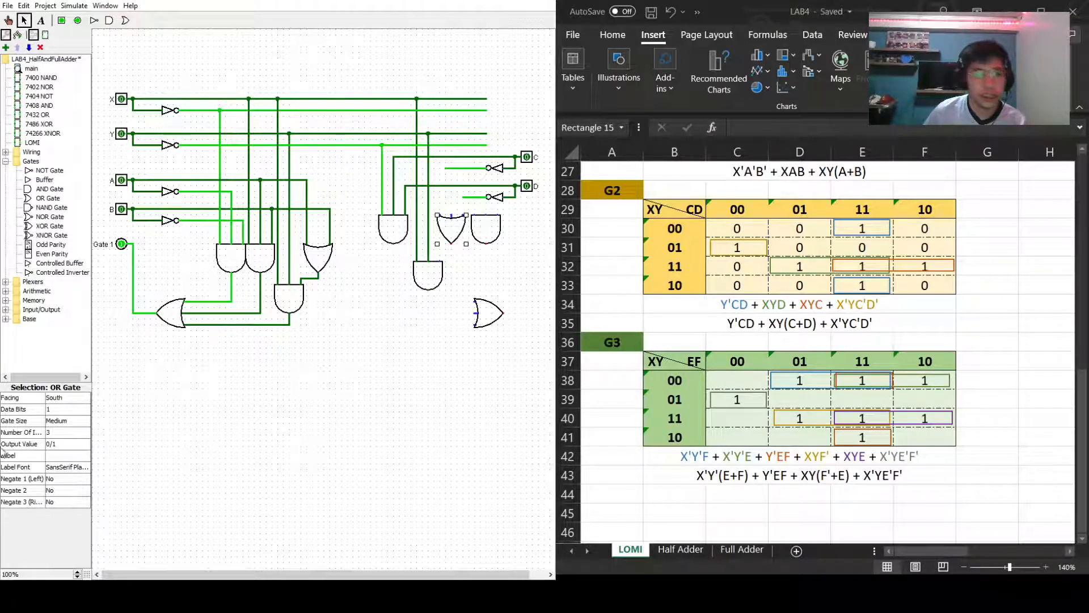
left_click(62, 432)
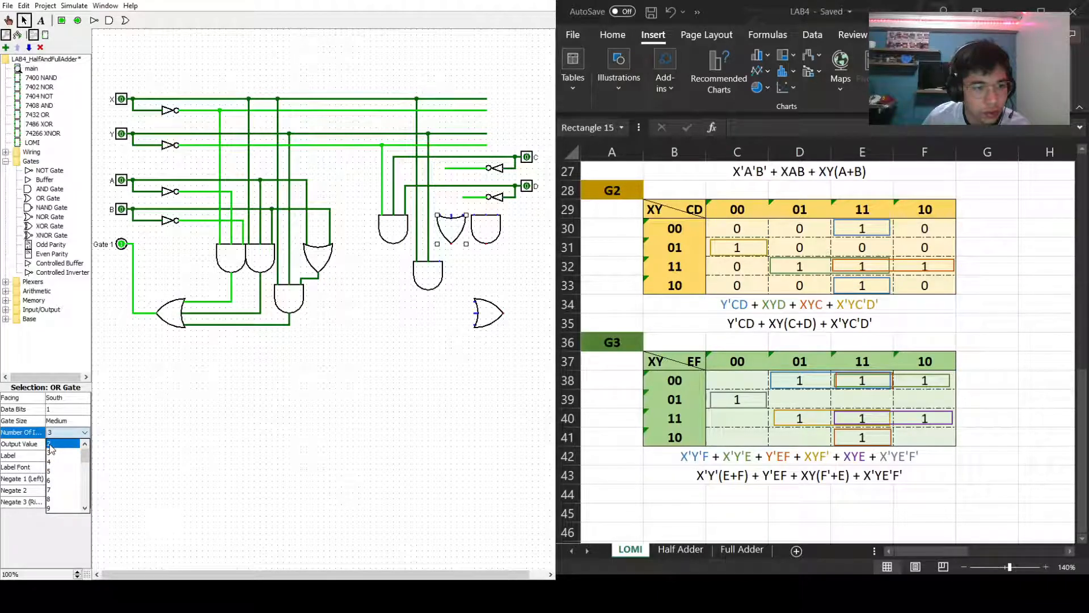
left_click(57, 447)
left_click(454, 204)
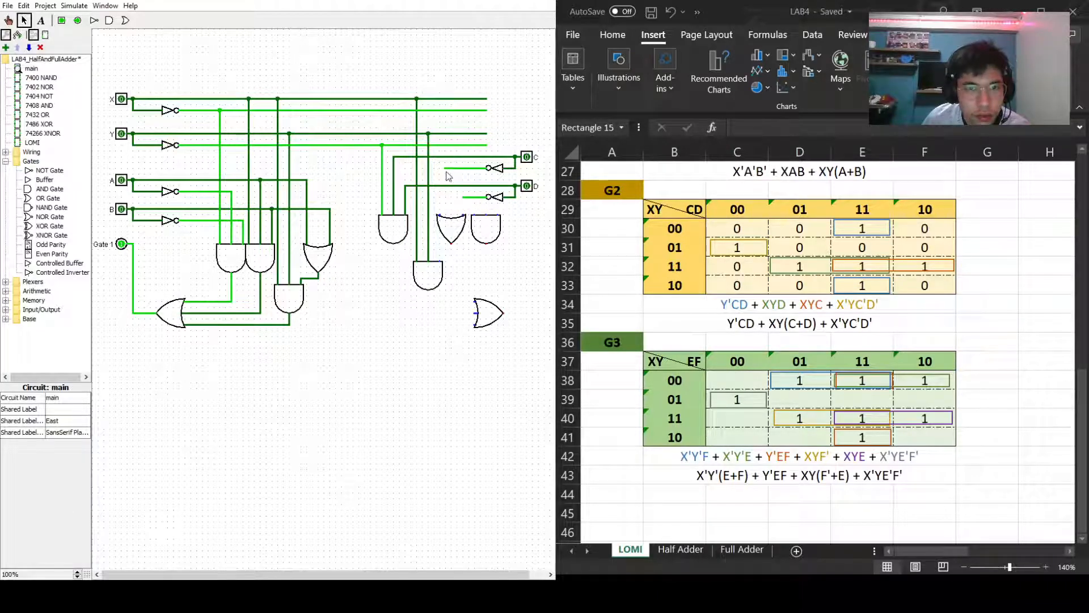
left_click_drag(442, 174, 464, 222)
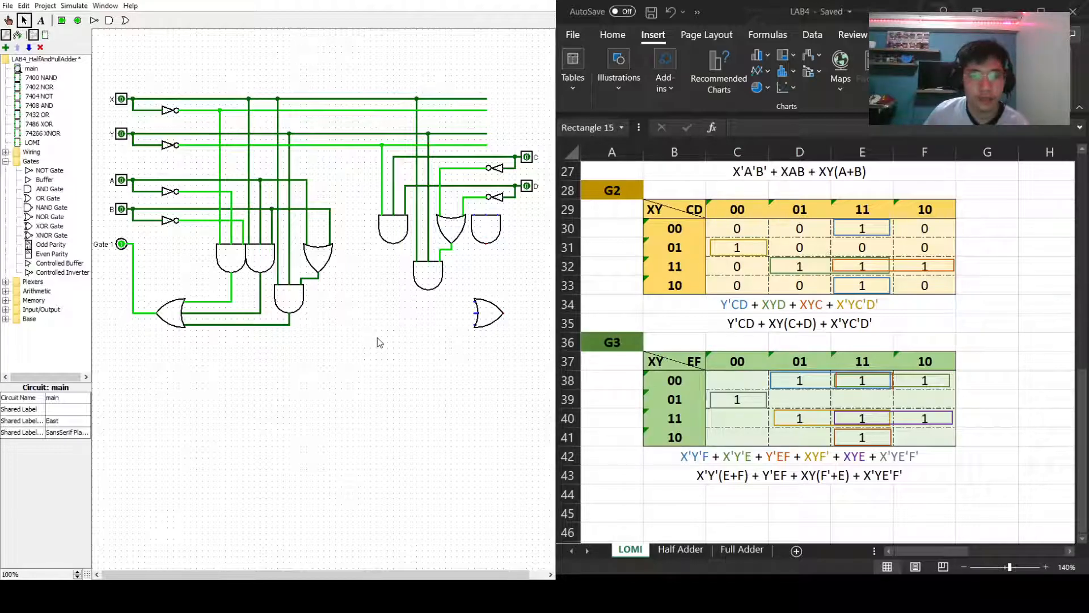
Move the right G2 AND gate down beside the lower AND gate and set it to 4 inputs.
left_click_drag(491, 234, 477, 276)
left_click(536, 253)
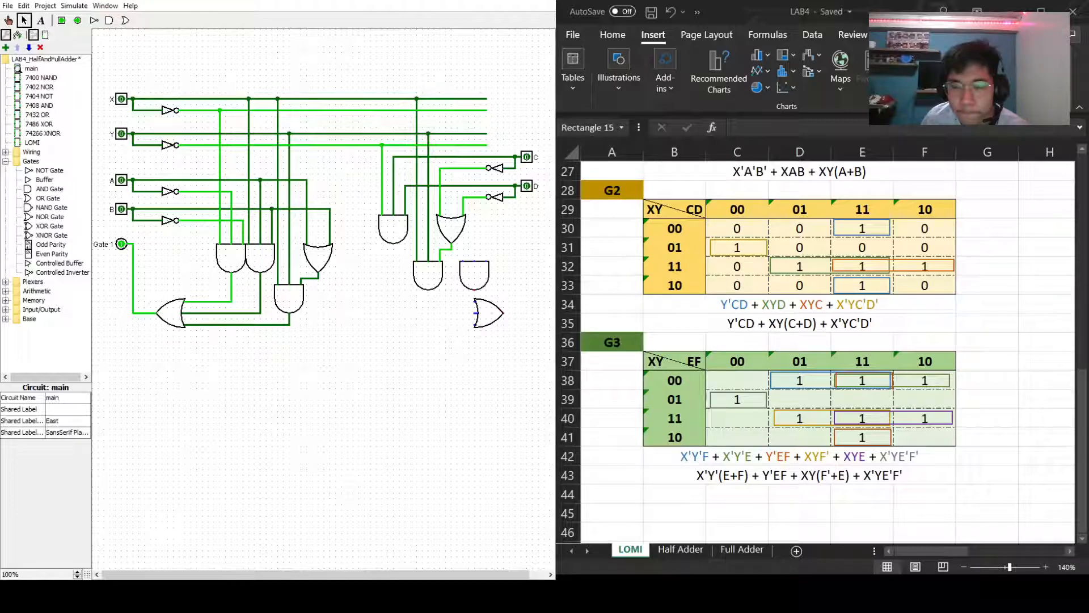
left_click(474, 273)
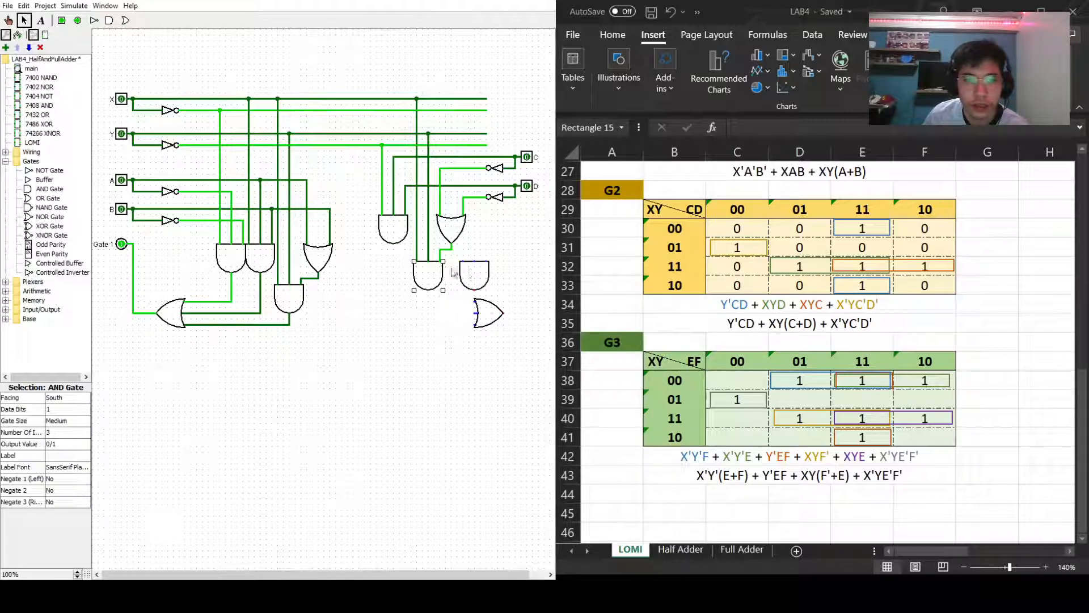
left_click(57, 432)
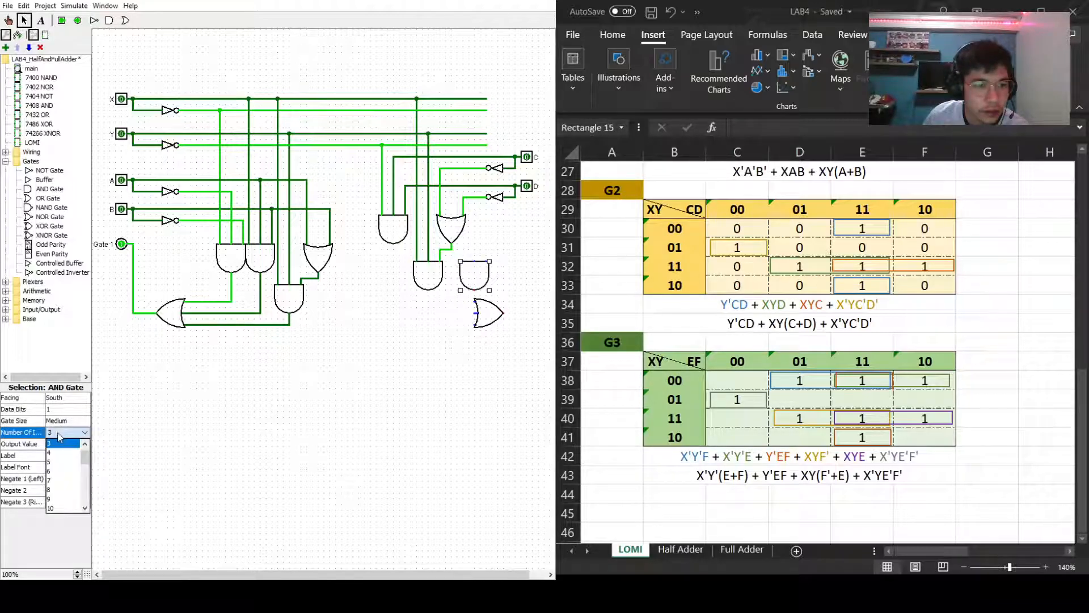
left_click(57, 452)
left_click(372, 438)
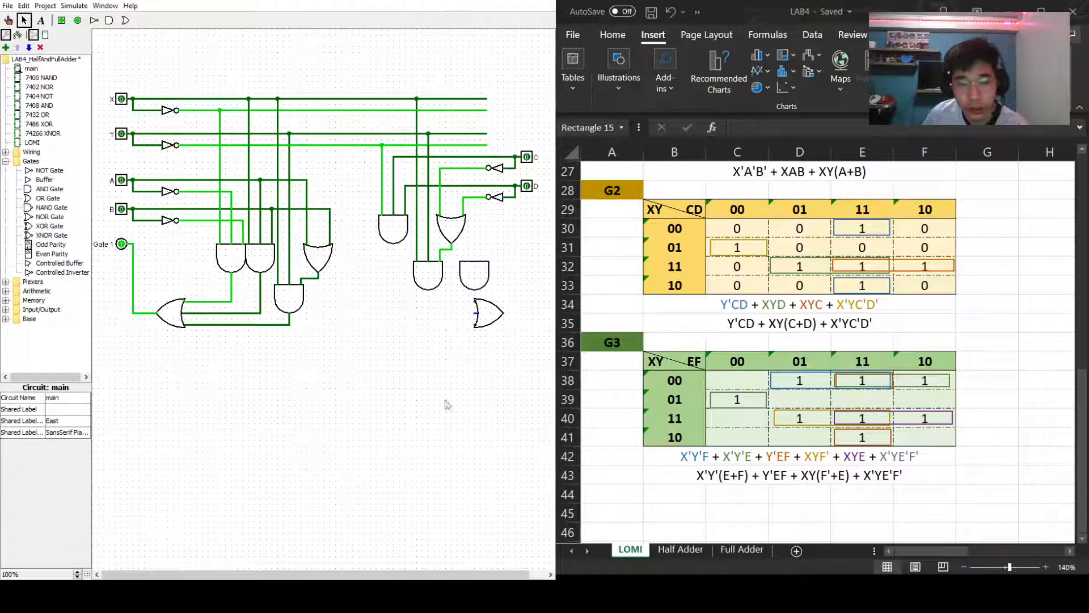
Move the east-facing OR gate farther down and wire the X' and Y lines into the 4-input AND gate.
left_click_drag(490, 315, 488, 341)
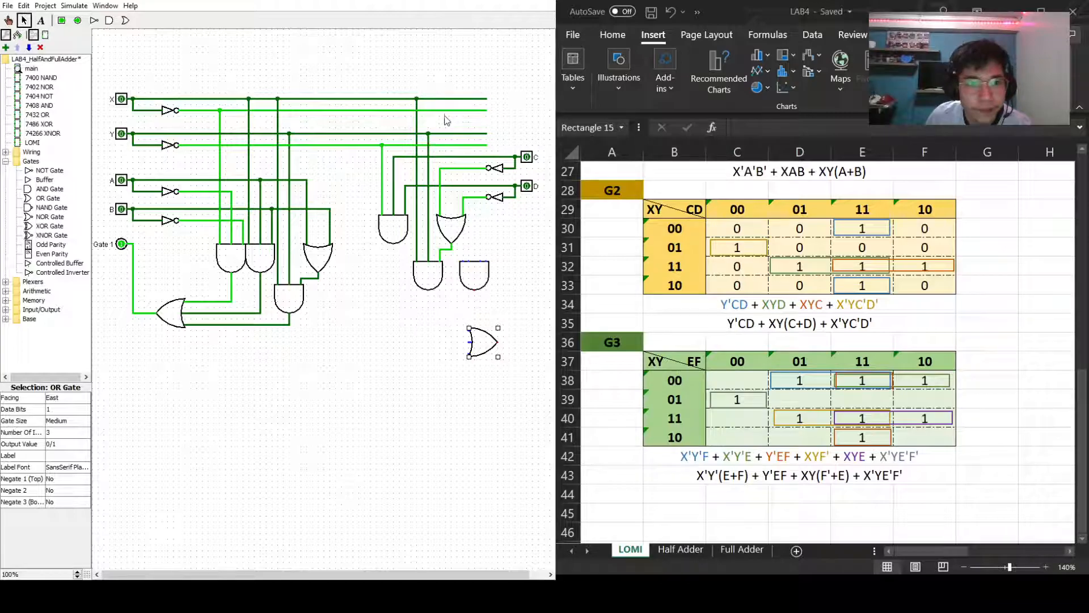
left_click_drag(465, 267, 469, 110)
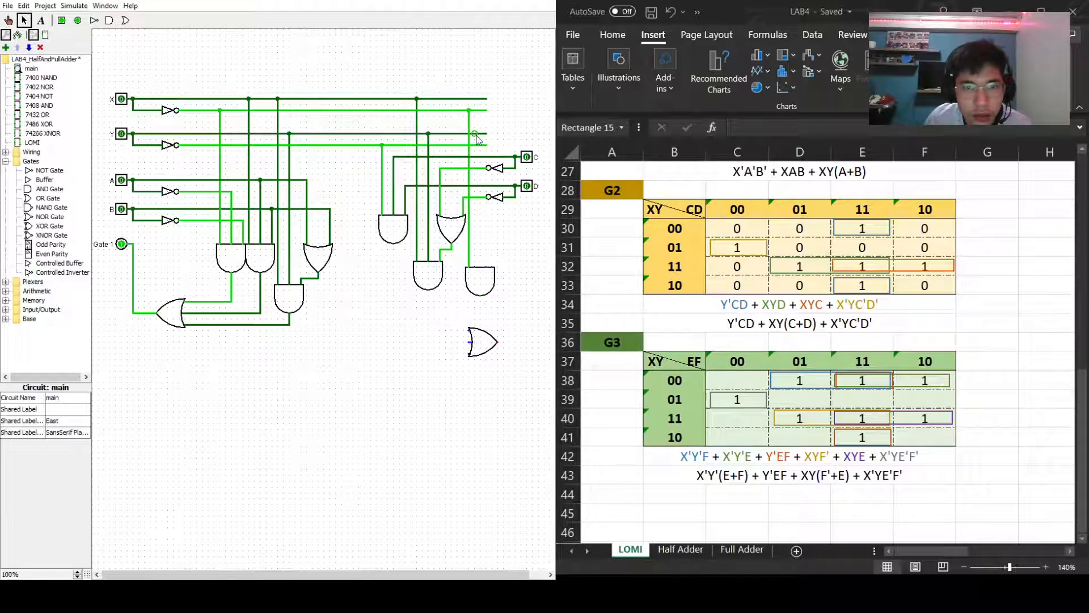
left_click_drag(477, 138, 480, 271)
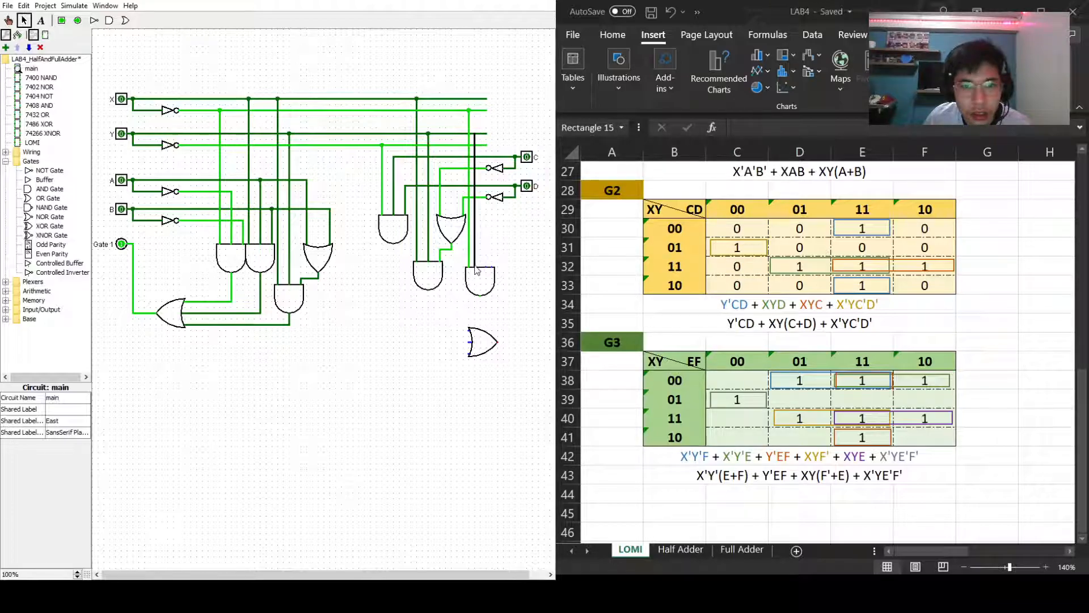
Delete the surplus right ends of the Y, X', X and Y' lines beyond their last G2 branches.
left_click(486, 135)
key("Delete")
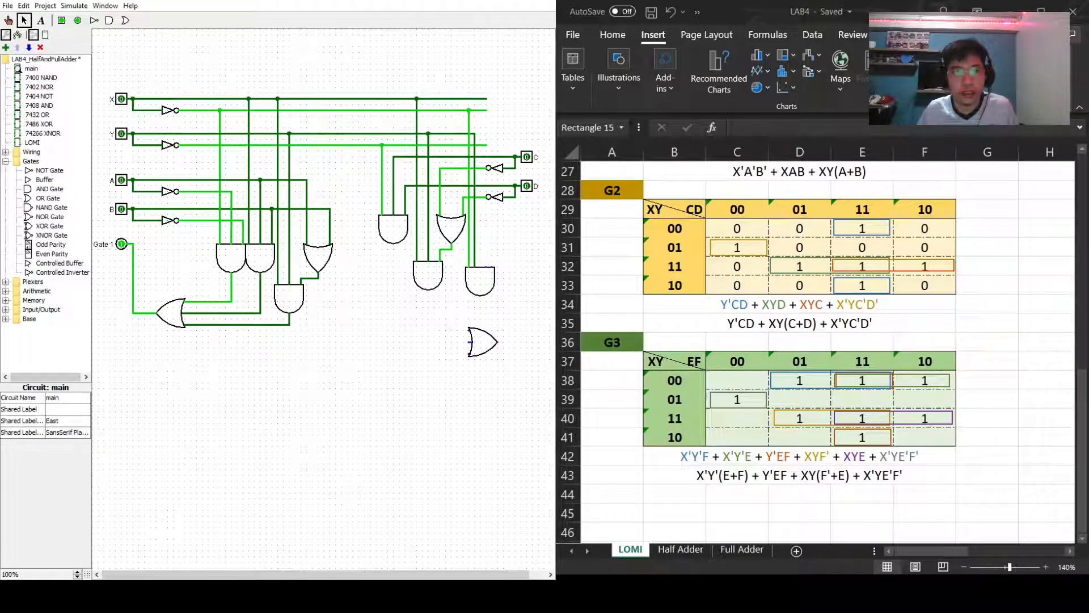
left_click(483, 110)
key("Delete")
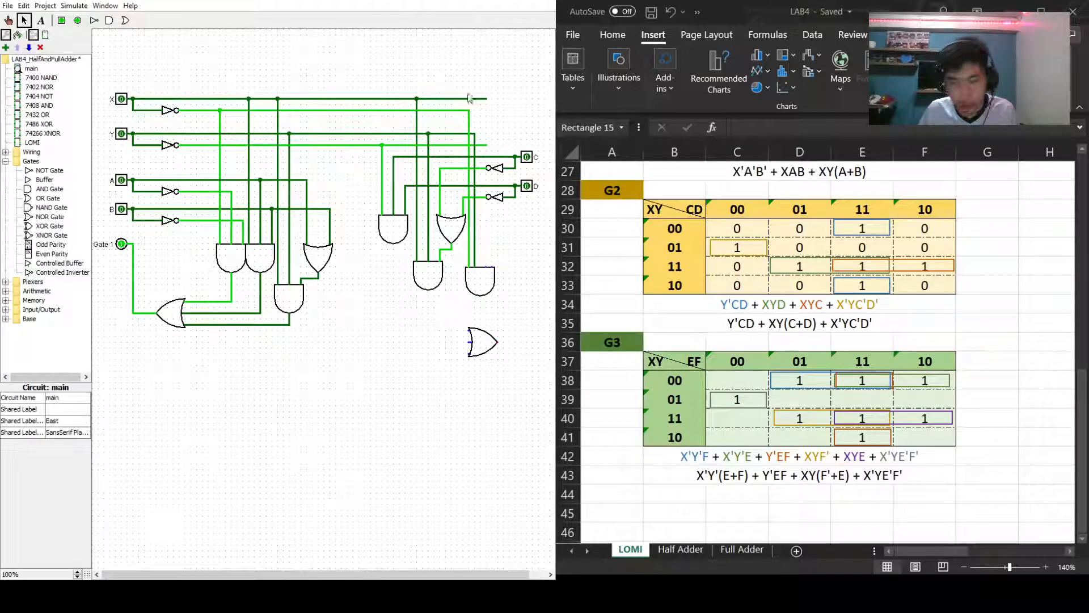
left_click(463, 99)
key("Delete")
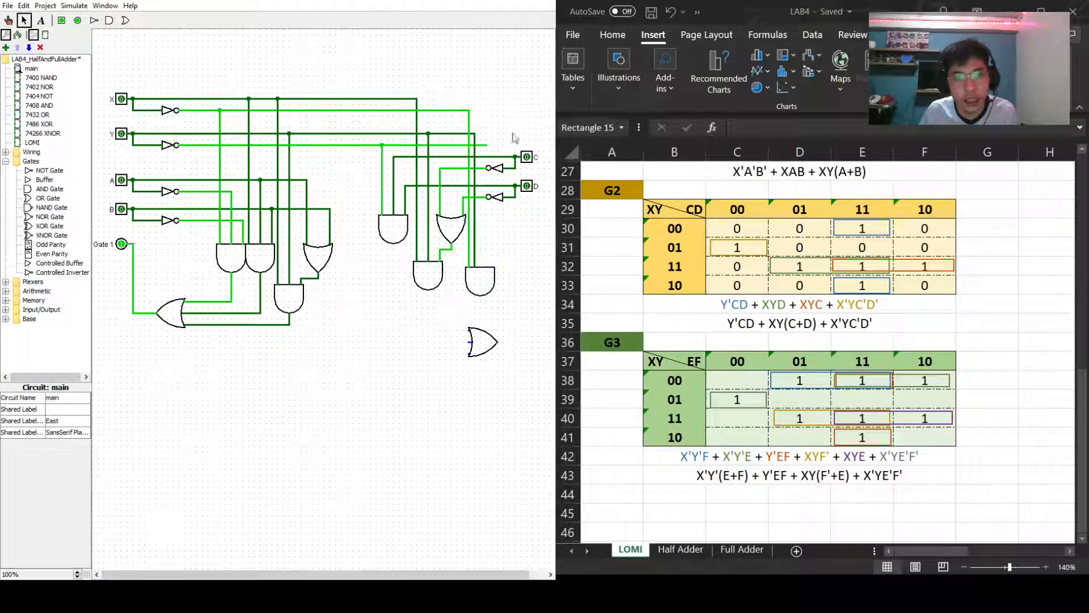
left_click(486, 145)
key("Delete")
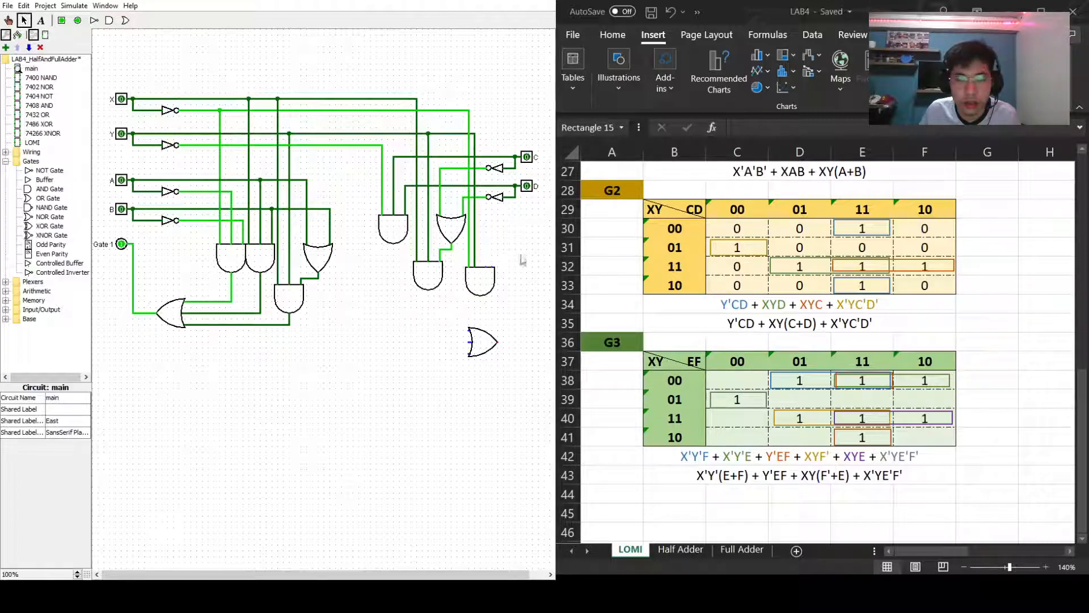
Move the C and D input pins and their NOT gates farther right to make room above the 4-input AND gate.
left_click(77, 572)
left_click(77, 576)
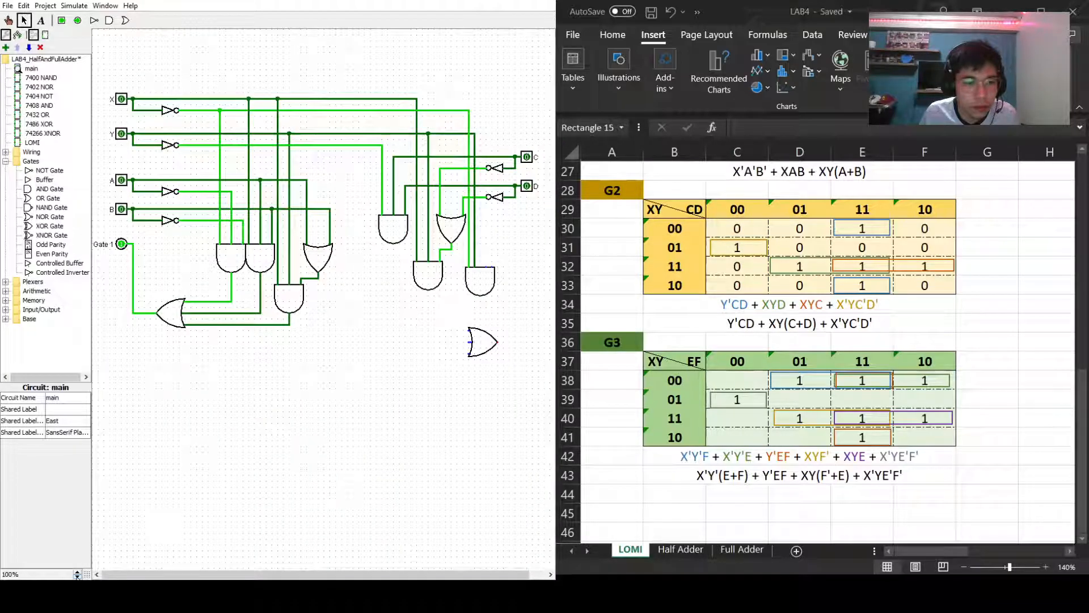
left_click(77, 575)
left_click_drag(388, 104, 451, 184)
mouse_move(420, 128)
left_mouse_down()
mouse_move(441, 132)
mouse_move(398, 132)
mouse_move(409, 133)
mouse_move(415, 156)
mouse_move(412, 133)
left_mouse_up()
left_click(409, 134)
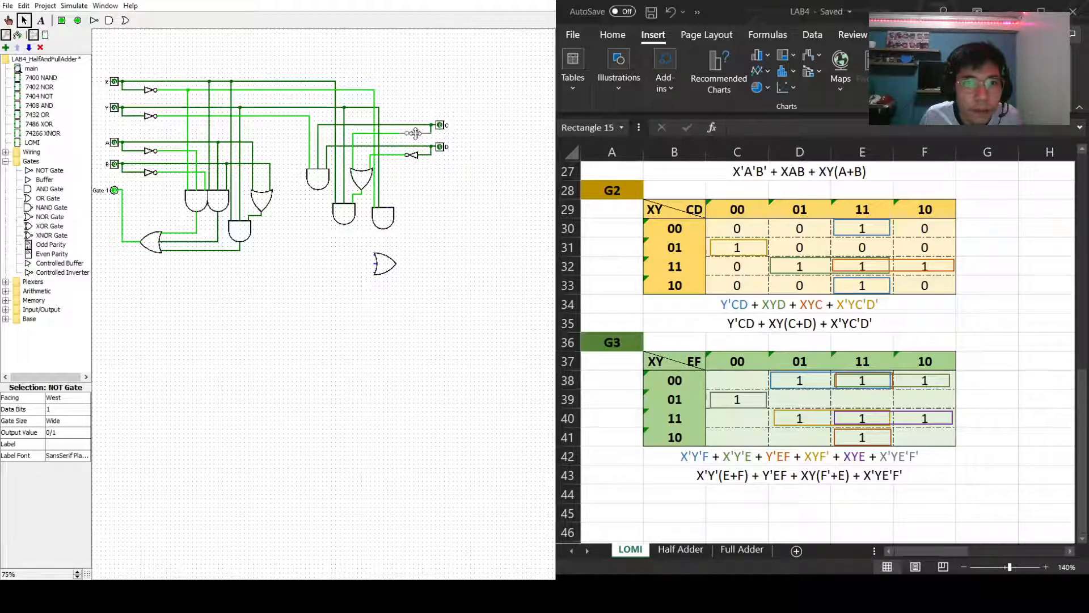
Wire the C' and D' lines into the two remaining inputs of the 4-input AND gate.
left_click(77, 572)
left_click_drag(404, 574, 450, 574)
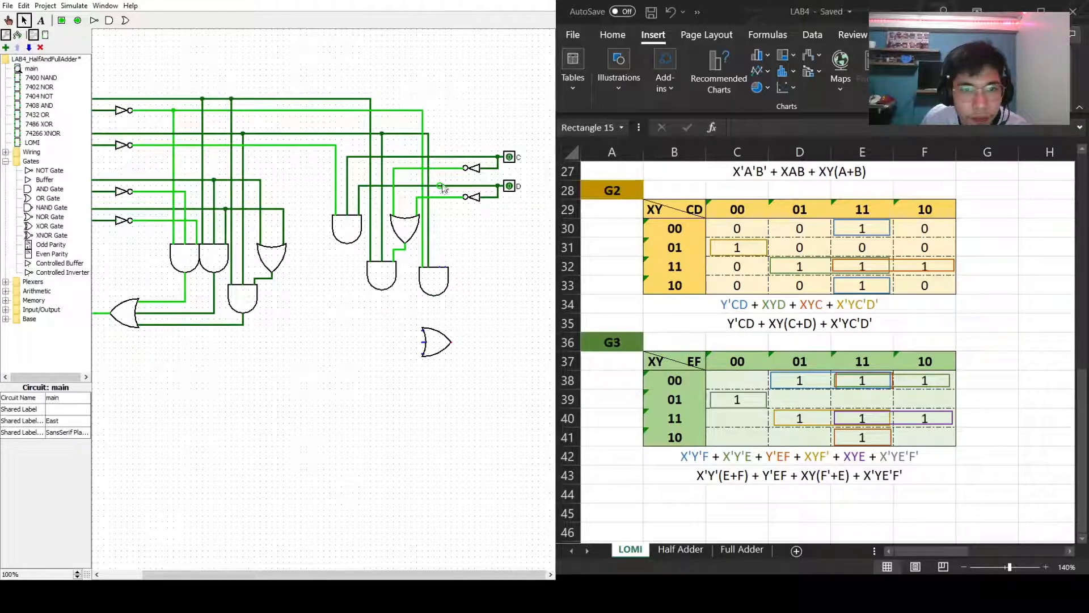
left_click_drag(440, 267, 440, 169)
left_click_drag(445, 268, 446, 197)
Shift the east-facing OR gate rightward and wire the outputs of the three G2 AND gates into its inputs.
mouse_move(433, 339)
left_mouse_down()
mouse_move(443, 328)
mouse_move(434, 312)
mouse_move(435, 326)
left_mouse_up()
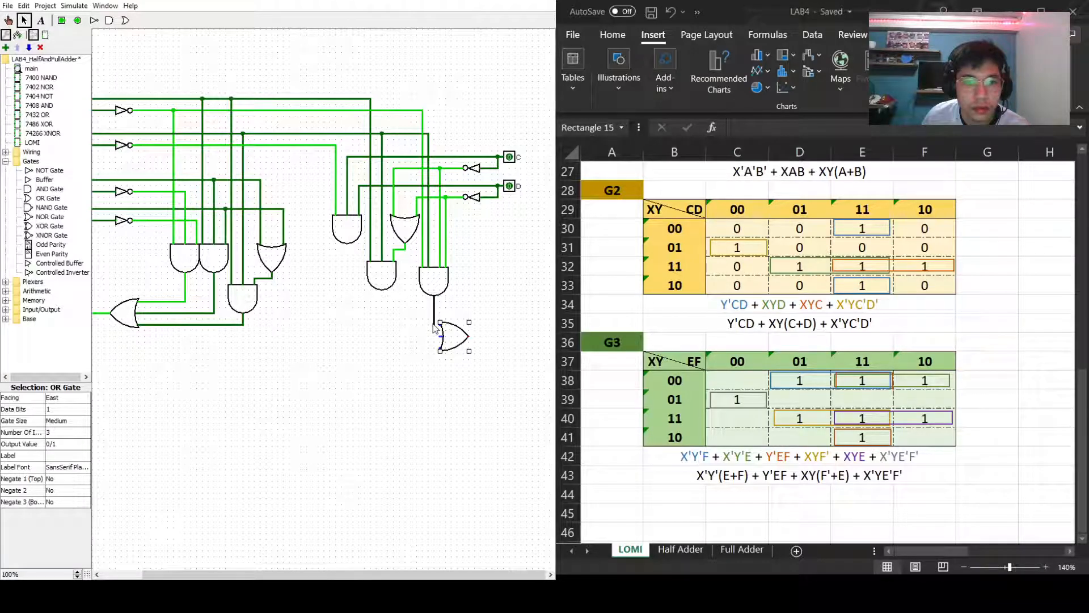
mouse_move(381, 290)
left_mouse_down()
mouse_move(392, 338)
mouse_move(450, 340)
left_mouse_up()
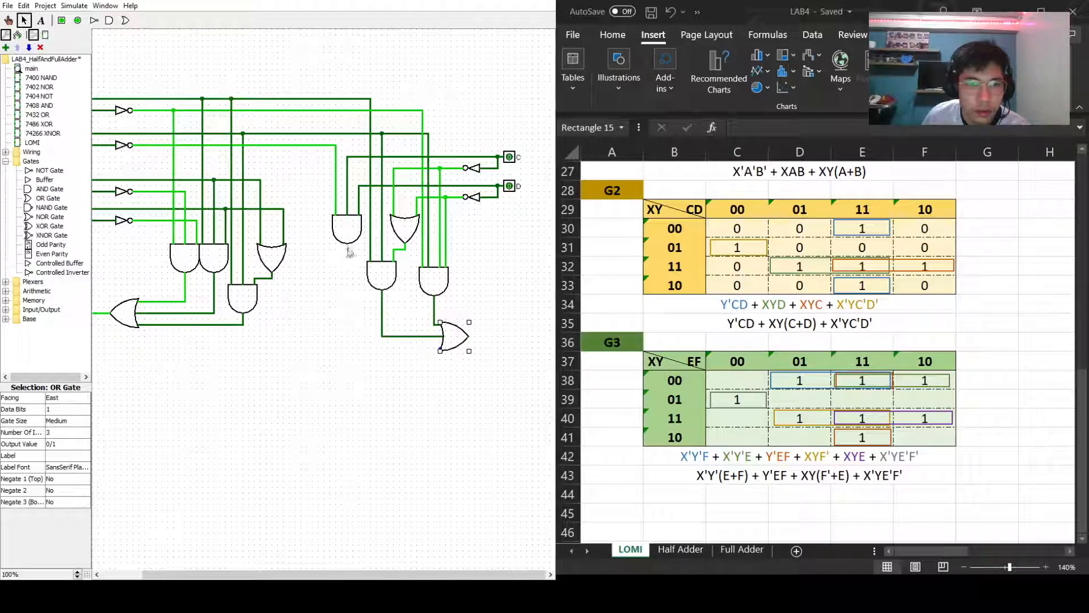
left_click_drag(347, 246, 443, 348)
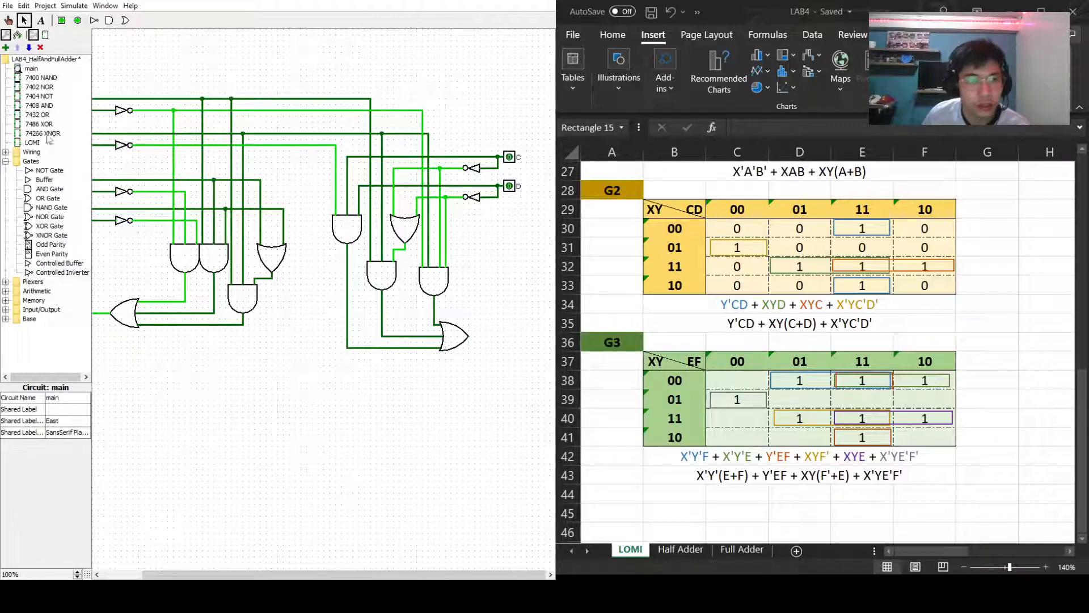
Place an output pin beside the east-facing G2 OR gate and wire the gate's output to it.
left_click(78, 21)
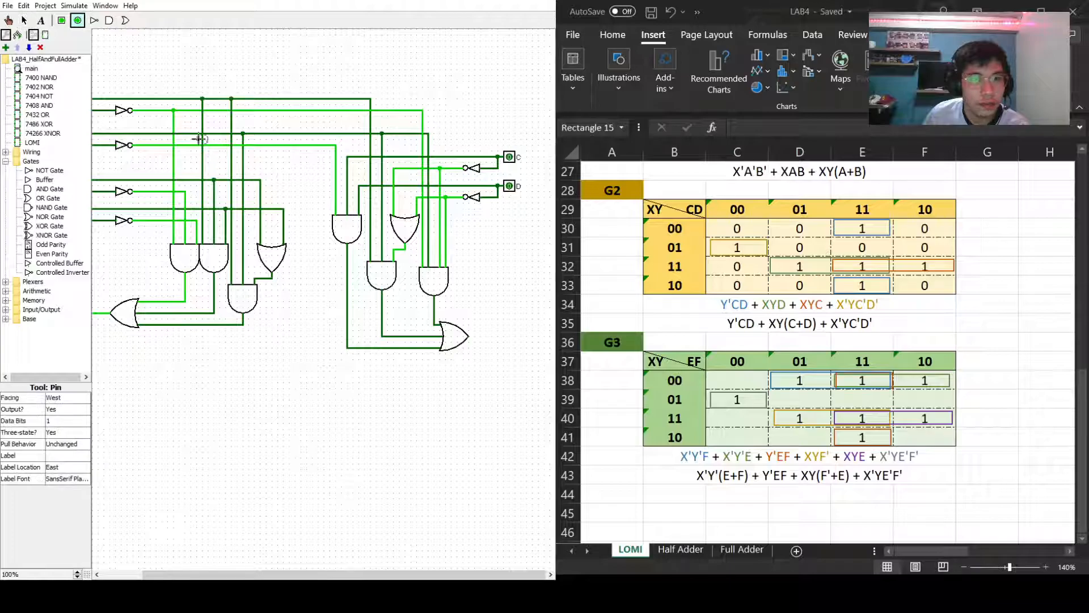
left_click(503, 336)
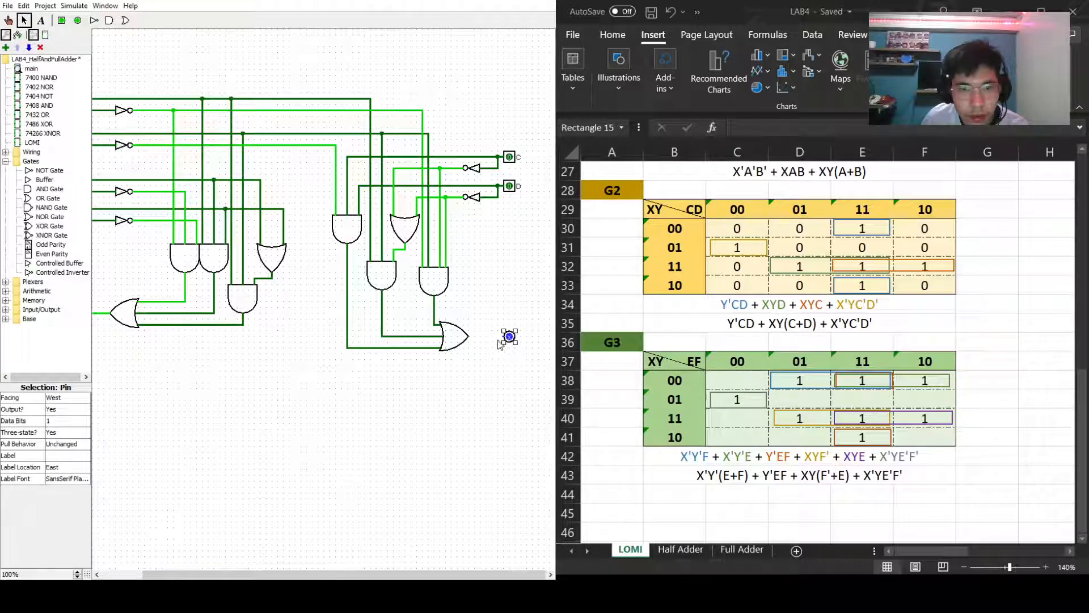
left_click_drag(502, 336, 469, 336)
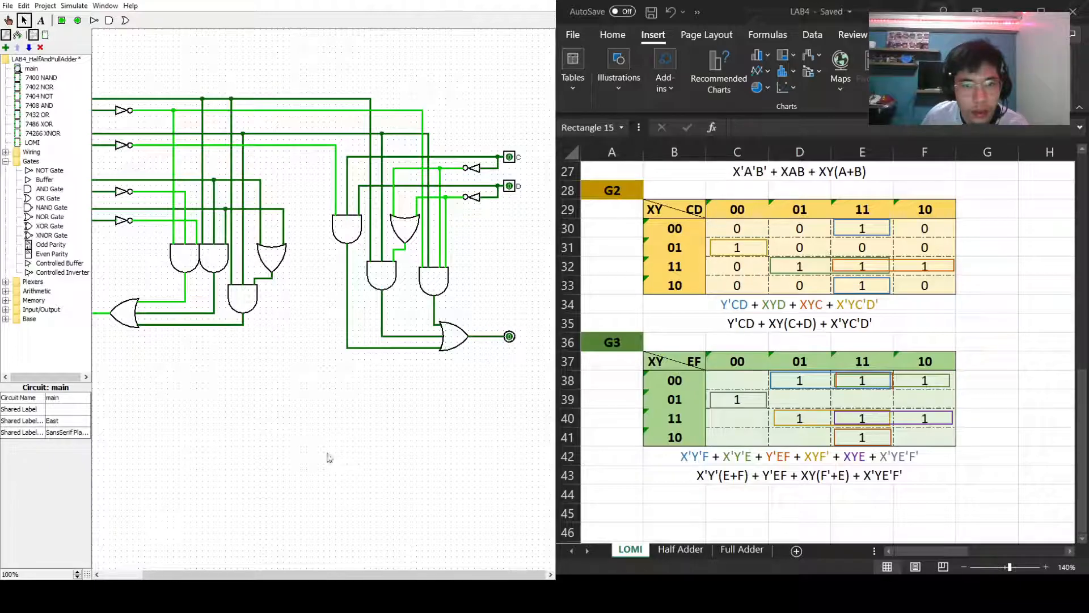
Label the G2 circuit's output pin "Gate 2".
left_click(508, 343)
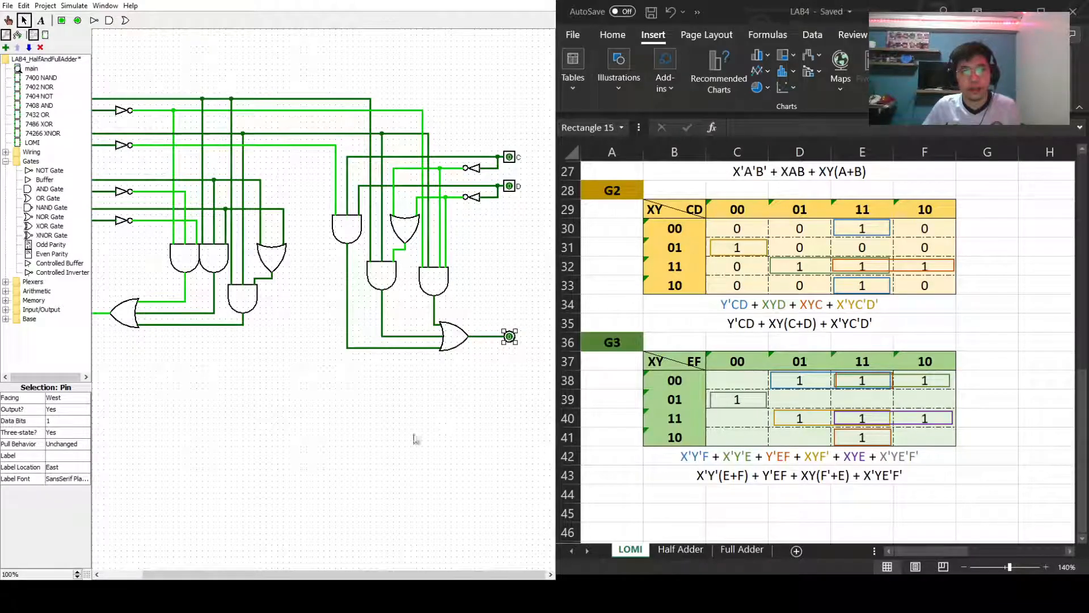
left_click(60, 455)
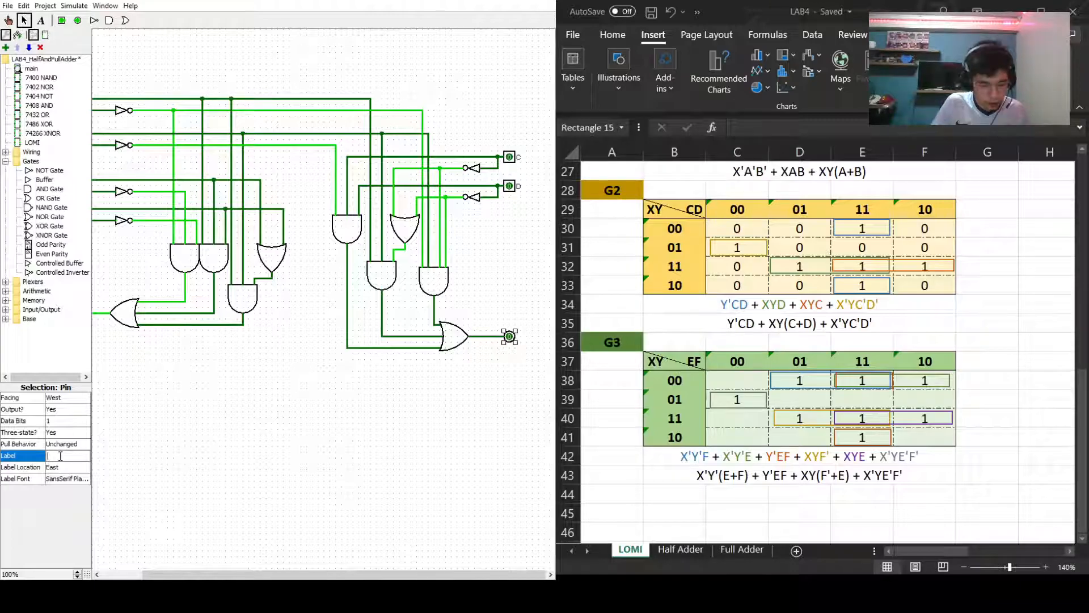
type("Gate 2")
key("Return")
left_click(430, 468)
Switch to the Excel workbook and enter 0 in the empty cells C38, C40 and C41 of the G3 map.
left_click(740, 377)
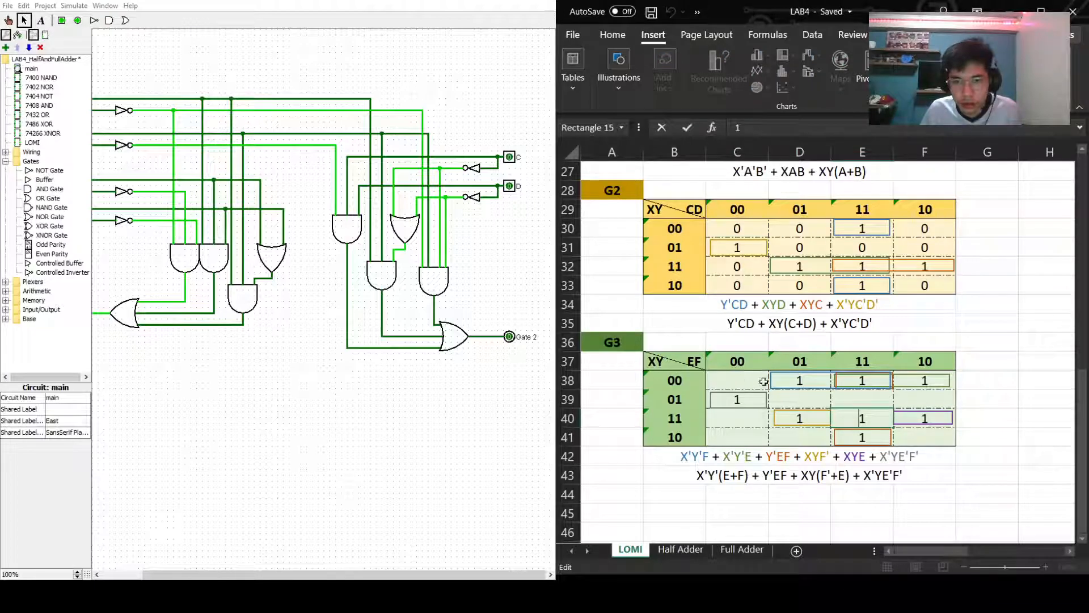
double_click(754, 381)
type("0")
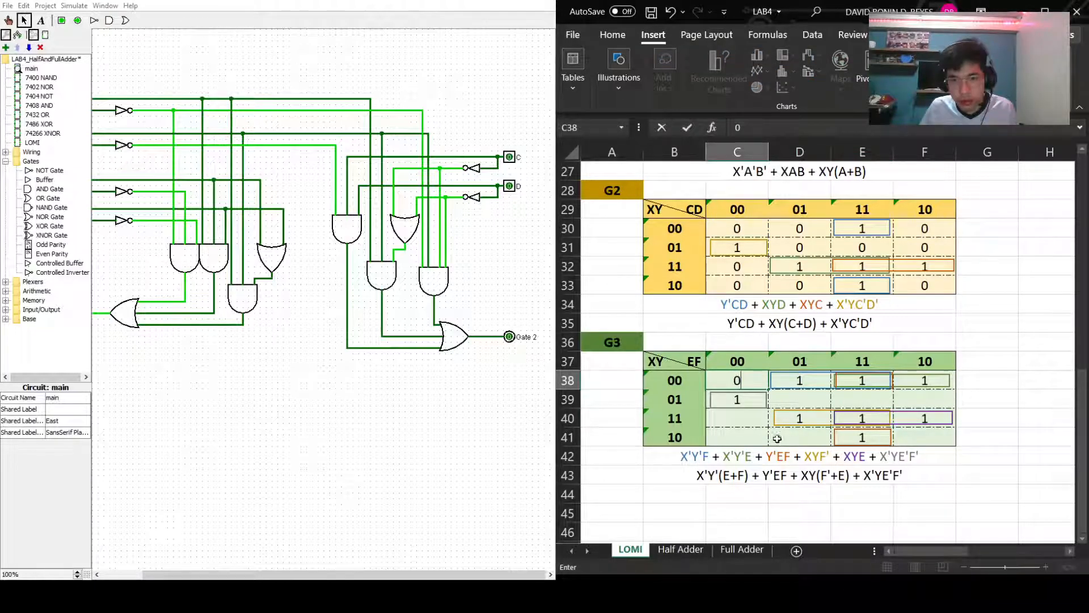
left_click(747, 425)
type("0")
key("Return")
type("0")
Enter 0 in the remaining empty G3 map cells D41, D39, E39, F39 and F41, and save the workbook.
left_click(800, 436)
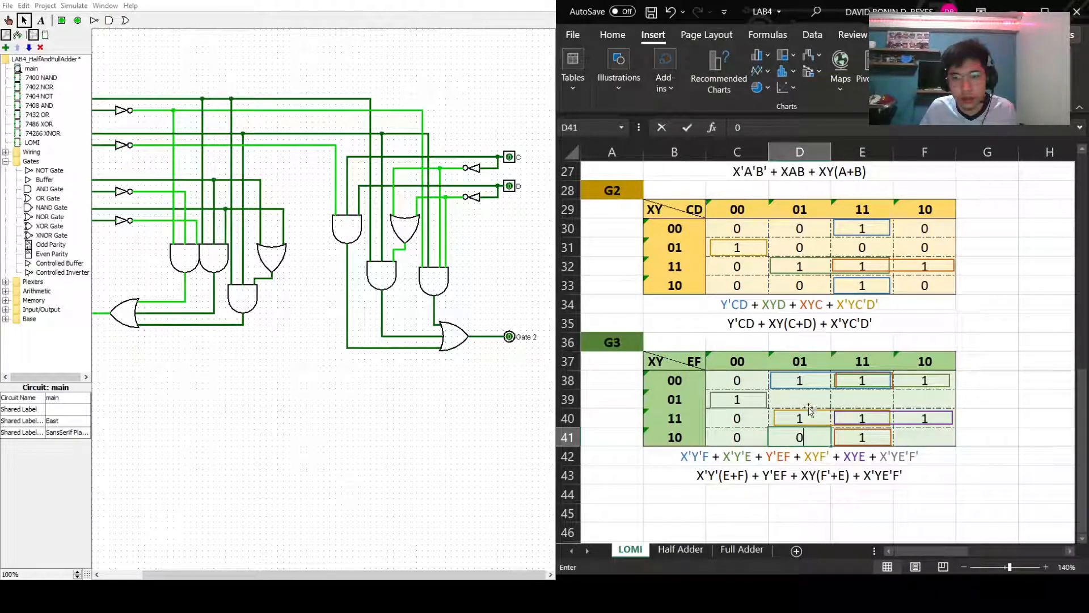
type("0")
left_click(801, 400)
type("0")
left_click(862, 400)
type("0")
left_click(922, 401)
type("0")
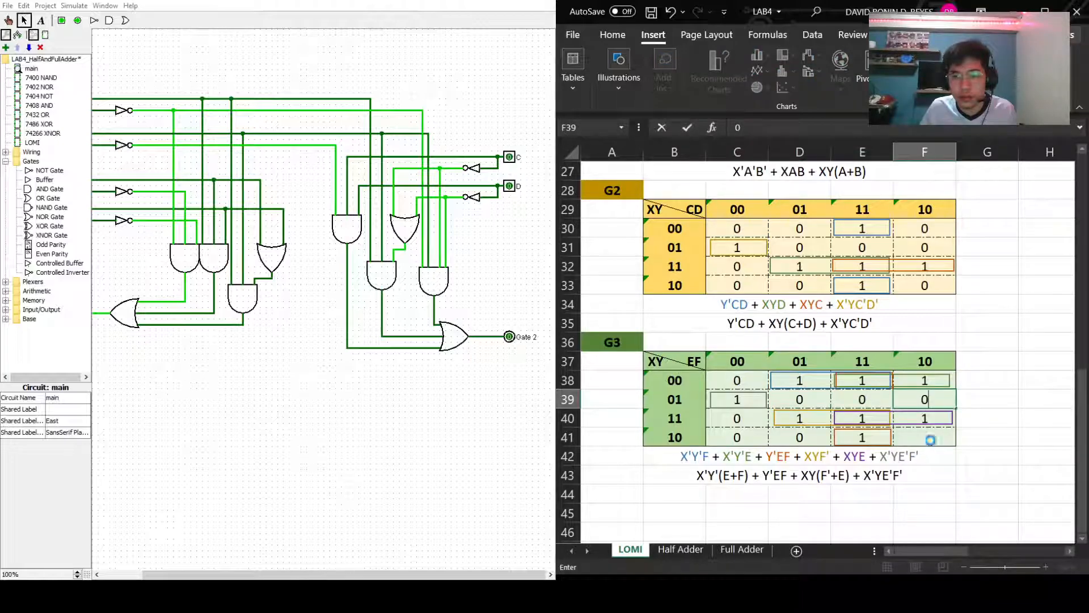
left_click(932, 442)
type("0")
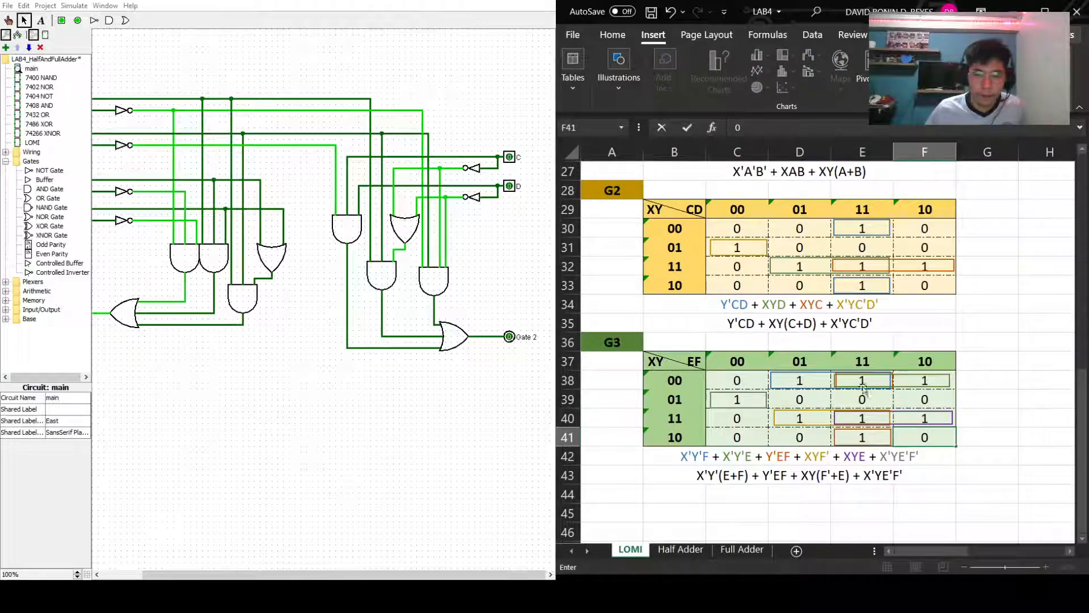
key("ctrl+s")
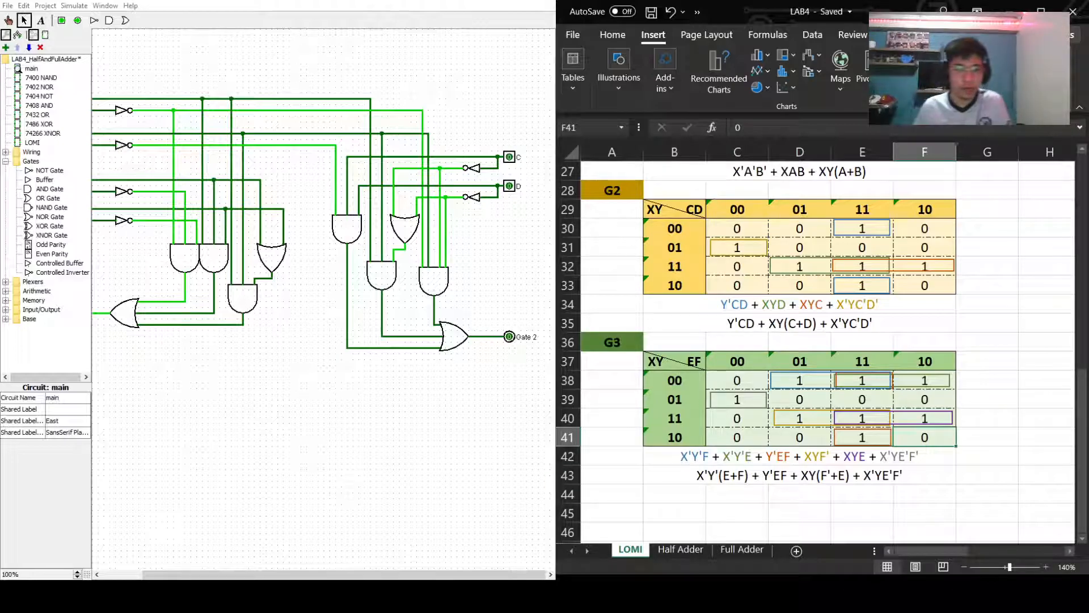
Switch back to Logisim and place four south-facing AND gates in a row in the empty area below the G1 circuit.
left_click(456, 463)
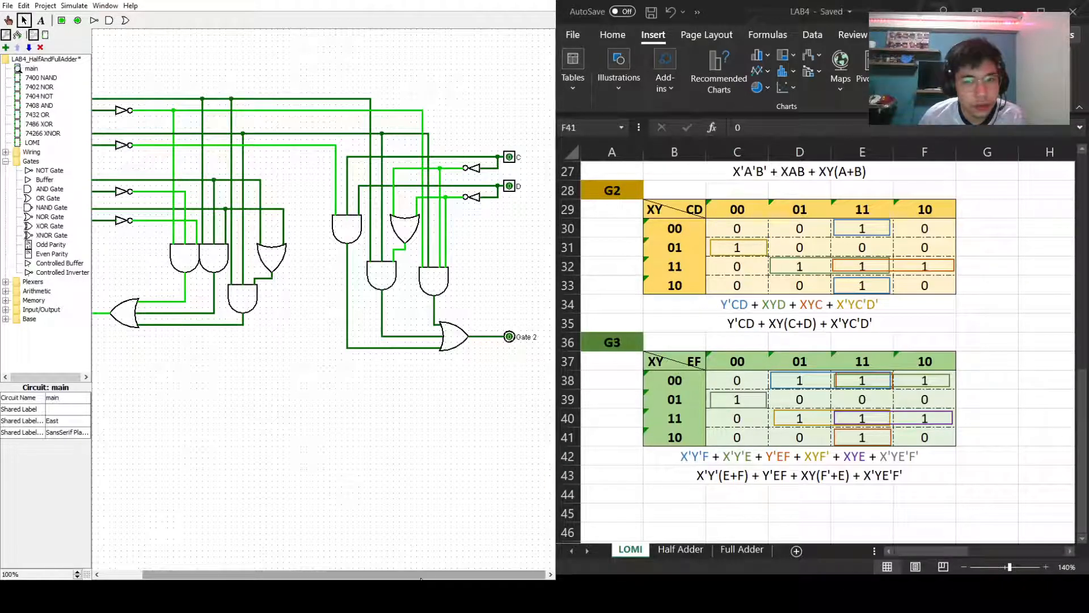
left_click_drag(436, 574, 396, 574)
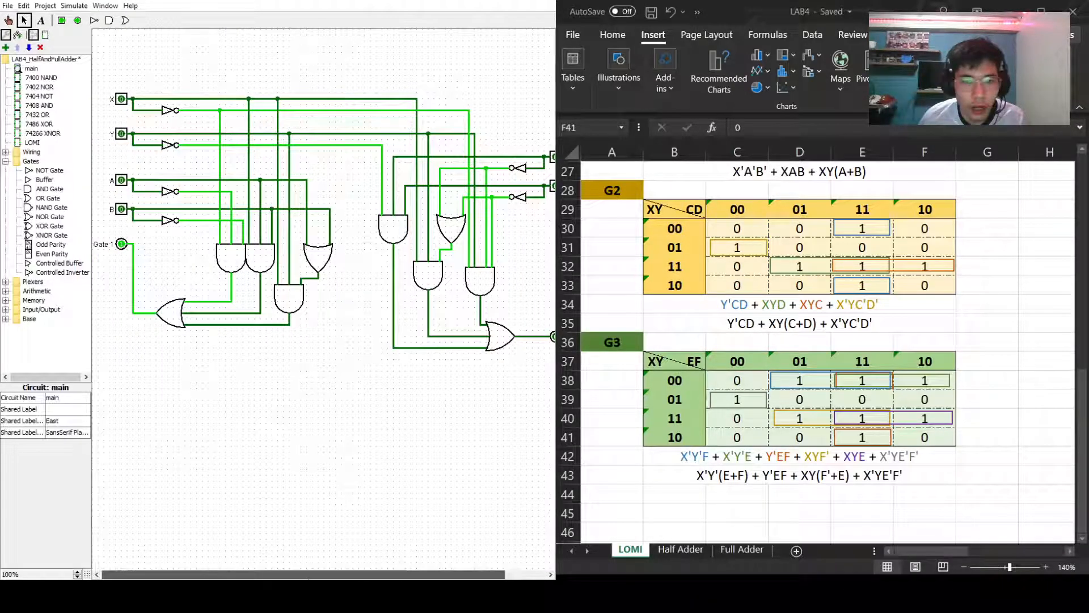
left_click_drag(308, 577, 359, 577)
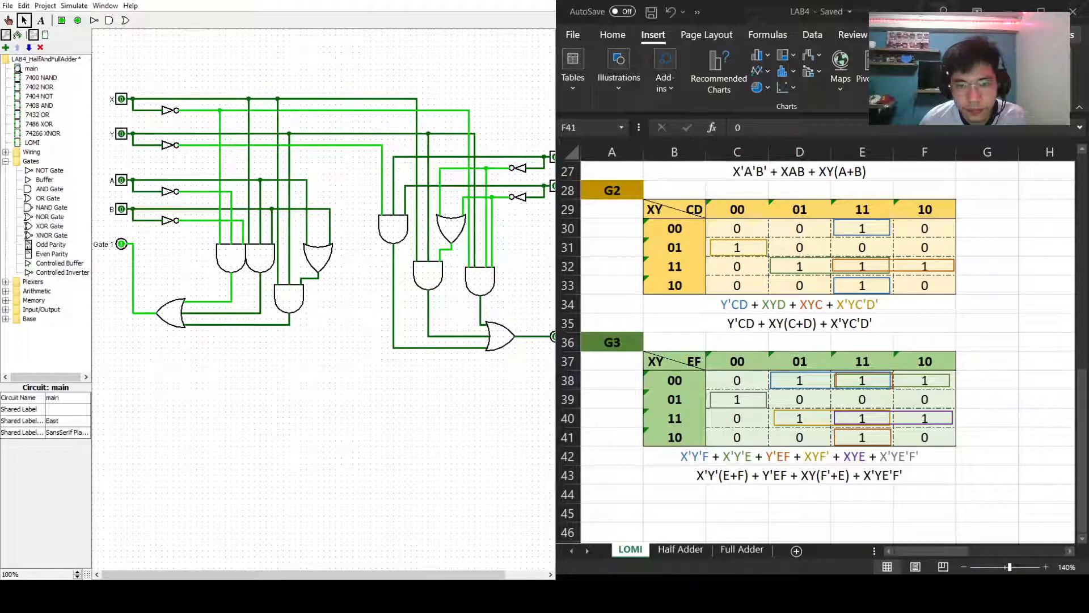
scroll(817, 351, "down", 1)
scroll(817, 352, "up", 1)
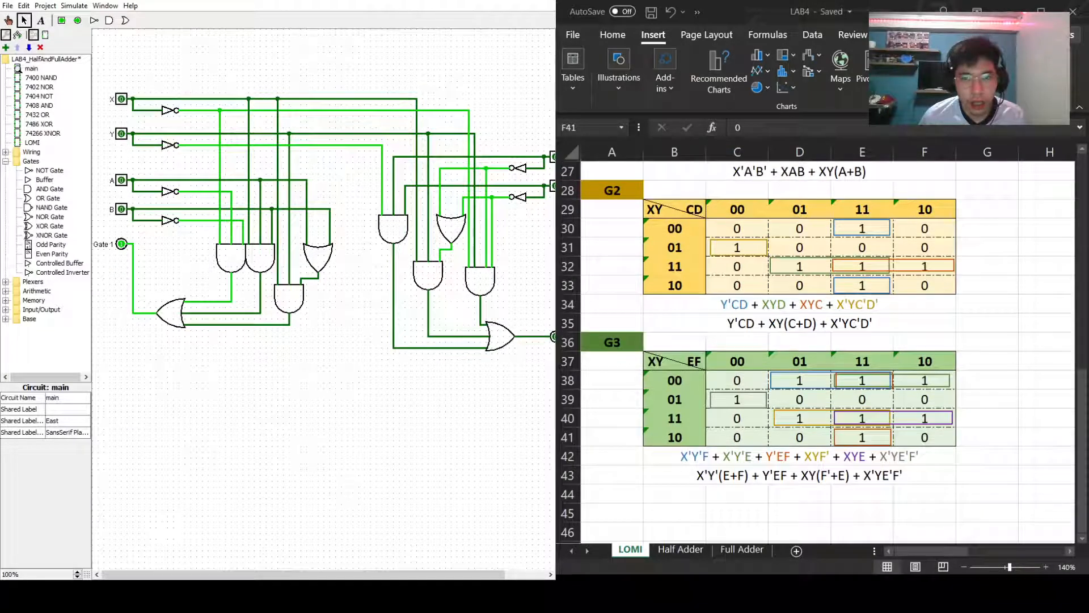
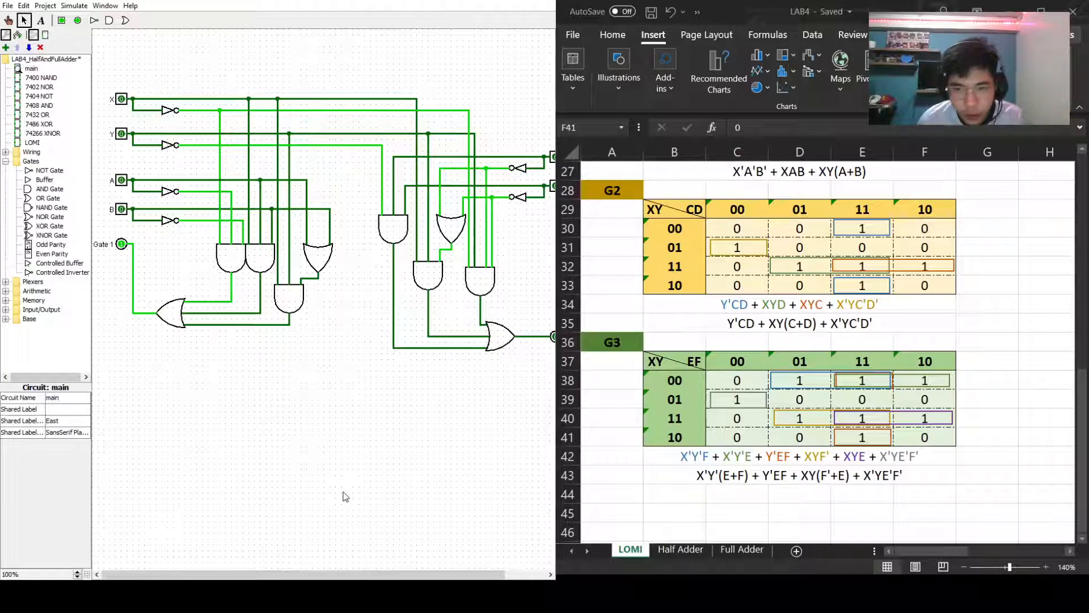
left_click(50, 189)
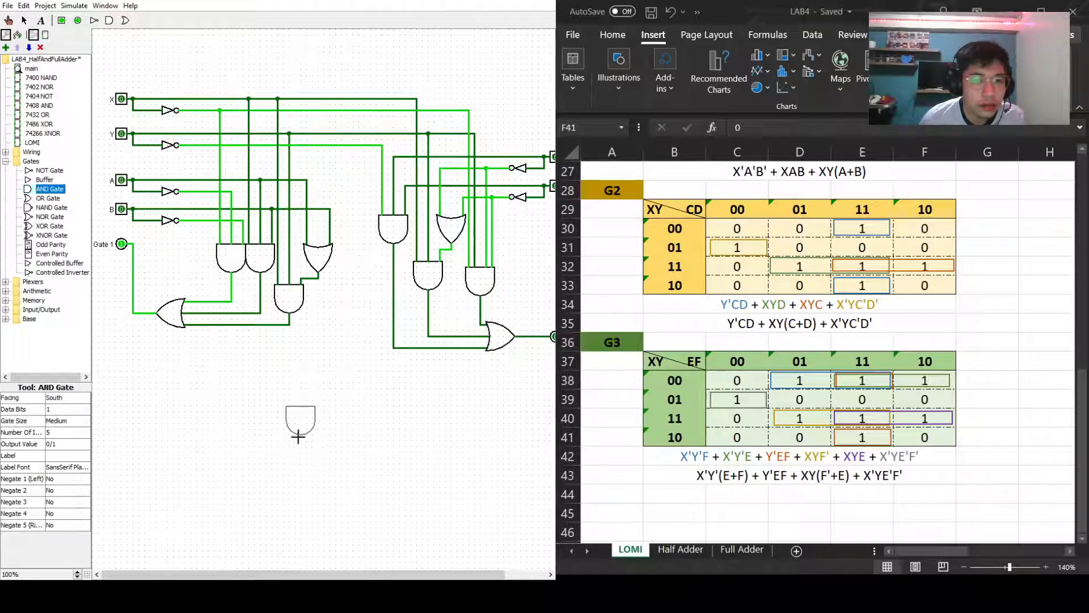
left_click(259, 423)
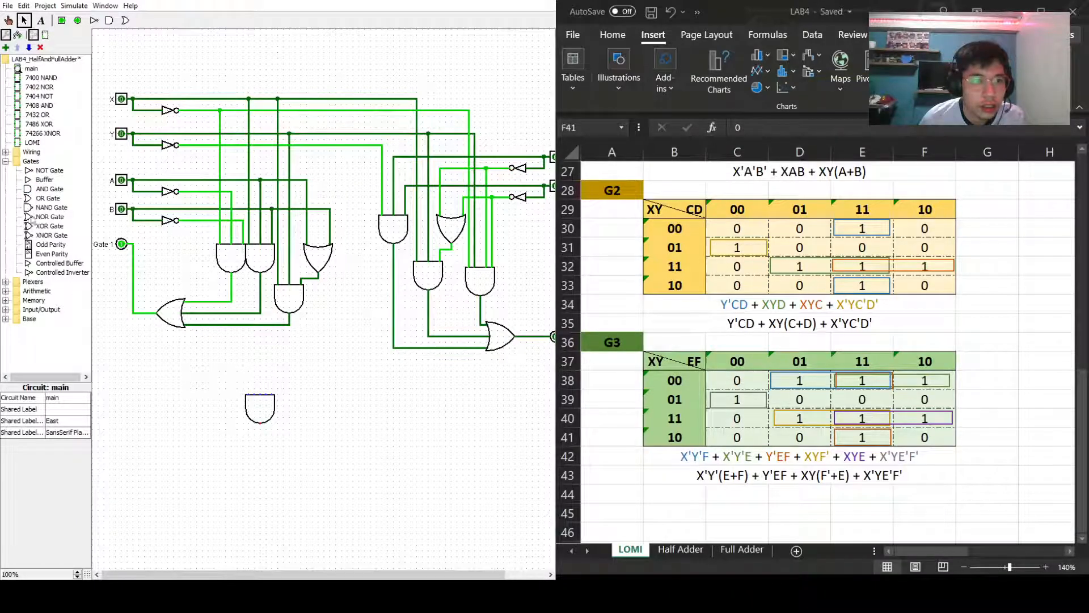
left_click(49, 189)
left_click(295, 422)
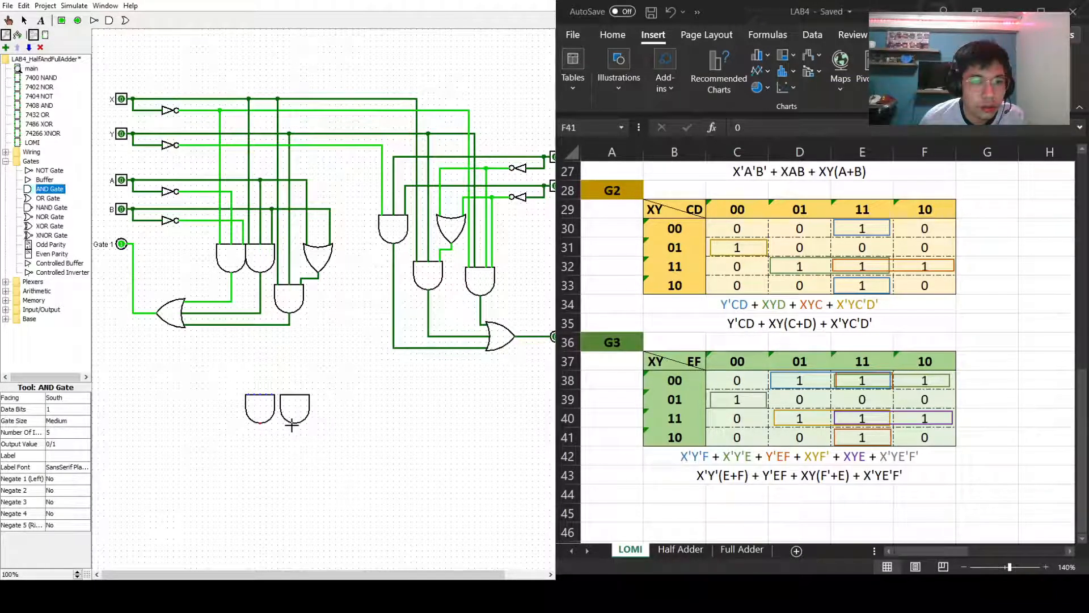
left_click(35, 189)
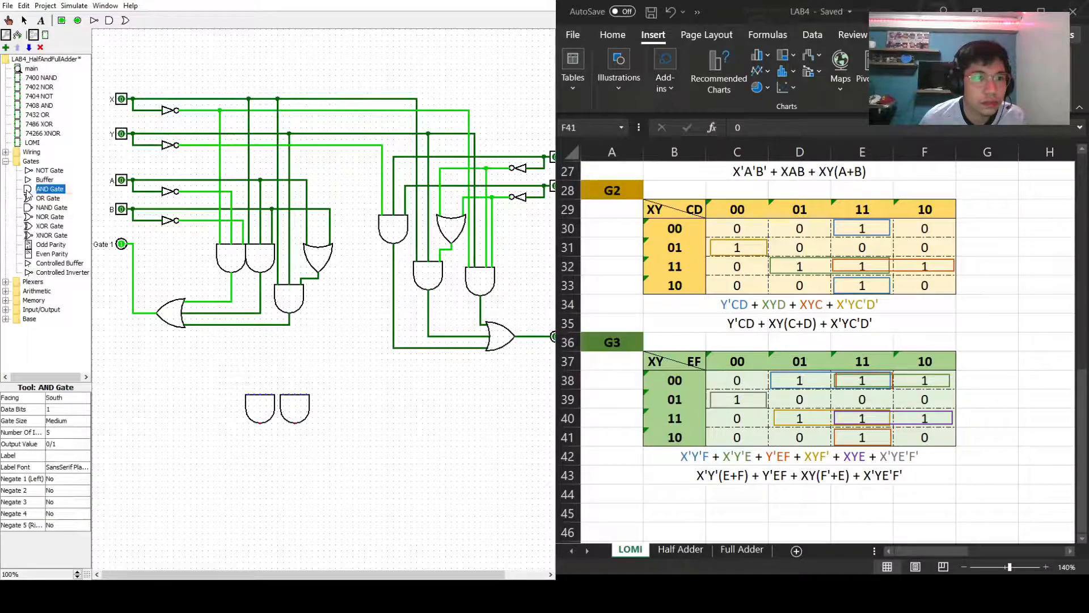
left_click(332, 423)
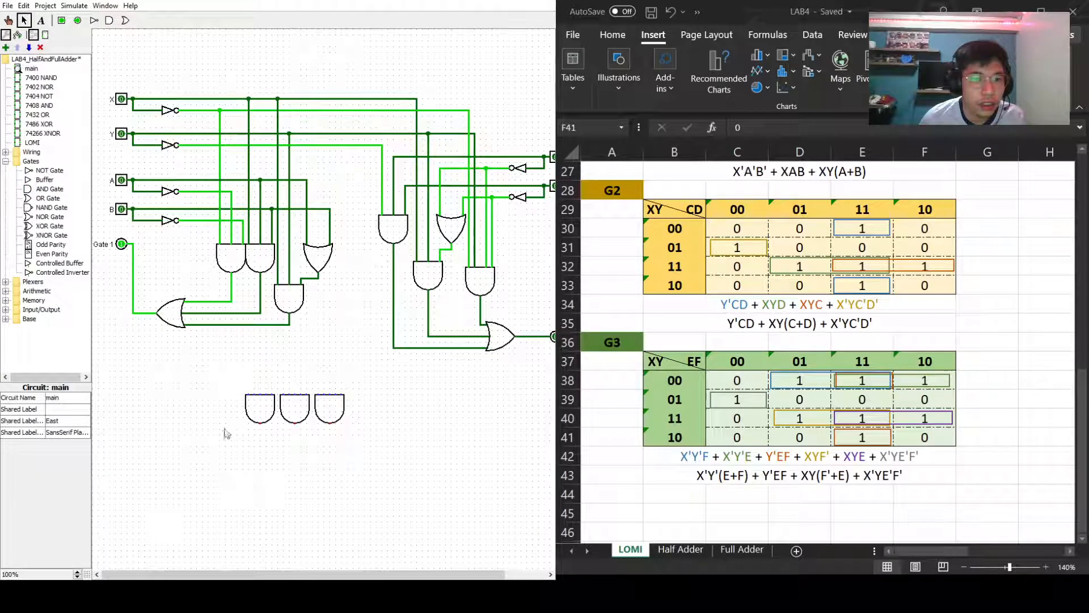
left_click(28, 190)
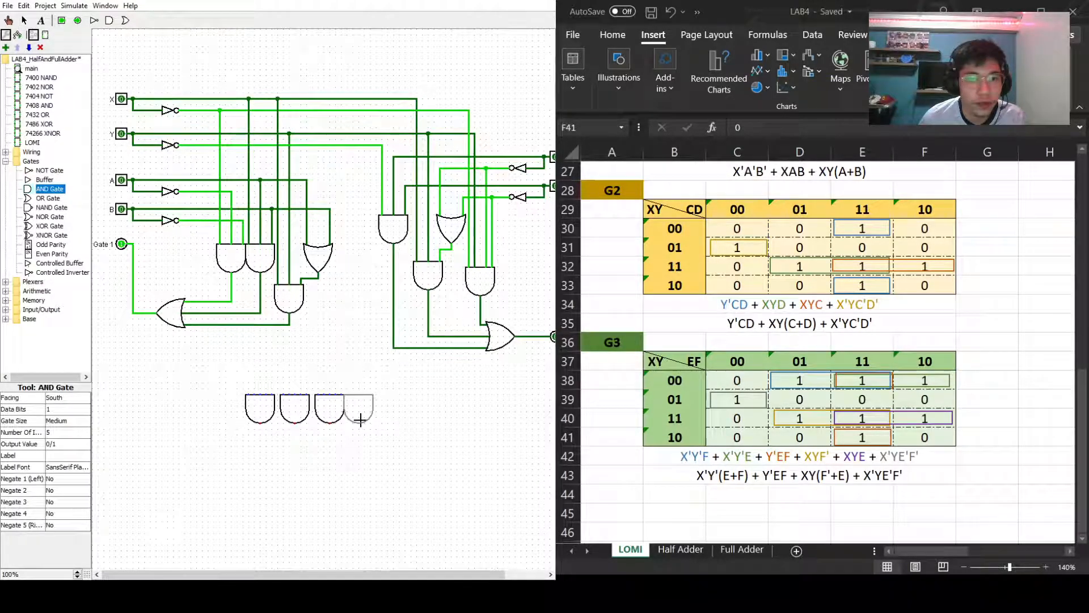
left_click(370, 423)
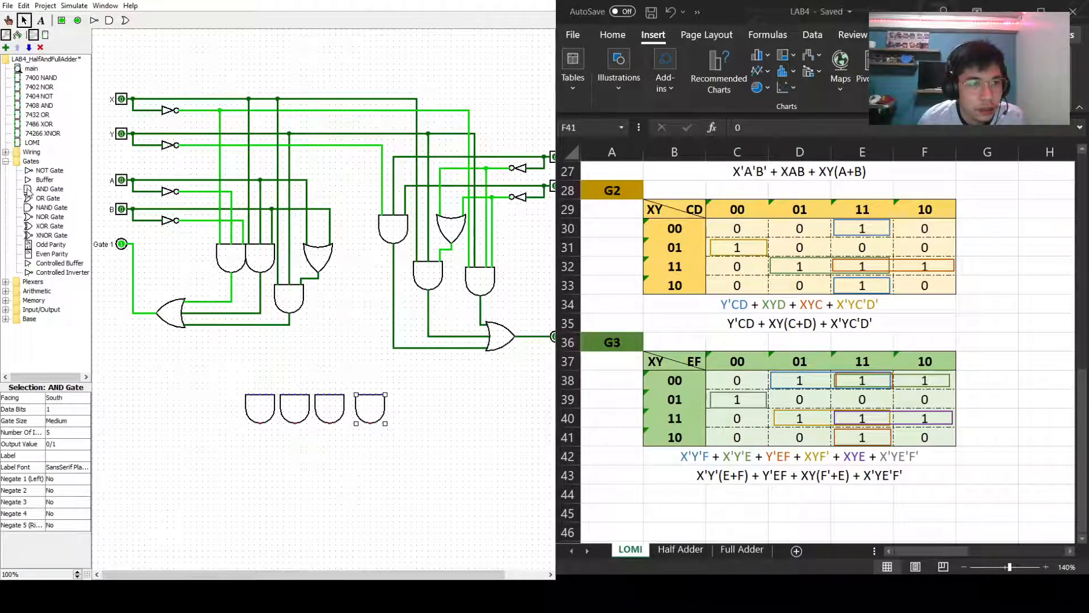
Place three south-facing OR gates below the row of four new AND gates.
left_click(48, 198)
left_click(284, 479)
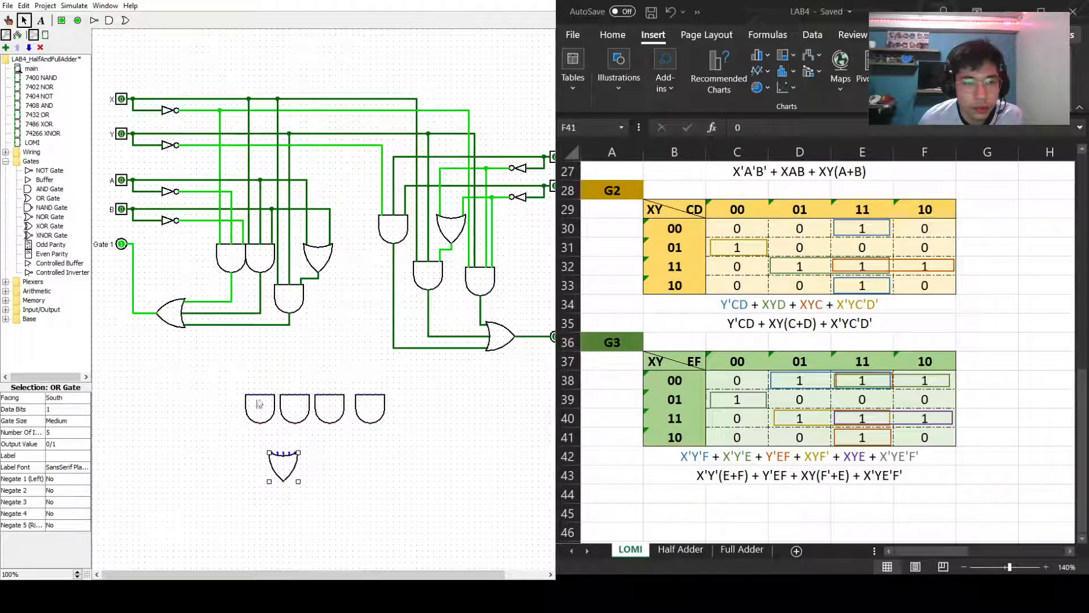
left_click(336, 475)
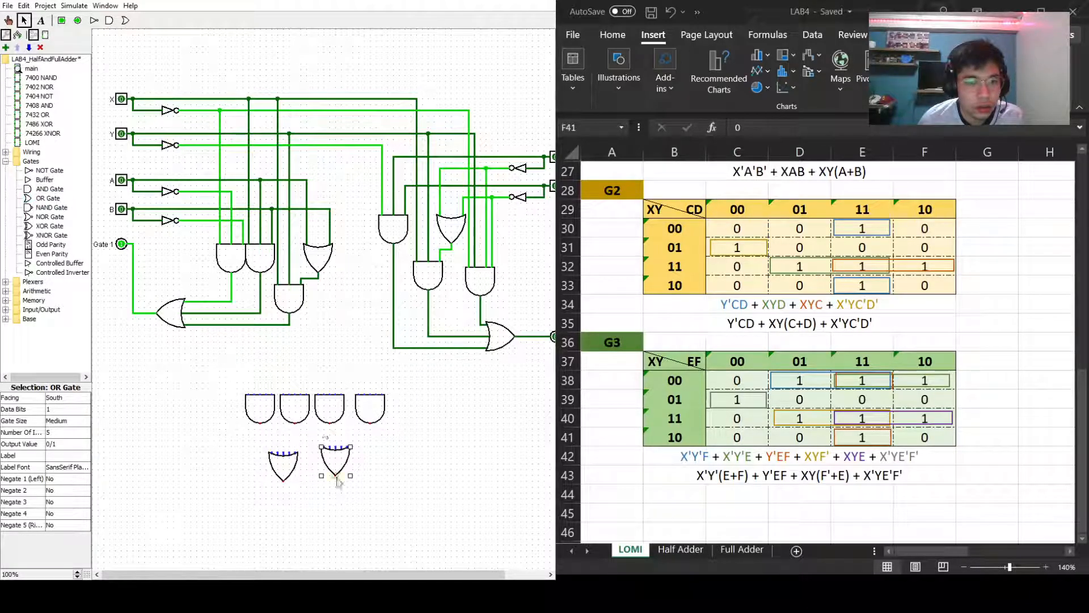
left_click(35, 199)
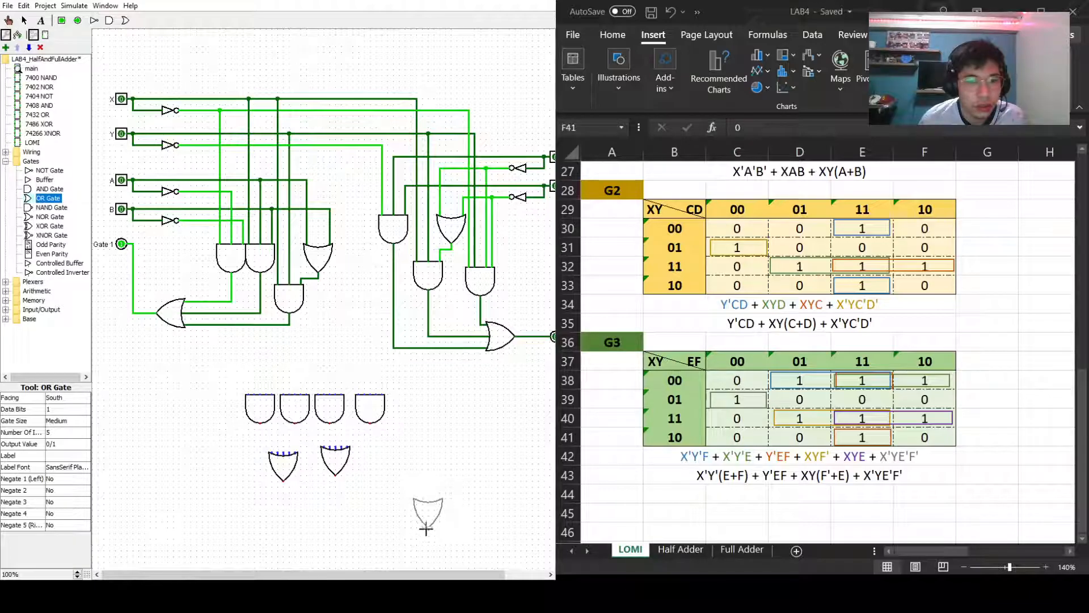
left_click(411, 498)
left_click(471, 449)
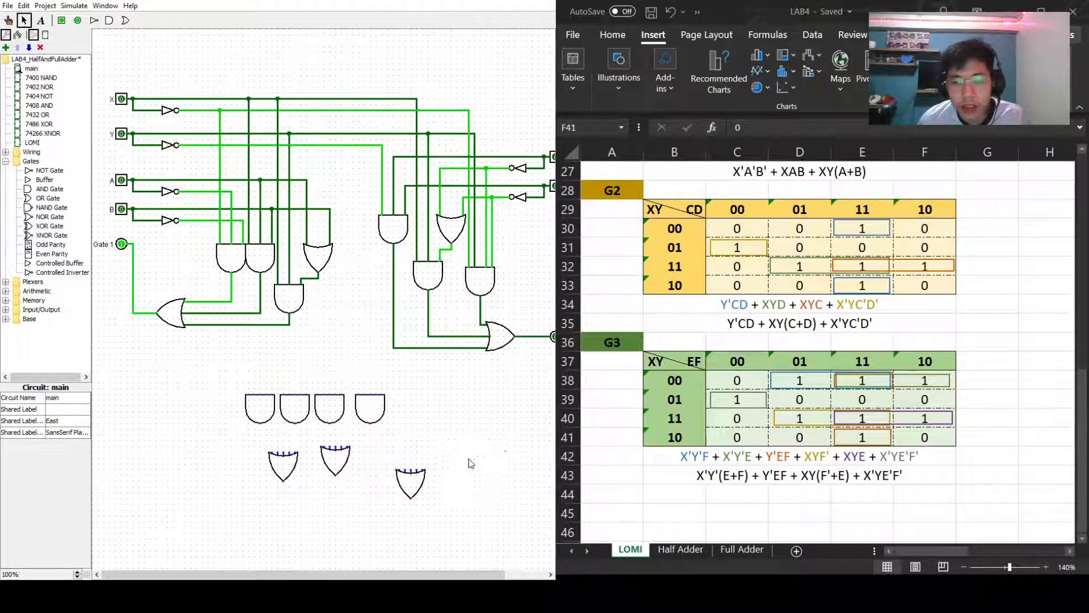
Select the rightmost of the four new AND gates.
left_click(367, 413)
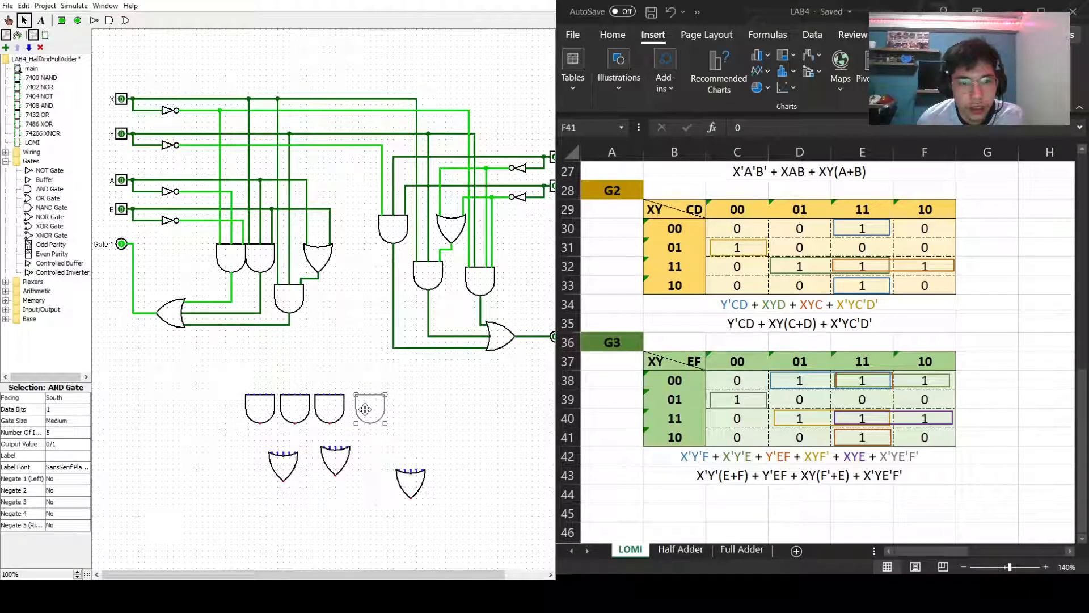
Move the leftmost spare AND gate out of its row to a spot below the Gate 1 OR gate.
left_click_drag(265, 413, 203, 389)
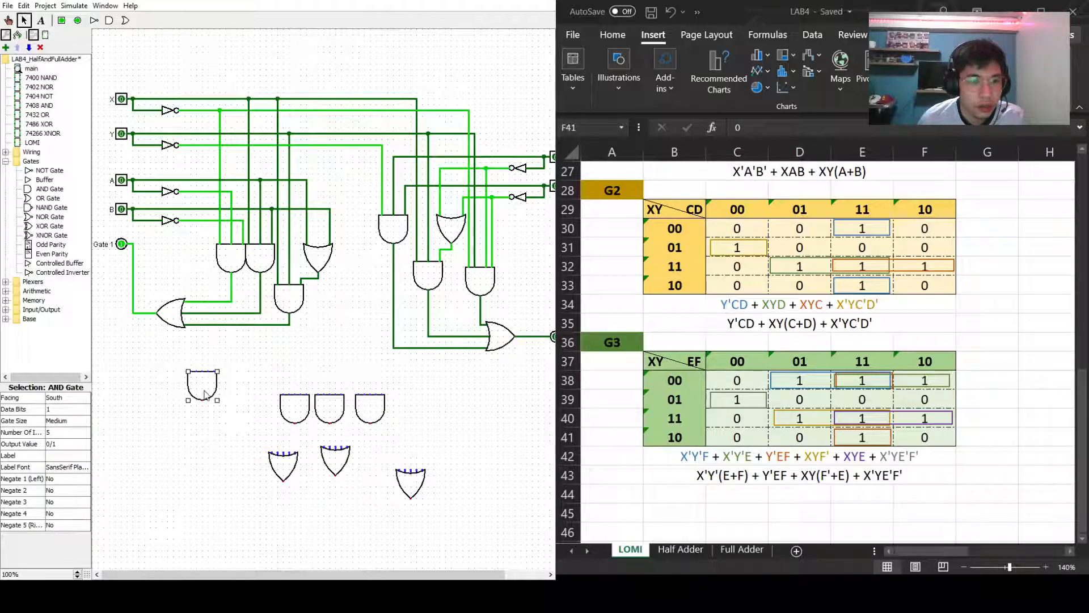
left_click(55, 411)
left_click(59, 448)
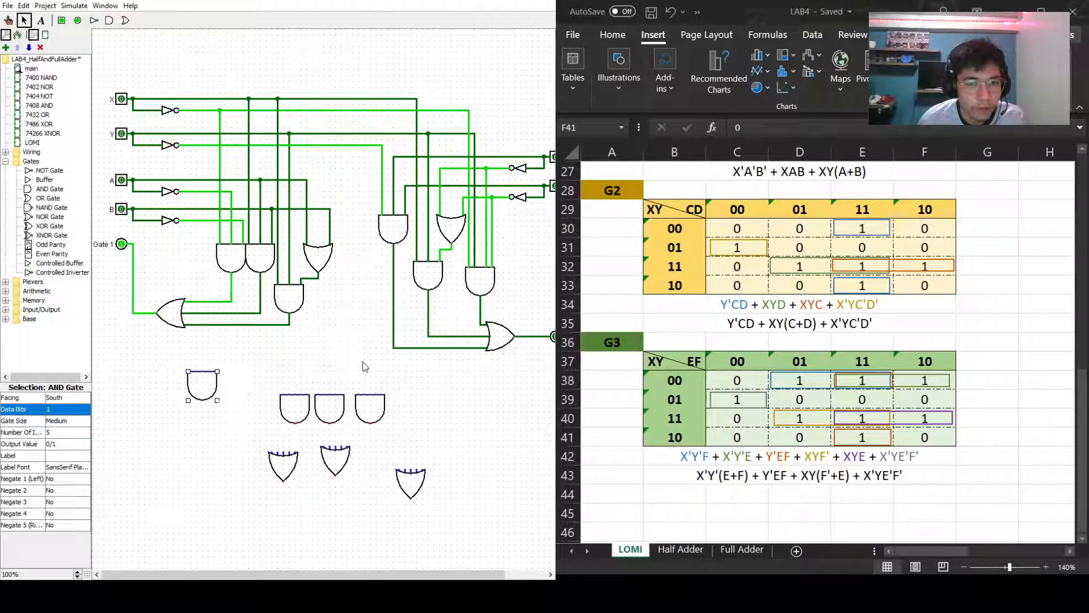
left_click(364, 364)
scroll(478, 441, "right", 2)
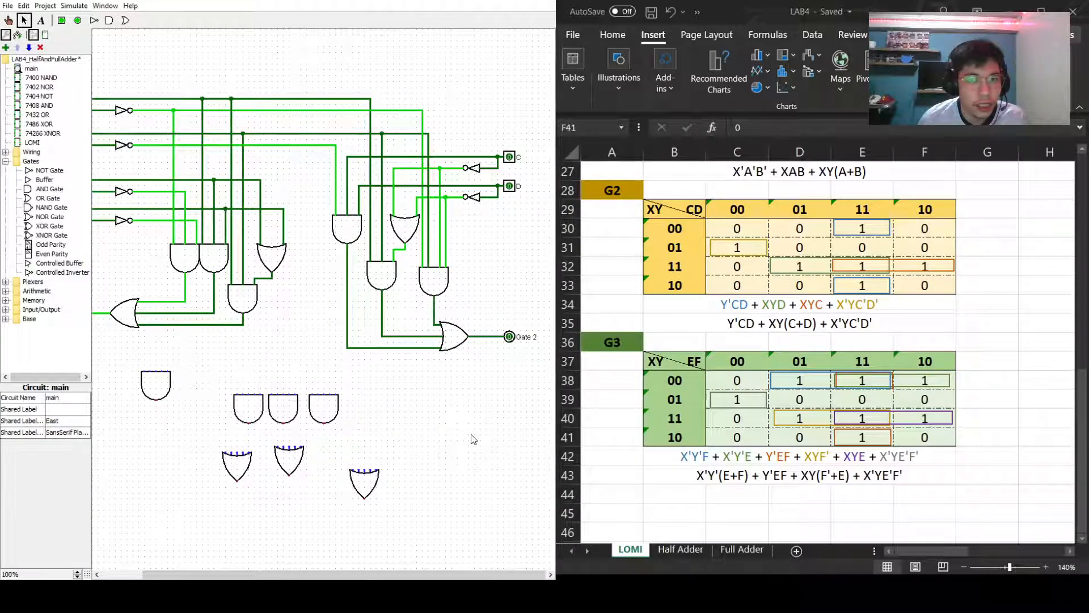
left_click(78, 20)
left_click(411, 383)
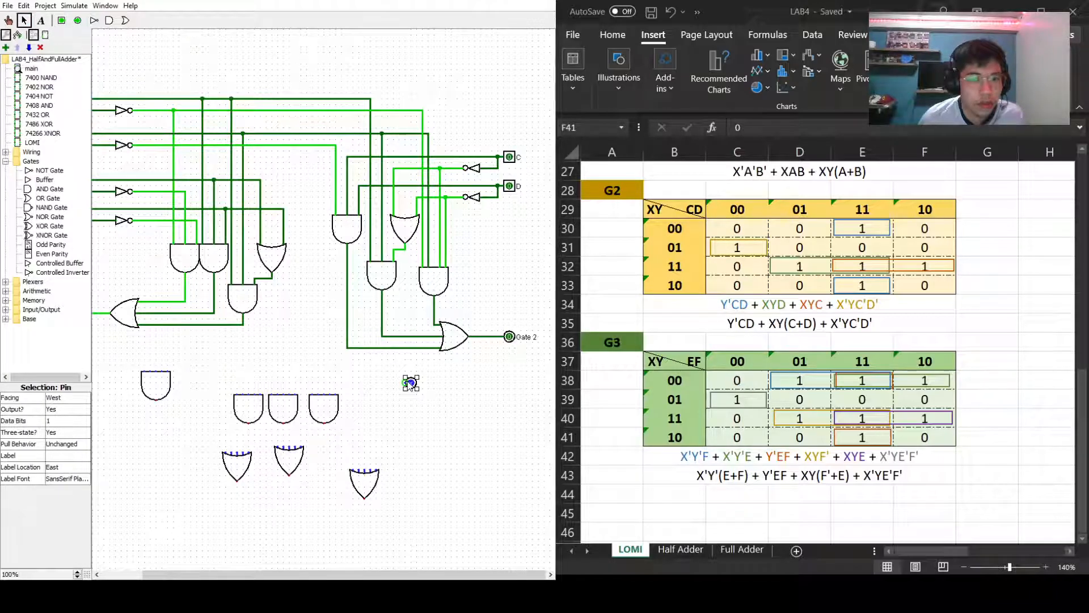
key("Delete")
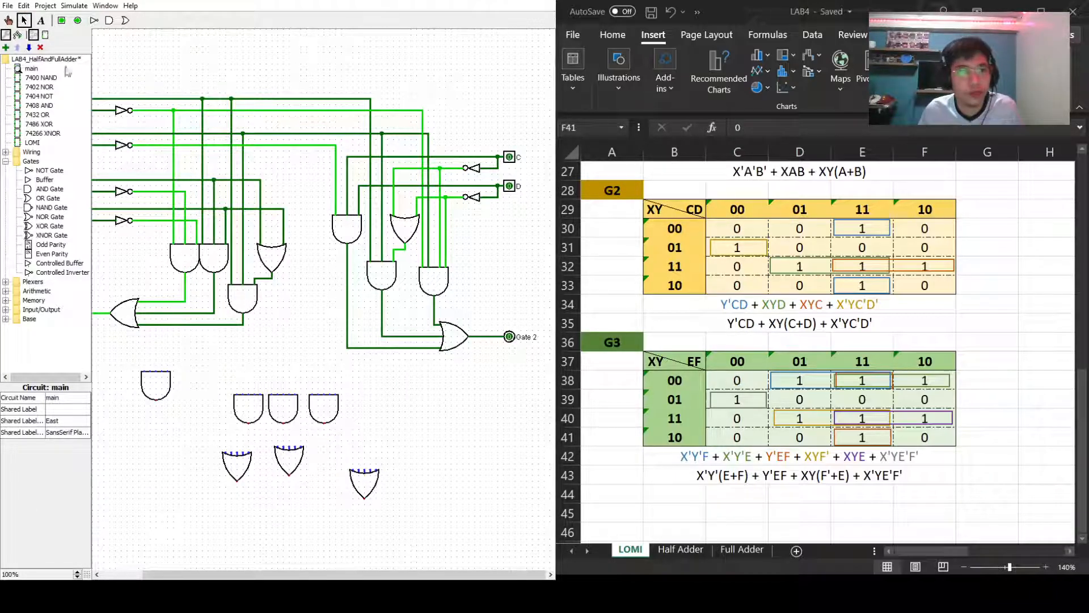
Place an east-facing input pin below the Gate 2 circuit and label it E.
left_click(63, 21)
left_click(410, 400)
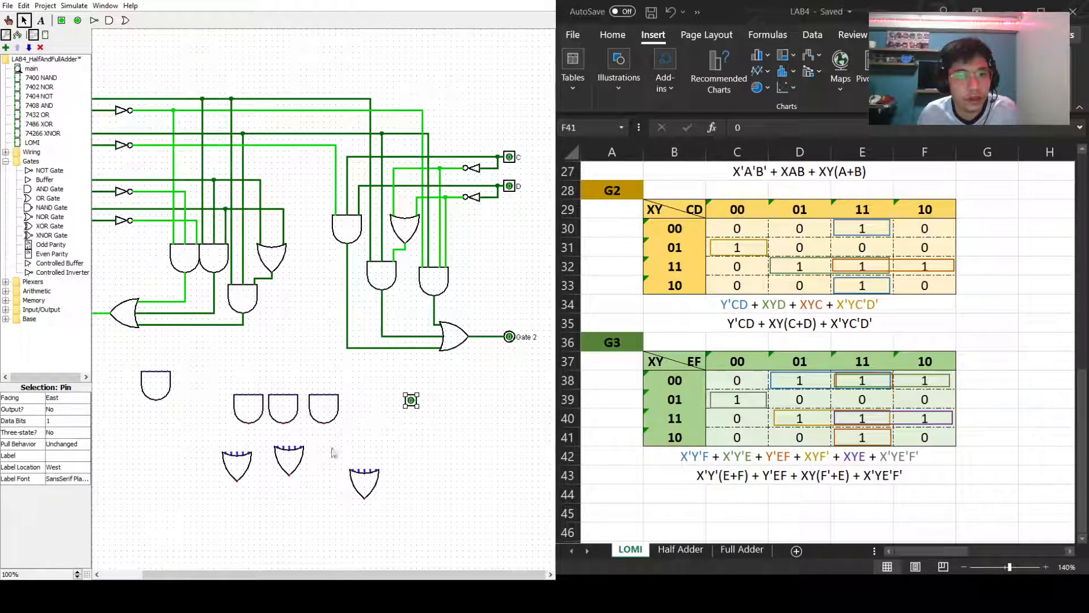
left_click(65, 399)
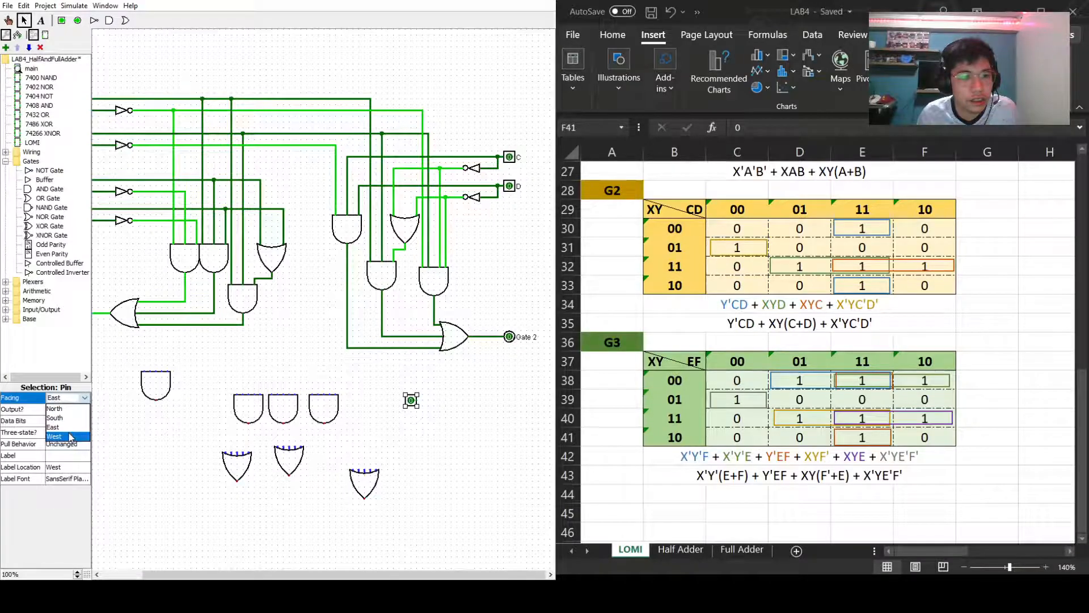
left_click(67, 426)
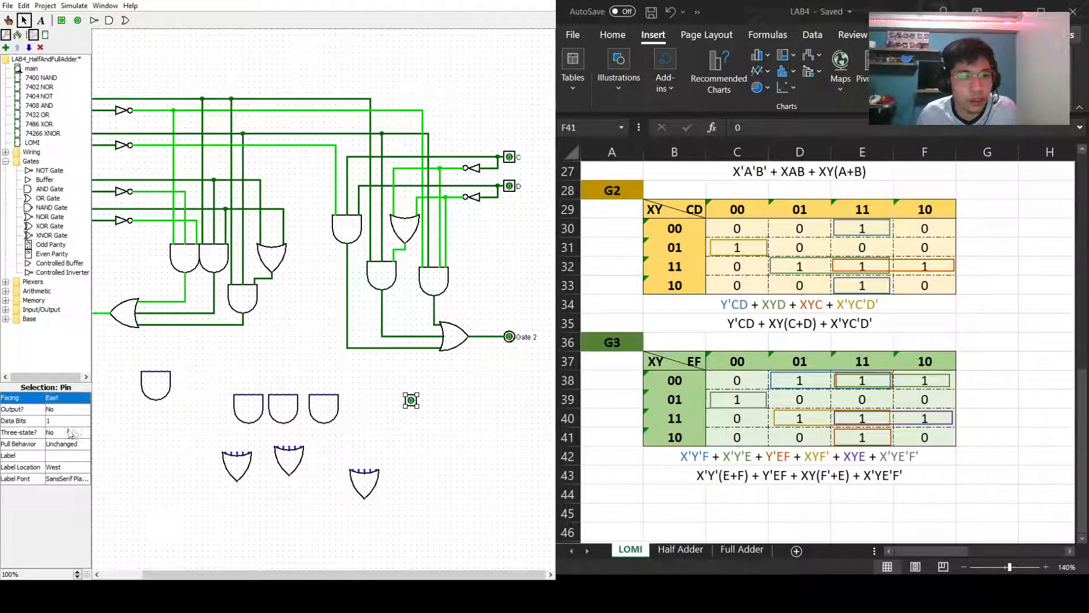
left_click(50, 454)
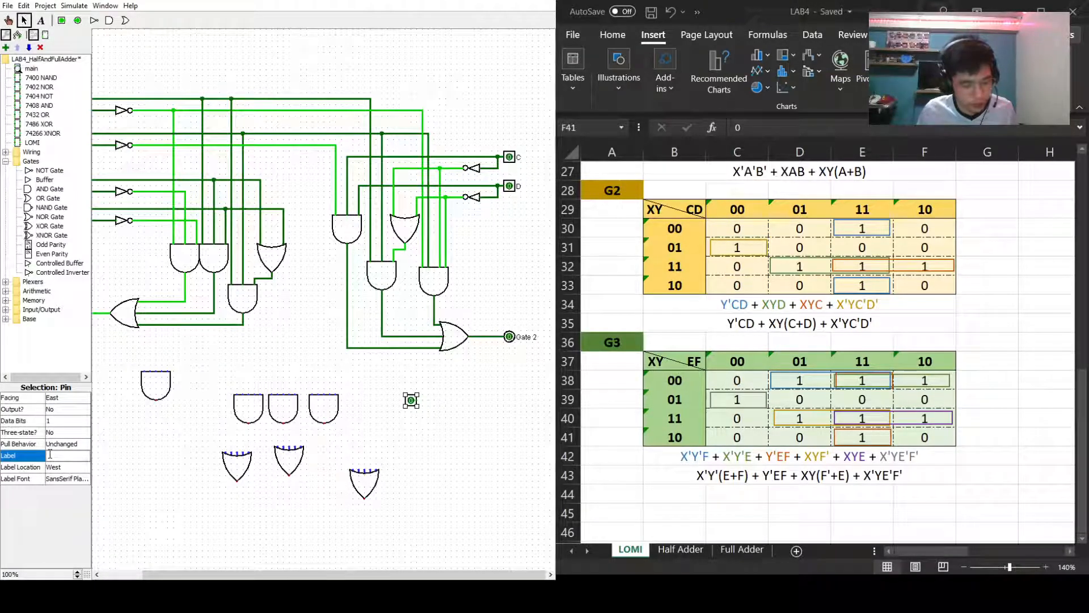
type("E")
key("Return")
left_click(457, 430)
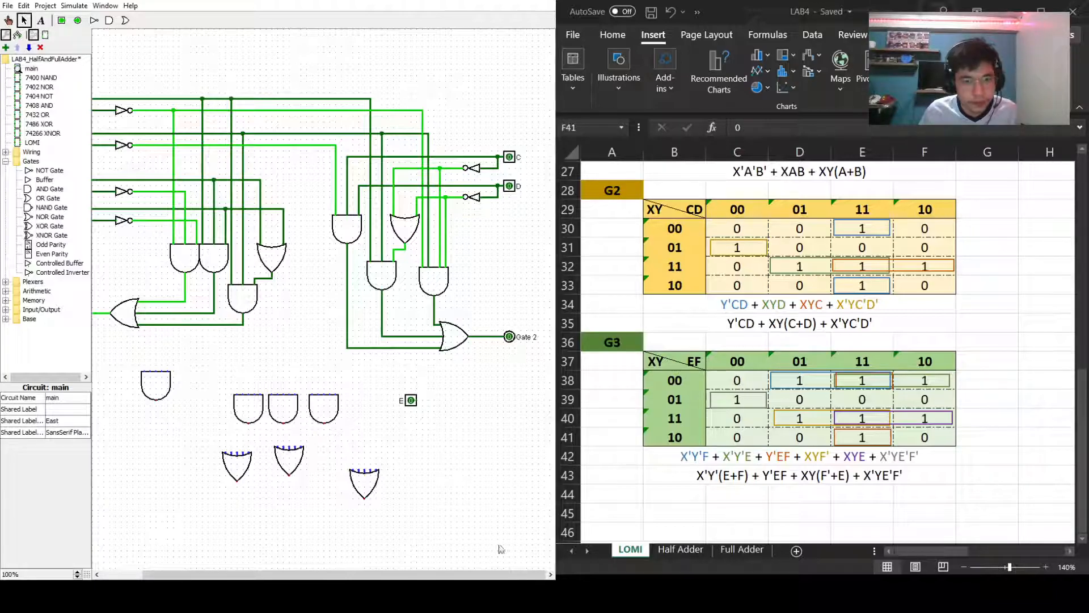
Move the E pin to below the Gate 1 circuit and the separated AND gate down beside the spare OR gates.
left_click_drag(499, 574, 458, 574)
left_click_drag(461, 402, 119, 367)
left_click_drag(205, 400, 211, 486)
Replace the E pin with a copy of the X and Y pins and their NOT gates below the Gate 1 circuit.
left_click(102, 88)
left_click_drag(104, 104, 195, 167)
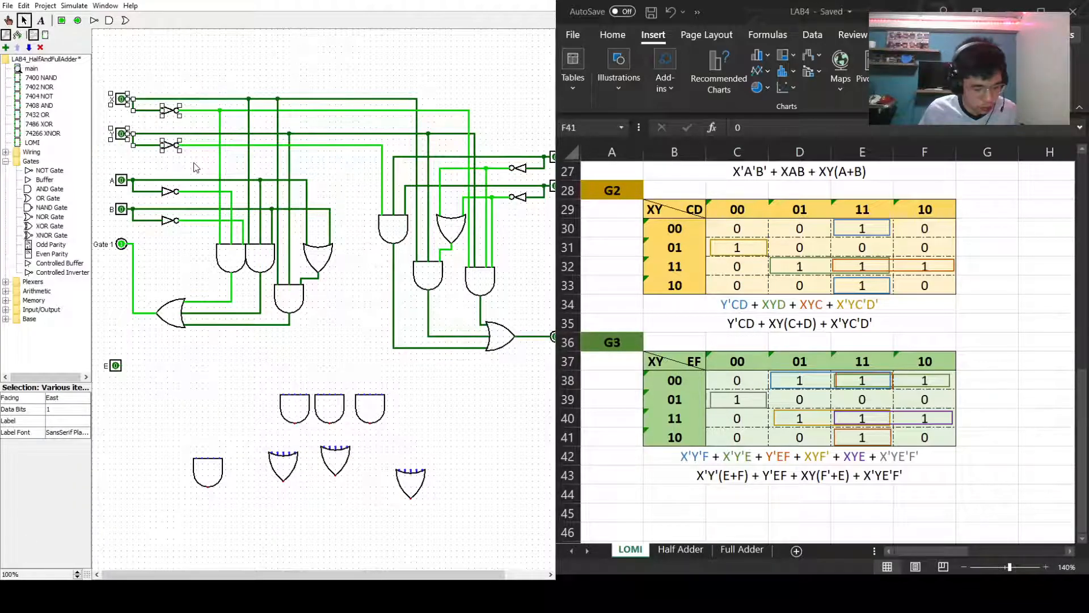
left_click(117, 367)
key("Delete")
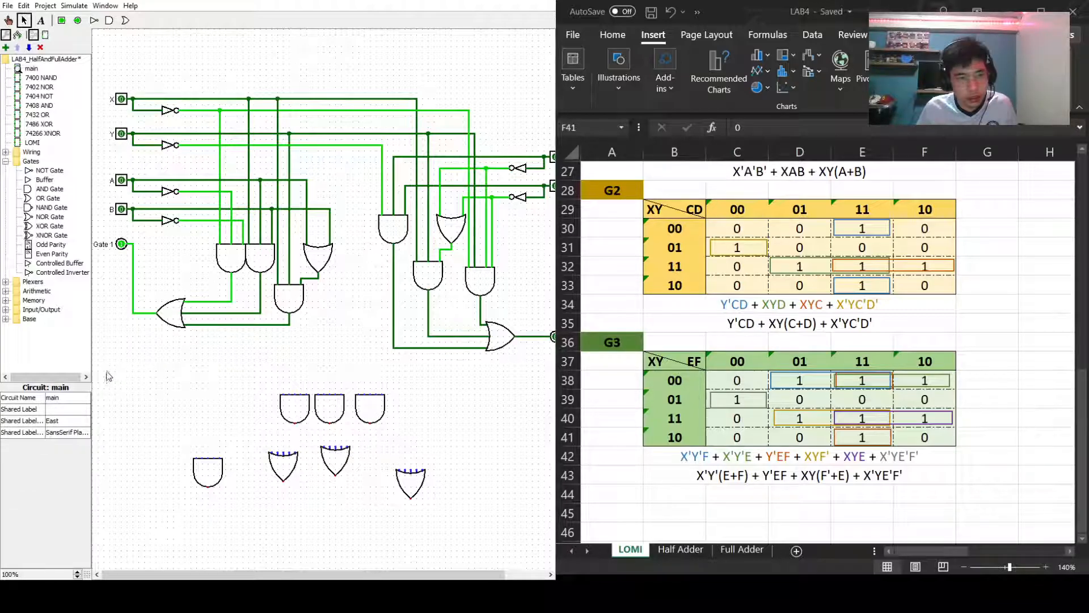
key("ctrl+v")
left_click_drag(173, 120, 167, 371)
left_click(211, 363)
Relabel the copied X pin as E and the copied Y pin as F.
left_click(116, 363)
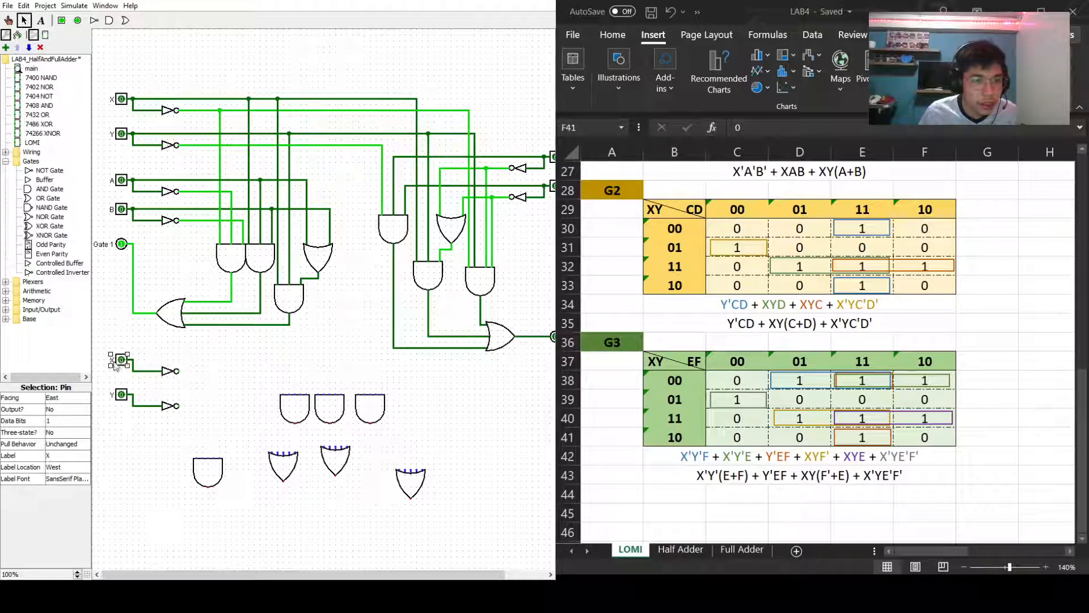
left_click(70, 459)
type("E")
key("Return")
left_click(163, 490)
left_click(122, 397)
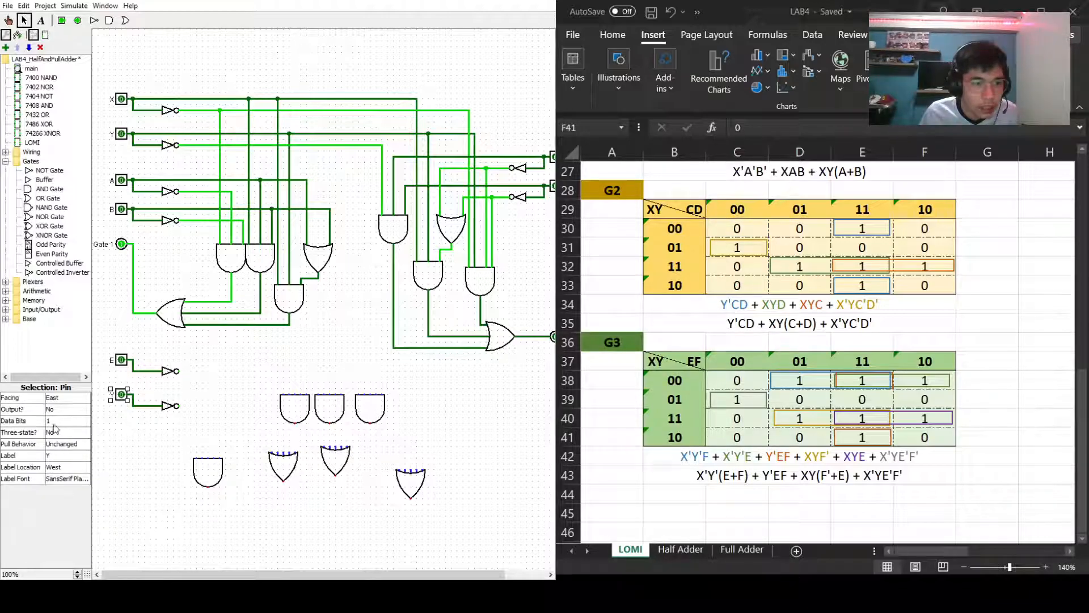
left_click(59, 457)
type("F")
key("Return")
left_click(156, 458)
Extend horizontal wires from the E and F pins and shift the spare gates down to clear space.
left_click_drag(135, 361, 481, 366)
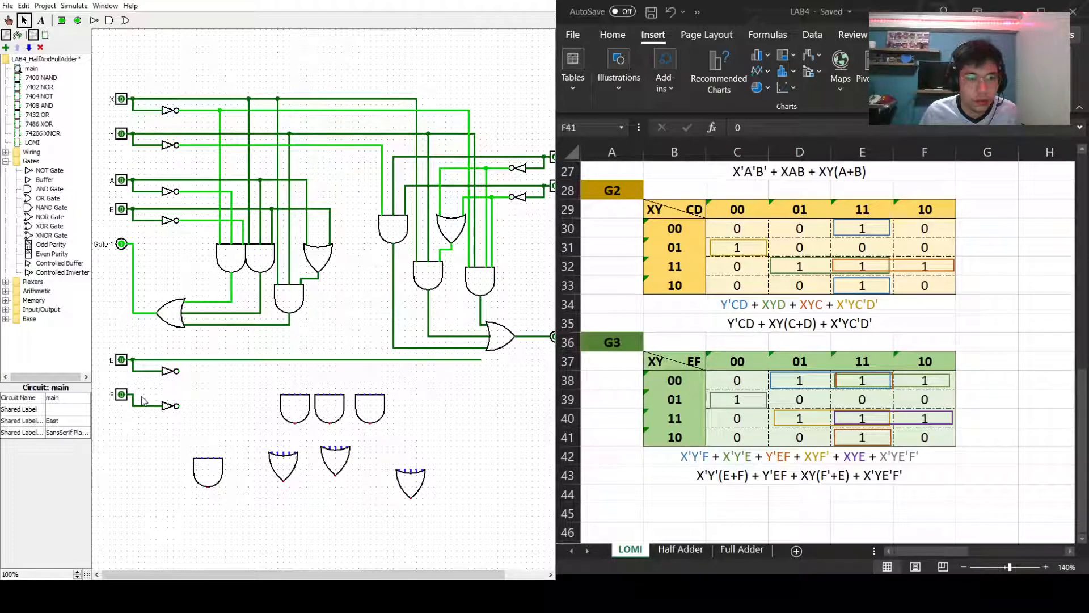
left_click_drag(136, 399, 463, 517)
left_click_drag(361, 418, 395, 512)
left_click(272, 466)
left_click_drag(272, 467, 278, 513)
scroll(174, 348, "down", 3)
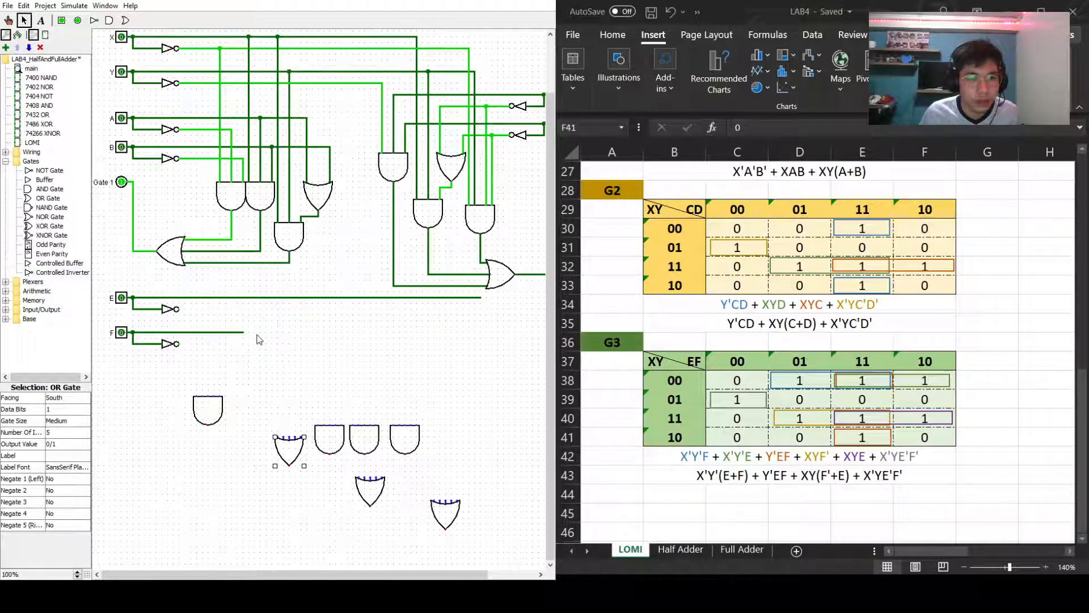
Draw a wire down from the X' line past the F row and place the leftmost spare AND gate beneath it.
left_click_drag(220, 414, 243, 397)
left_click(319, 375)
scroll(794, 340, "down", 1)
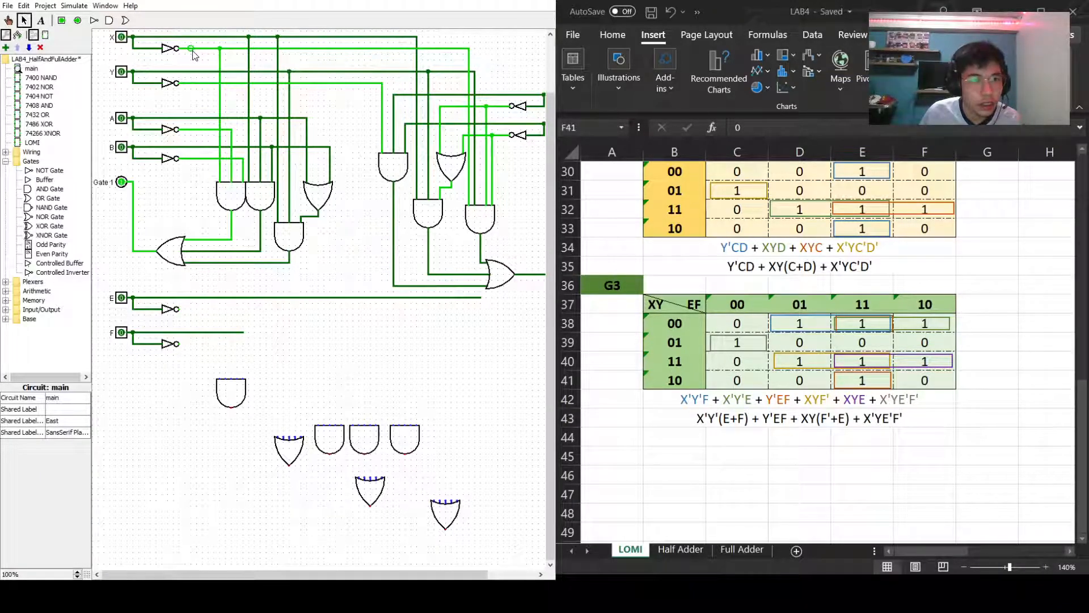
left_click_drag(196, 51, 213, 398)
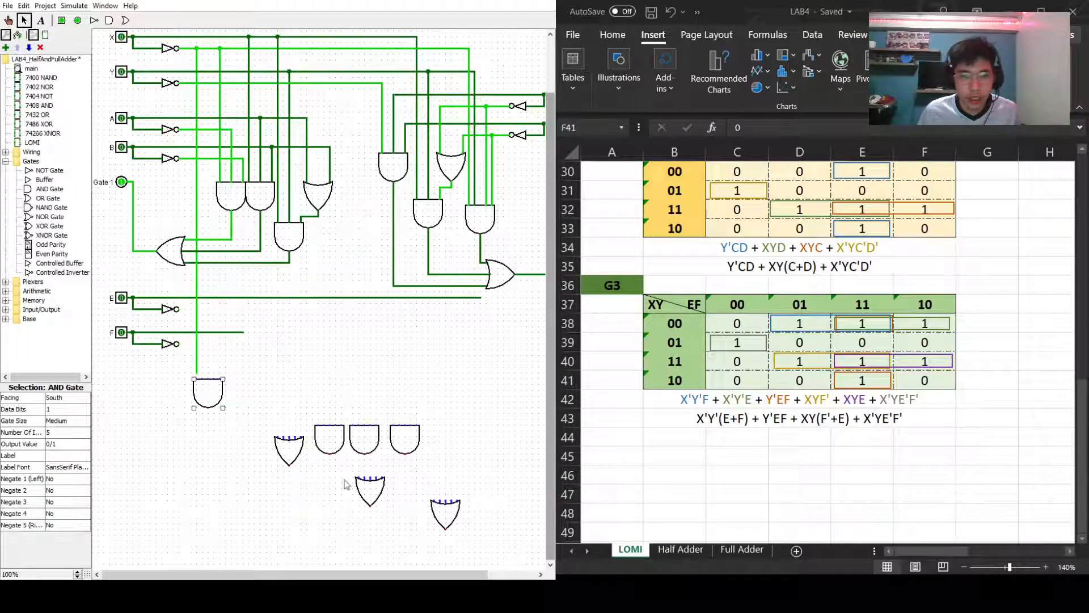
left_click_drag(208, 404, 208, 433)
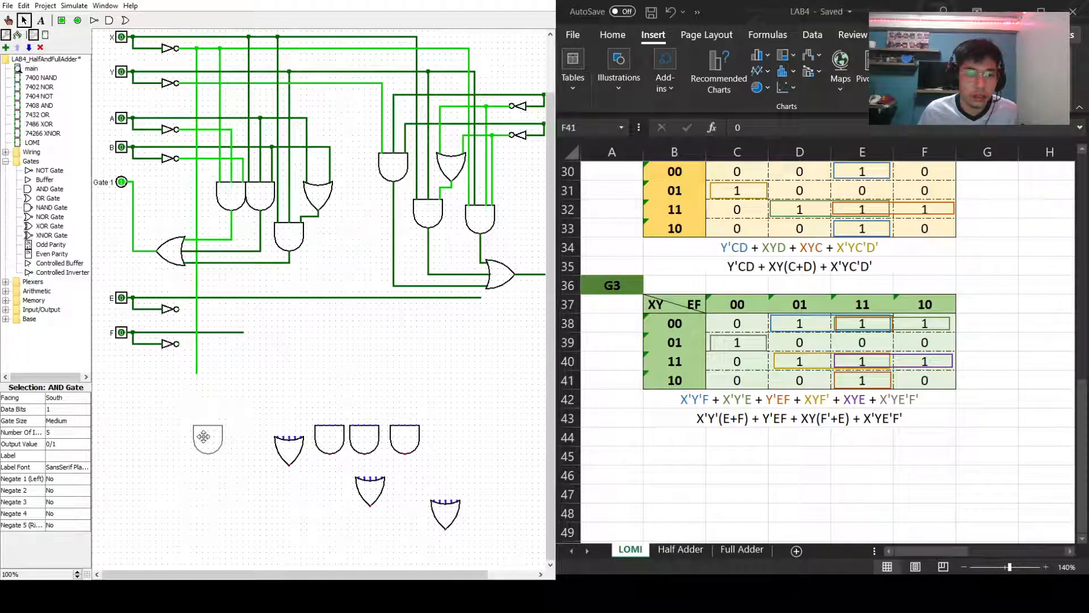
Set that AND gate to 3 inputs and wire the X' and Y' lines to it.
left_click(55, 432)
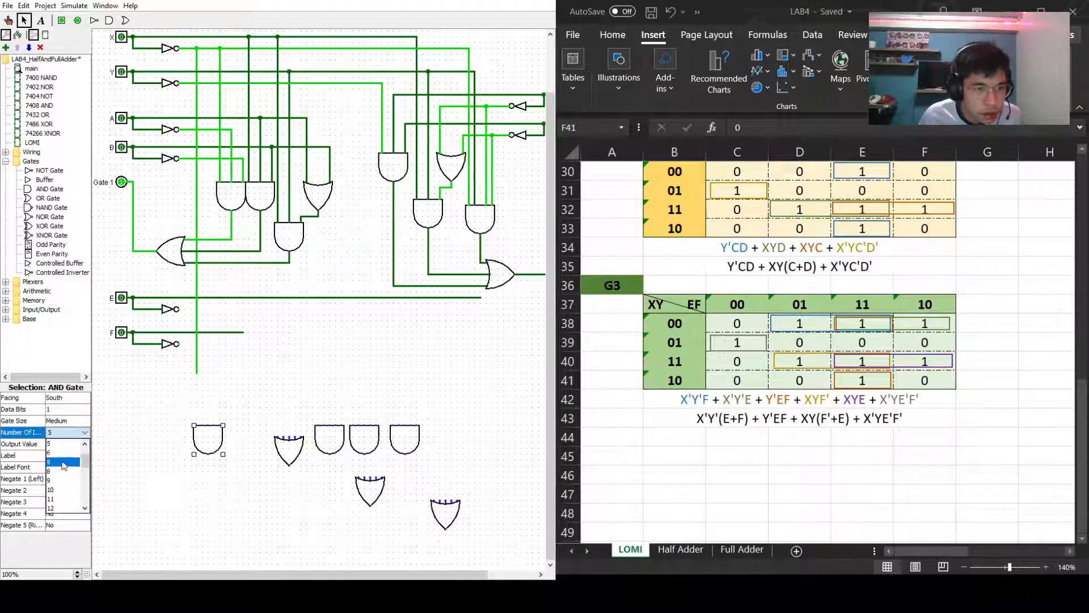
left_click(62, 454)
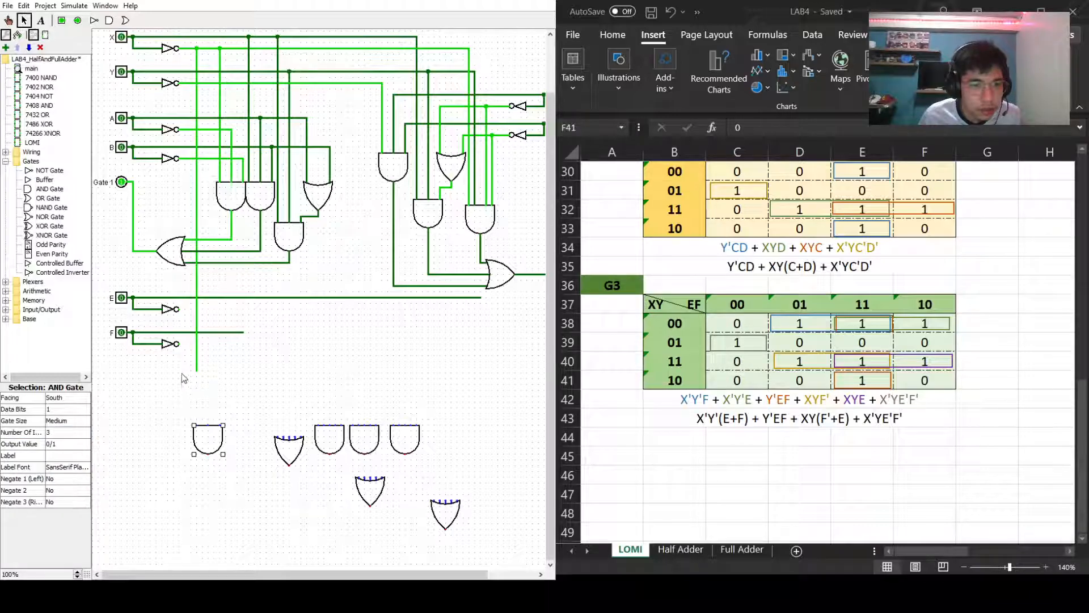
left_click_drag(197, 375, 209, 83)
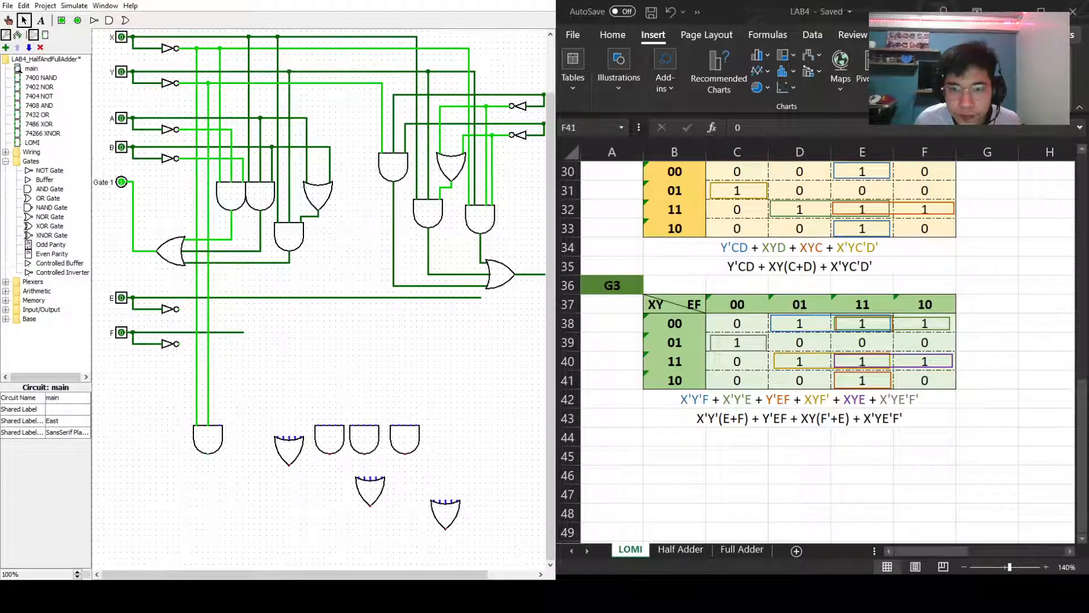
Set the leftmost spare OR gate to 2 inputs, keeping its data bits at 1.
left_click(289, 448)
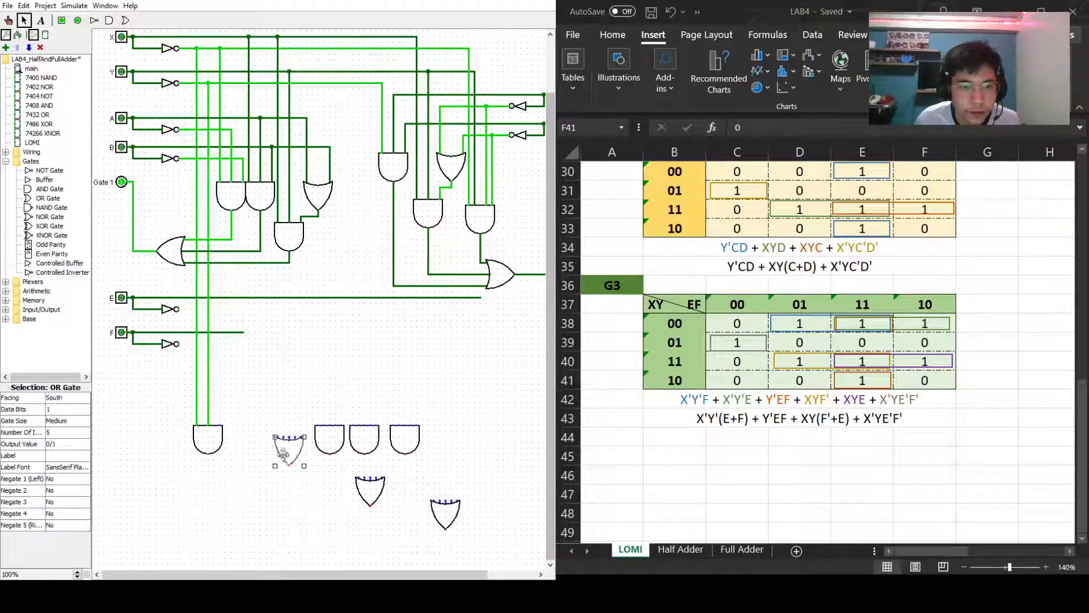
left_click(55, 409)
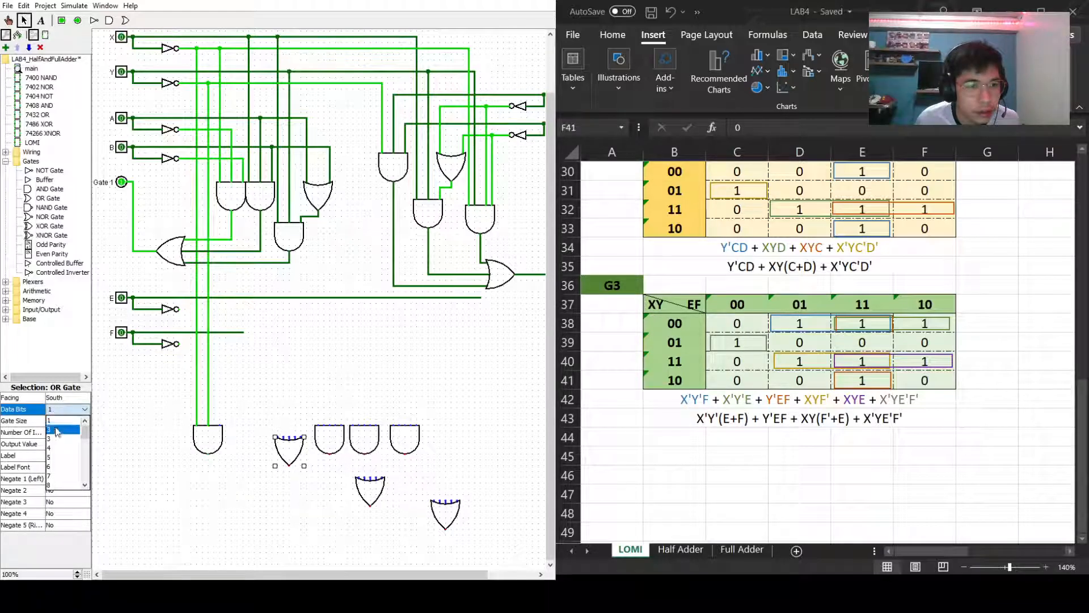
left_click(58, 429)
left_click(67, 409)
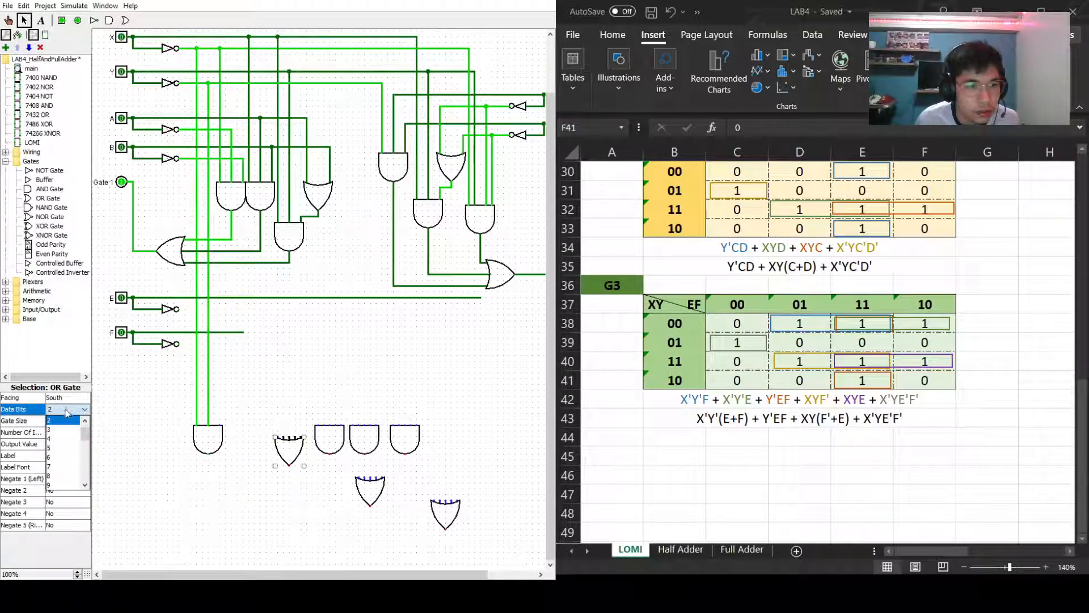
left_click(67, 421)
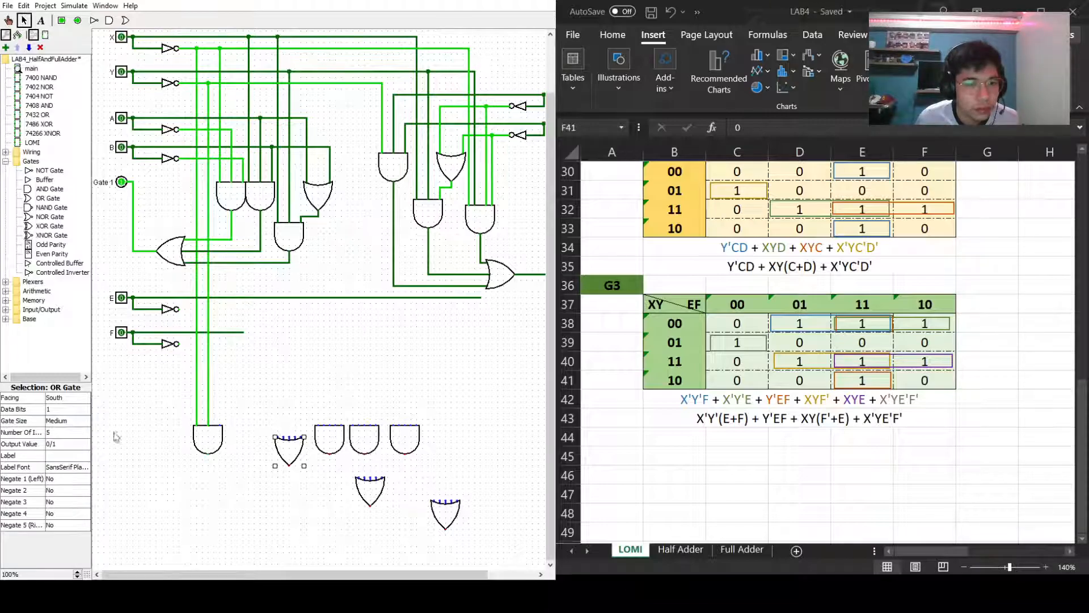
left_click(66, 432)
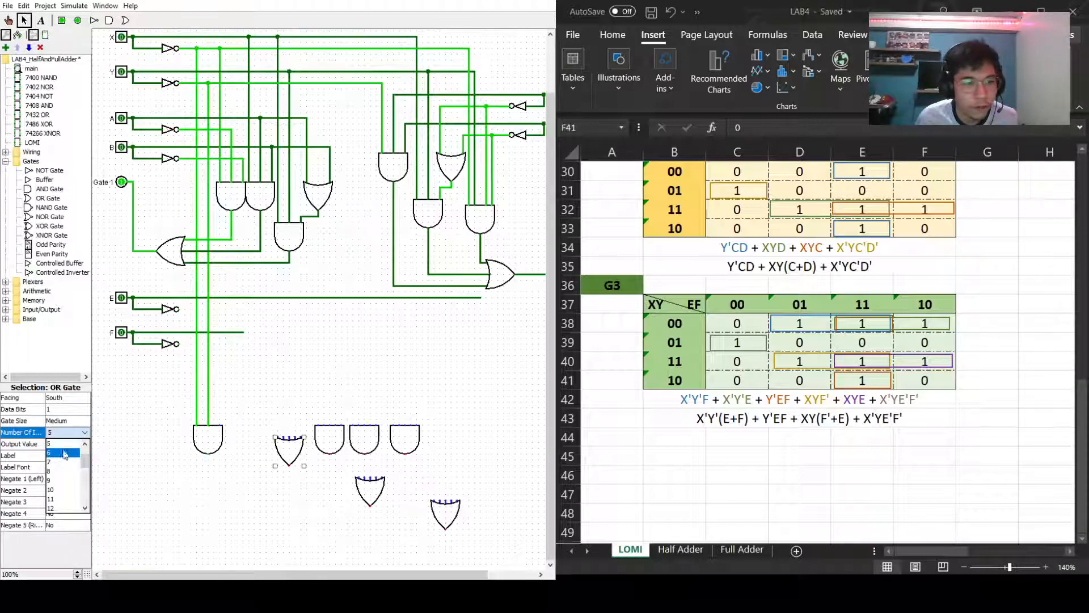
left_click(60, 445)
Place the two-input OR gate just below the F line and wire F to its right input.
left_click(364, 483)
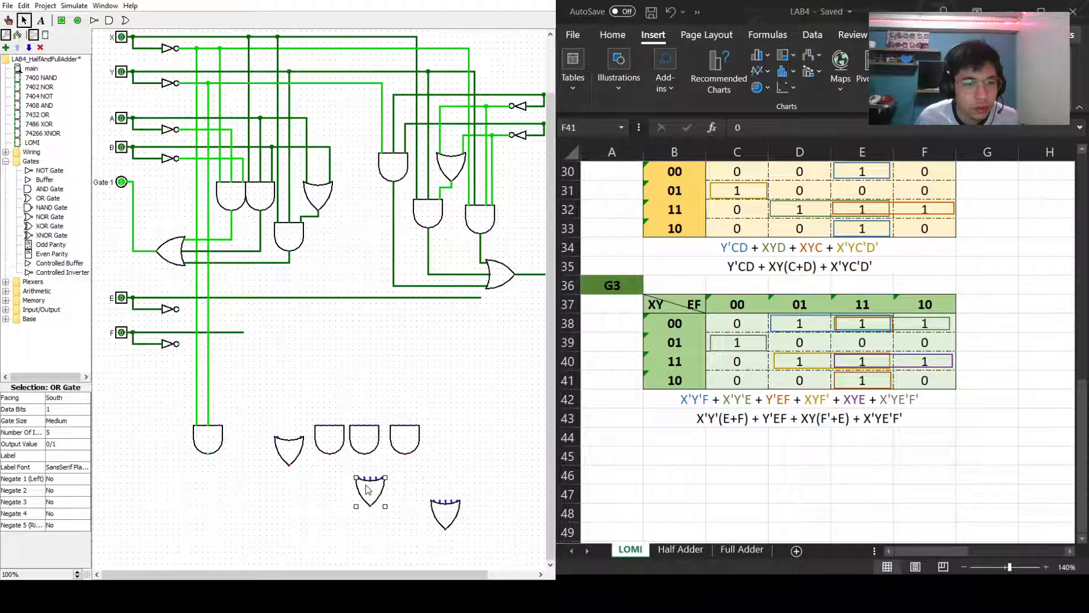
left_click(292, 451)
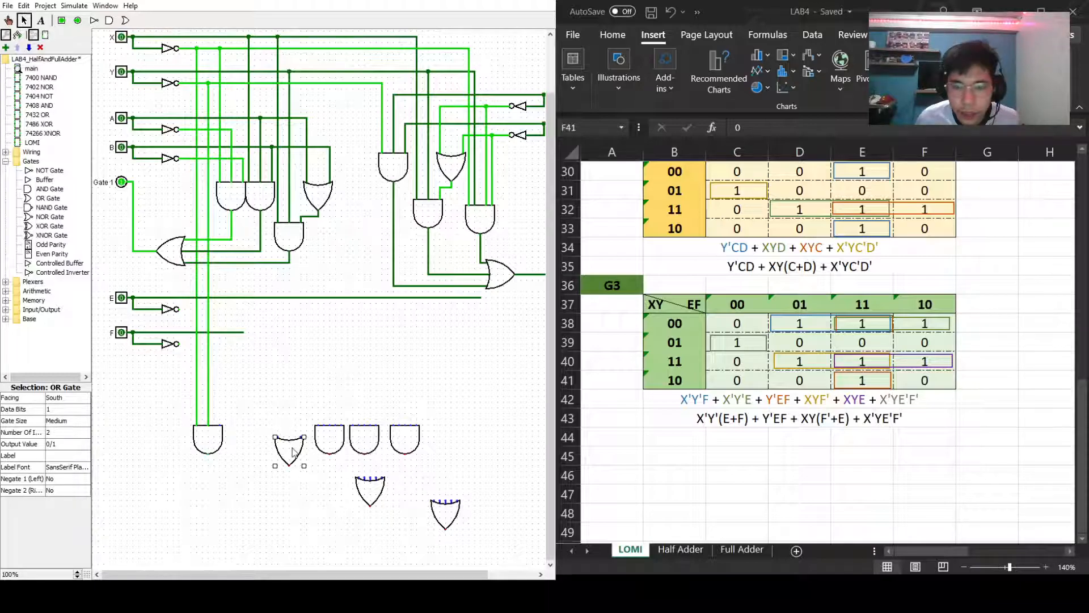
left_click_drag(292, 451, 238, 380)
left_click_drag(243, 334, 250, 367)
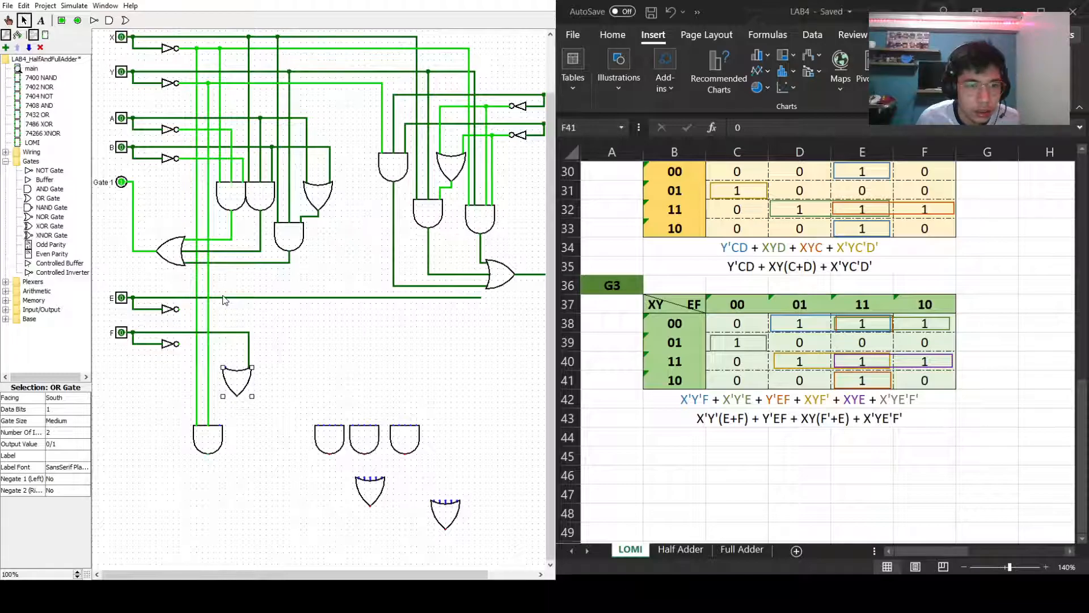
Extend the F' and E' lines from their NOT gates and wire E to the OR gate's left input.
left_click_drag(182, 343, 371, 350)
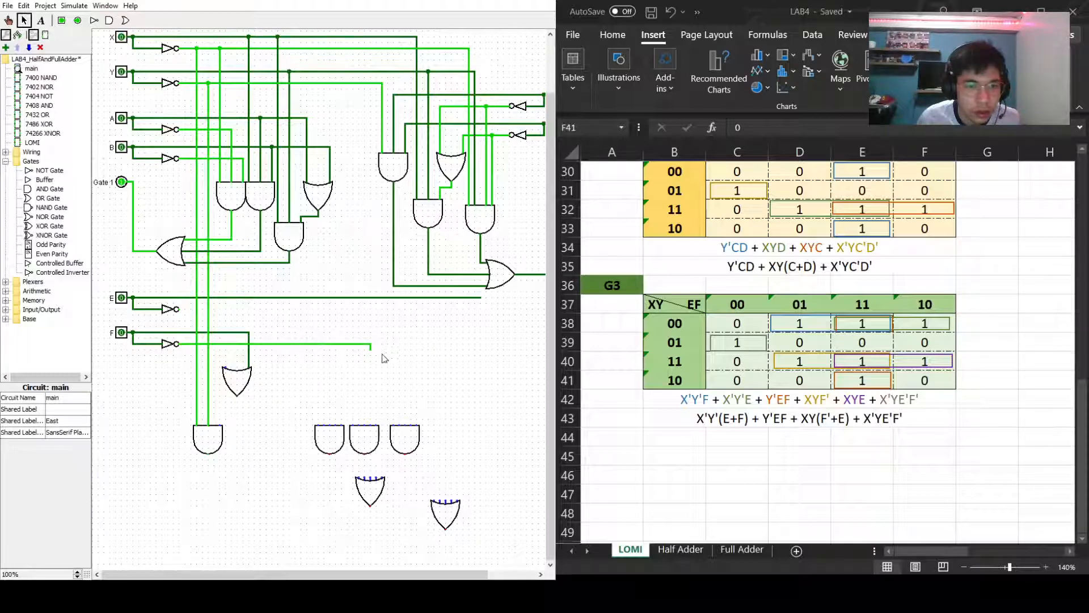
left_click_drag(179, 309, 440, 310)
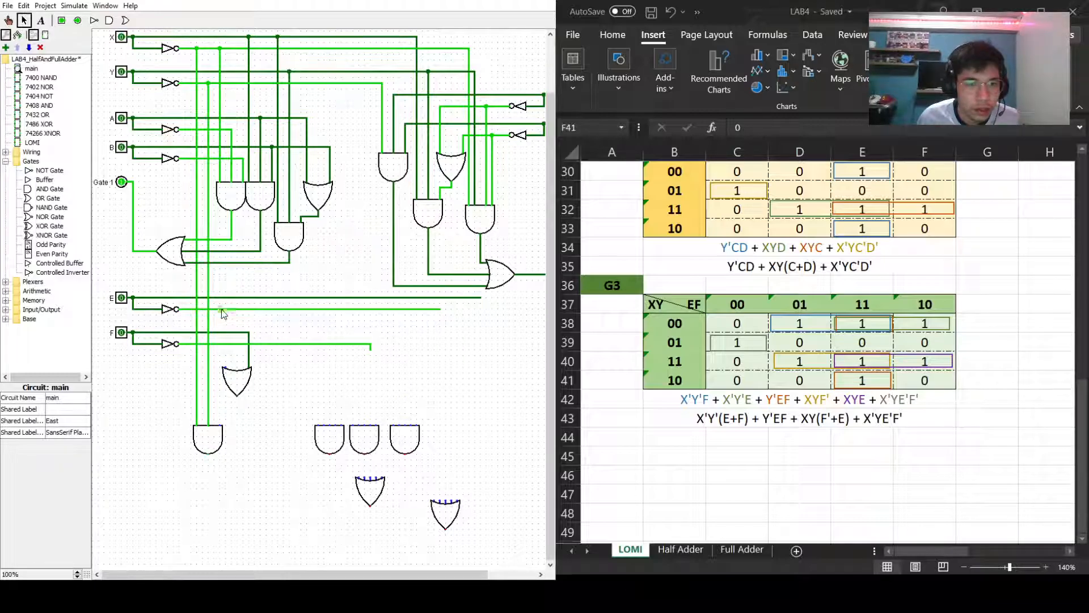
left_click_drag(225, 298, 226, 370)
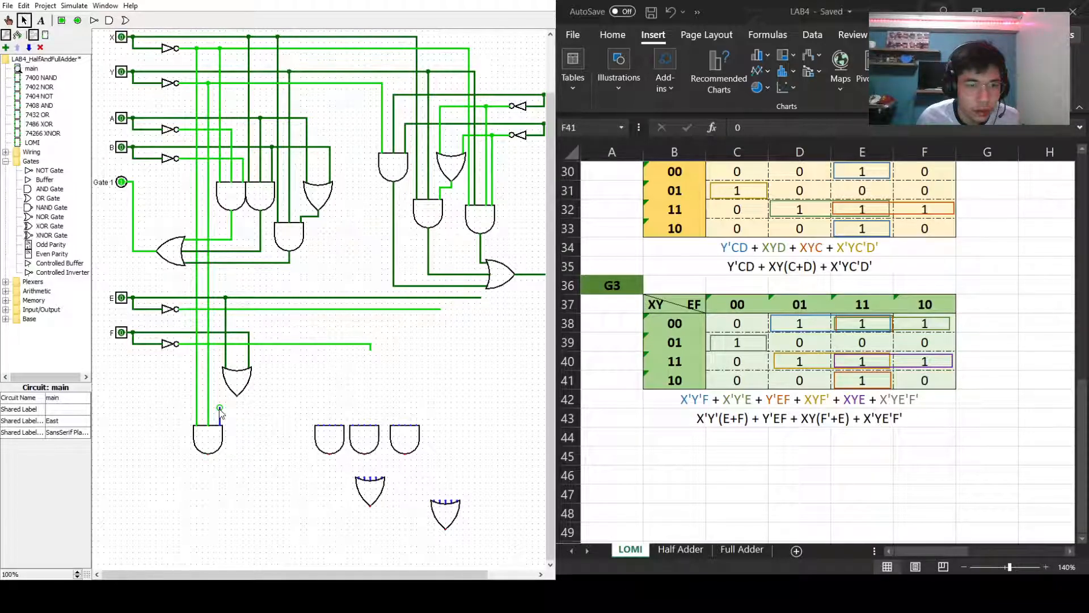
Wire the E+F OR gate's output to the AND gate's third input and move the AND gate slightly up.
mouse_move(222, 411)
left_mouse_down()
mouse_move(239, 410)
mouse_move(237, 397)
left_mouse_up()
left_click(212, 443)
left_click_drag(211, 442, 211, 430)
left_click(285, 428)
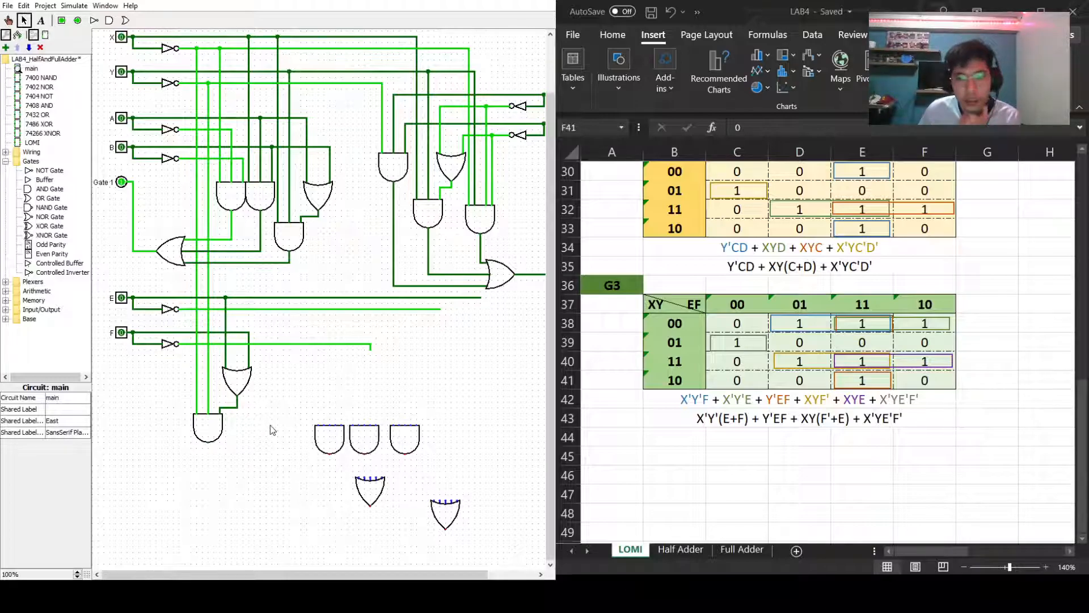
Move the X'Y' AND gate slightly up and clean up the wire joining it to the E+F OR gate, removing leftover pieces.
left_click(232, 408)
key("Delete")
left_click(218, 428)
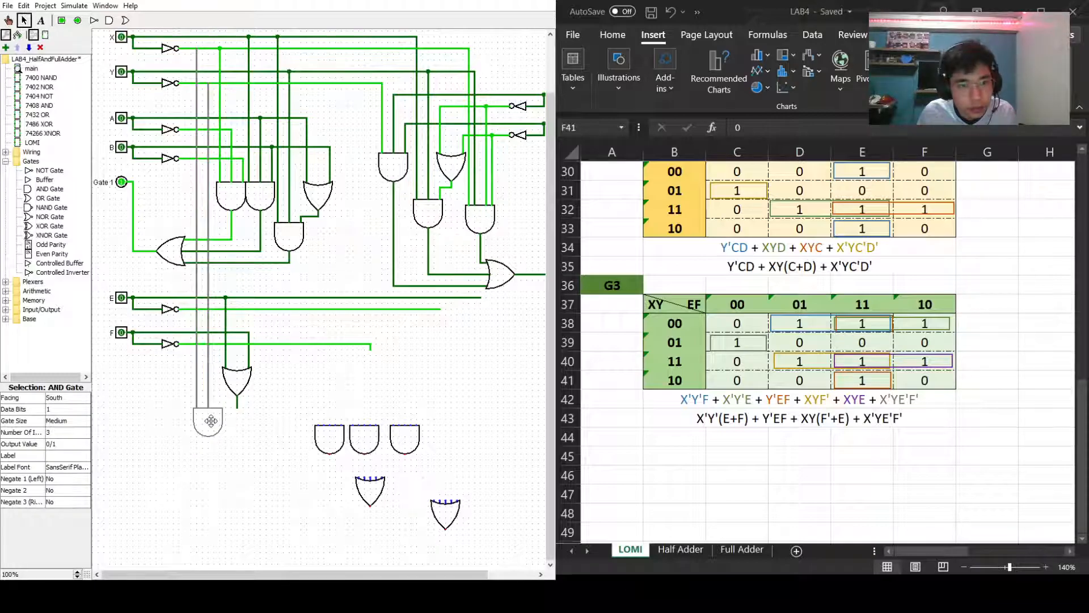
left_click(246, 418)
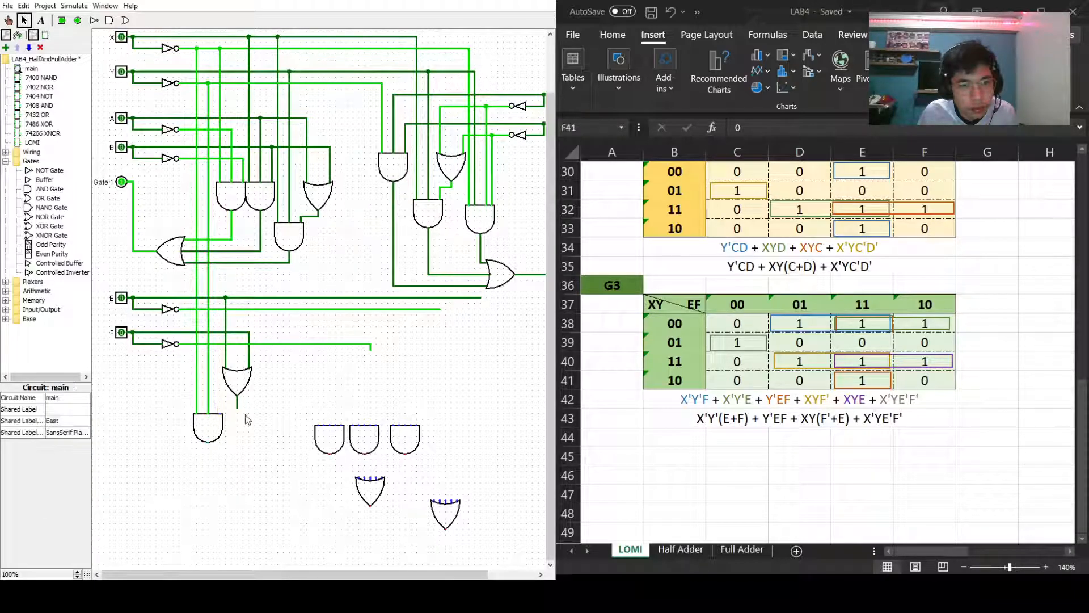
left_click_drag(211, 428, 211, 422)
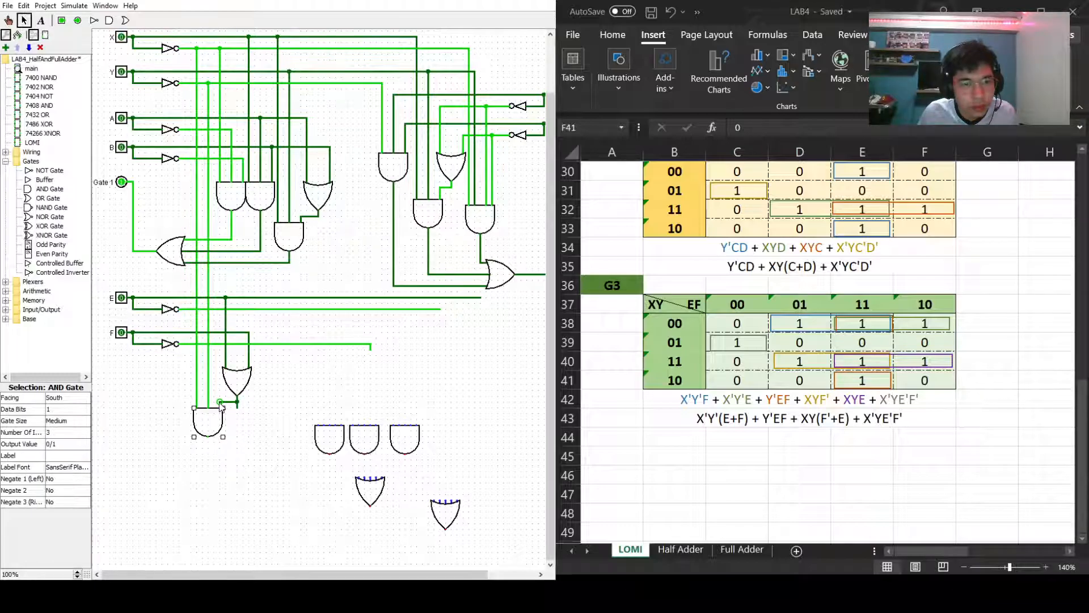
left_click(232, 415)
left_click(237, 405)
key("Delete")
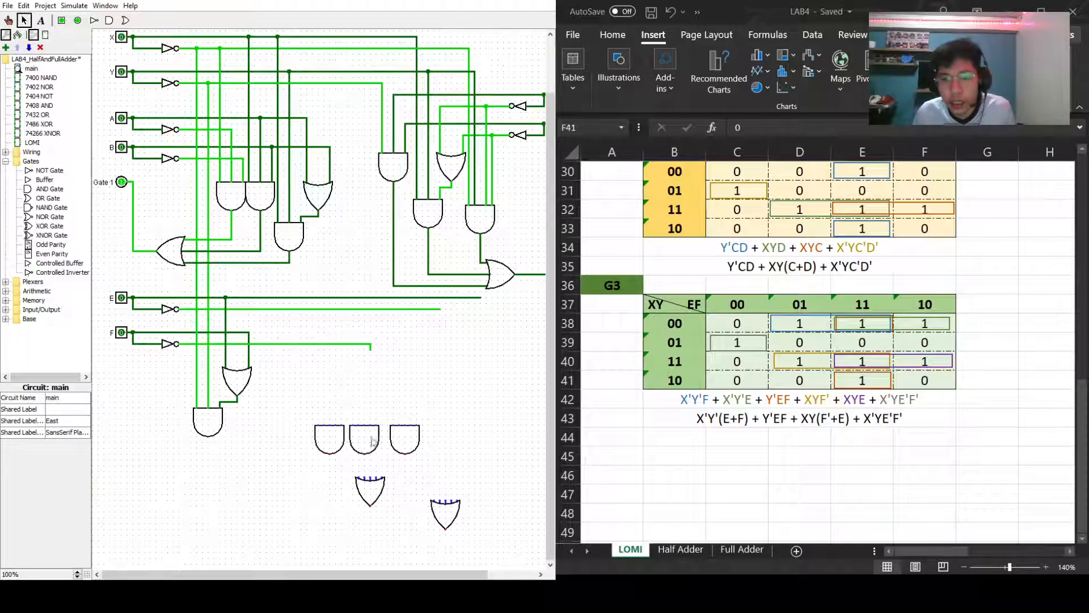
Place the leftmost spare AND gate beside the X'Y' AND gate, branch the Y' line toward it and set it to 3 inputs.
left_click_drag(331, 442, 279, 424)
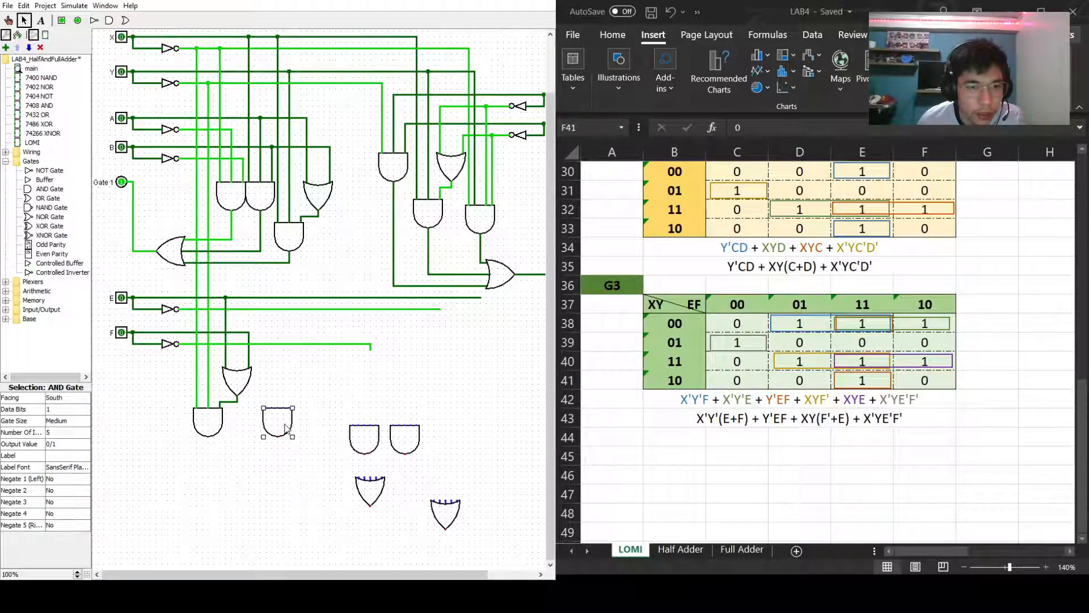
left_click(331, 382)
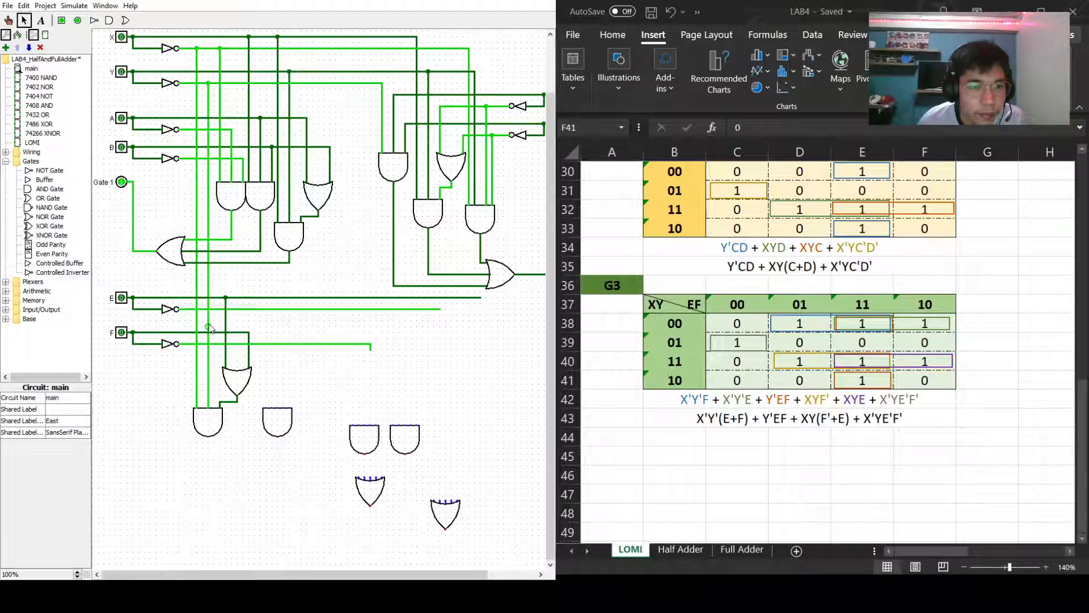
left_click_drag(208, 321, 272, 326)
left_click(278, 427)
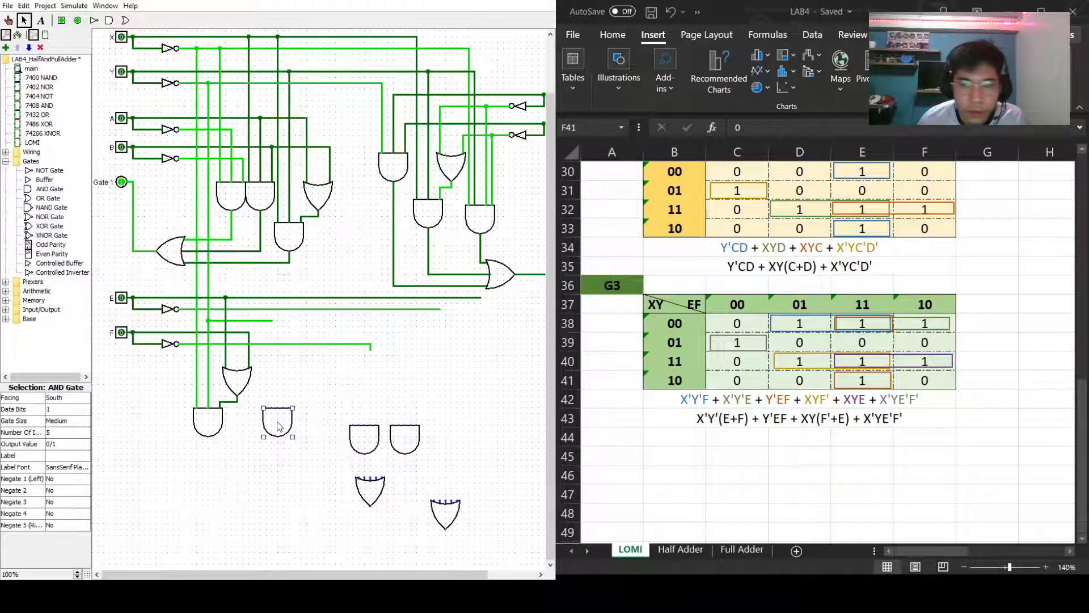
left_click(49, 433)
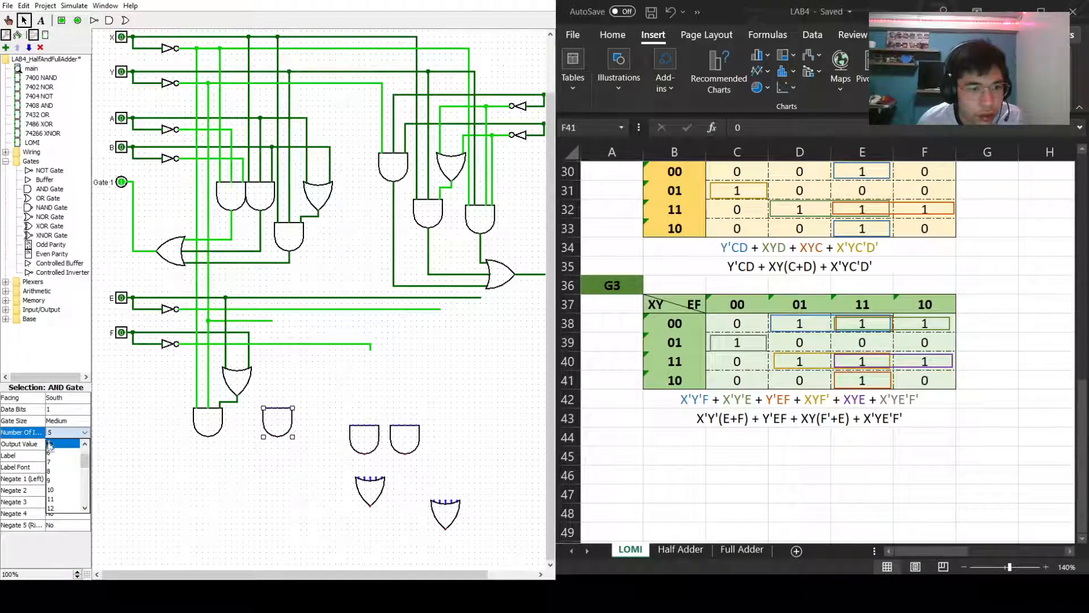
left_click(62, 458)
Wire Y', E and F to the second AND gate's three inputs, extending the F line and trimming the Y' branch's loose end.
left_click_drag(266, 407, 272, 322)
left_click(270, 322)
key("Delete")
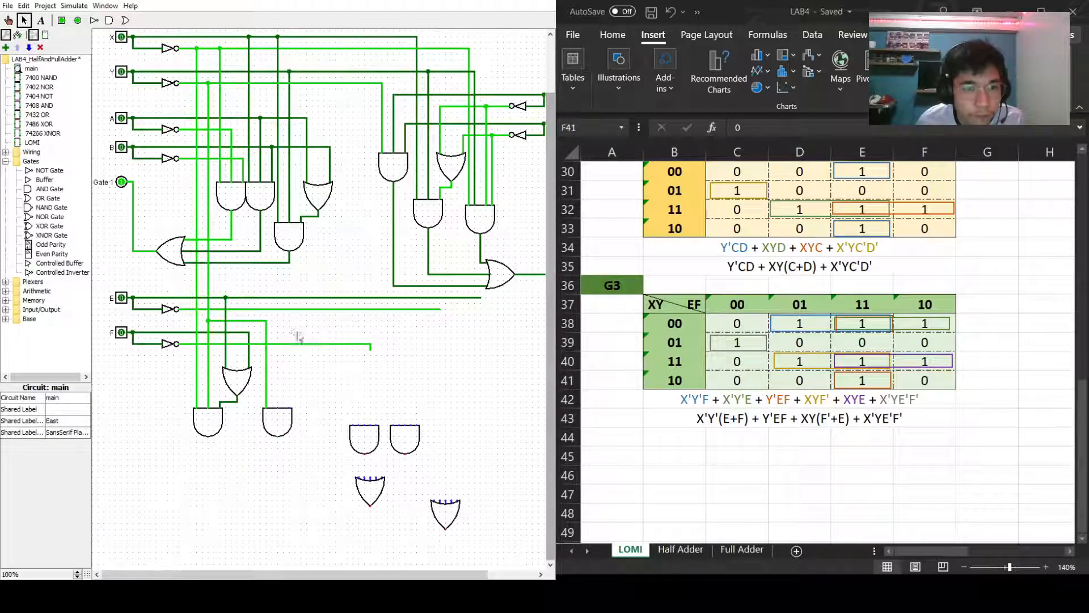
left_click_drag(278, 407, 277, 298)
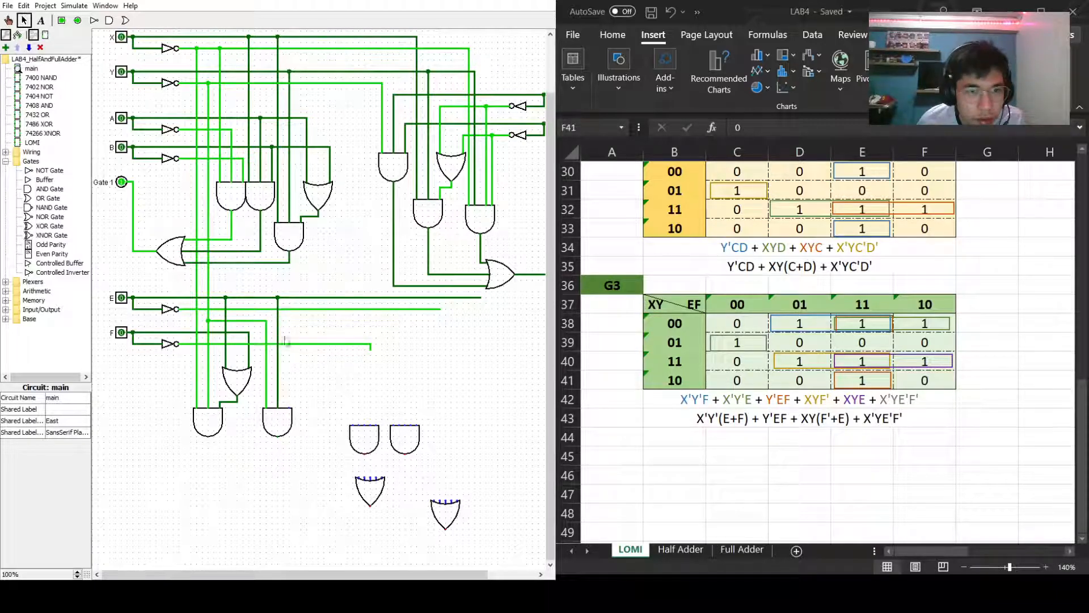
left_click_drag(249, 332, 458, 331)
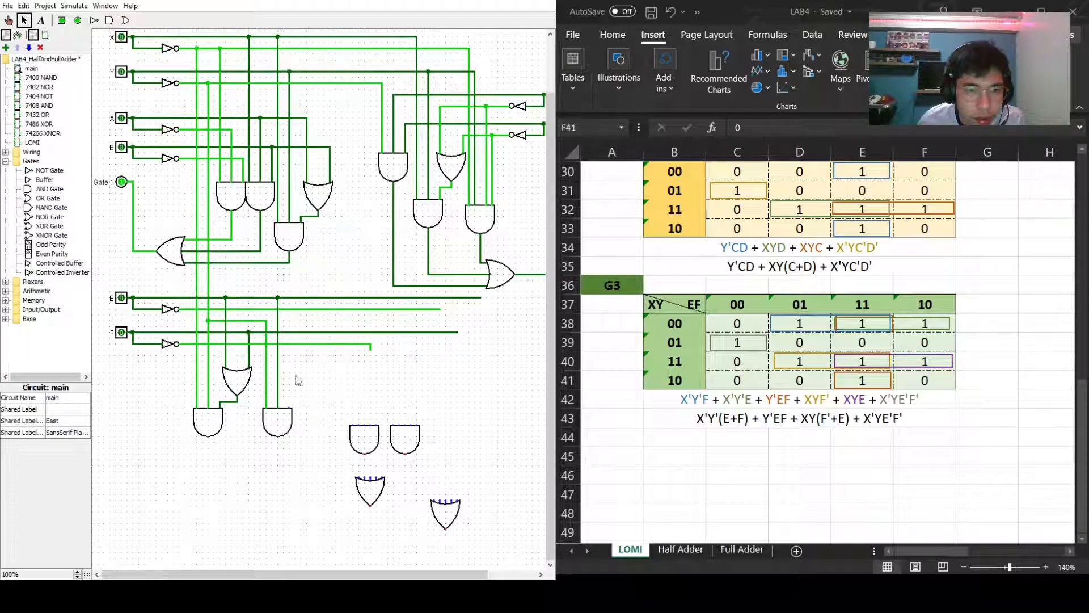
left_click_drag(289, 408, 289, 332)
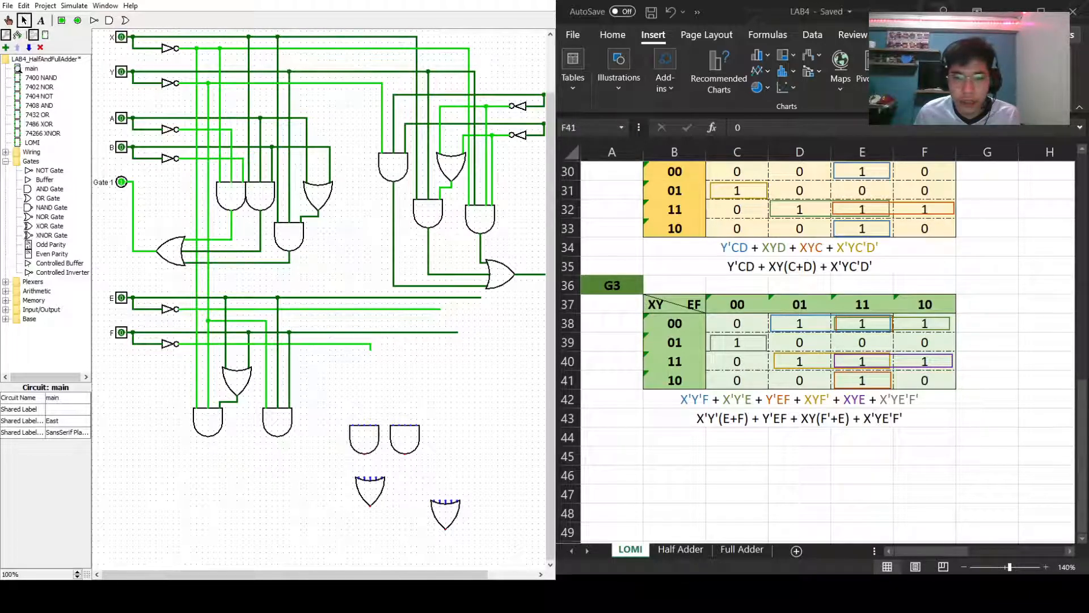
Place another spare AND gate directly beside the Y'EF gate and set it to 3 inputs.
left_click_drag(371, 444, 314, 424)
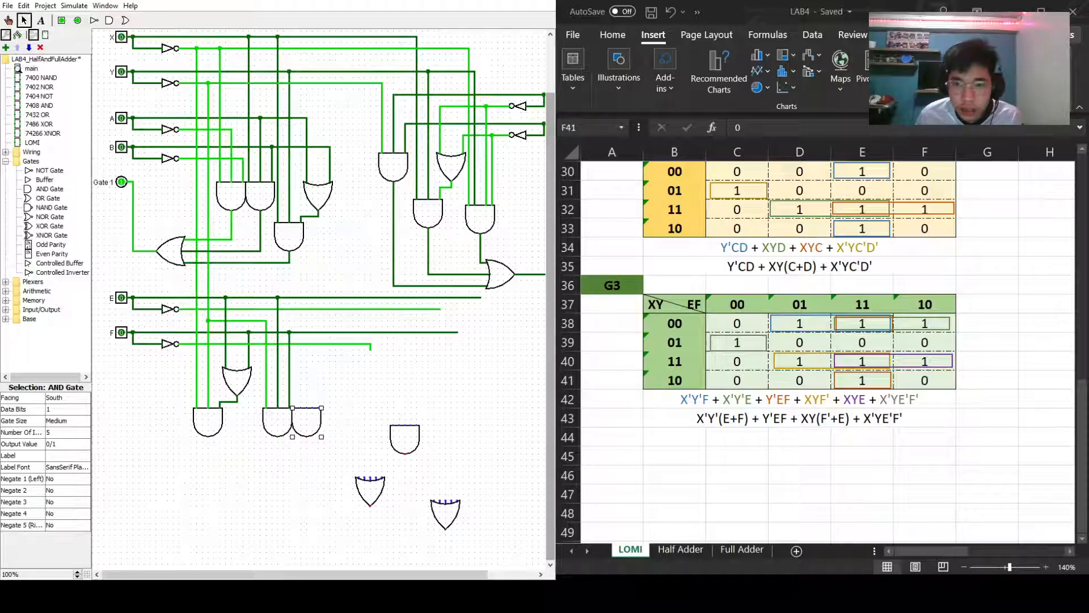
left_click(65, 432)
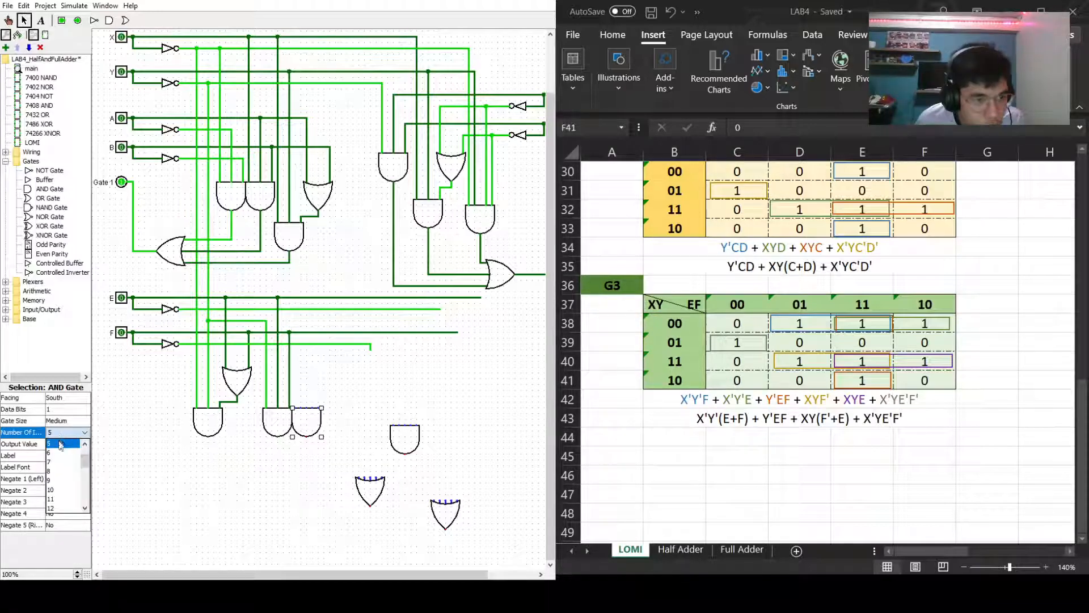
left_click(56, 453)
Place a spare OR gate with 2 inputs above the third AND gate and wire its output to that gate's right input.
left_click_drag(368, 492, 334, 382)
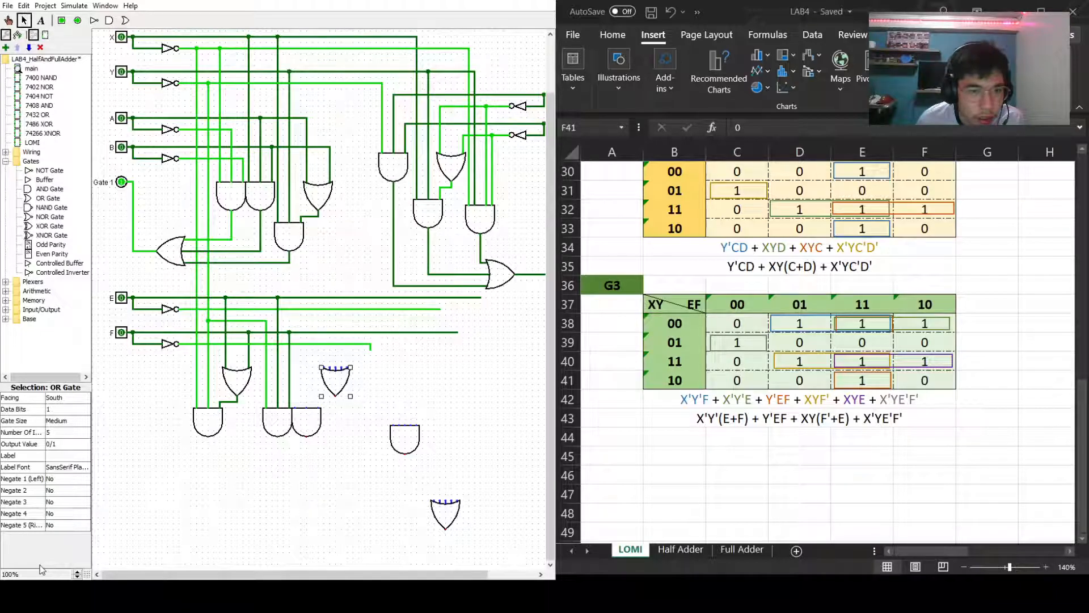
left_click(57, 433)
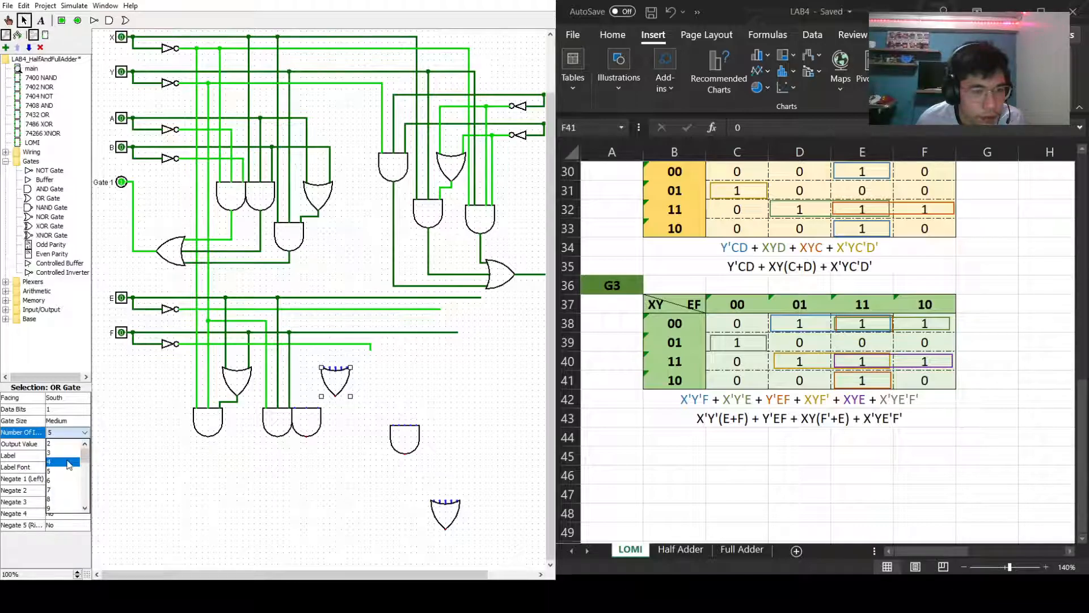
left_click(61, 445)
left_click(346, 493)
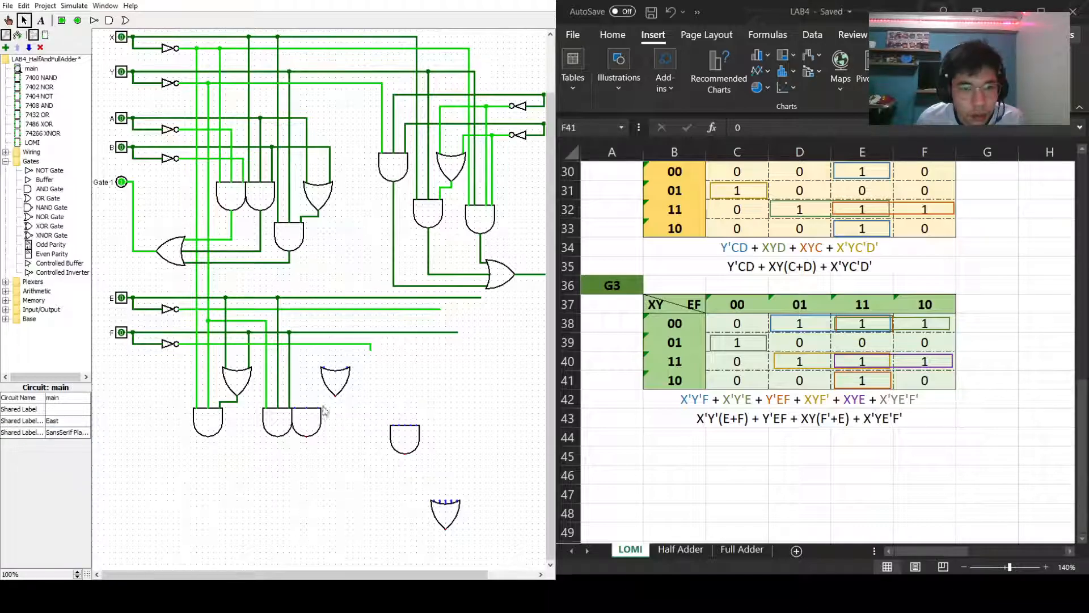
left_click_drag(319, 403, 335, 397)
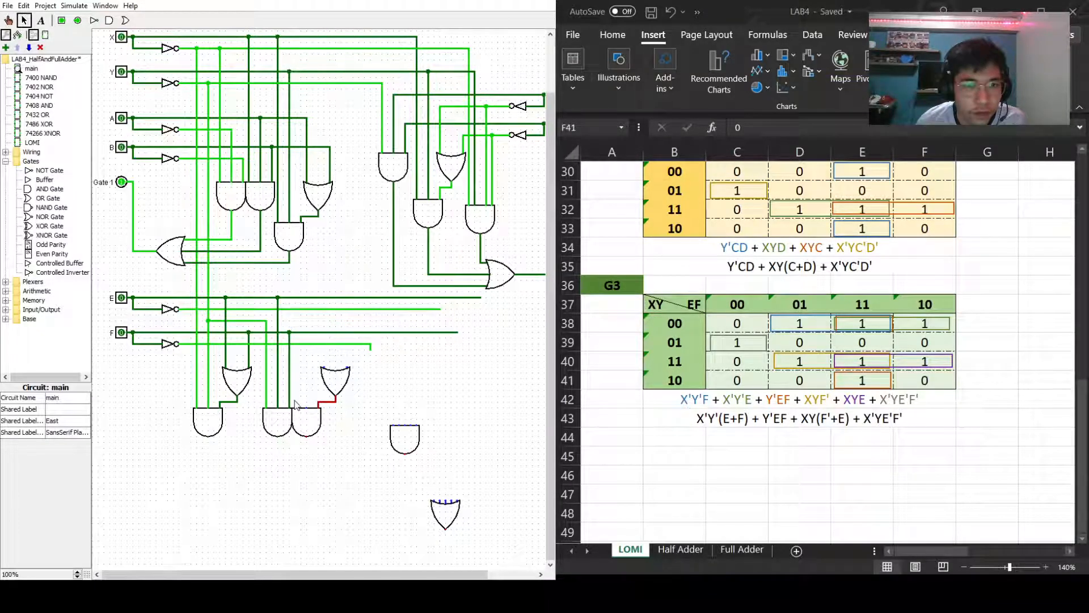
Wire X and Y to the third AND gate's remaining inputs, and F' and E to its OR gate's left and right inputs.
left_click_drag(346, 38, 338, 286)
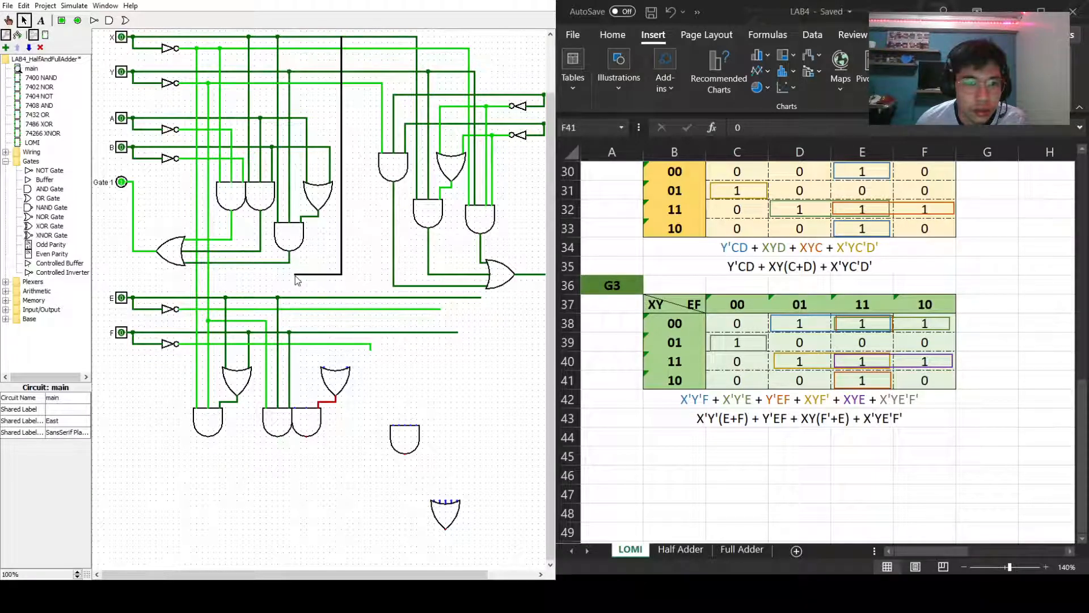
left_click_drag(297, 276, 297, 275)
left_click_drag(294, 407, 296, 275)
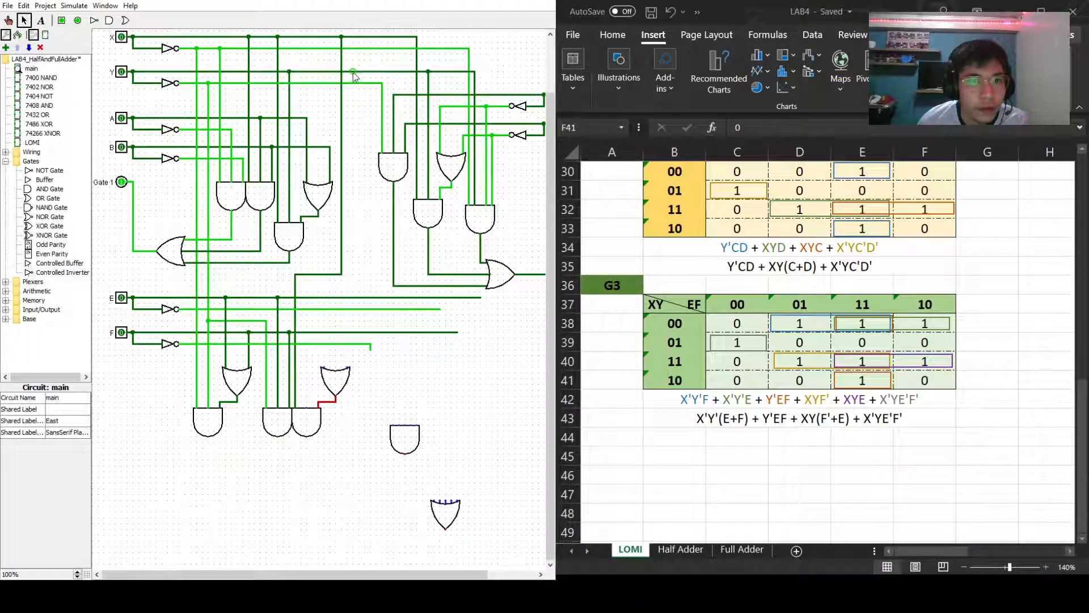
mouse_move(306, 409)
left_mouse_down()
mouse_move(307, 286)
mouse_move(354, 285)
left_mouse_up()
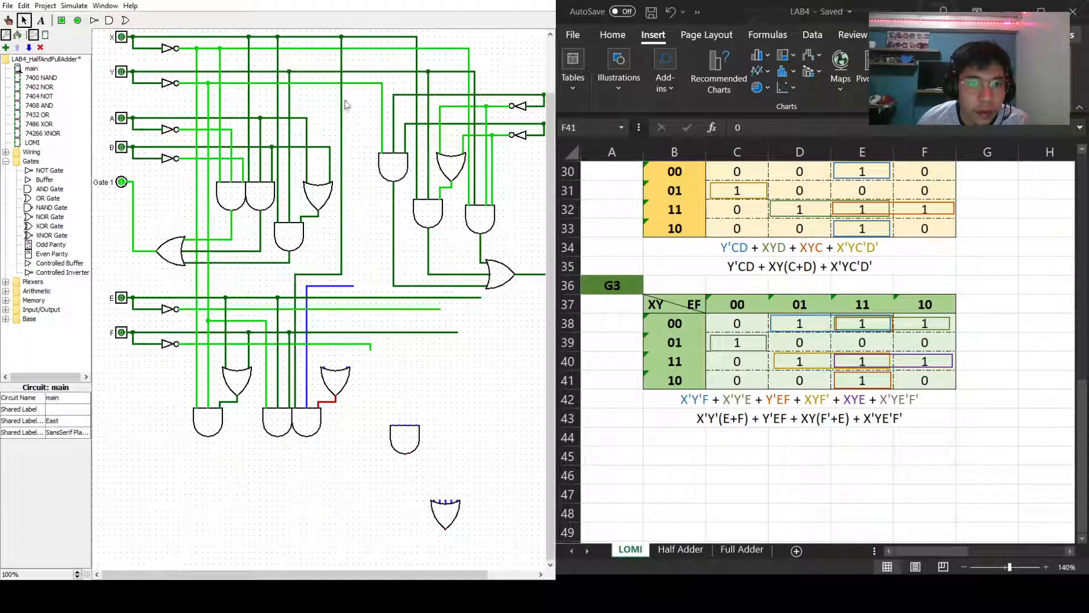
left_click_drag(352, 72, 353, 286)
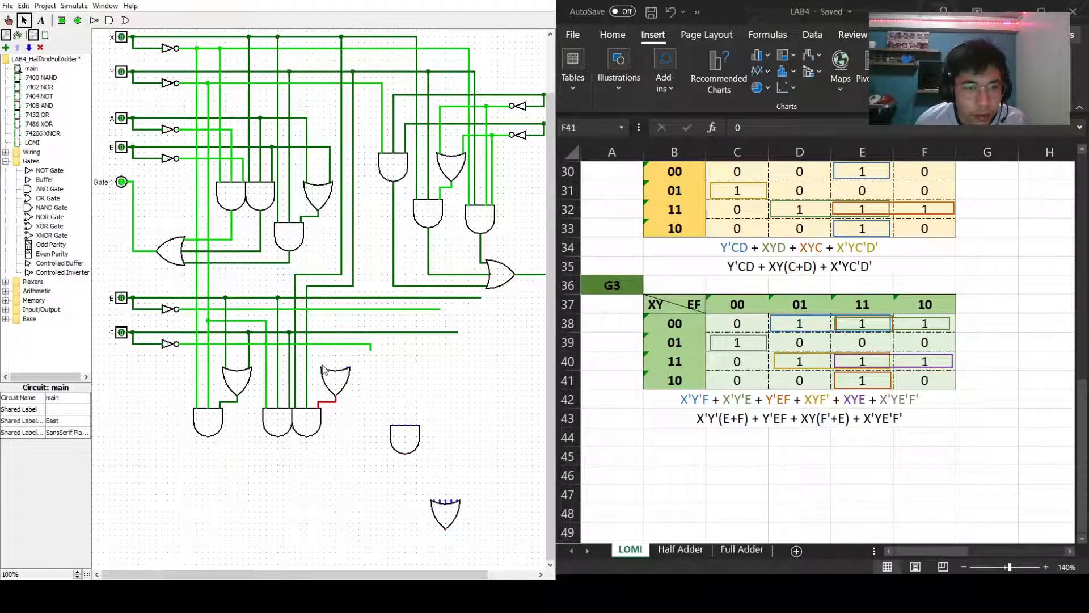
left_click_drag(323, 366, 323, 344)
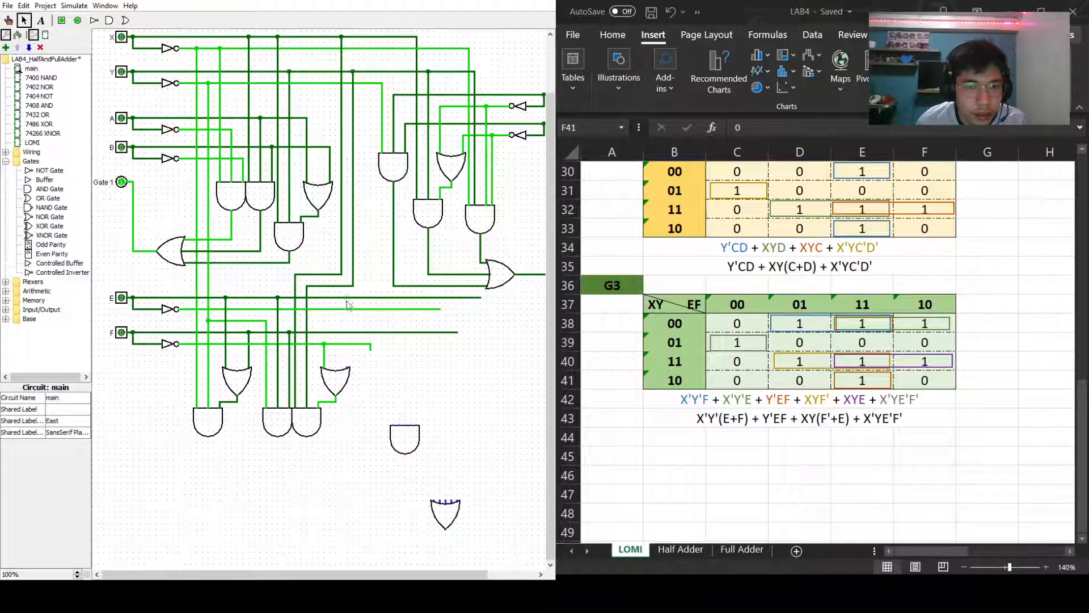
left_click_drag(347, 297, 347, 369)
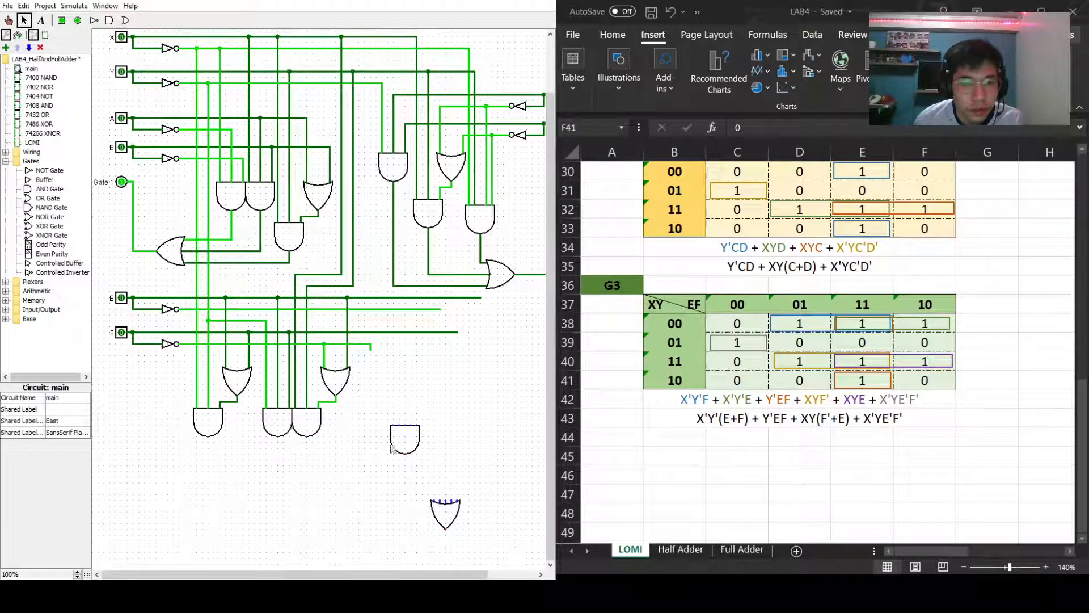
Place the last spare AND gate in line with the other three and wire X' to its left input.
left_click(414, 447)
left_click_drag(414, 448, 385, 425)
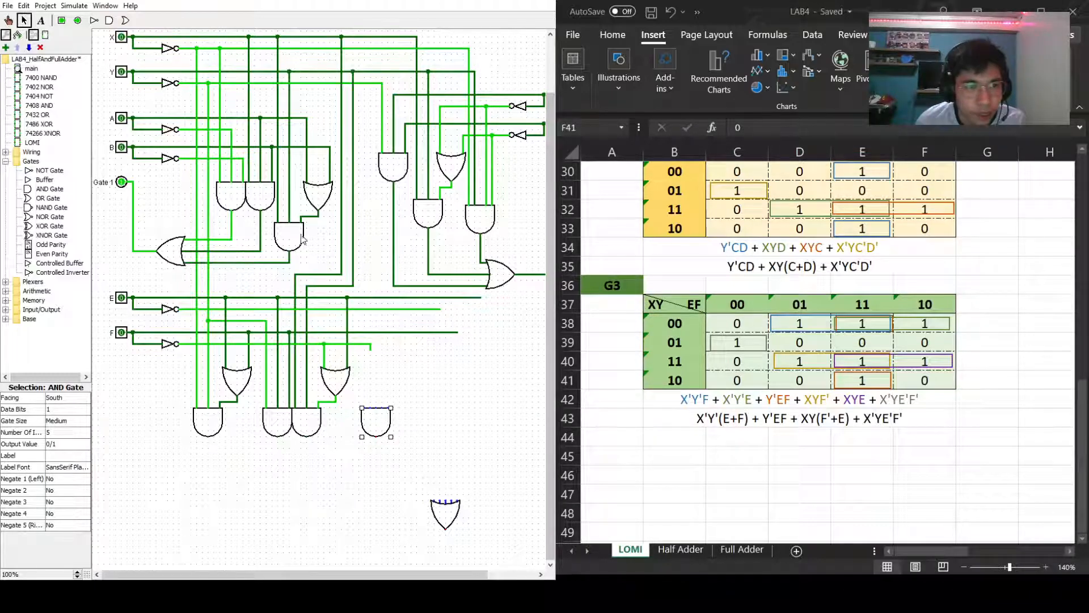
left_click(196, 295)
left_click(198, 295)
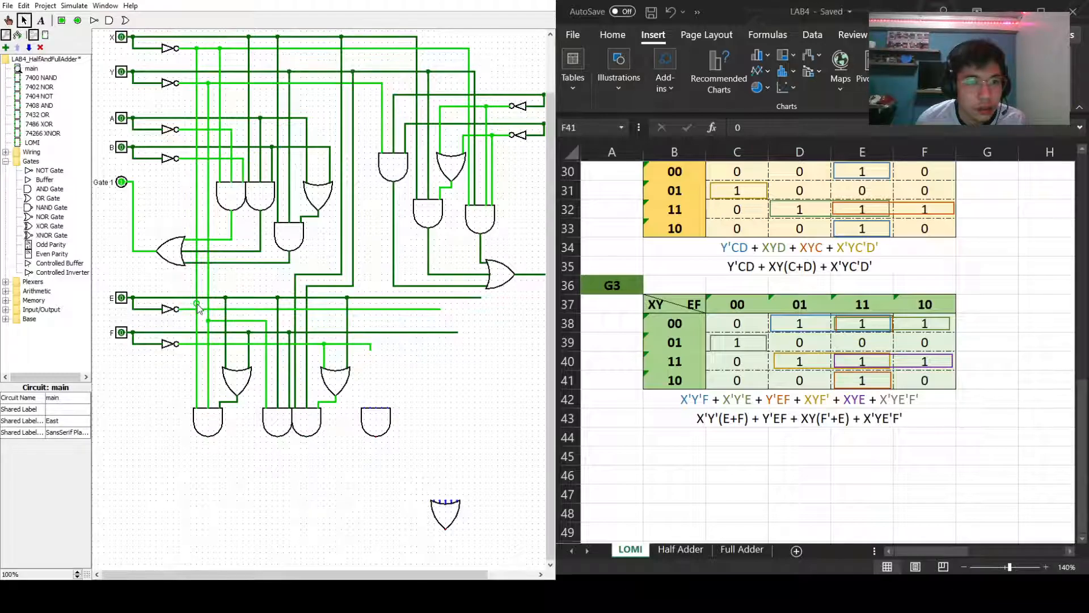
mouse_move(198, 308)
left_mouse_down()
mouse_move(366, 310)
mouse_move(366, 408)
left_mouse_up()
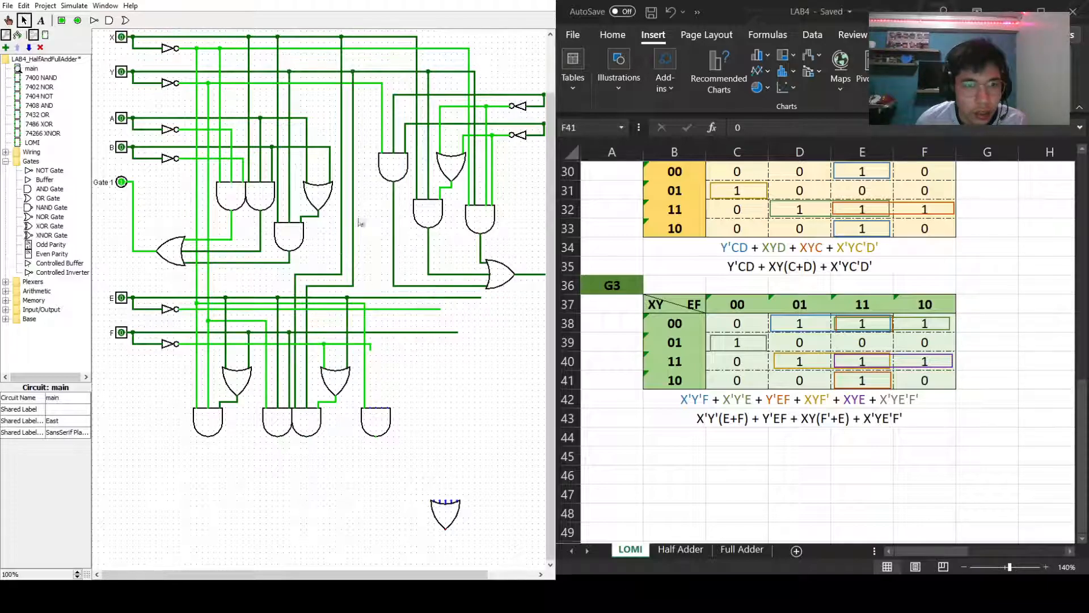
Extend the Y branch above the fourth AND gate and set that gate to 4 inputs.
left_click_drag(353, 285, 378, 290)
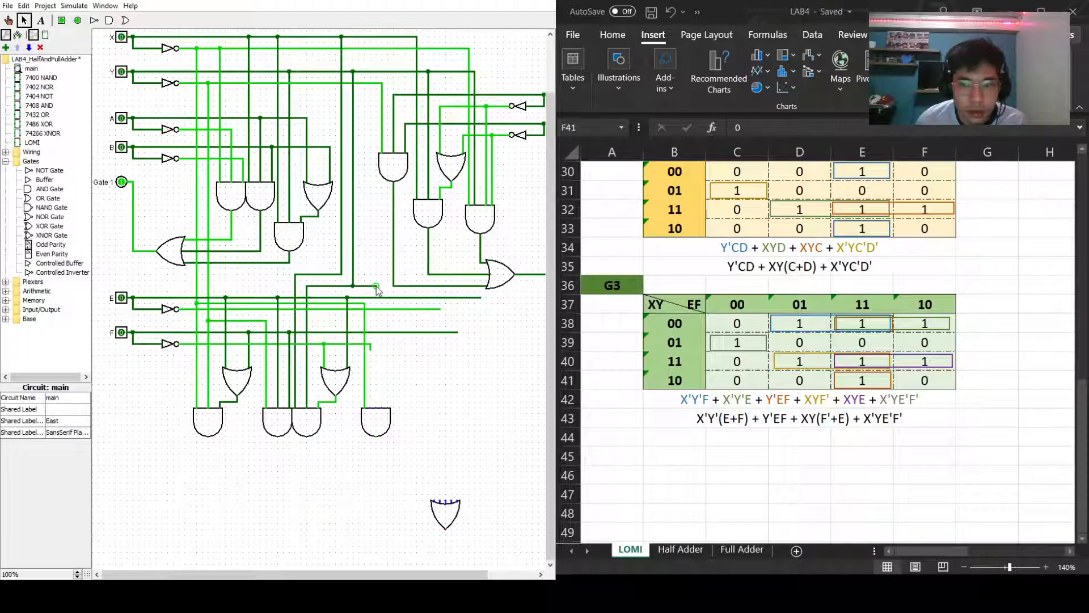
left_click(372, 434)
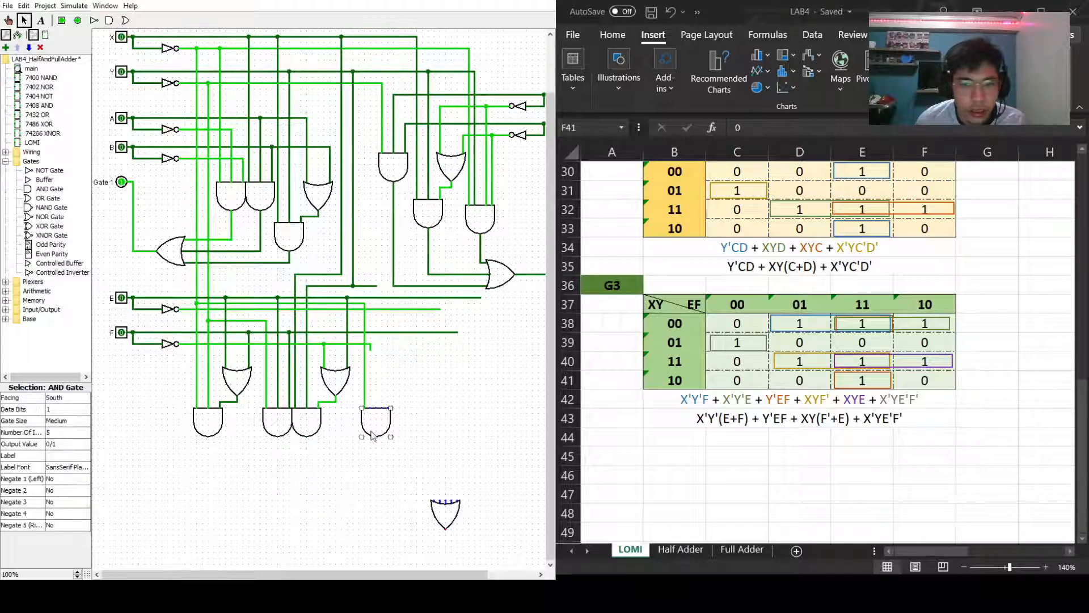
left_click(67, 432)
scroll(68, 449, "up", 2)
left_click(63, 470)
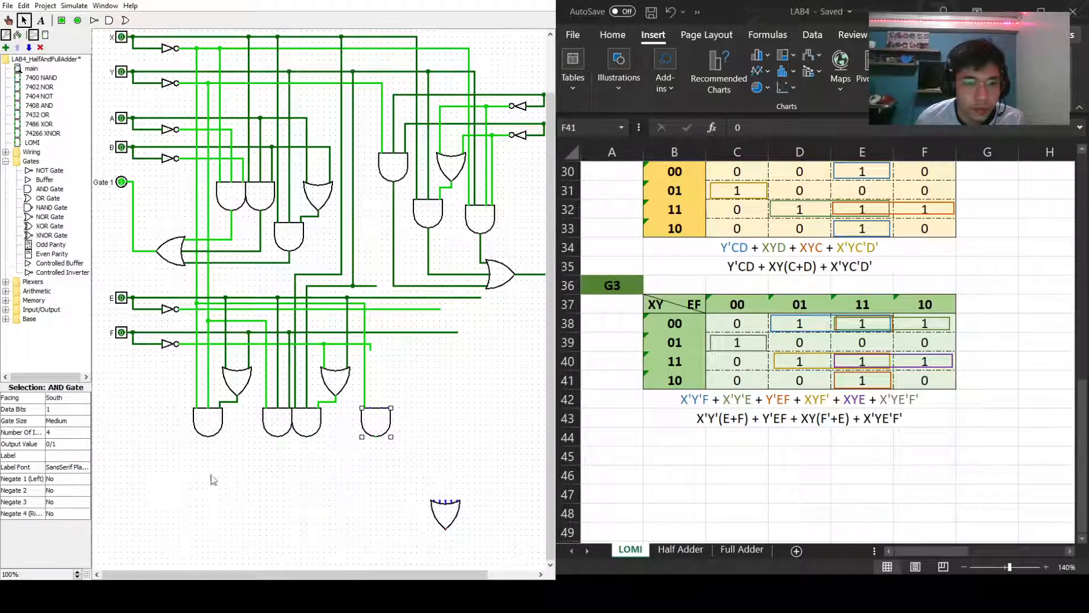
Delete the surplus F' line beyond the F'+E OR gate's input, including its short vertical stub.
left_click(371, 347)
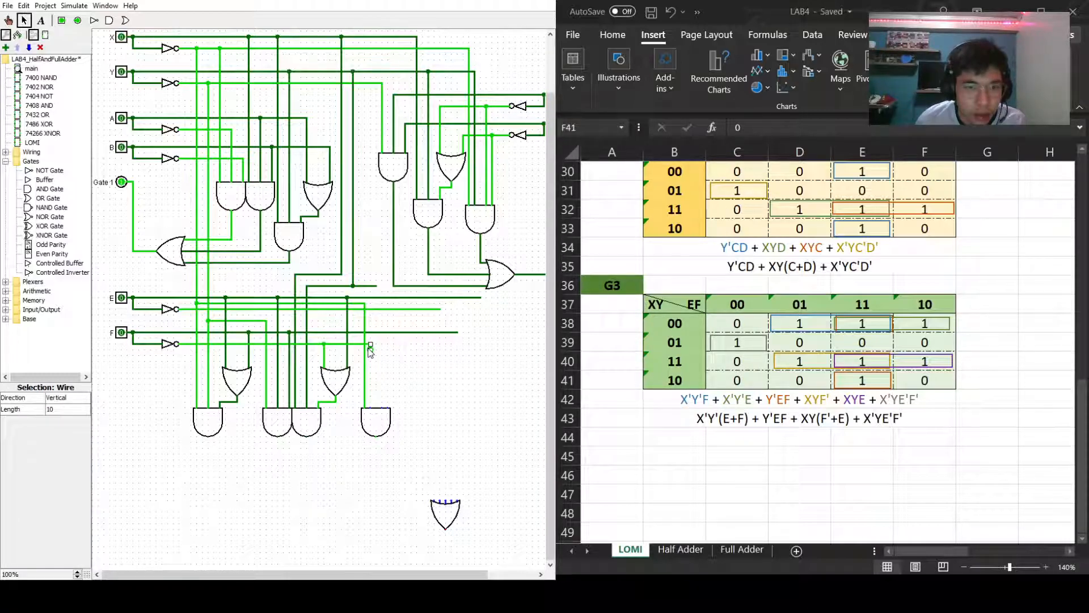
left_click(356, 344)
key("Delete")
left_click(370, 347)
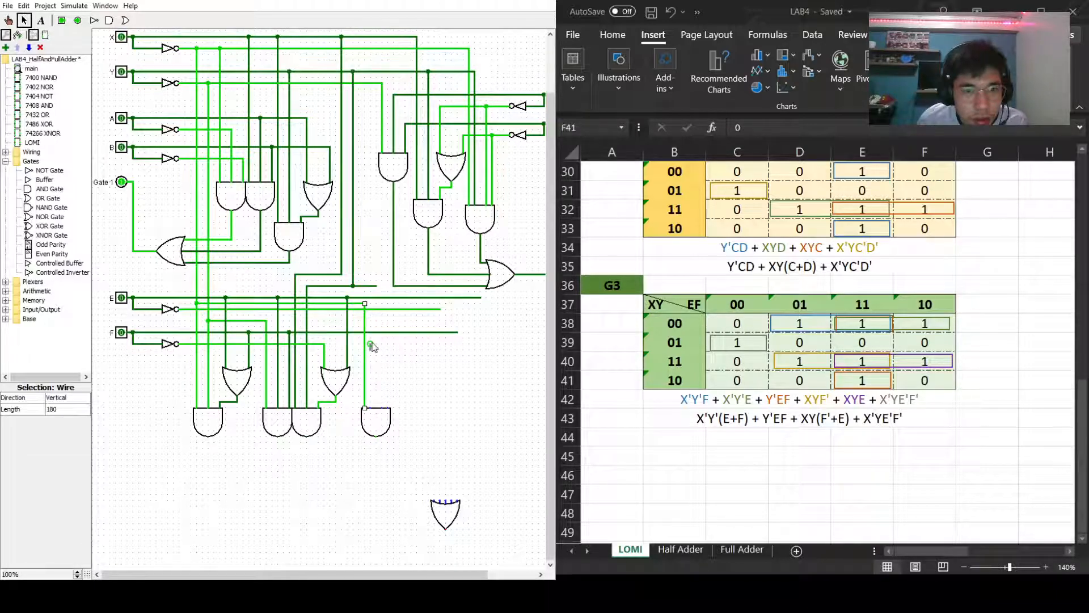
left_click(386, 357)
left_click(371, 348)
key("Delete")
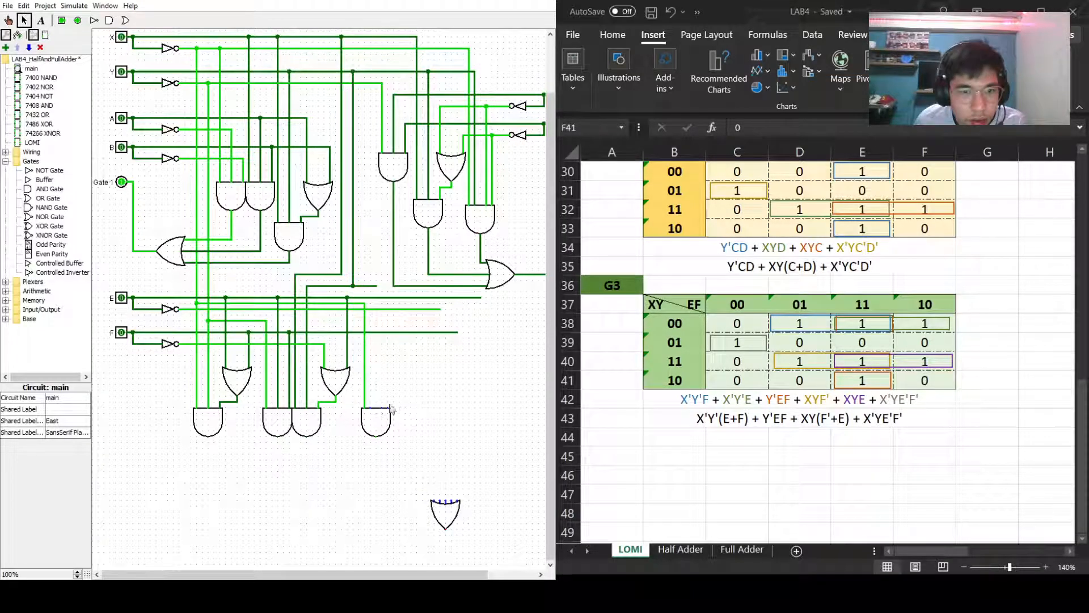
Wire Y, E' and F' to the fourth AND gate's remaining inputs and delete the surplus end of the F line.
left_click_drag(370, 407, 371, 286)
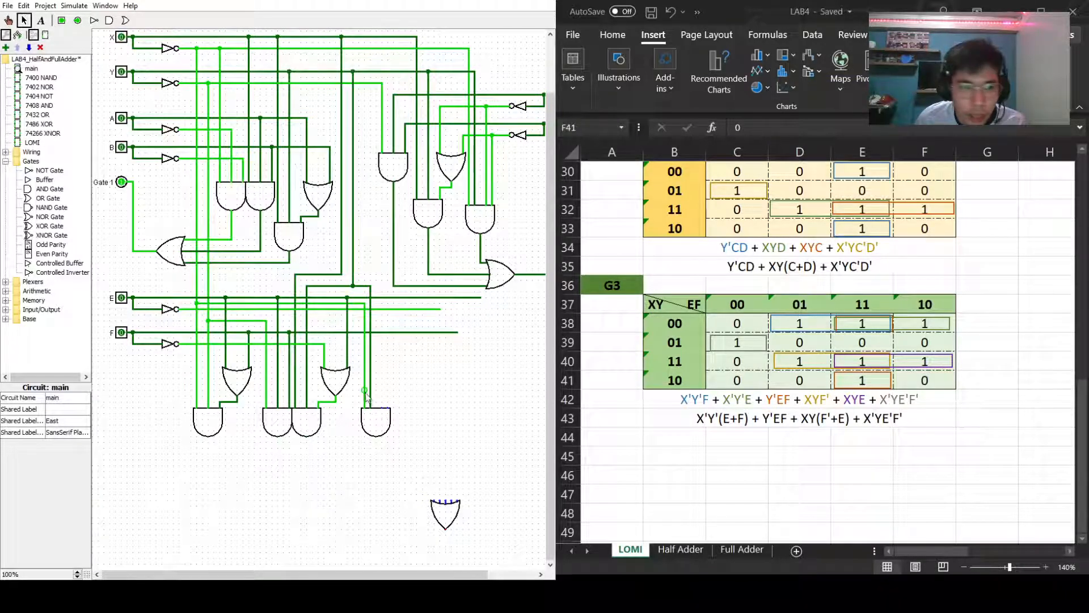
mouse_move(325, 345)
left_mouse_down()
mouse_move(397, 346)
mouse_move(388, 407)
left_mouse_up()
left_click_drag(381, 309, 382, 408)
left_click(426, 332)
key("Delete")
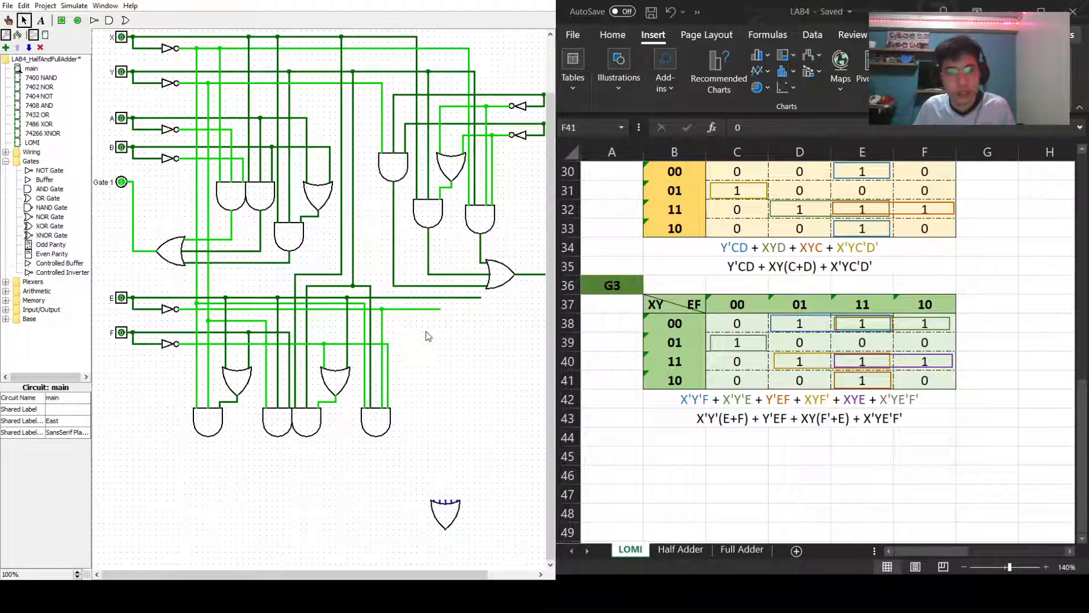
Delete the surplus ends of the E' and E lines that extend beyond their last gate connections.
left_click(425, 310)
key("Delete")
left_click(436, 297)
key("Delete")
Set the spare OR gate to 4 inputs and move it beneath the row of AND gates.
left_click(442, 519)
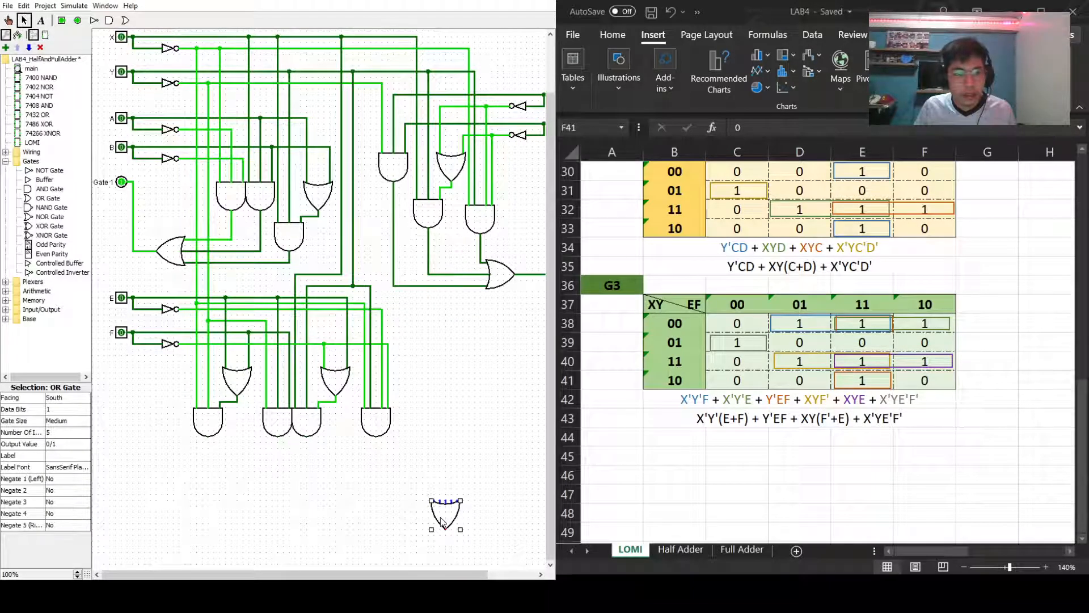
left_click(48, 433)
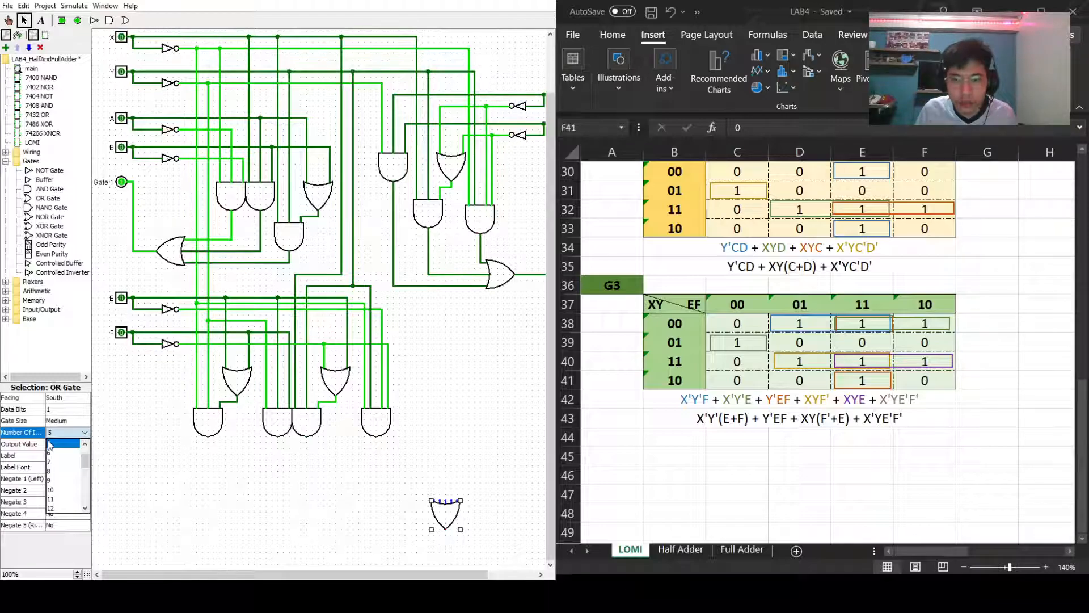
scroll(53, 460, "up", 1)
left_click(53, 462)
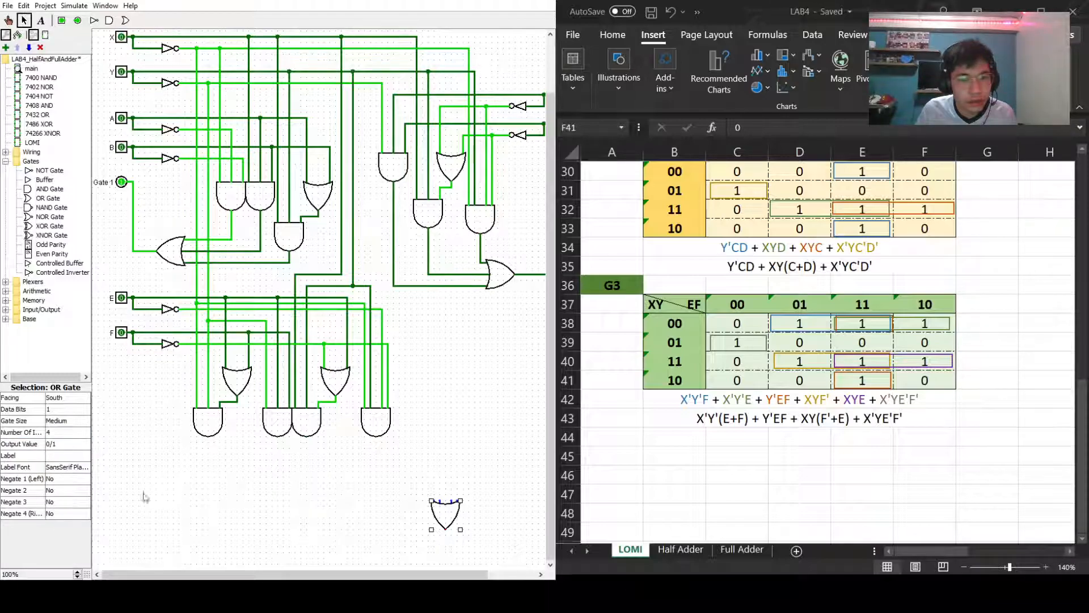
left_click_drag(449, 523, 351, 489)
left_click(466, 476)
left_click(348, 513)
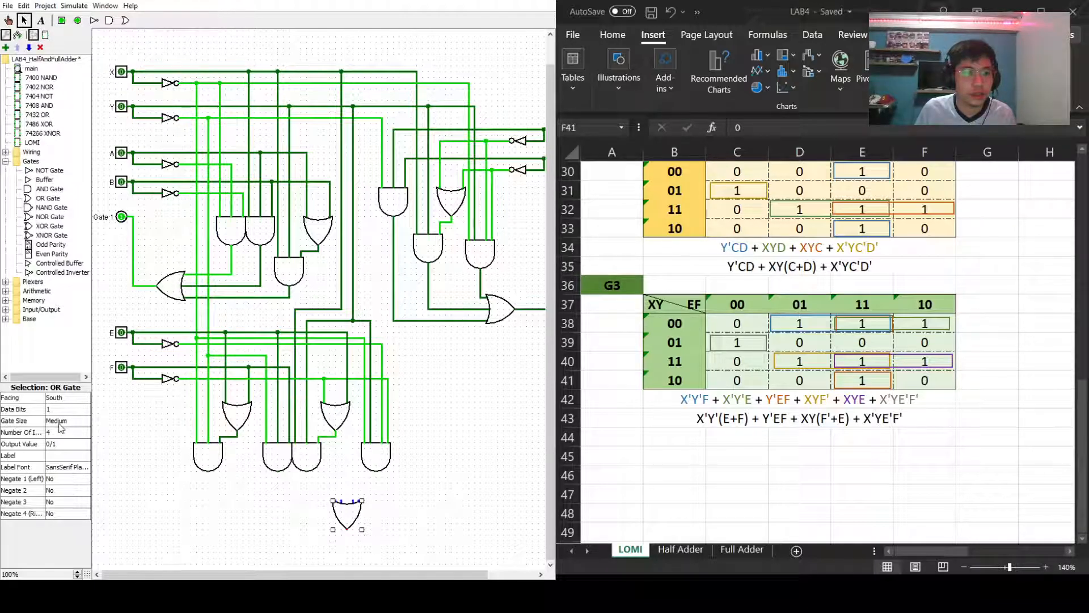
Face the four-input OR gate East and place it below and to the right of the fourth AND gate.
left_click(63, 402)
left_click(66, 431)
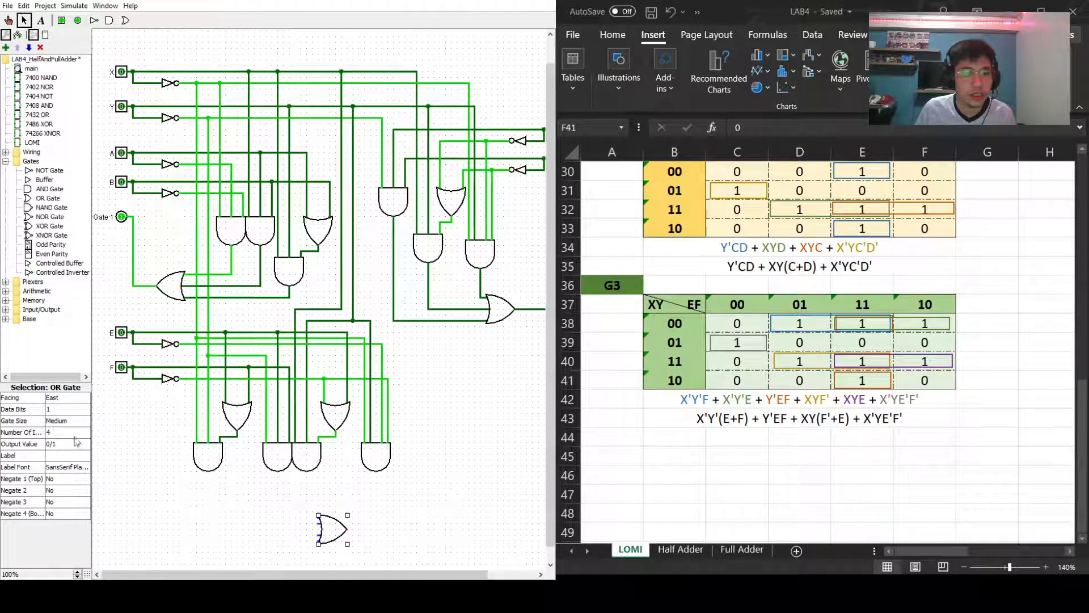
left_click_drag(328, 546, 426, 511)
scroll(437, 453, "up", 1)
left_click(449, 422)
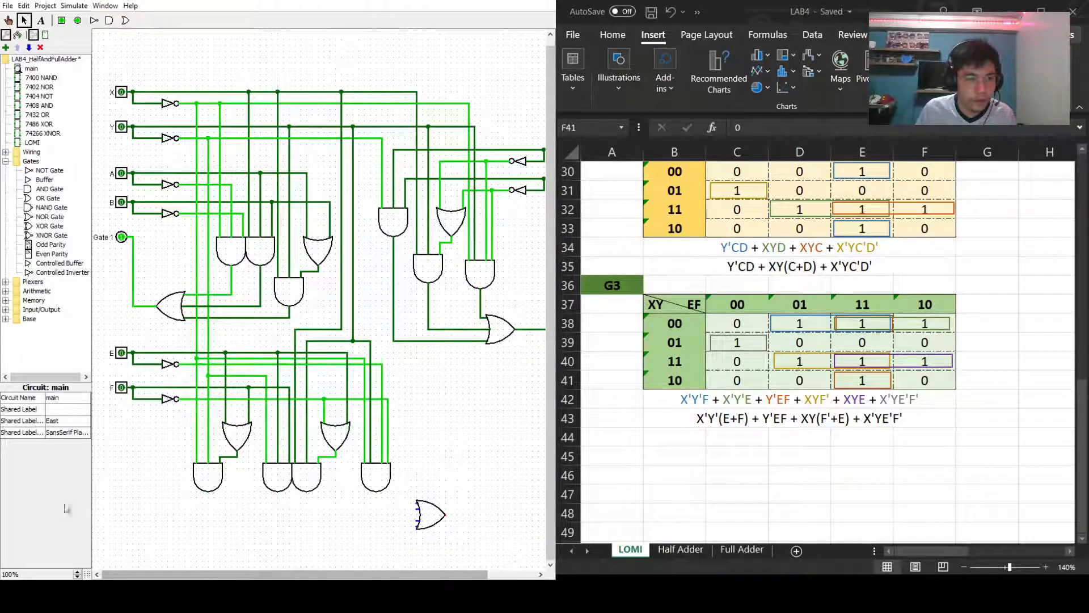
Add an output pin beside the final OR gate and wire the four AND gate outputs to the OR gate's inputs.
left_click(78, 21)
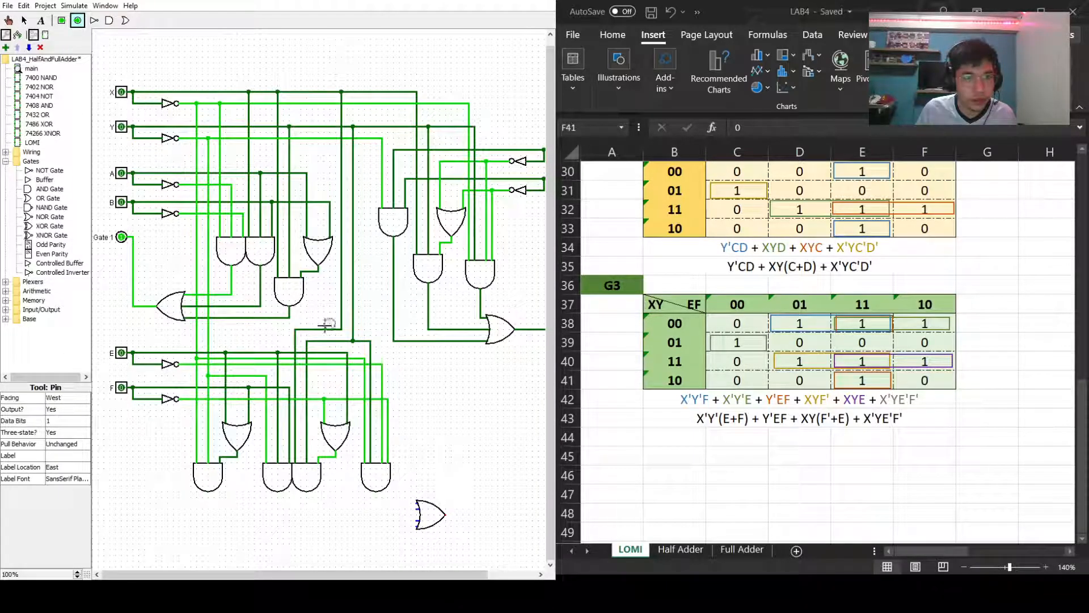
left_click(491, 520)
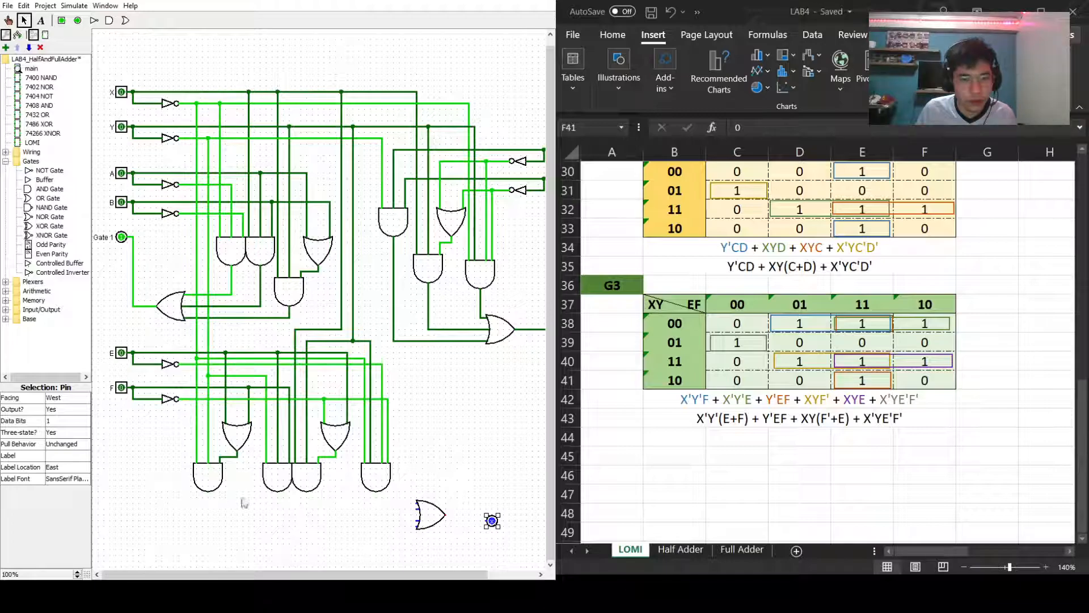
left_click_drag(209, 493, 413, 528)
mouse_move(278, 493)
left_mouse_down()
mouse_move(278, 520)
mouse_move(417, 520)
left_mouse_up()
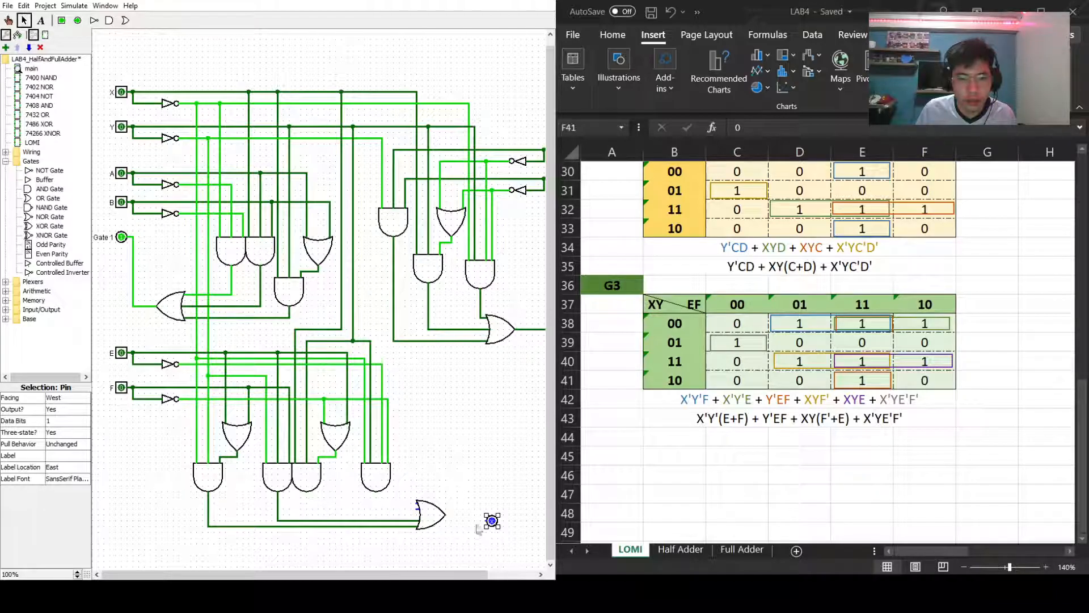
mouse_move(306, 492)
left_mouse_down()
mouse_move(343, 509)
mouse_move(419, 505)
left_mouse_up()
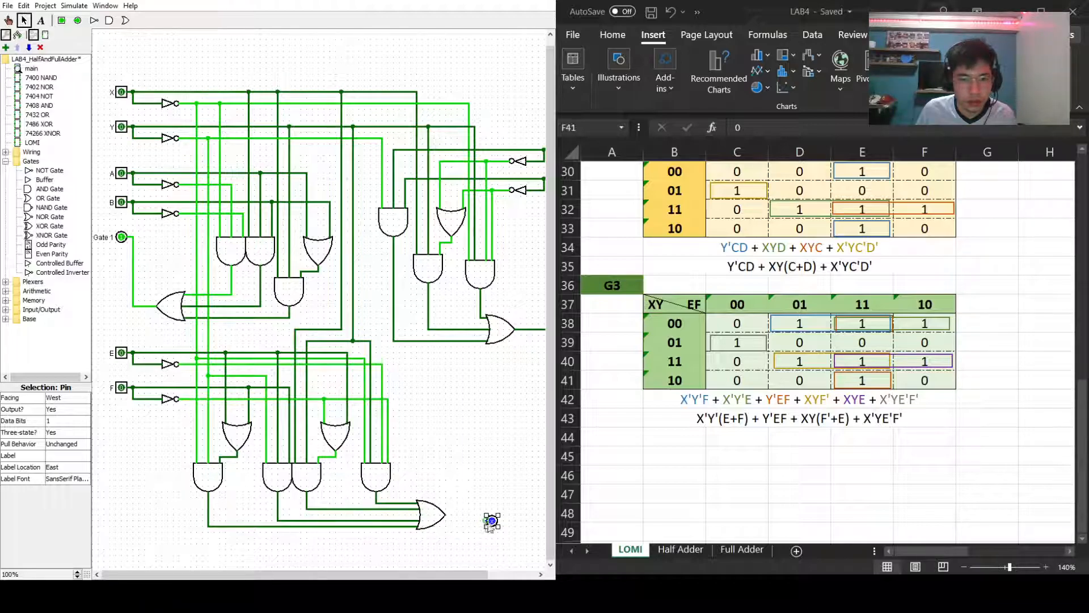
Align the output pin with the final OR gate's output so they connect, and label the pin Gate 3.
left_click_drag(493, 524, 491, 515)
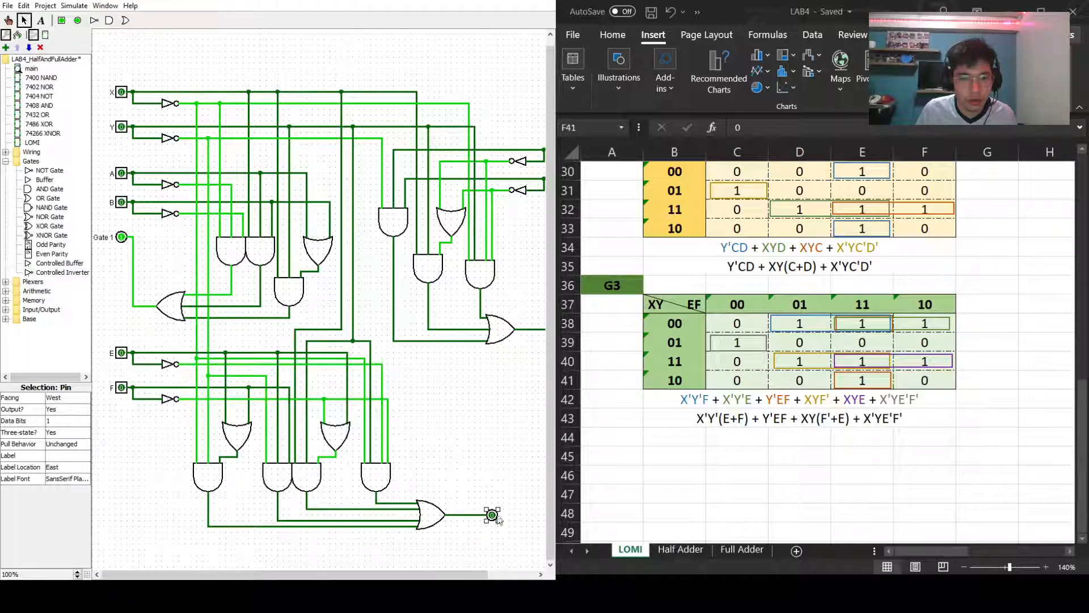
left_click(54, 455)
type("Gate 3")
key("Return")
left_click(467, 434)
left_click_drag(436, 573, 441, 574)
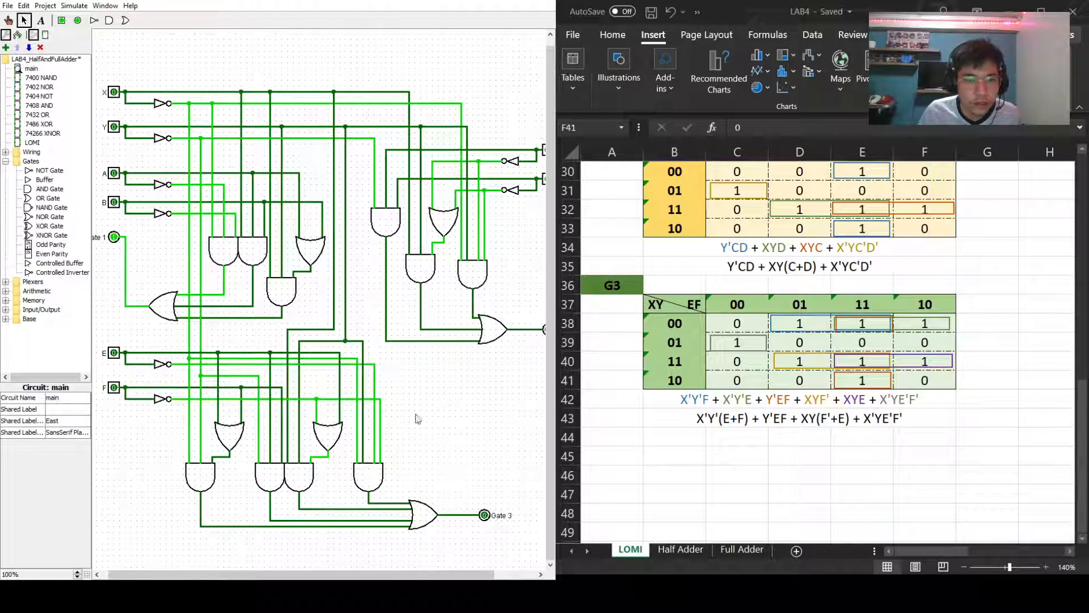
Delete the wires attached to input pin E and move the pin to the empty area right of the Gate 3 circuit.
left_click(116, 357)
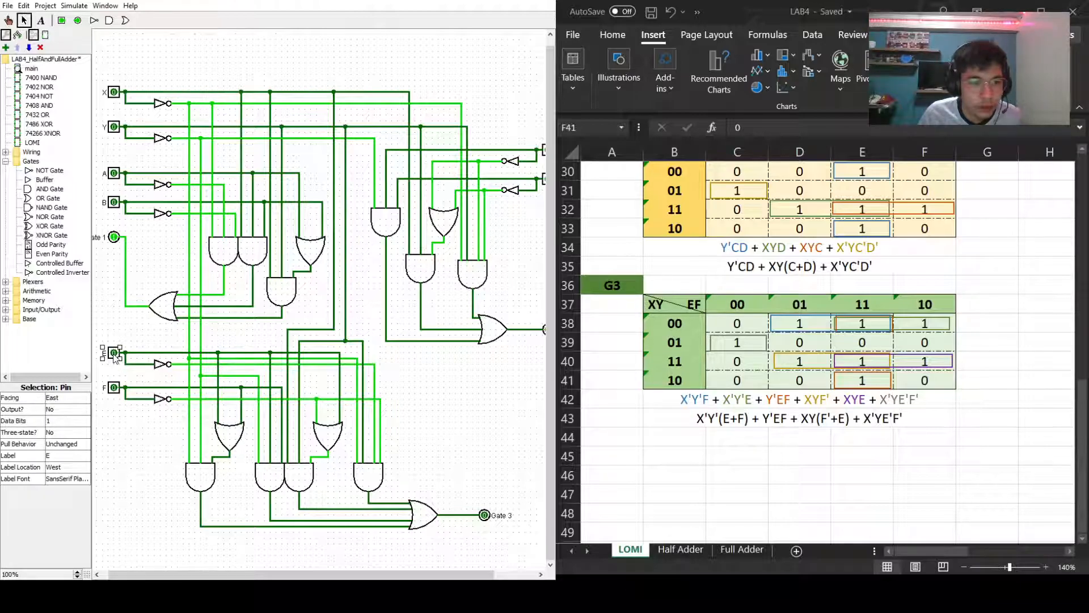
left_click(133, 353)
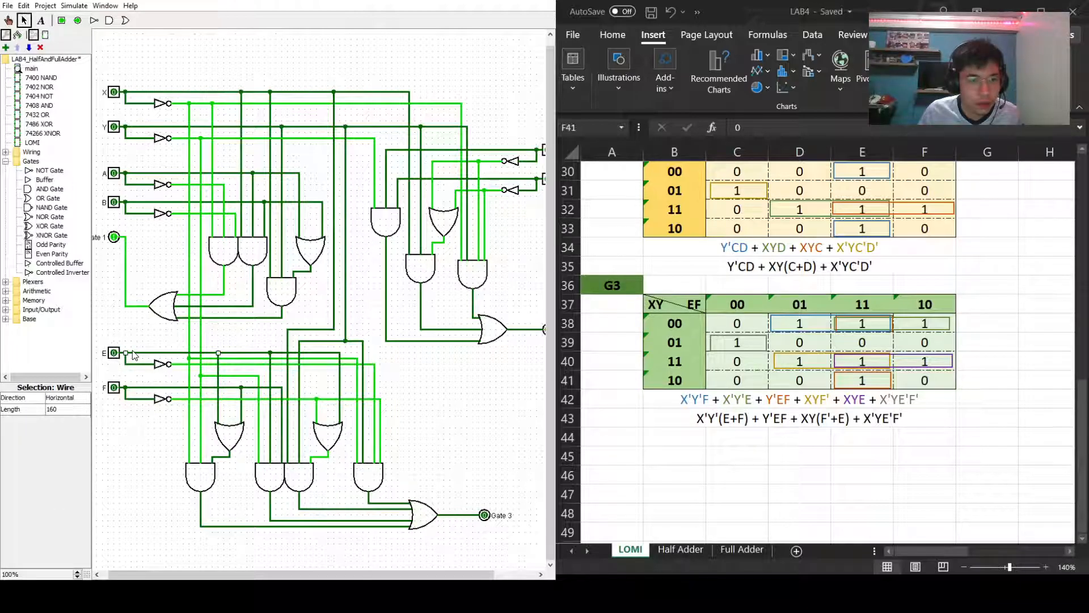
key("Delete")
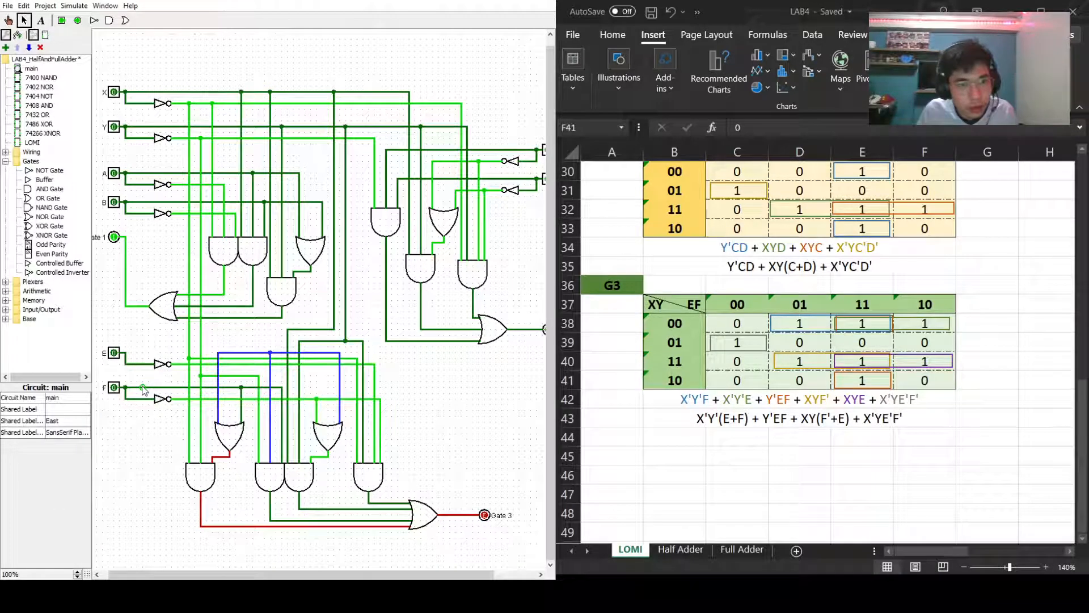
left_click(124, 363)
key("Delete")
left_click_drag(115, 357, 467, 379)
left_click(136, 351)
key("Delete")
left_click(136, 342)
key("Delete")
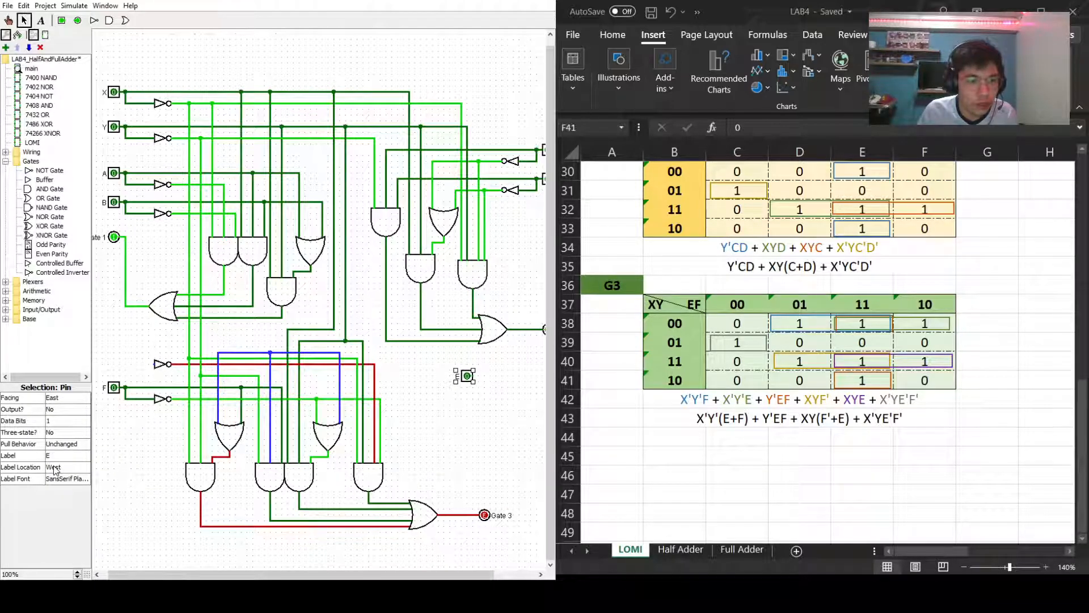
Face the moved E pin West and set its label location to East.
left_click(66, 397)
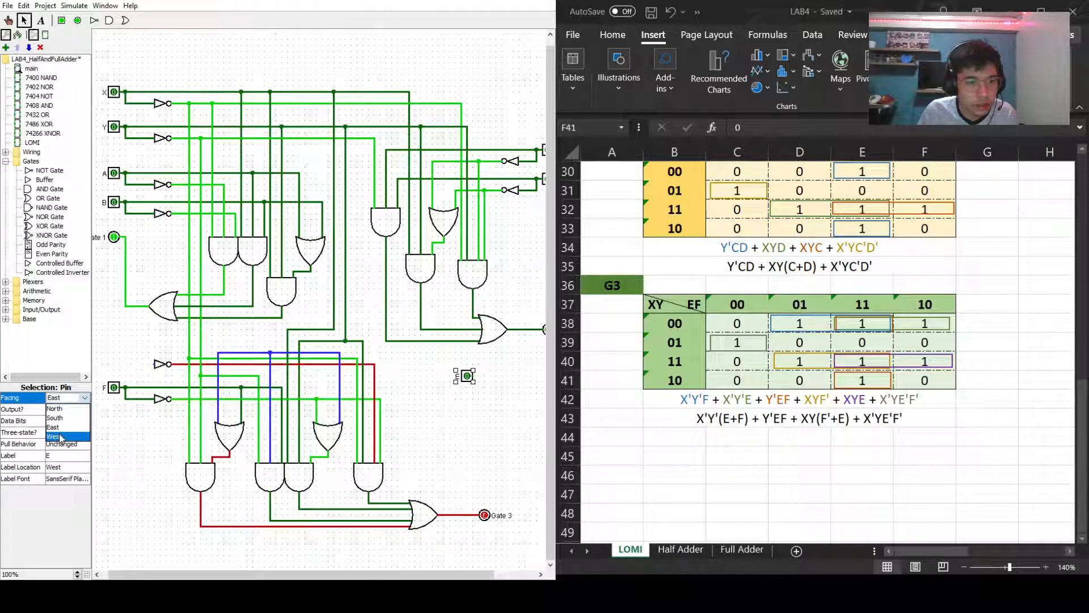
left_click(57, 436)
left_click(85, 470)
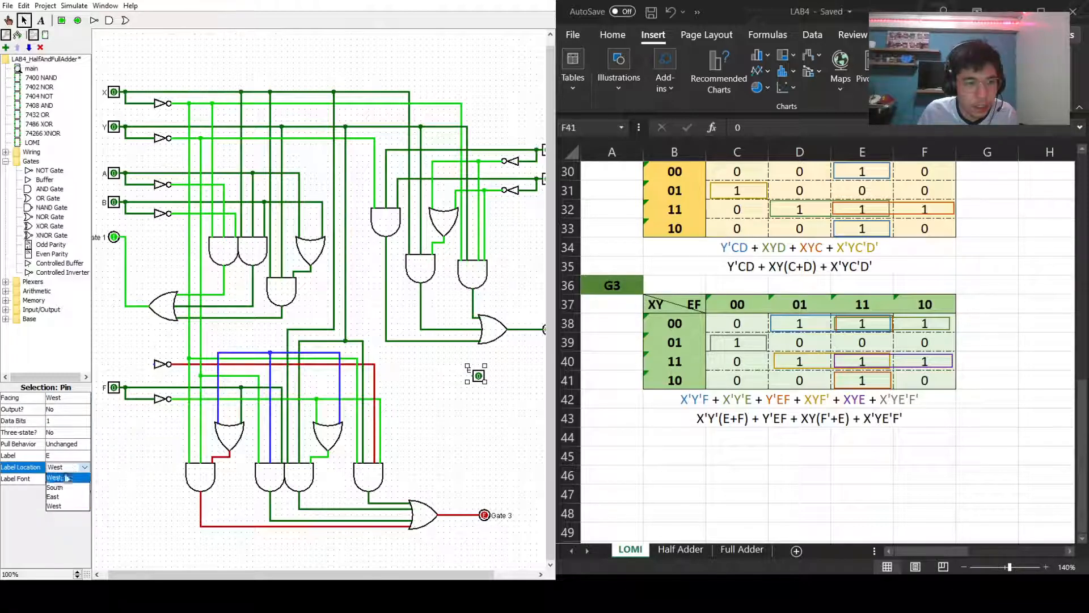
left_click(60, 497)
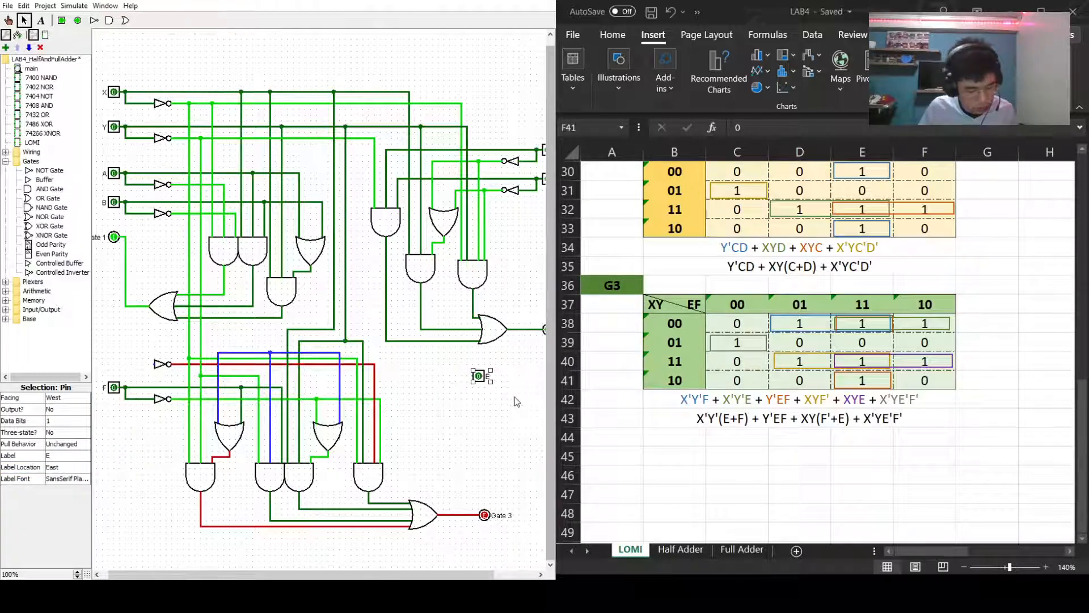
Duplicate the west-facing E pin, place the copy below the original and label it F.
key("ctrl+c")
key("ctrl+v")
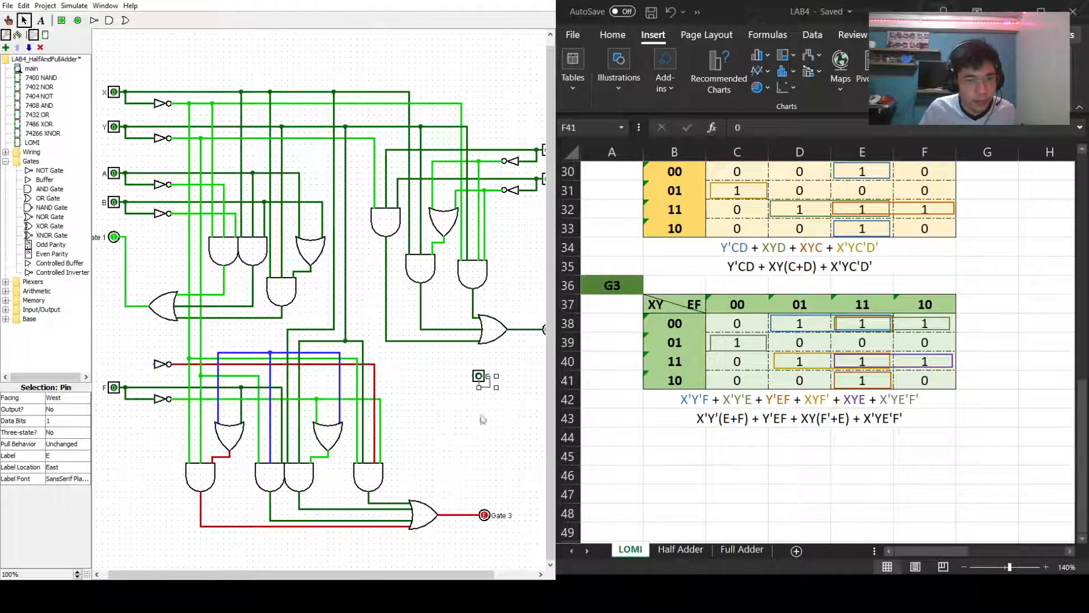
left_click(56, 455)
key("Return")
left_click(493, 417)
left_click_drag(482, 382, 485, 439)
left_click(487, 421)
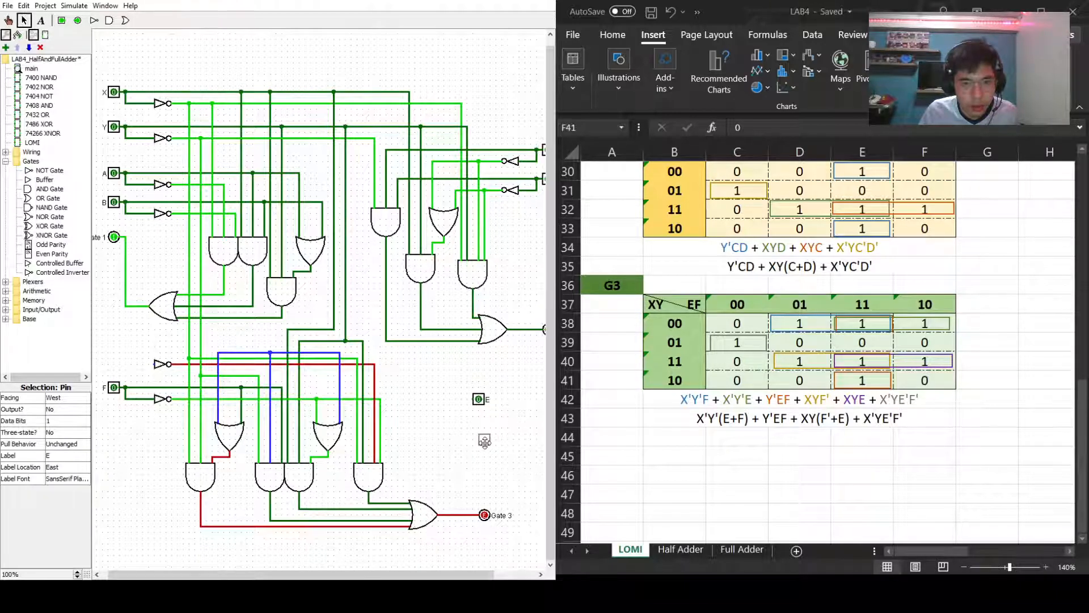
left_click(62, 454)
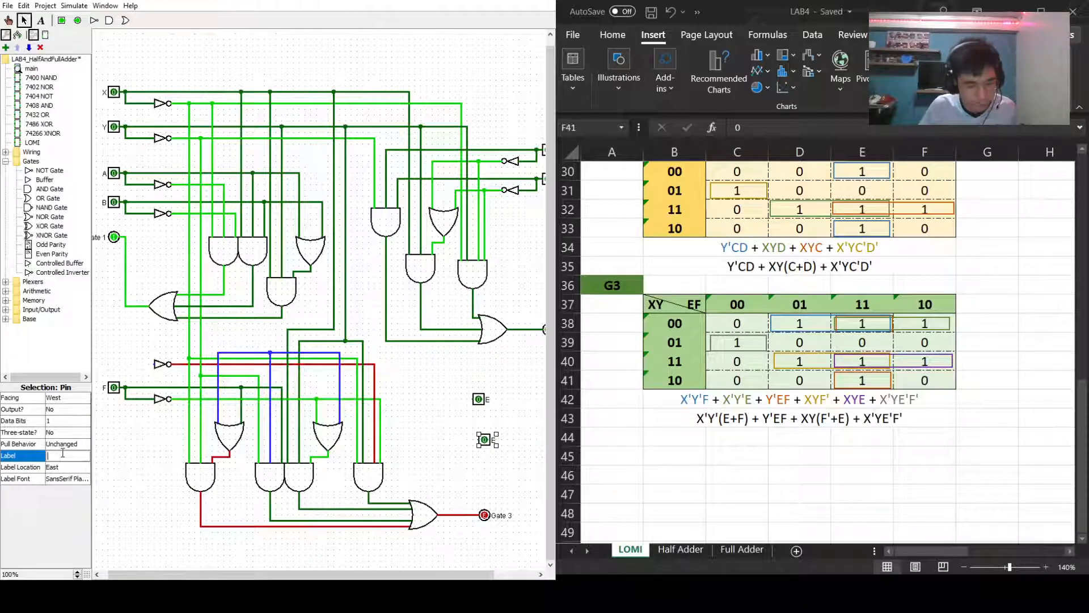
type("F")
key("Return")
left_click(438, 477)
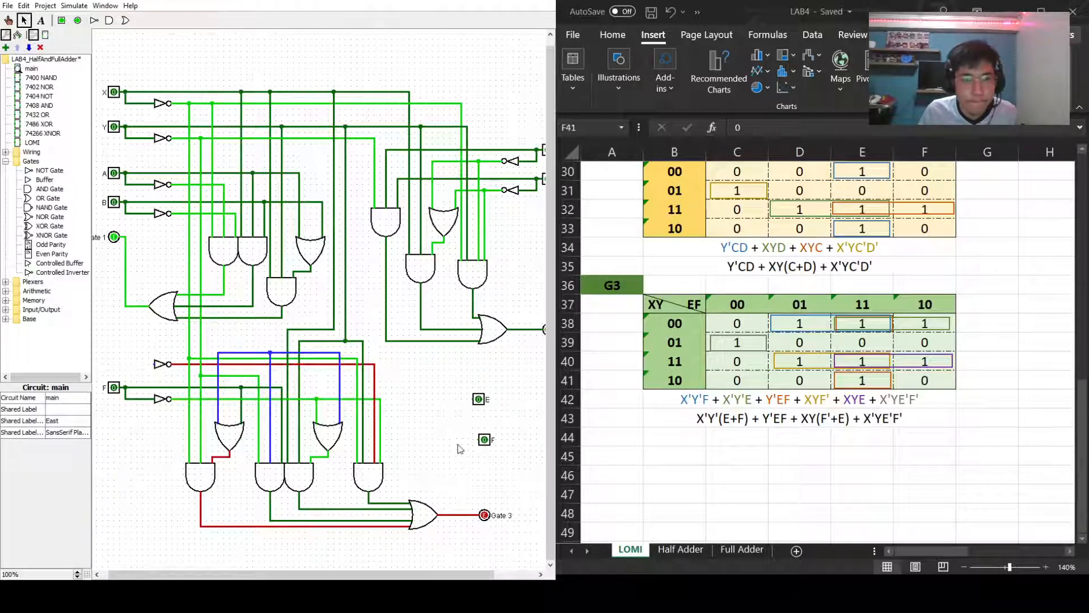
Move pin E farther right beneath the Gate 2 OR gate and delete the mistaken wire joining it to the X' line.
left_click_drag(480, 401, 490, 358)
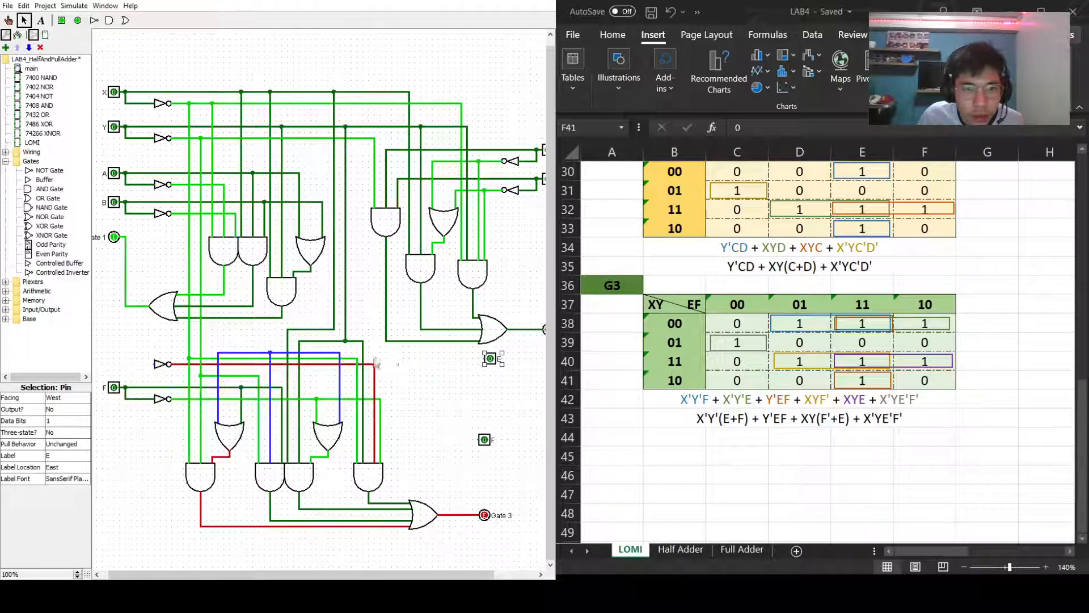
left_click_drag(358, 358, 519, 365)
left_click(463, 395)
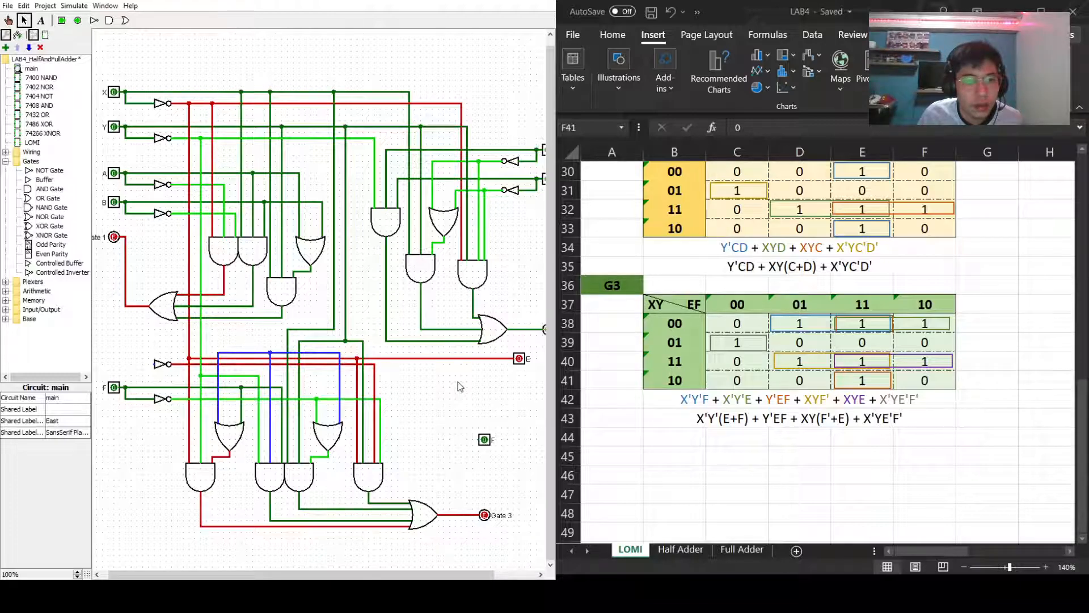
left_click(460, 359)
key("Delete")
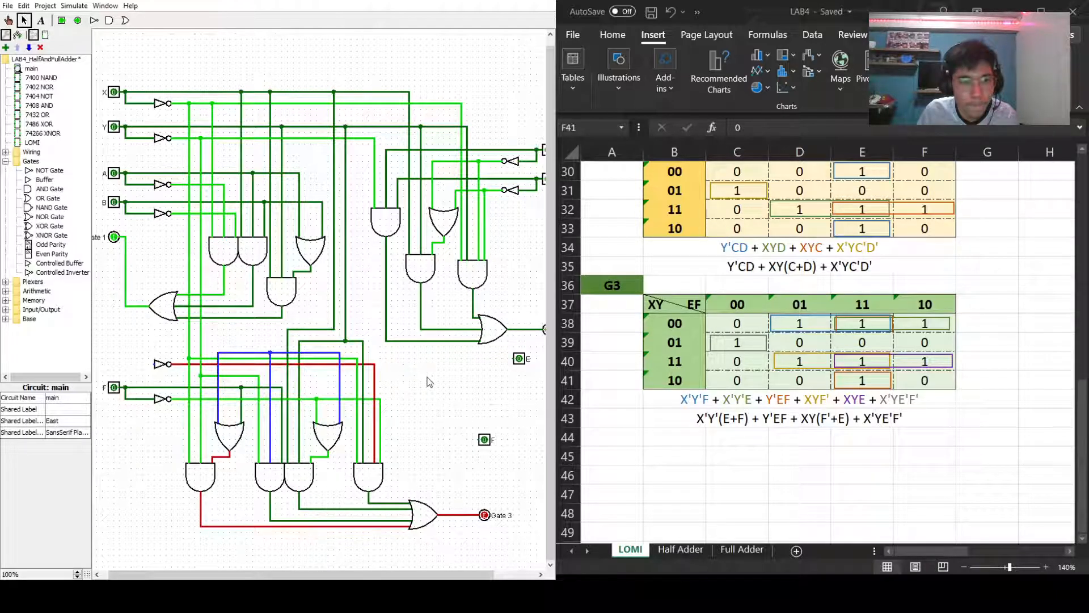
Delete the E' line from its inverter and the E wire into the E+F OR gate.
left_click(160, 369)
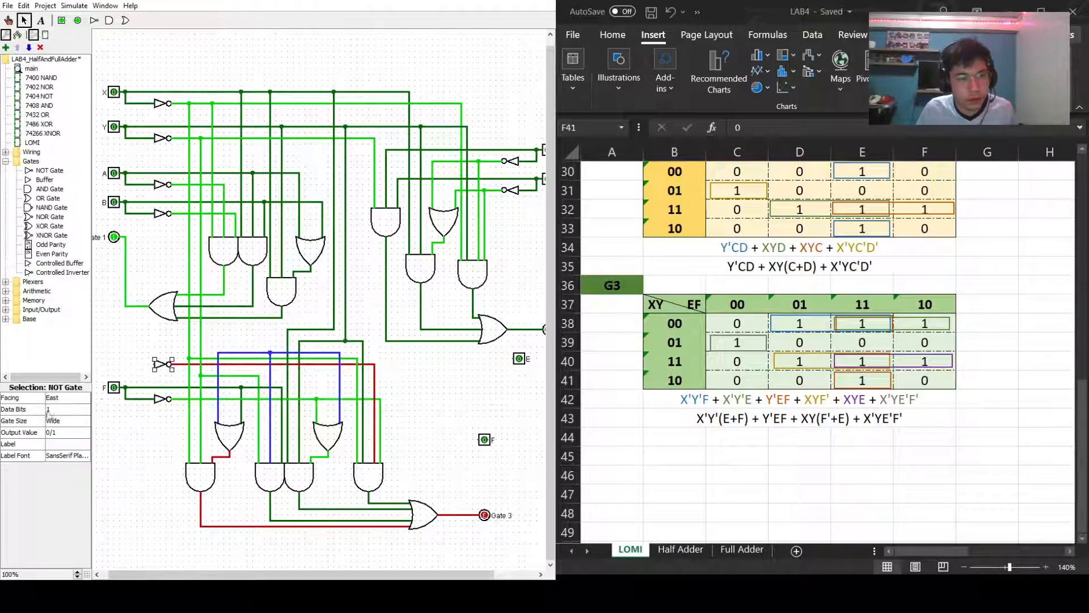
left_click(179, 364)
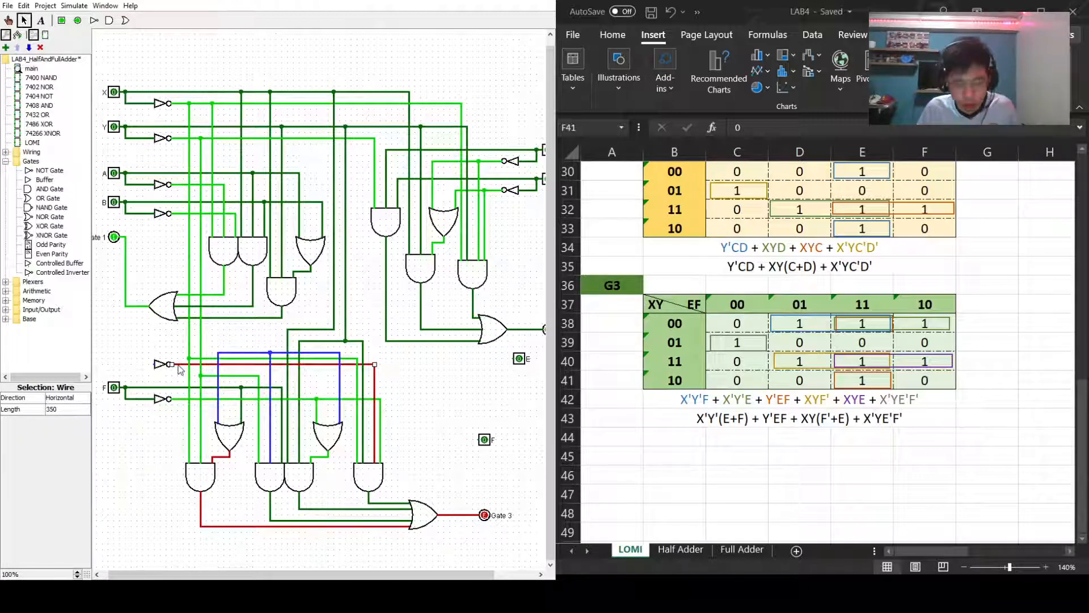
key("Delete")
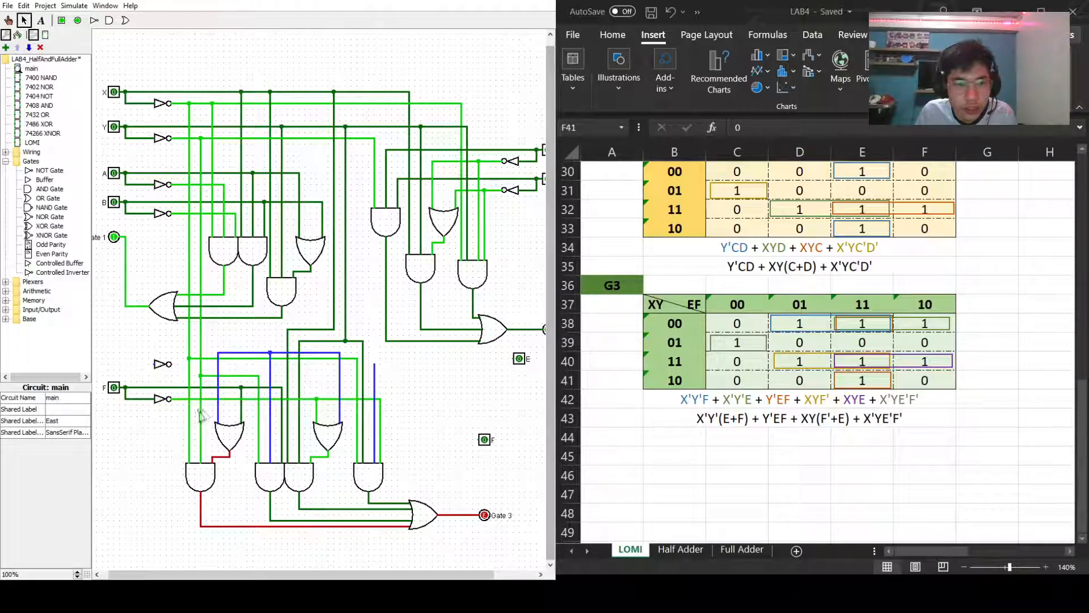
left_click(217, 411)
key("Delete")
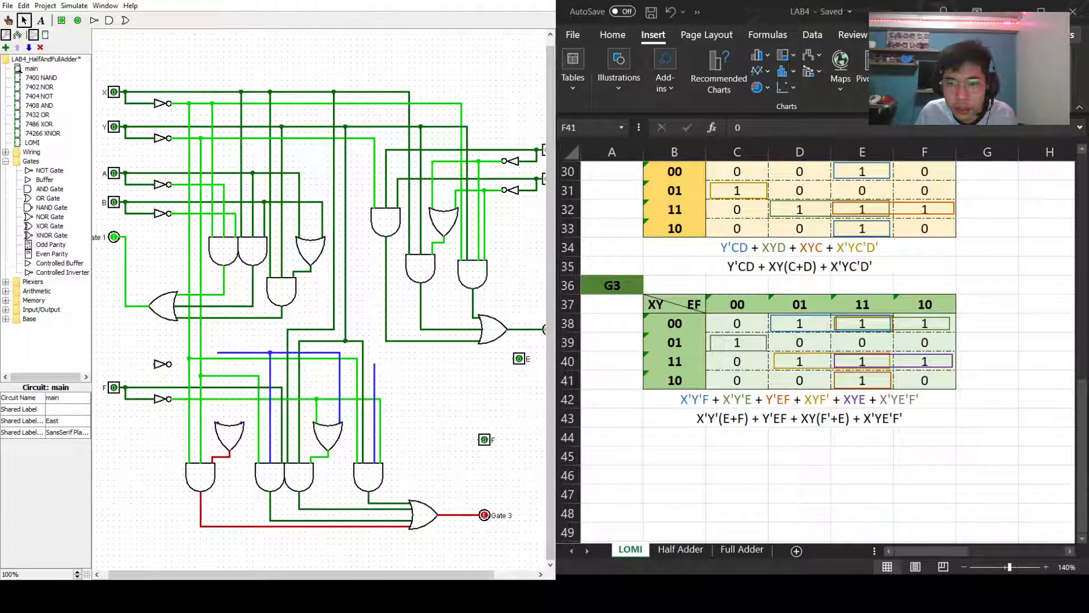
Delete the E and F wires feeding the Y'EF AND gate.
left_click(269, 437)
key("Delete")
left_click(282, 439)
key("Delete")
Delete the wires linking the old F pin to its inverter and the remaining F line.
left_click(137, 399)
key("Delete")
left_click(135, 388)
key("Delete")
left_click(125, 393)
key("Delete")
left_click(123, 389)
key("Delete")
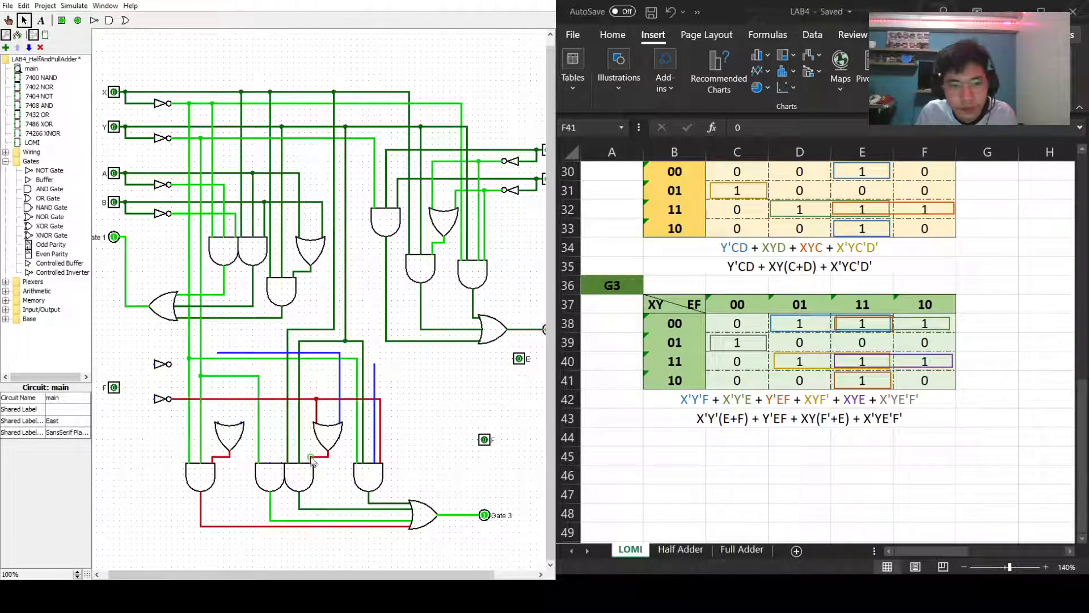
Delete the F' and E wires into the F'+E OR gate, along with the remaining horizontal E and F' lines.
left_click(315, 415)
key("Delete")
left_click(339, 411)
key("Delete")
left_click(325, 352)
key("Delete")
left_click(335, 400)
key("Delete")
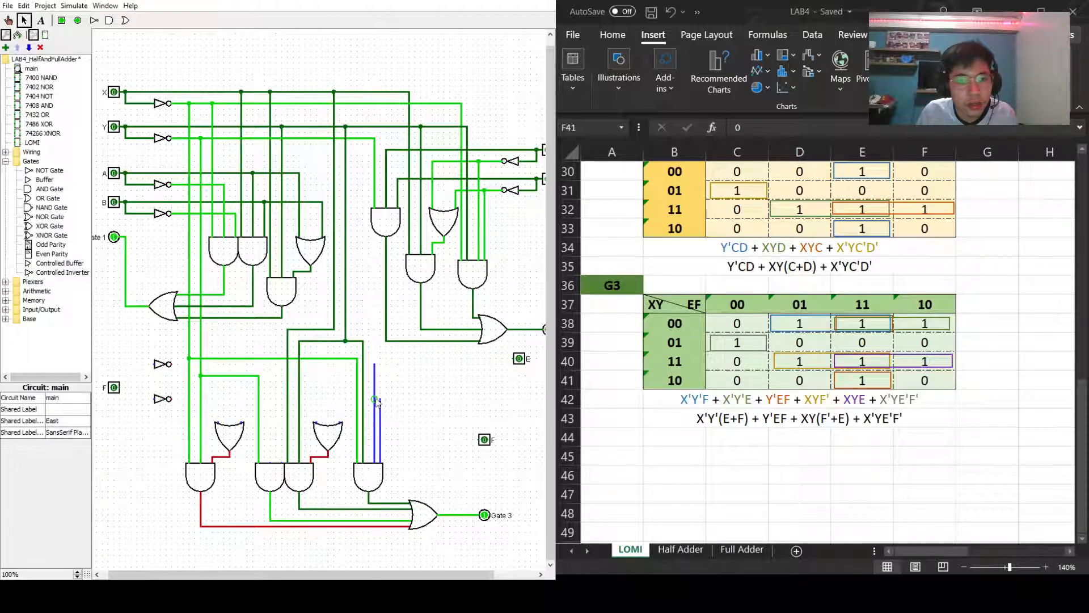
Delete the leftover vertical E' and F' wires above the fourth AND gate.
left_click(374, 408)
key("Delete")
left_click(380, 414)
key("Delete")
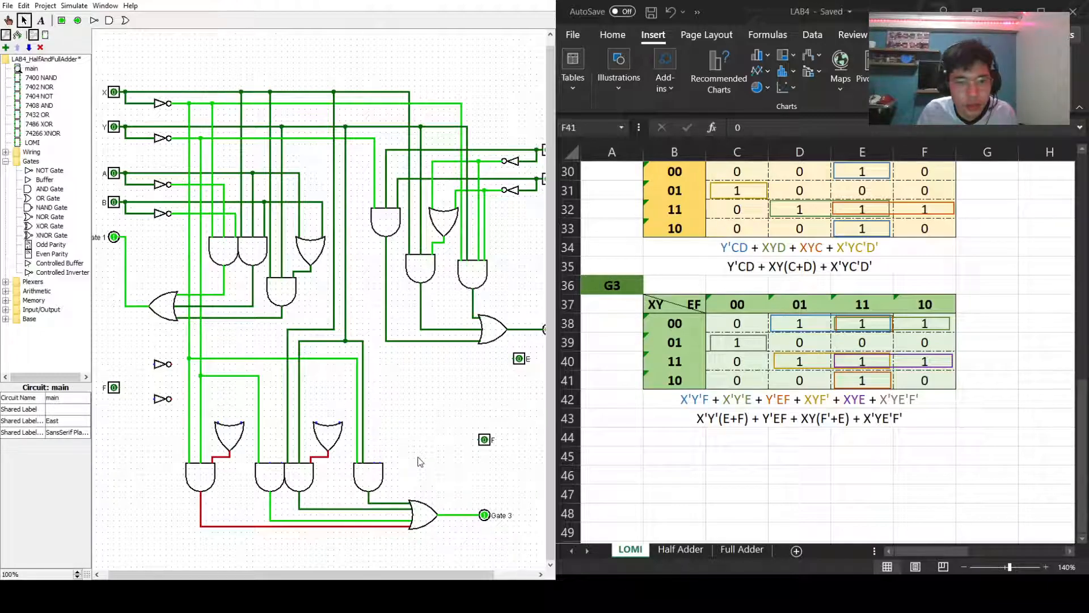
Delete the old east-facing F pin and move the new F pin directly below pin E.
left_click(116, 389)
key("Delete")
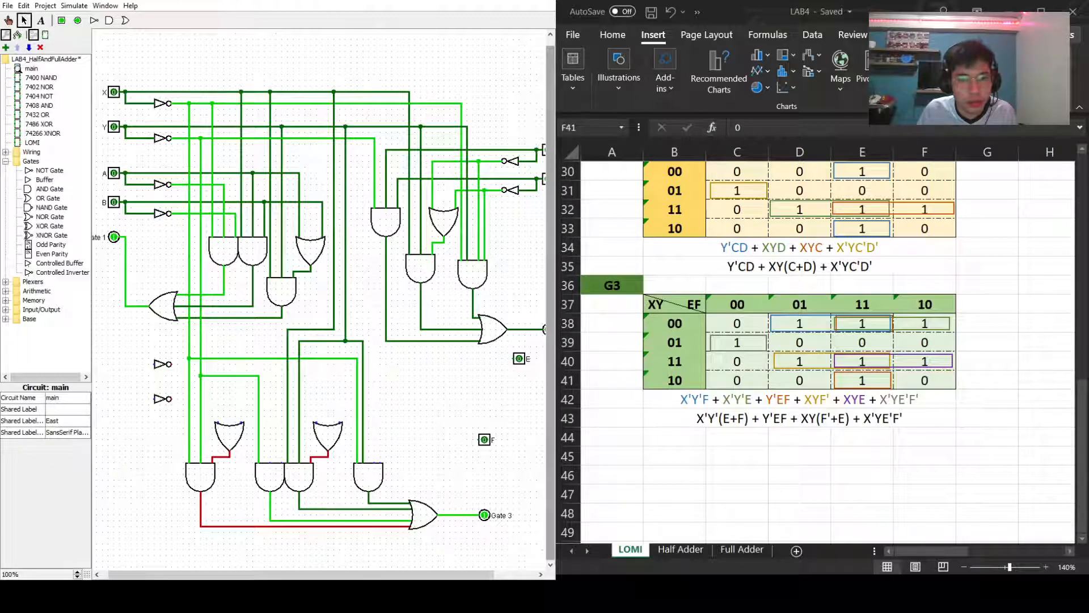
left_click_drag(486, 442, 521, 442)
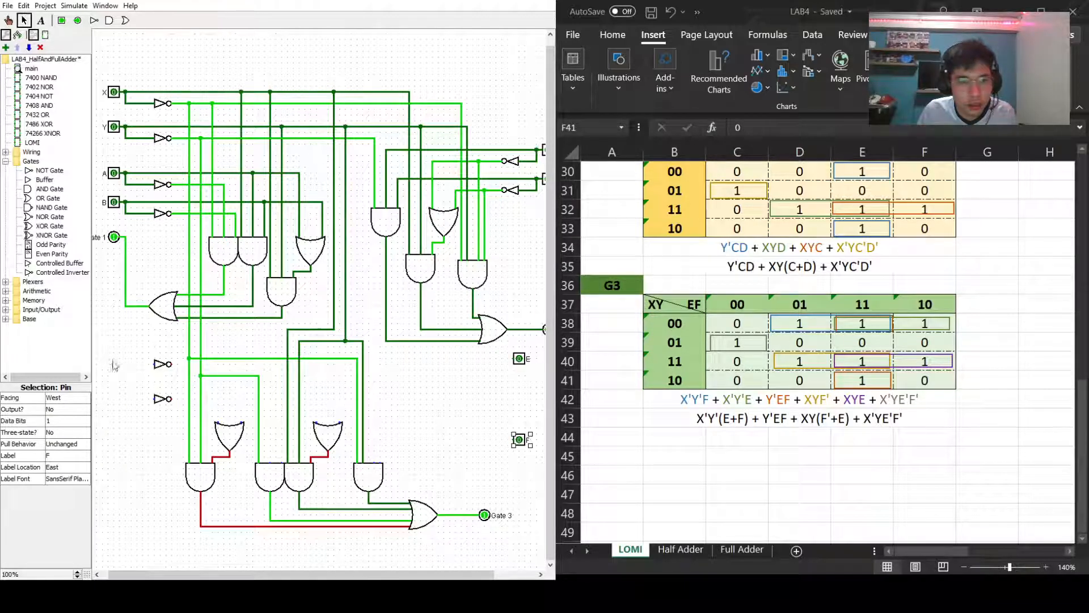
Turn the upper NOT gate to face west and draw a long horizontal wire from pin E across the X' and Y' lines.
left_click(160, 368)
left_click(83, 397)
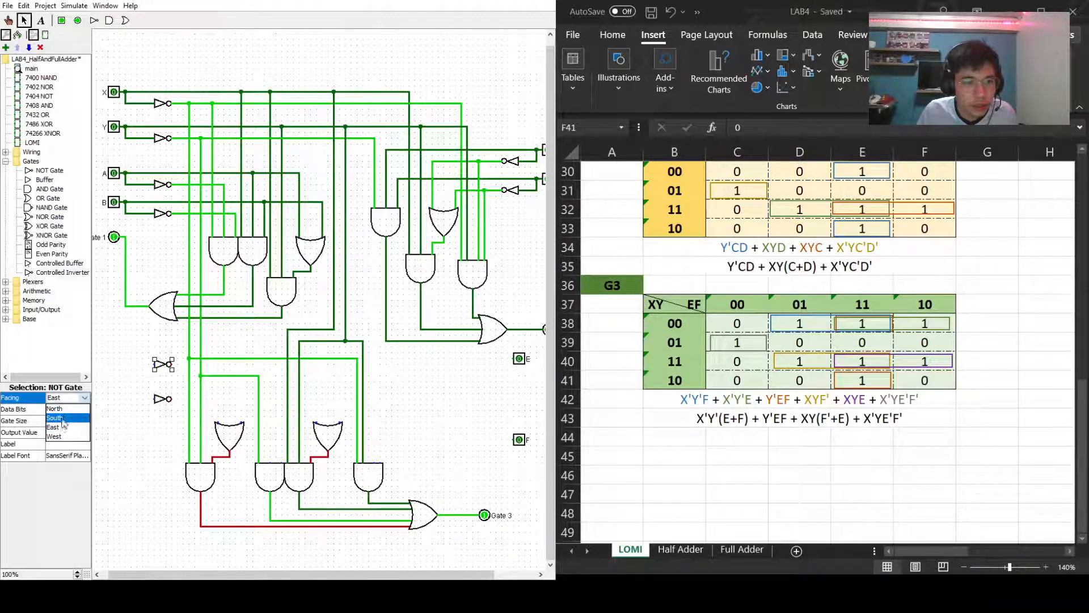
left_click(63, 436)
left_click_drag(179, 365, 135, 375)
left_click(166, 364)
key("Delete")
mouse_move(141, 371)
left_mouse_down()
mouse_move(455, 377)
mouse_move(520, 363)
mouse_move(489, 378)
mouse_move(417, 365)
mouse_move(148, 364)
left_mouse_up()
Place the west-facing NOT gate just below the E line and wire its input to that line.
left_click(476, 383)
left_click(490, 389)
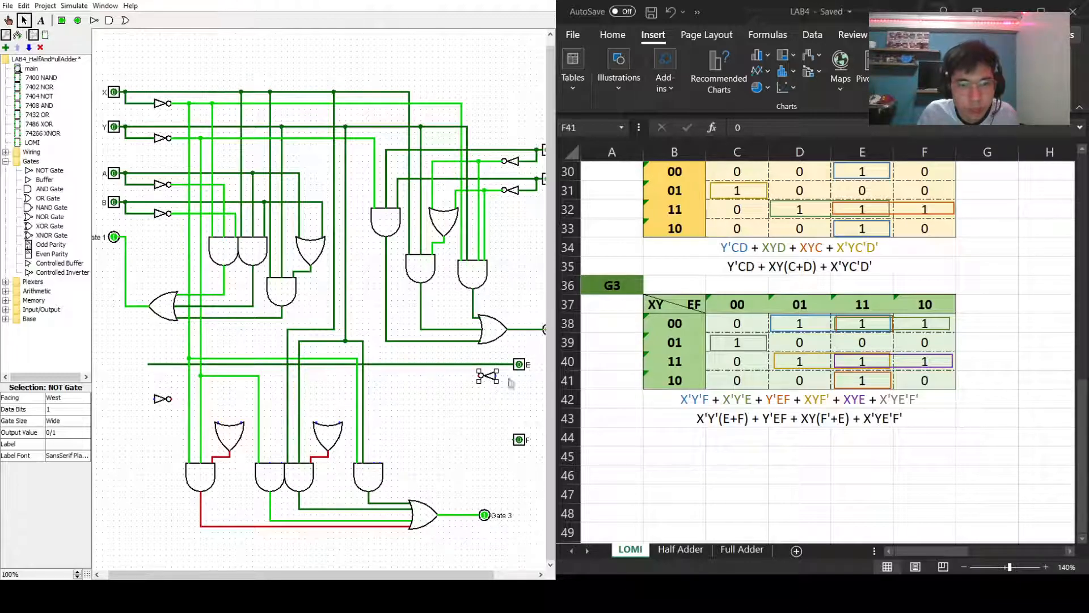
mouse_move(508, 367)
left_mouse_down()
mouse_move(509, 376)
mouse_move(472, 376)
left_mouse_up()
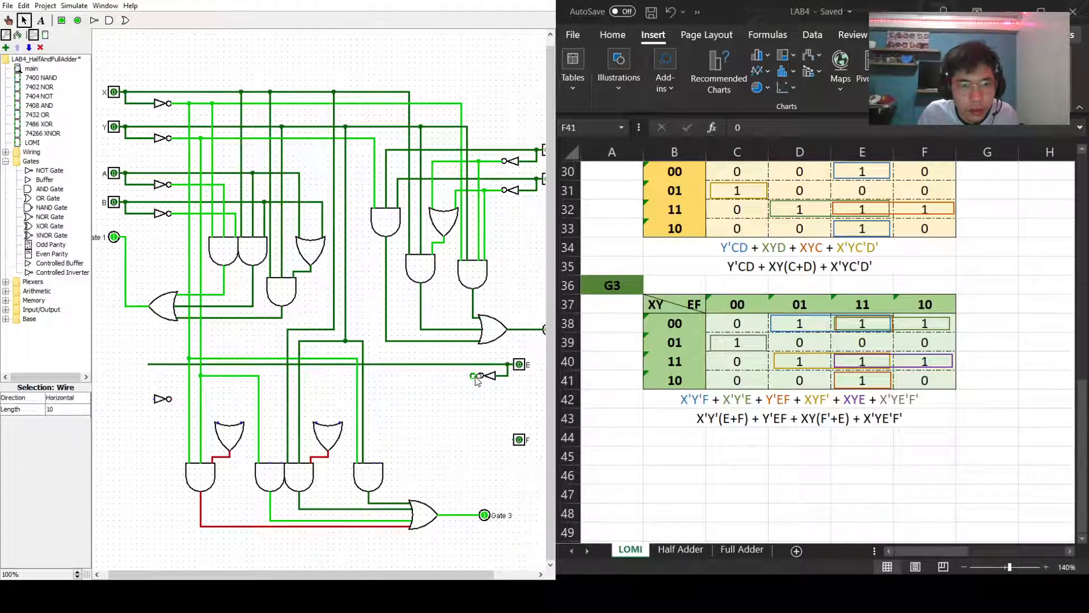
left_click(462, 402)
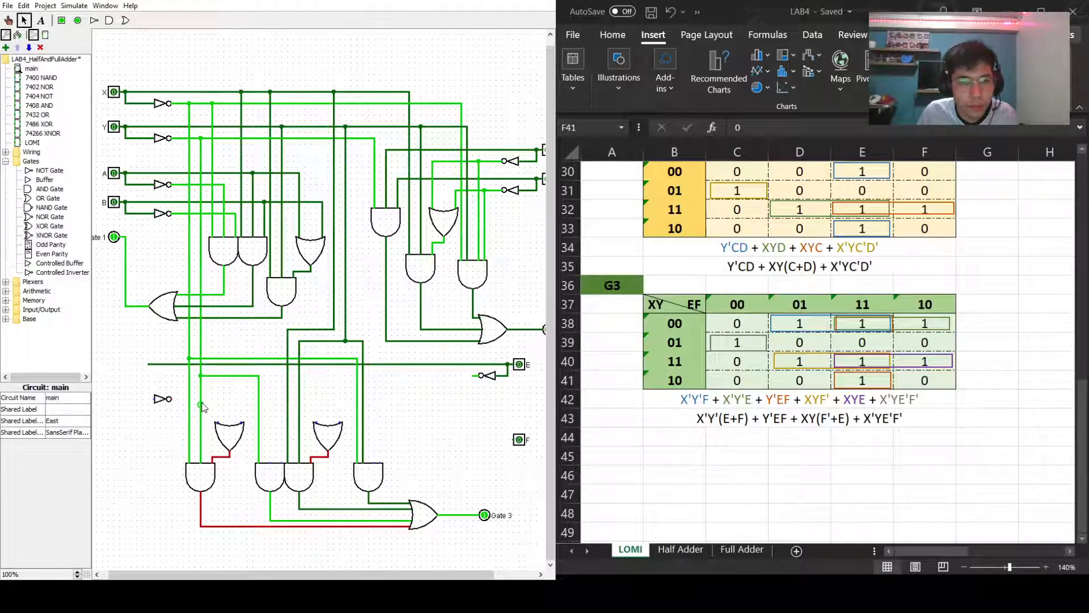
Delete the NOT gate below the E line together with its output wire and horizontal input wire.
left_click_drag(489, 376, 487, 389)
left_click(474, 376)
key("Delete")
left_click(479, 382)
key("Delete")
left_click(488, 387)
key("Delete")
left_click(497, 376)
key("Delete")
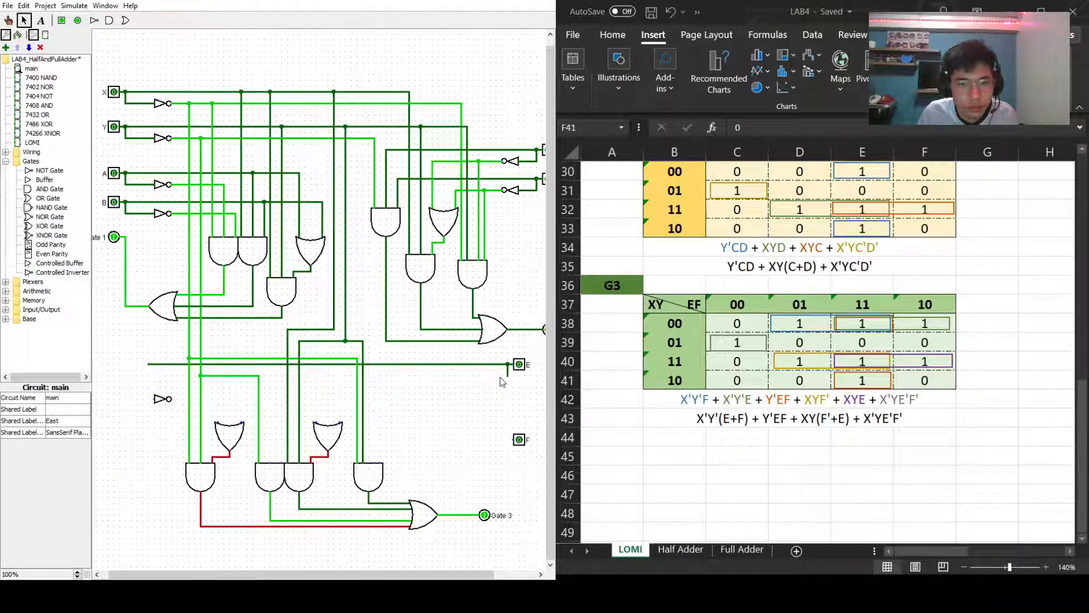
Turn the remaining east-facing NOT gate to face west and delete it.
left_click(155, 399)
left_click(65, 397)
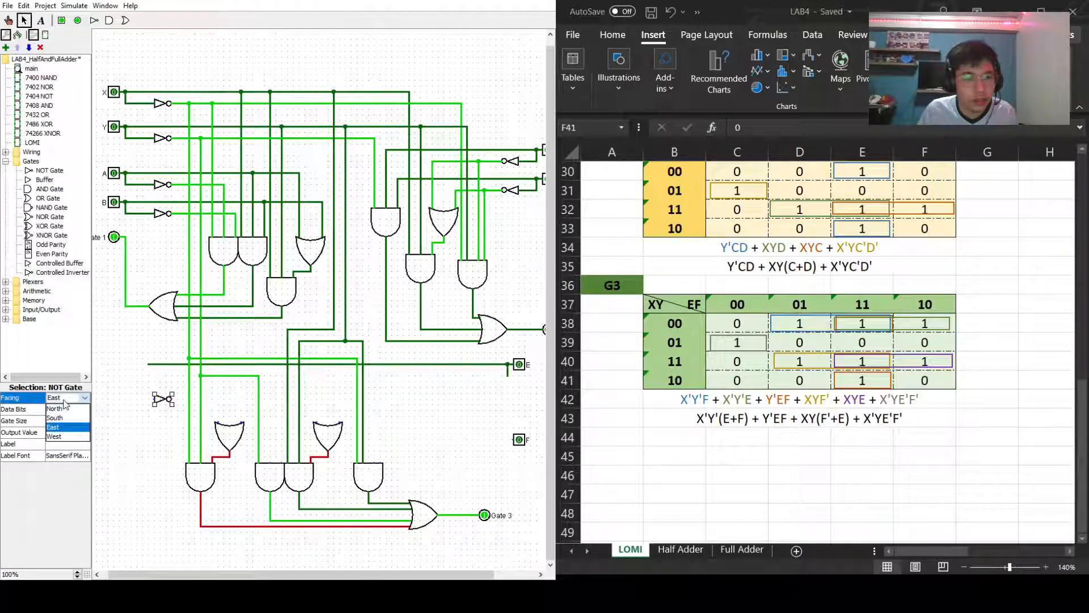
left_click(62, 436)
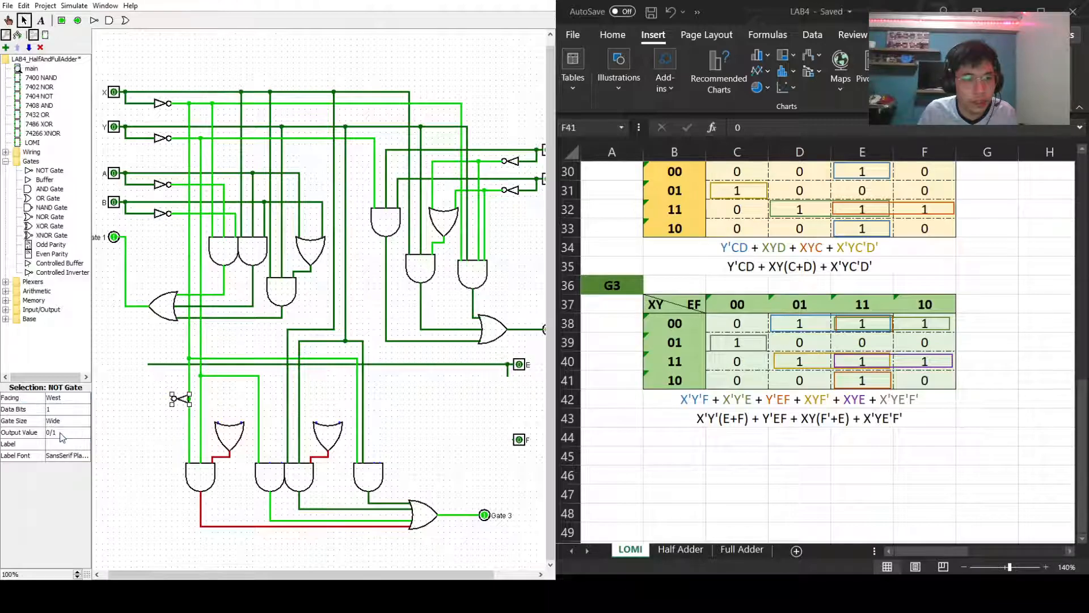
left_click(177, 405)
left_click(181, 400)
key("Delete")
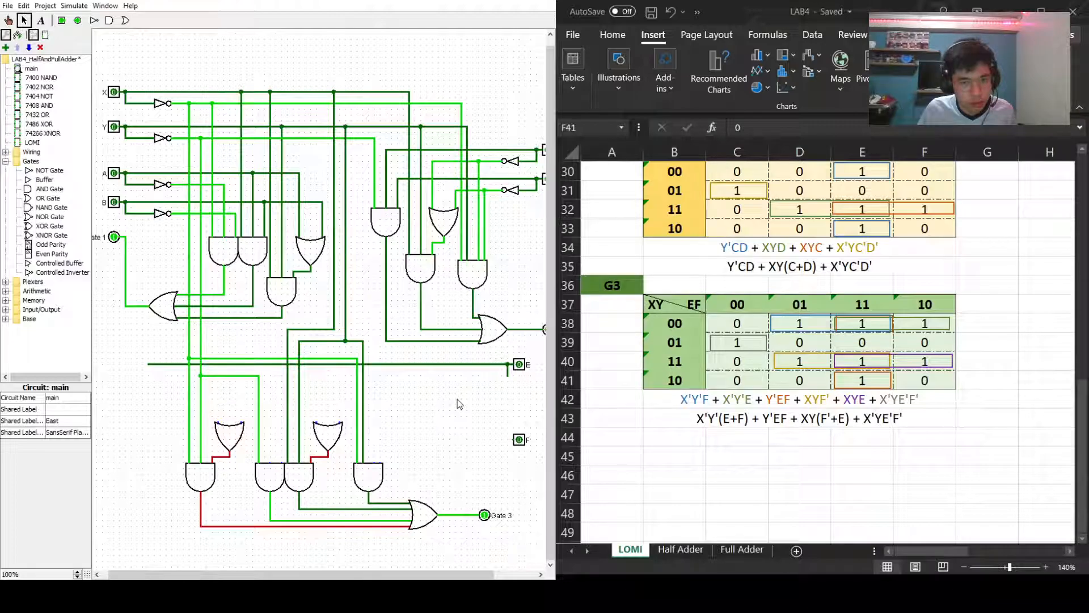
key("ctrl+z")
key("Delete")
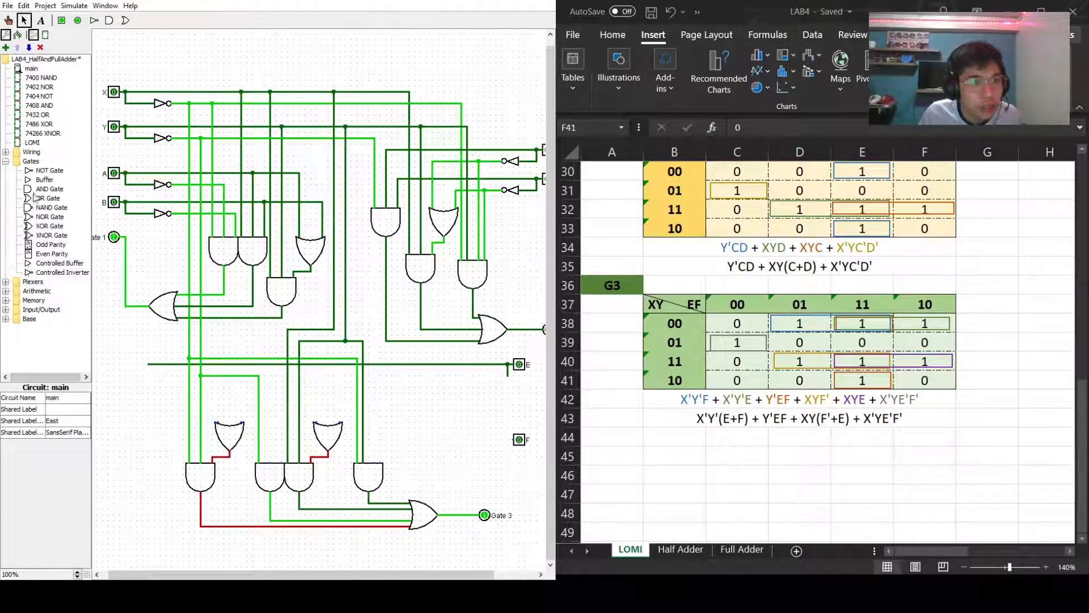
Place a new NOT gate between pins E and F and set its facing to West.
left_click(40, 170)
left_click(485, 414)
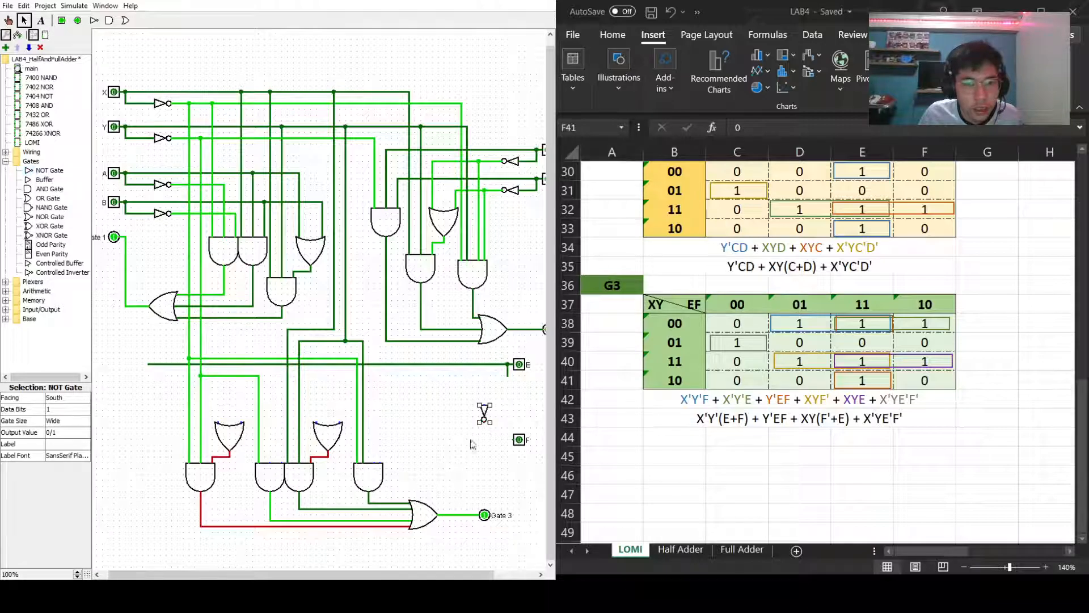
left_click(58, 420)
left_click(59, 420)
left_click(69, 398)
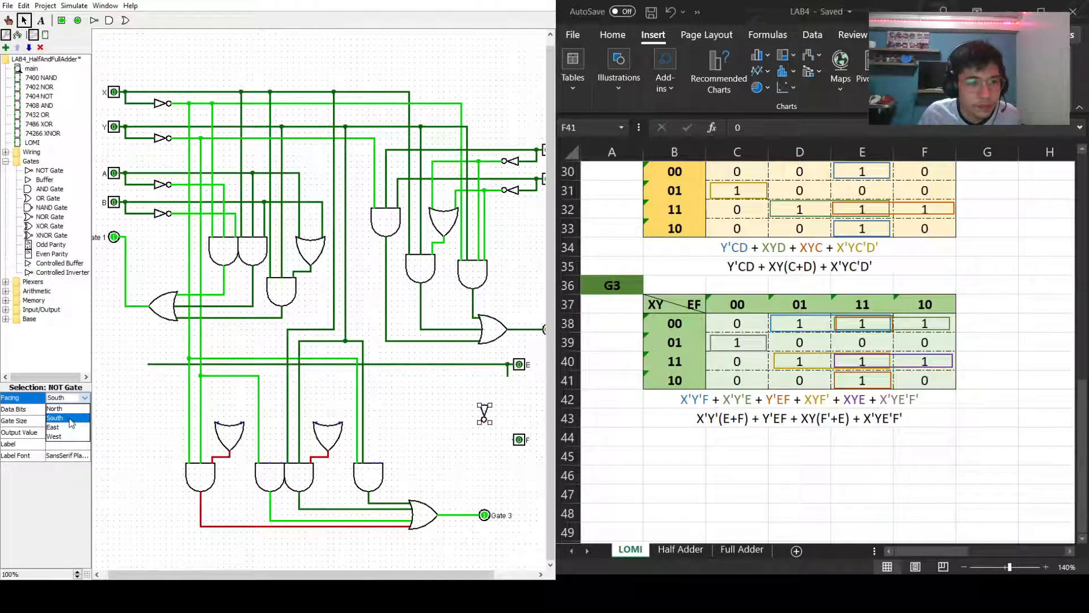
left_click(66, 436)
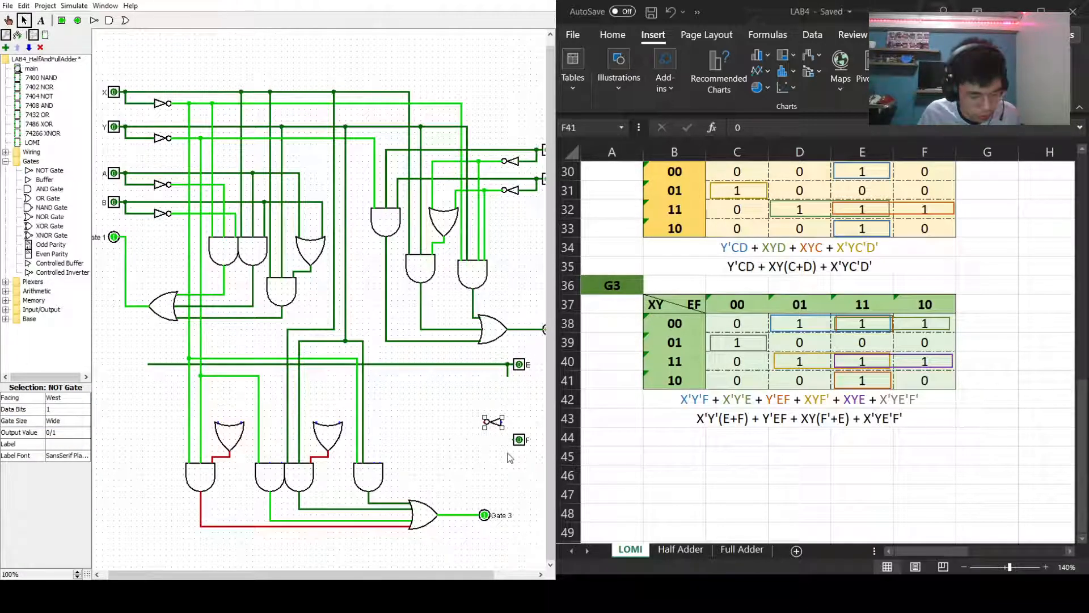
Duplicate the new NOT gate, wire one copy to the E line and run a long E' wire from its output.
key("ctrl+d")
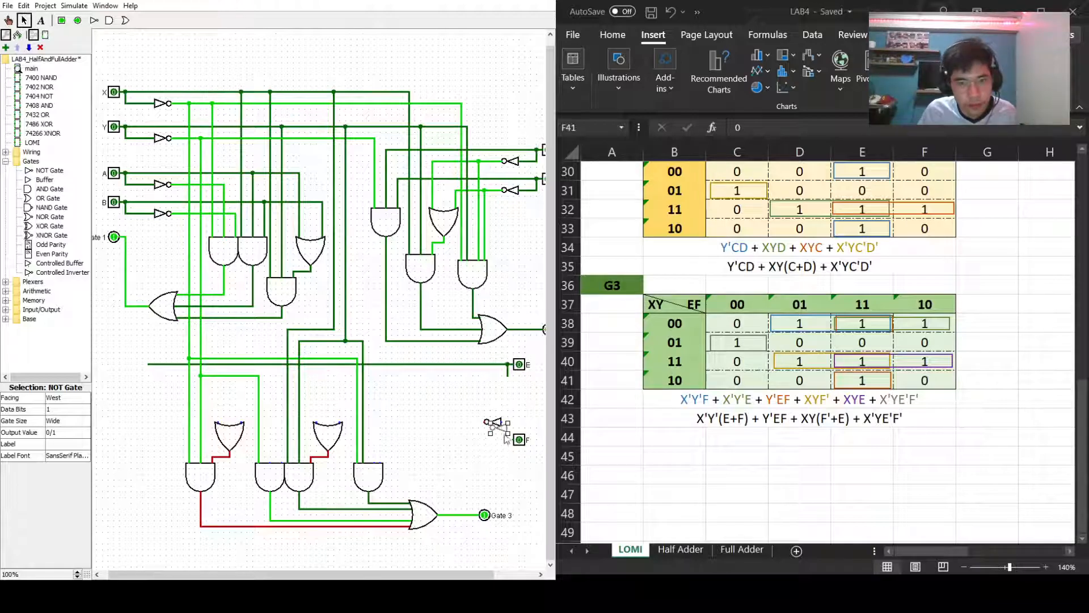
mouse_move(505, 426)
left_mouse_down()
mouse_move(495, 448)
mouse_move(492, 381)
mouse_move(498, 387)
mouse_move(165, 387)
left_mouse_up()
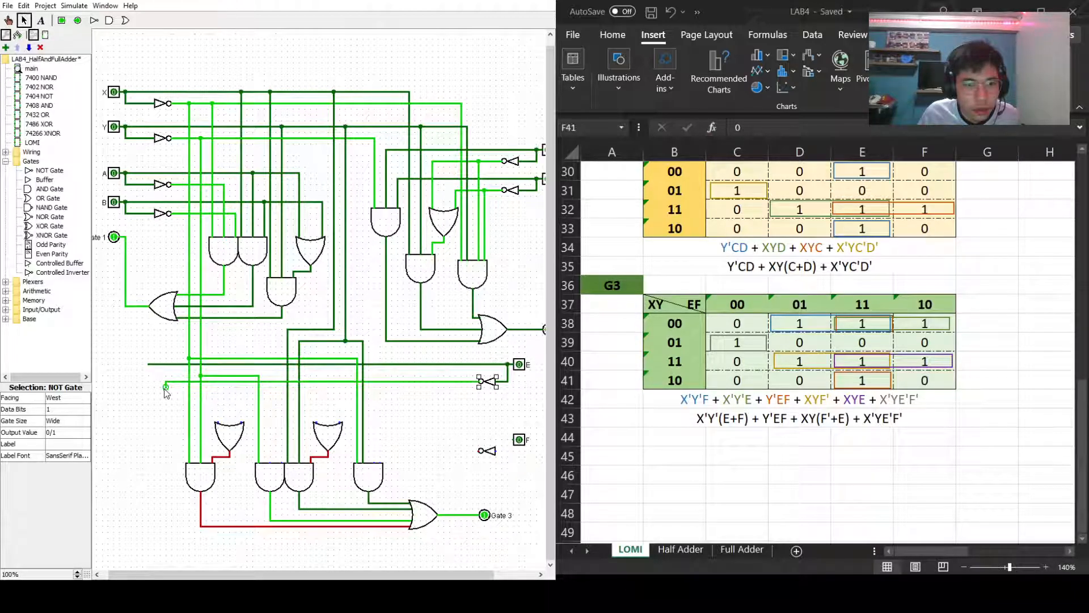
left_click(432, 411)
Move pin F up closer to E, draw its horizontal line and connect the second NOT gate below it with an F' output wire.
mouse_move(522, 444)
left_mouse_down()
mouse_move(525, 405)
mouse_move(217, 405)
left_mouse_up()
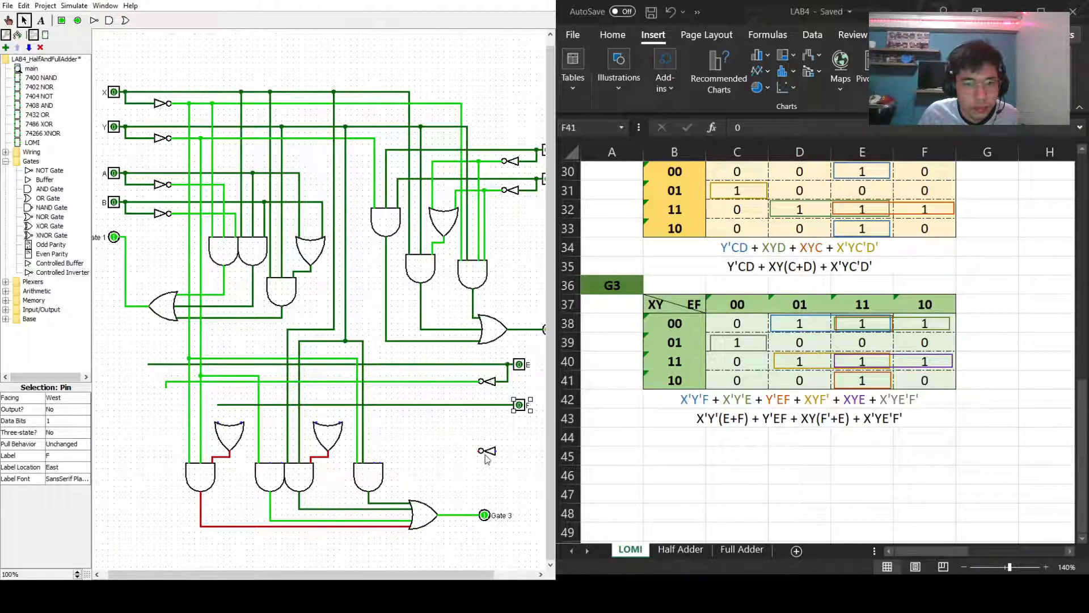
mouse_move(492, 451)
left_mouse_down()
mouse_move(487, 422)
mouse_move(508, 417)
mouse_move(509, 427)
mouse_move(414, 421)
left_mouse_up()
left_click(453, 479)
Move the Gate 3 output pin outward until it lines up vertically with the Gate 2 pin.
left_click_drag(463, 577, 505, 577)
left_click_drag(437, 516, 499, 516)
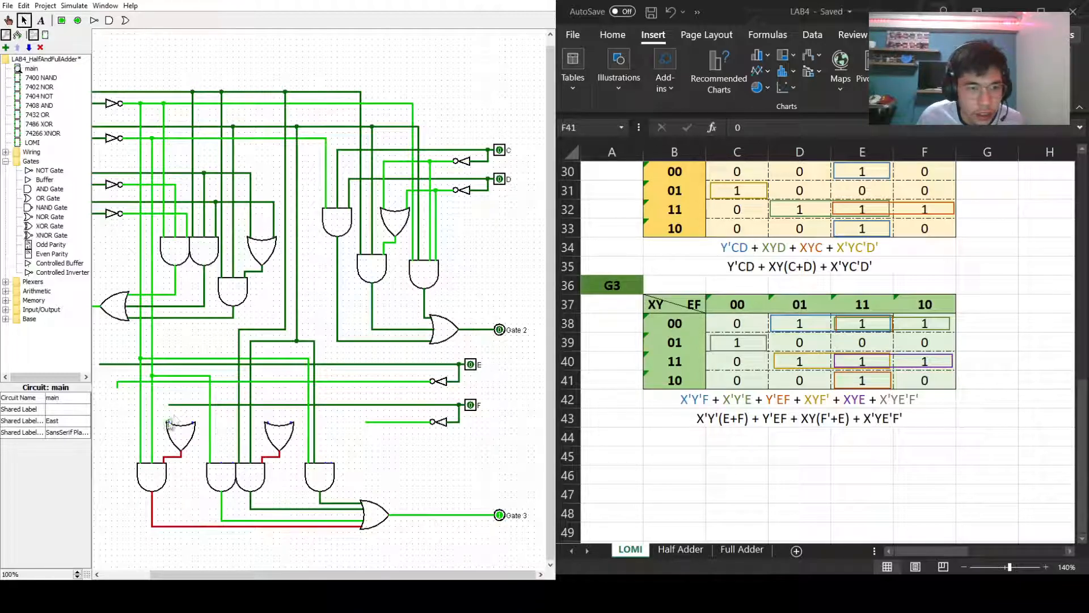
Connect E and F to the two inputs of the E+F OR gate and delete the excess E wire beyond it.
left_click_drag(182, 405, 169, 364)
left_click(119, 364)
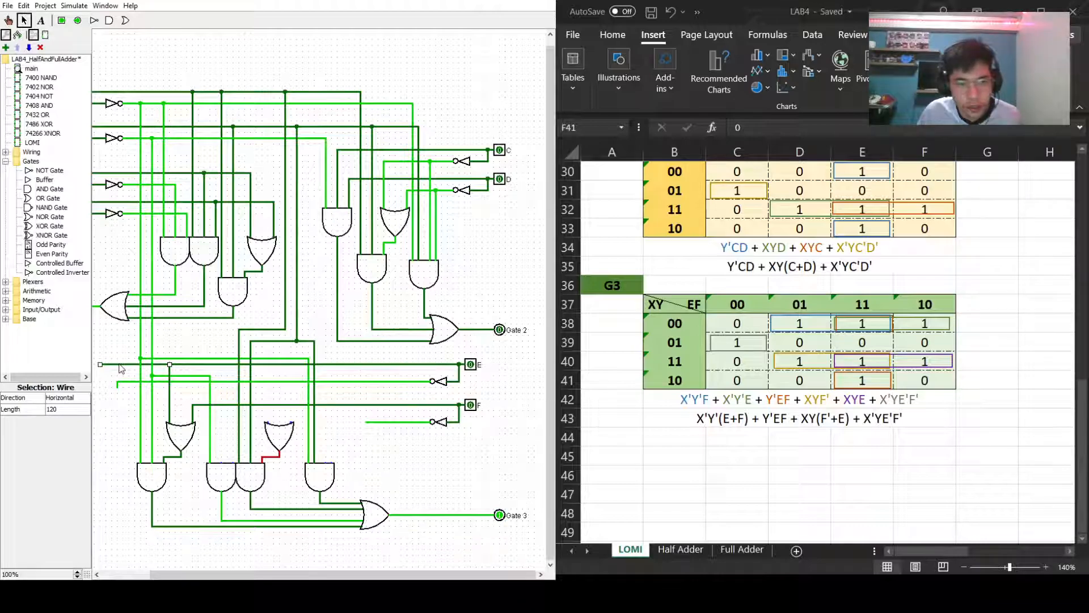
key("Delete")
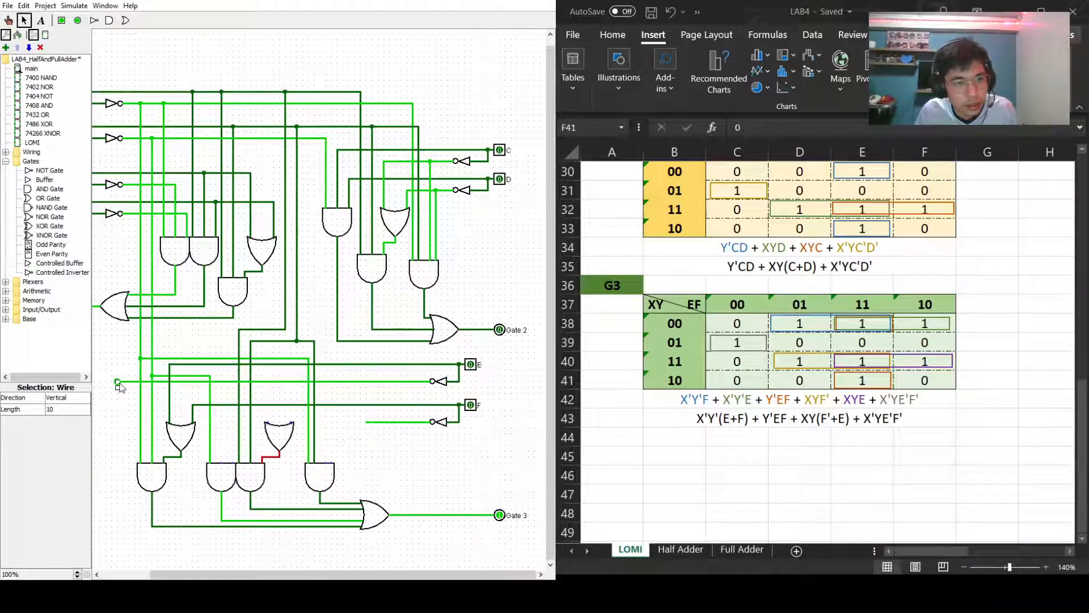
Shorten the E' wire so that it ends level with the end of the F' wire.
left_click(121, 381)
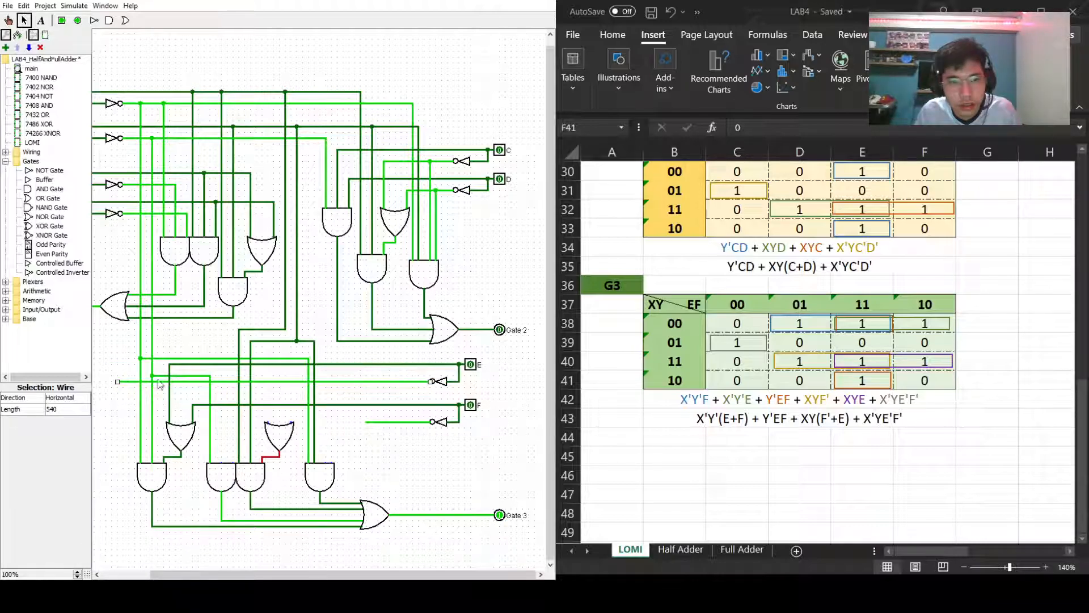
left_click_drag(118, 383, 366, 381)
left_click(368, 396)
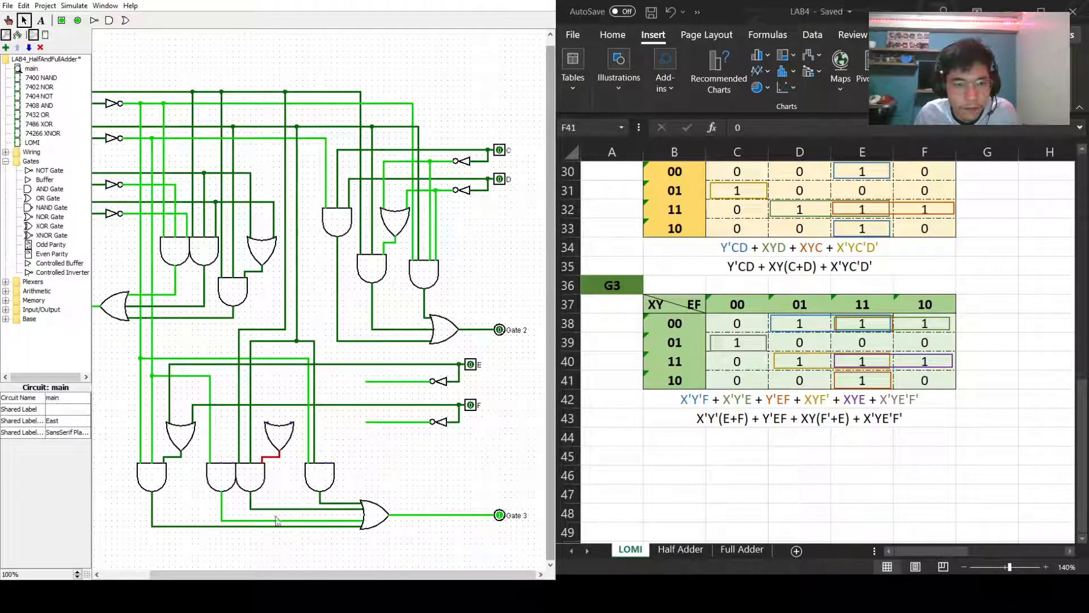
Branch the E and F lines down to the middle and right inputs of the Y'EF AND gate.
left_click(220, 478)
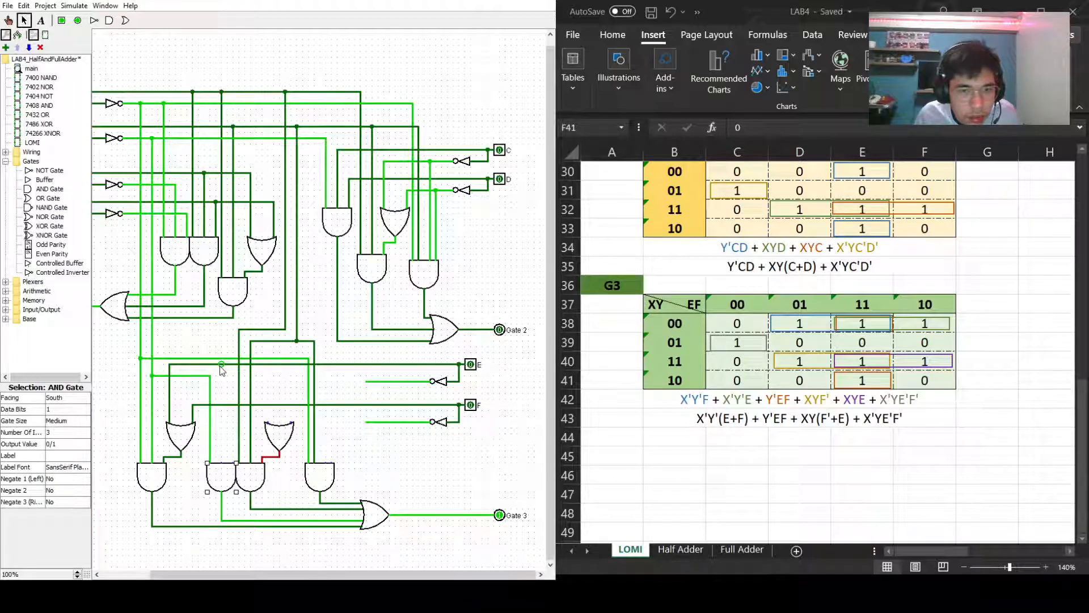
left_click_drag(220, 366, 222, 462)
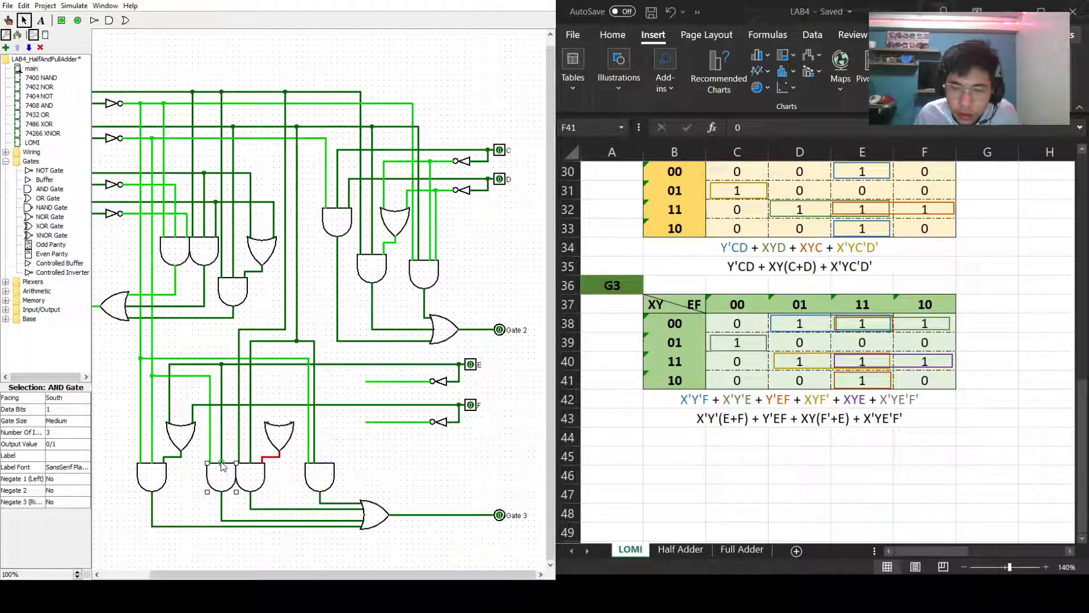
left_click_drag(233, 404, 236, 463)
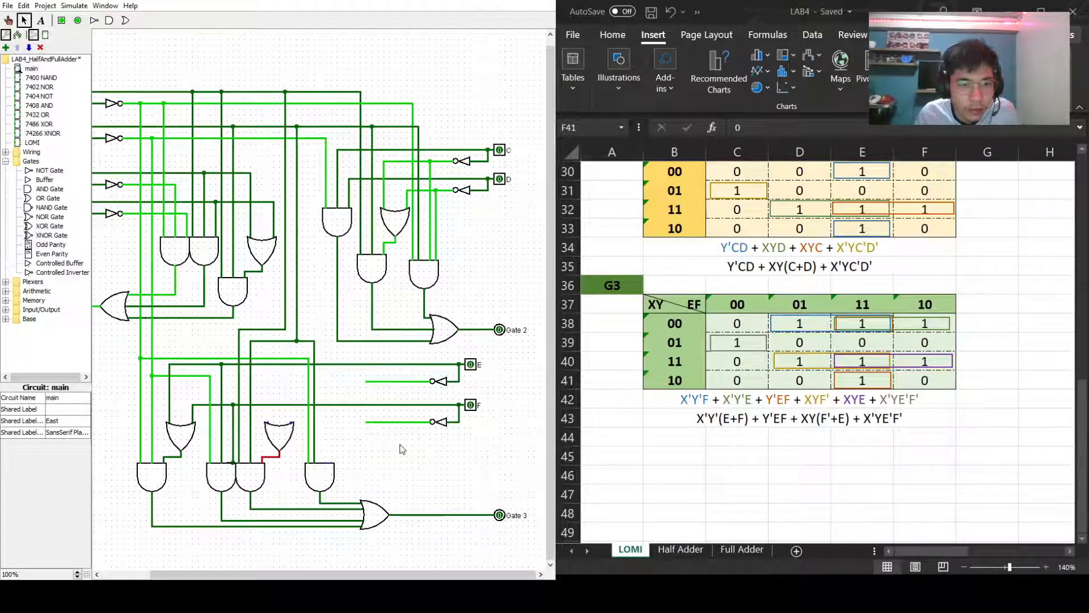
Replace the Y'EF AND gate with a new south-facing AND gate set to 3 inputs in the same position.
left_click(234, 456)
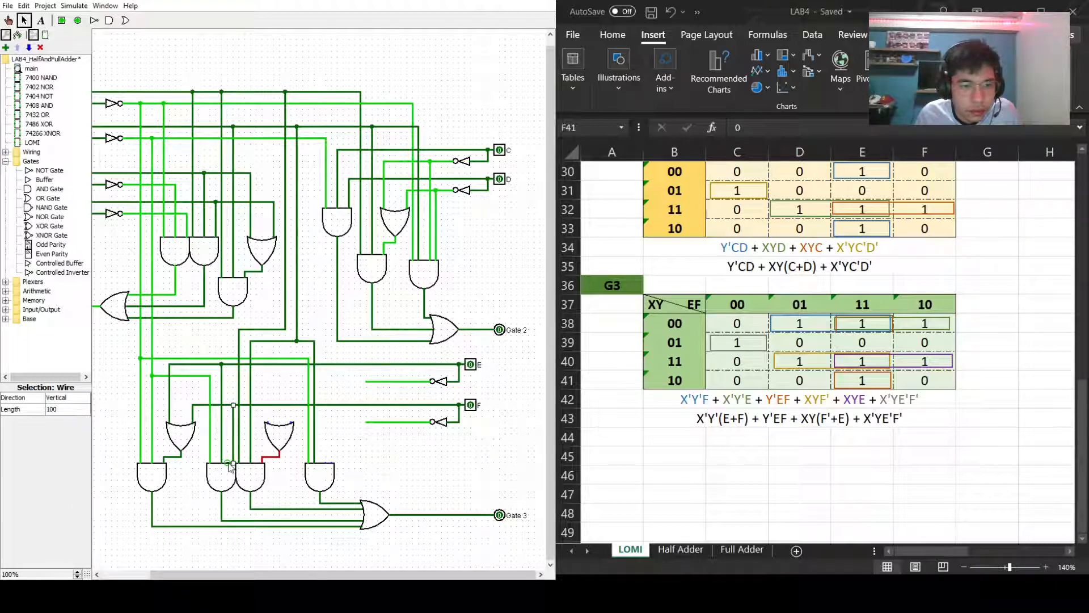
left_click(229, 466)
key("Delete")
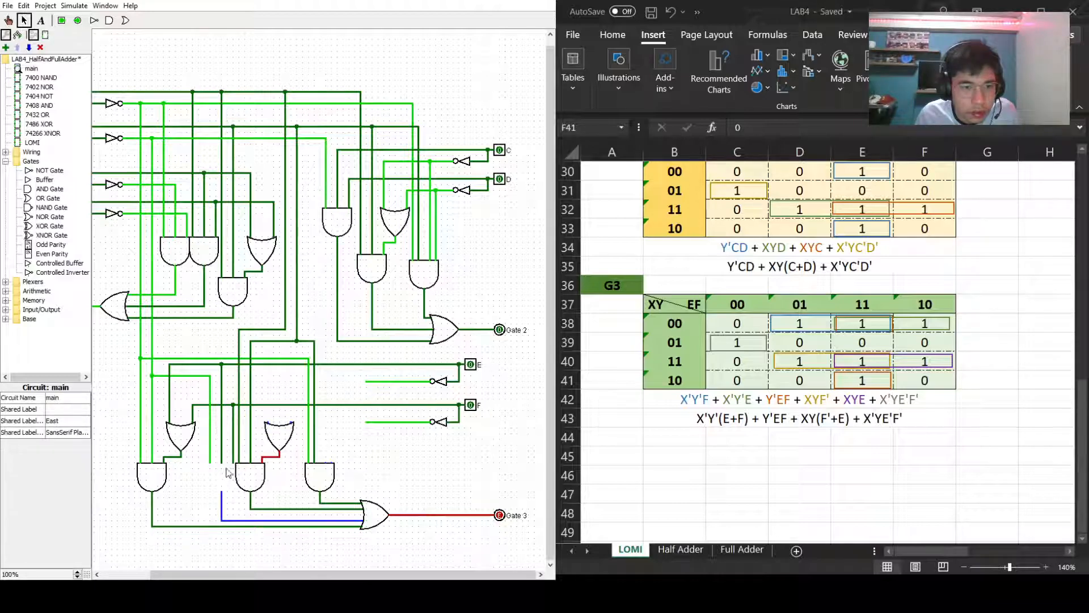
left_click(29, 191)
left_click(198, 503)
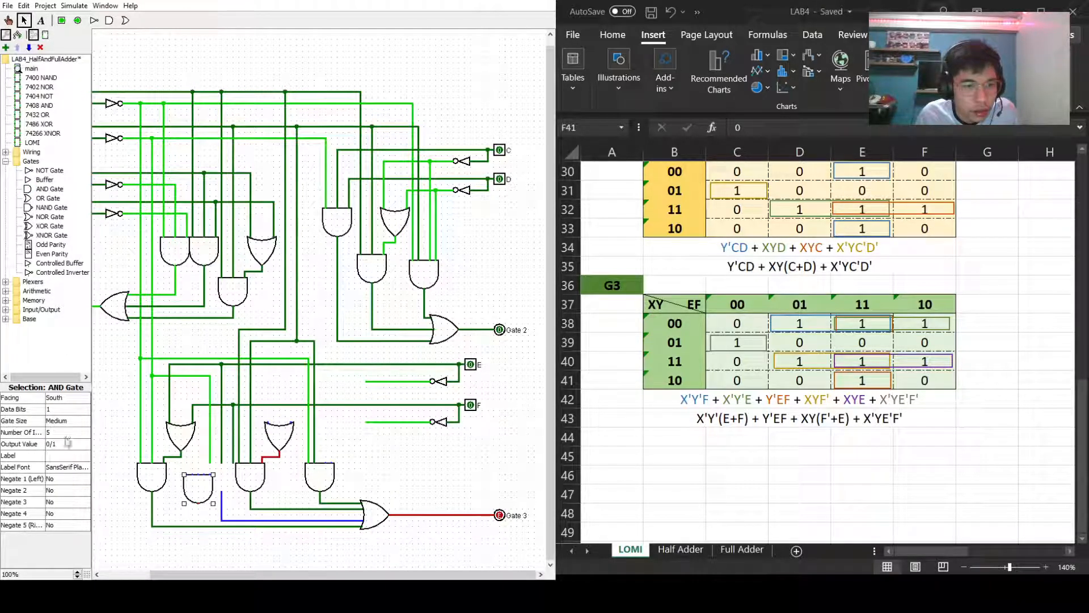
left_click(62, 432)
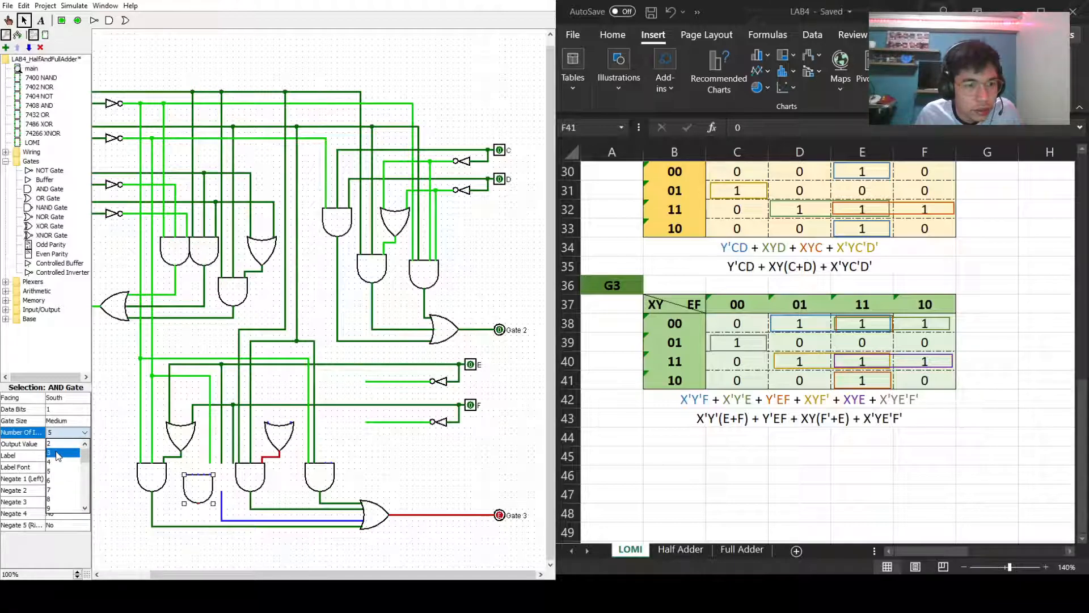
left_click(63, 453)
left_click_drag(201, 489, 224, 478)
left_click(185, 512)
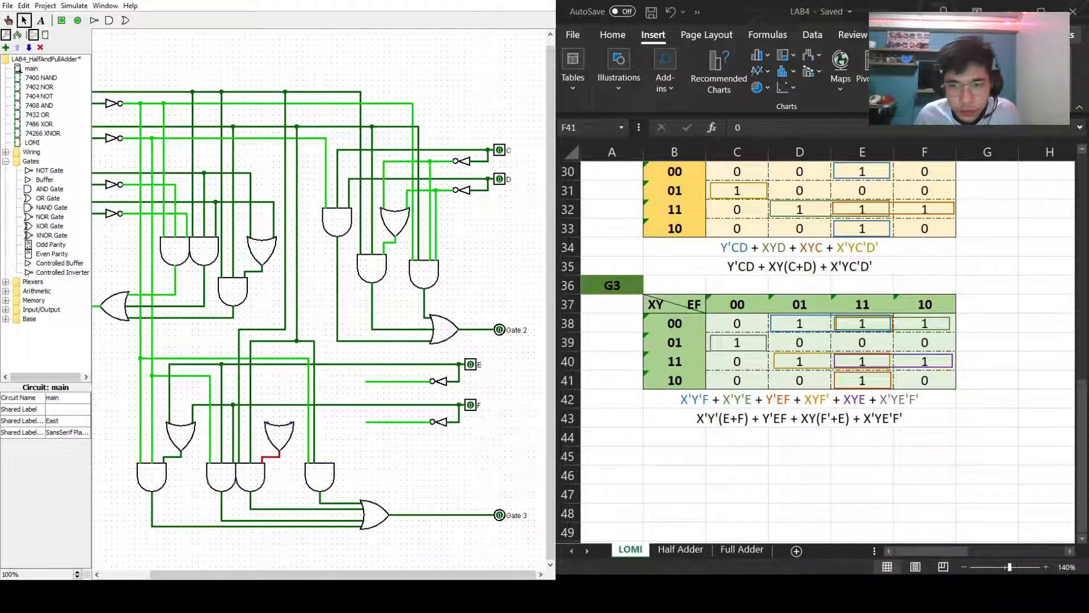
Move the F inverter up closer to the F line and delete its old horizontal output and input wires.
left_click_drag(377, 422, 348, 422)
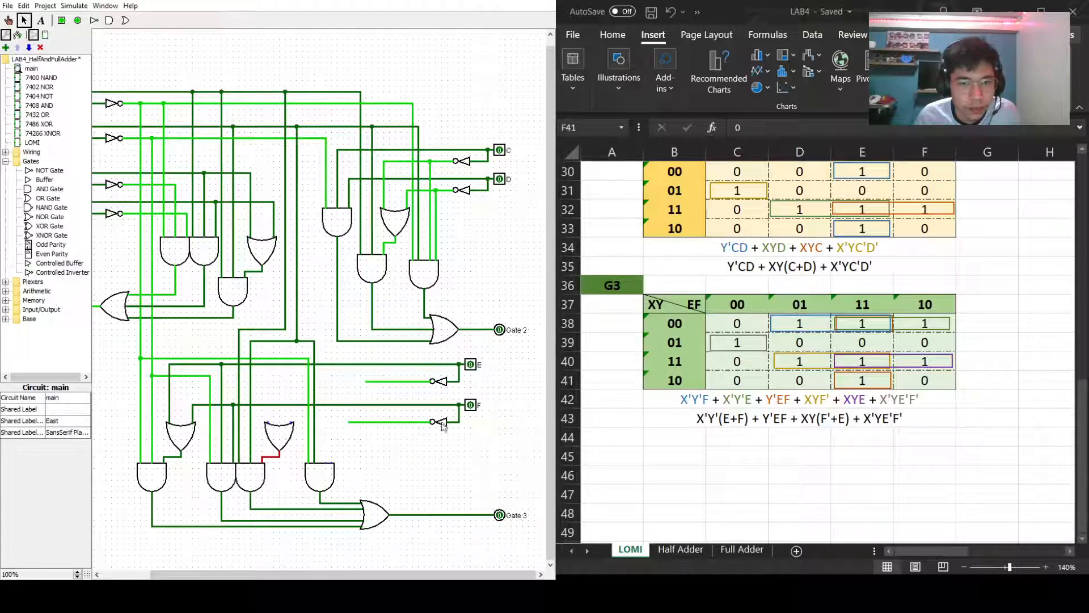
left_click(442, 420)
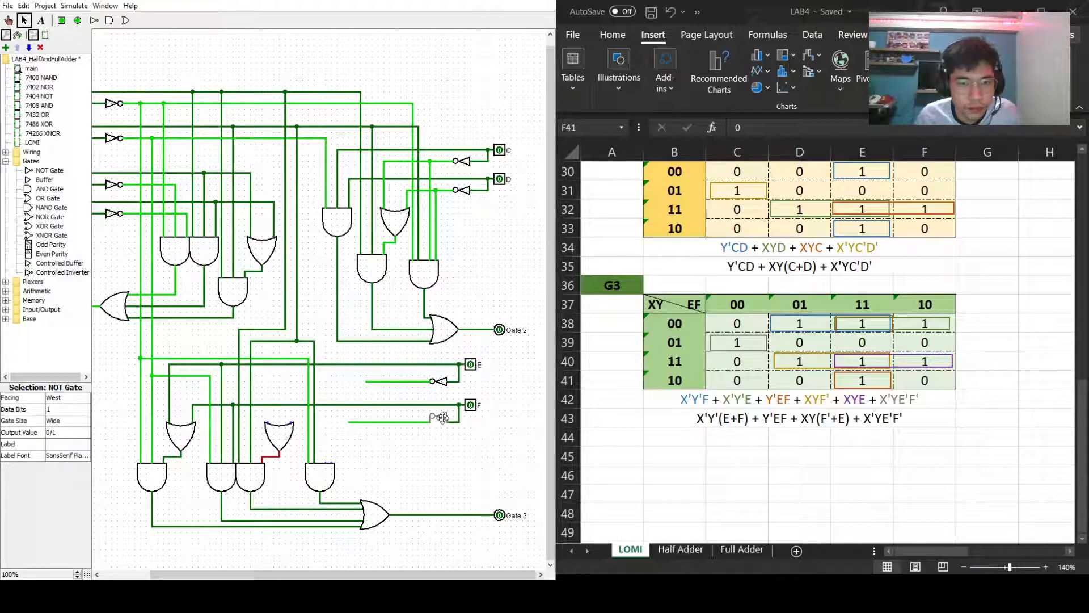
left_click(414, 421)
key("Delete")
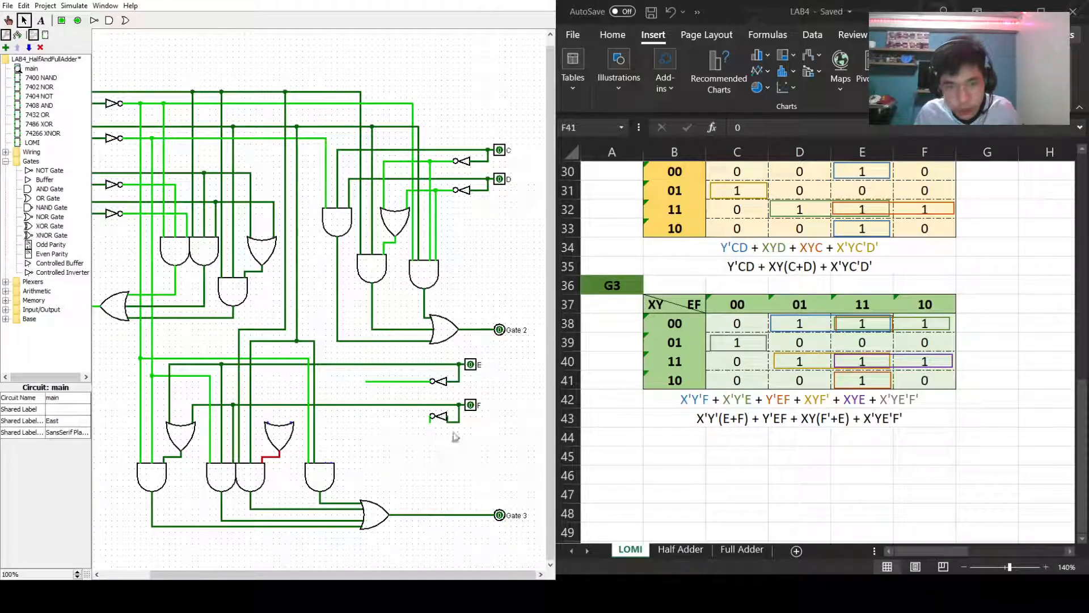
left_click(453, 422)
key("Delete")
Reconnect the F inverter and wire F' and E into the two inputs of the F'+E OR gate.
left_click(447, 421)
left_click_drag(448, 422, 291, 419)
key("Delete")
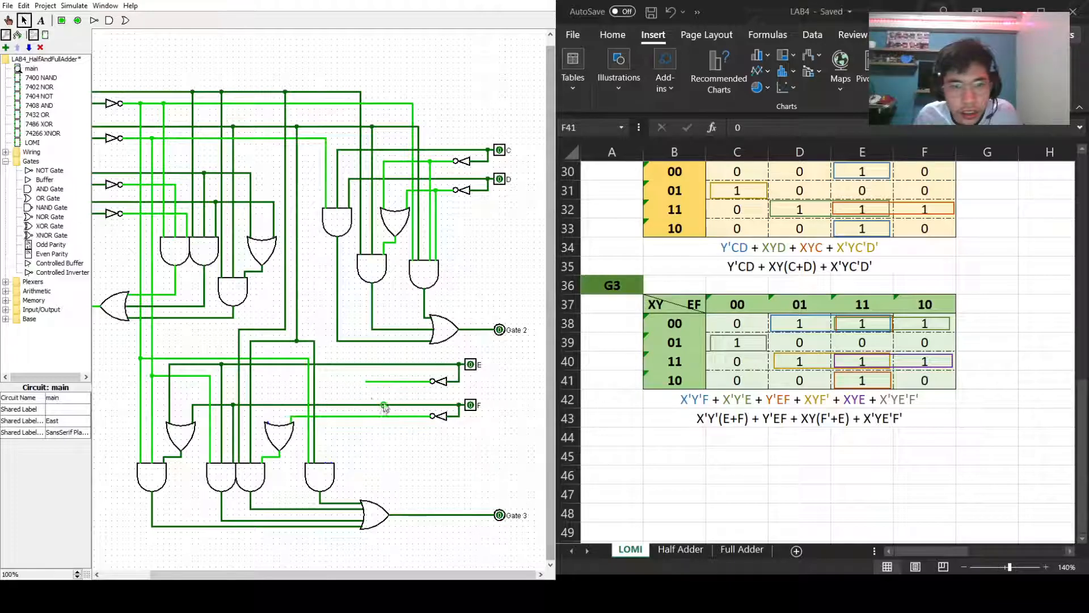
left_click_drag(268, 422, 269, 366)
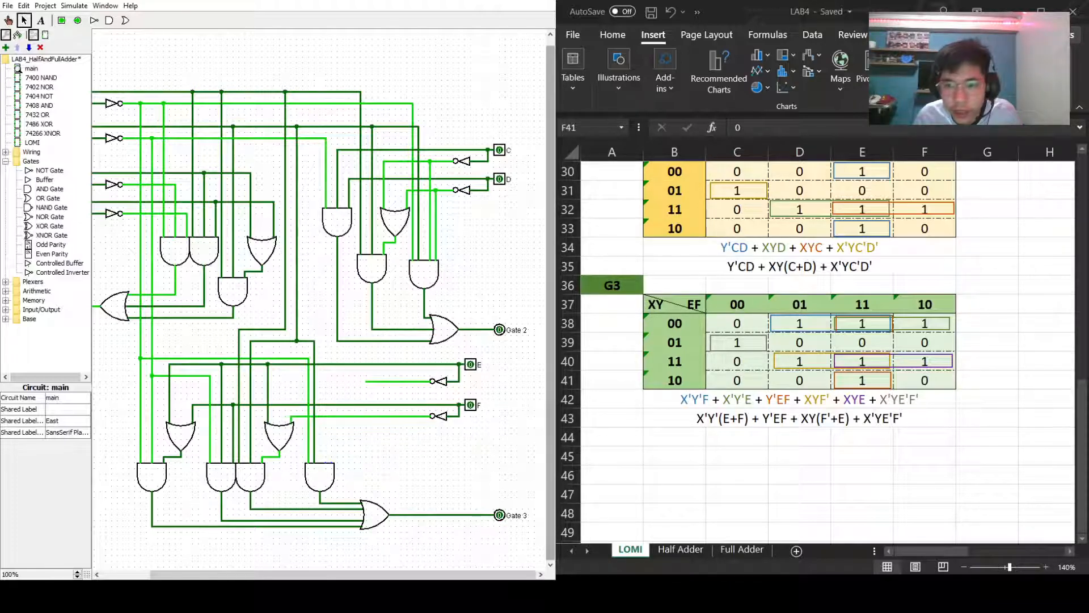
Wire E' and F' into the two free inputs of the X'YE'F' AND gate and save the project.
left_click_drag(366, 381, 332, 416)
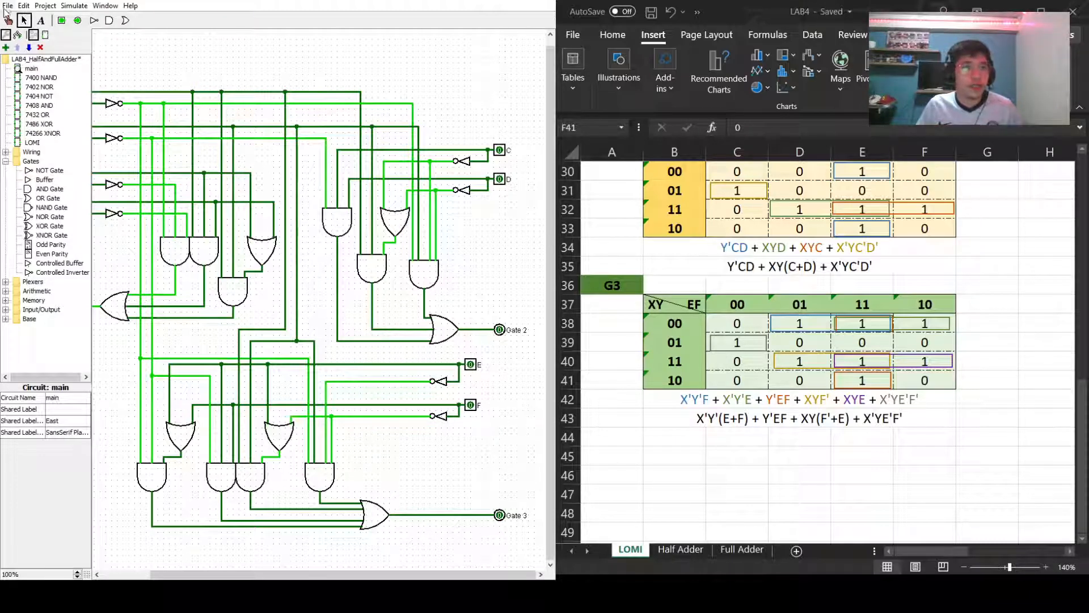
left_click(8, 6)
left_click(32, 84)
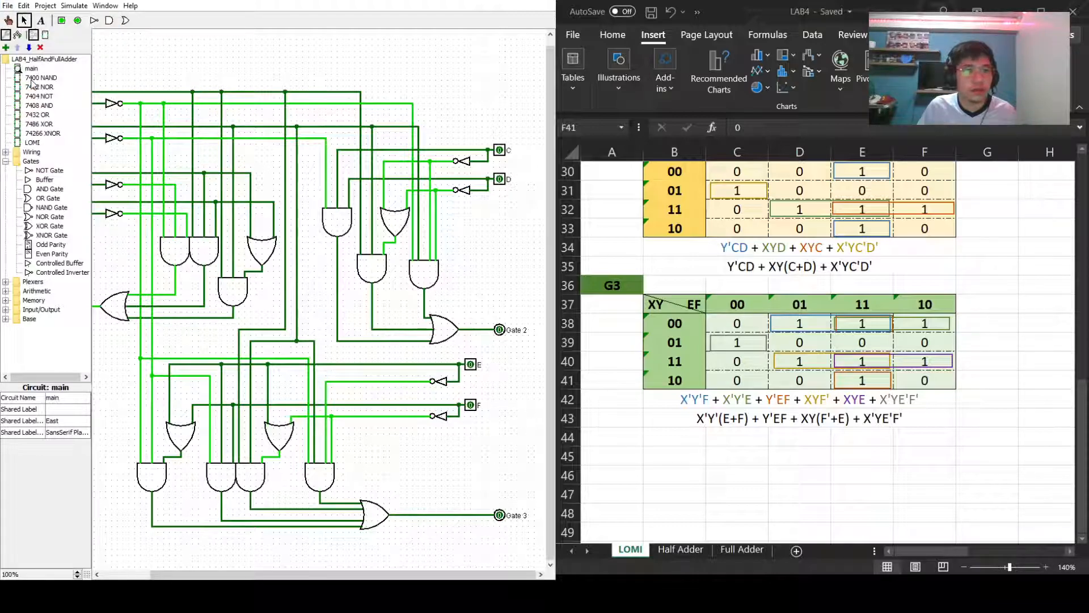
Test Gate 1 against the G1 map with X and Y at 0, setting AB to 01, 11 and 10.
left_click_drag(394, 574, 346, 574)
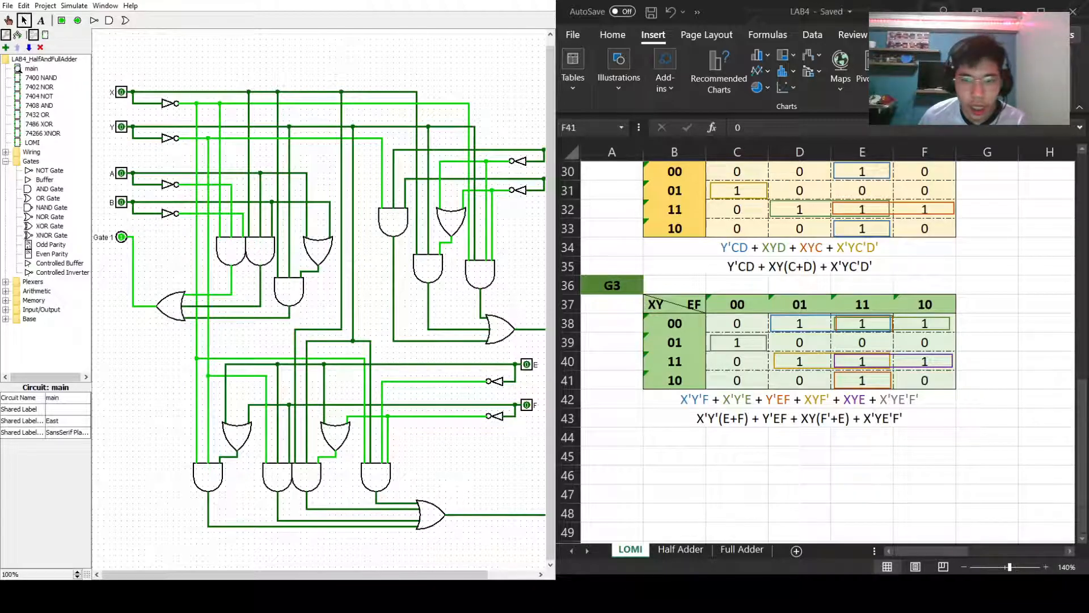
scroll(822, 340, "up", 4)
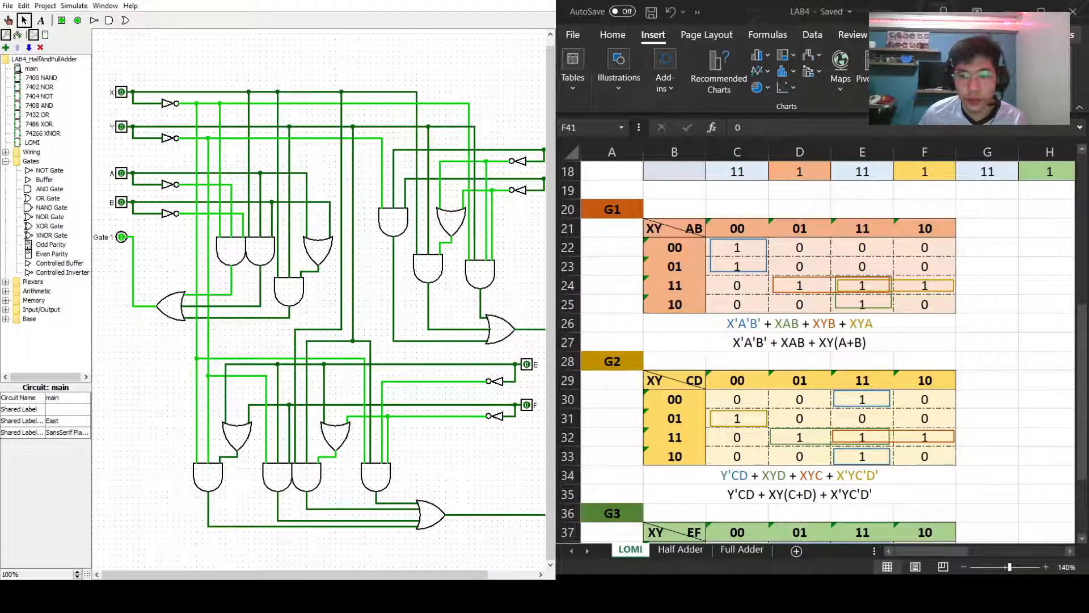
left_click(914, 554)
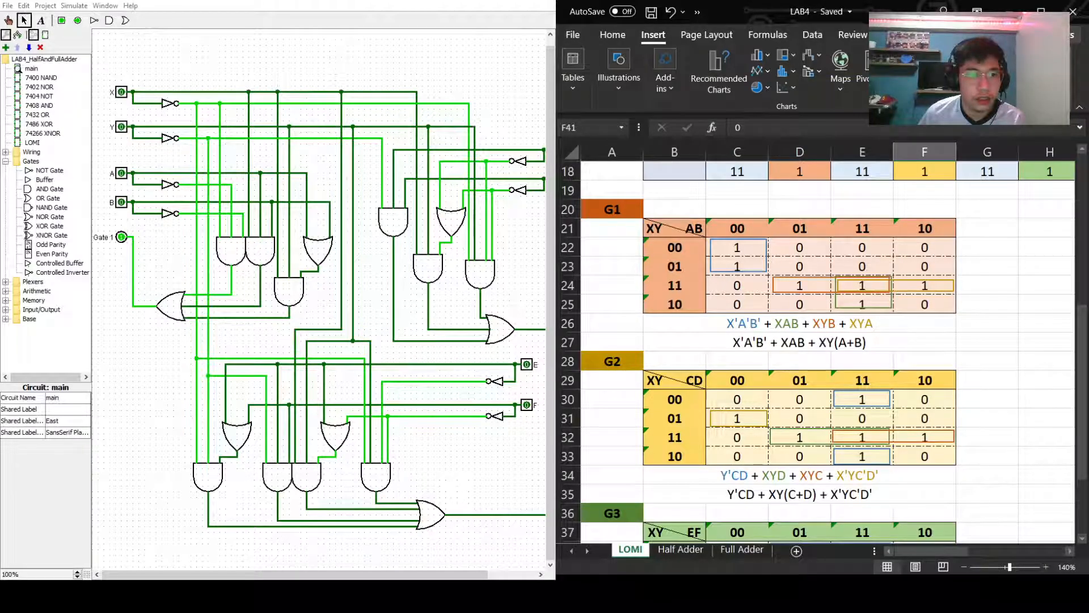
left_click(8, 21)
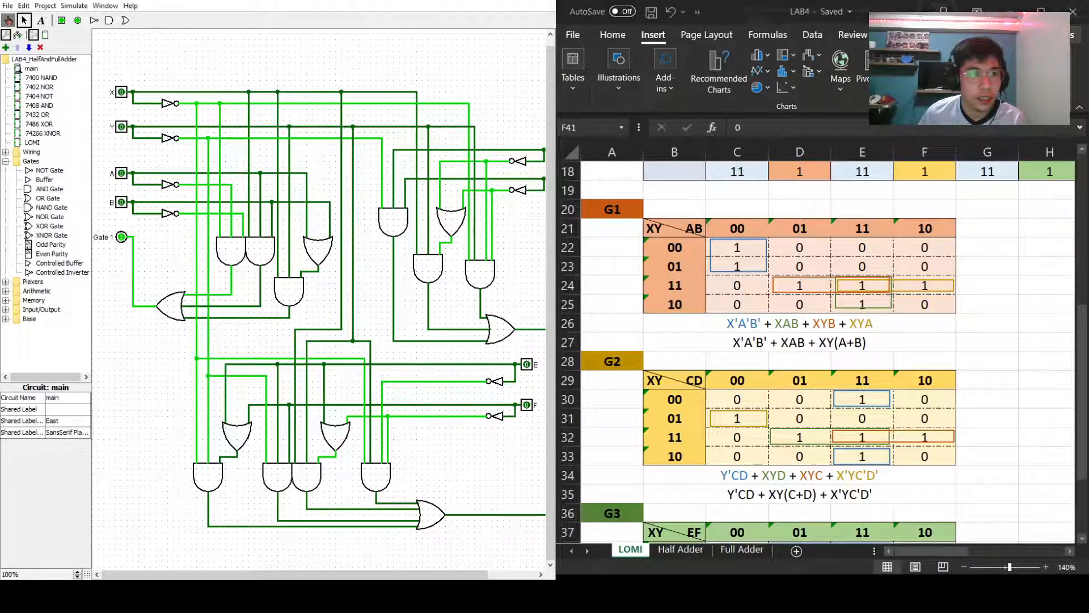
left_click(122, 204)
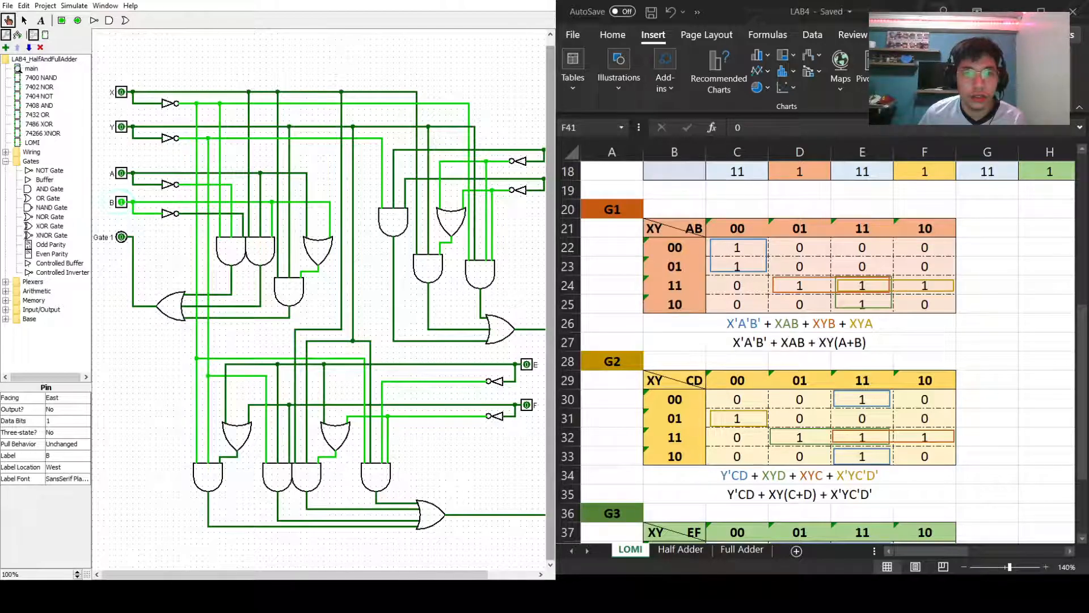
left_click(122, 174)
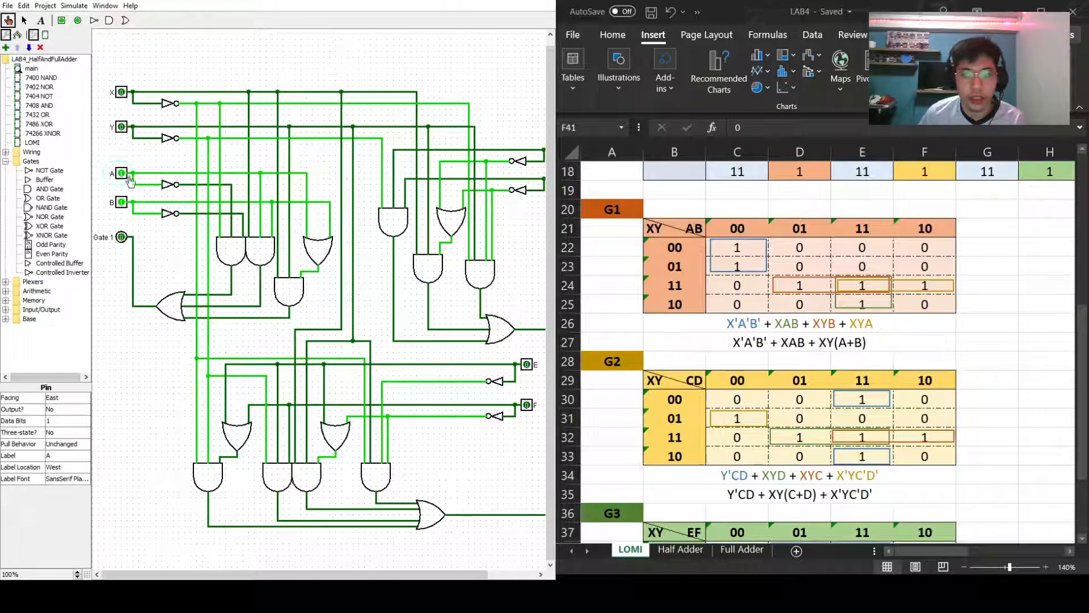
left_click(122, 202)
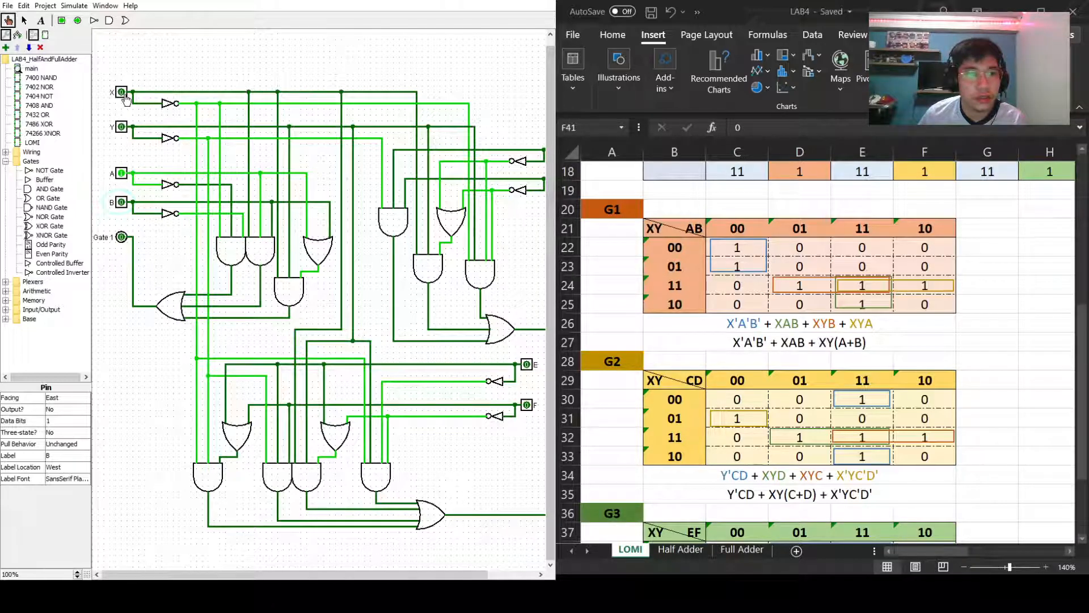
Set Y to 1 with X at 0 and test Gate 1 for AB values 00, 01, 11 and 10.
left_click(121, 127)
left_click(121, 173)
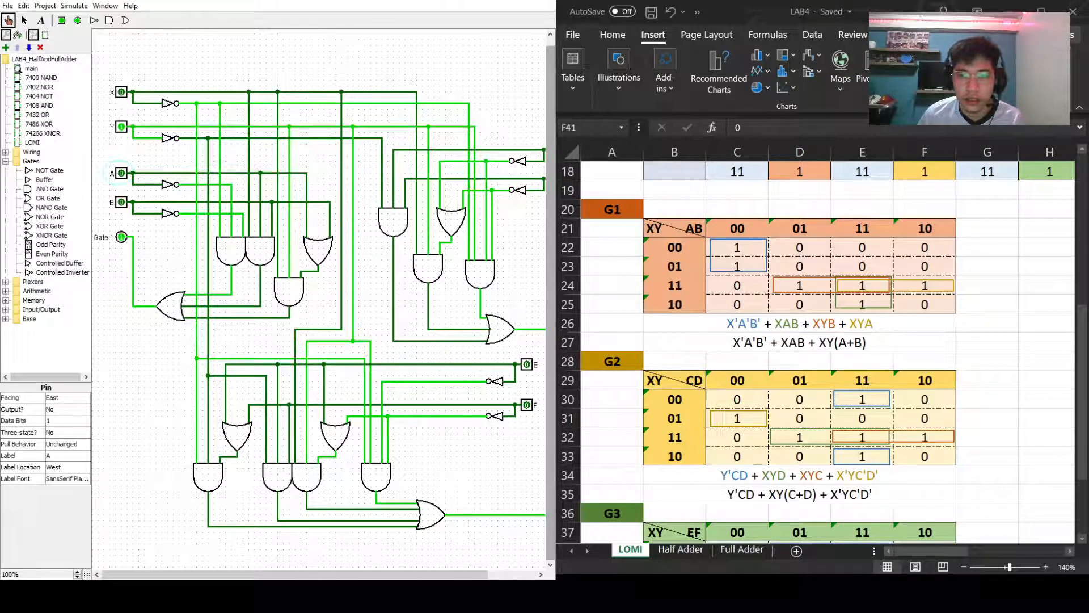
left_click(122, 202)
left_click(121, 202)
left_click(119, 175)
left_click(120, 202)
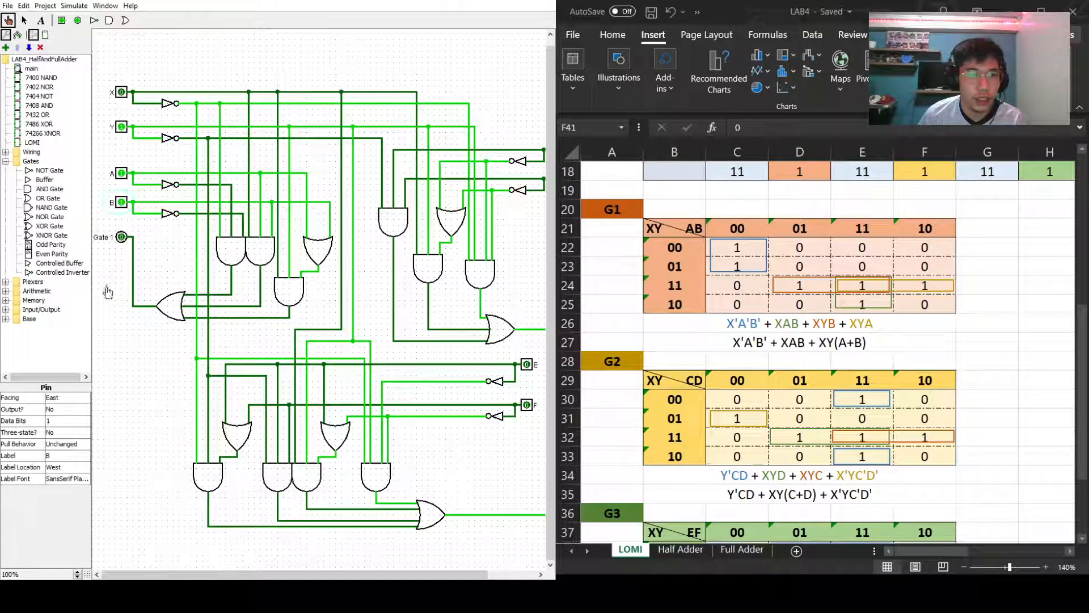
left_click(122, 202)
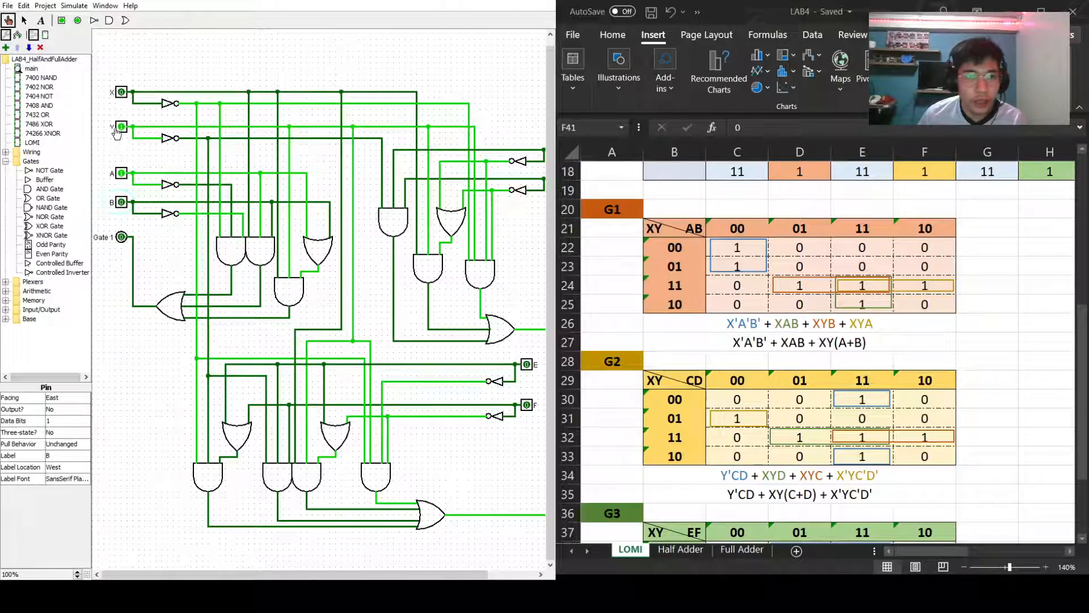
Set X to 1 with Y at 1 and test Gate 1 for AB values 00, 01, 11 and 10.
left_click(121, 92)
left_click(122, 173)
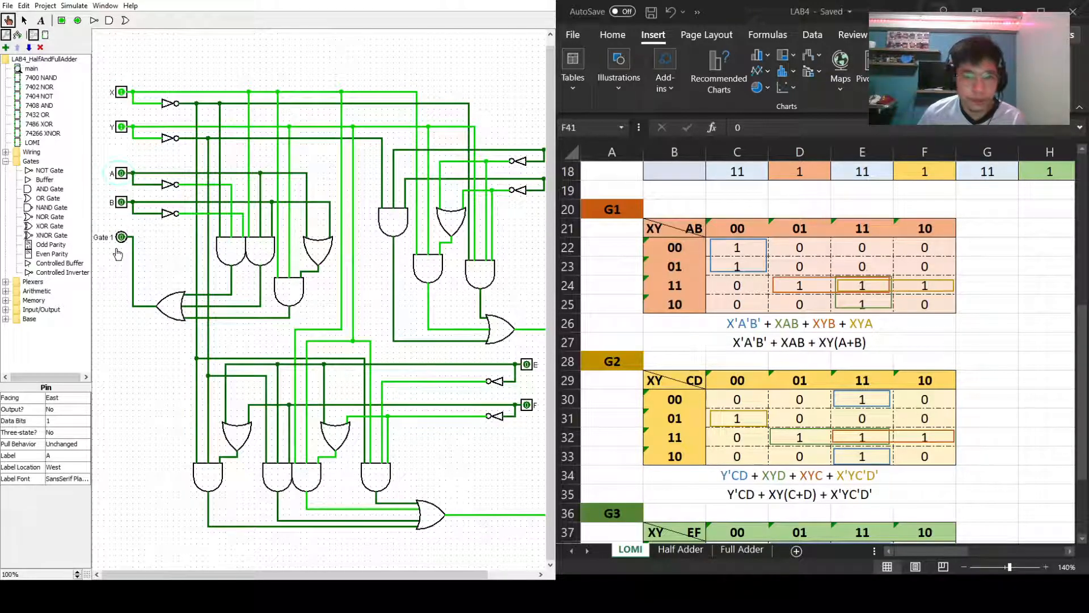
left_click(122, 202)
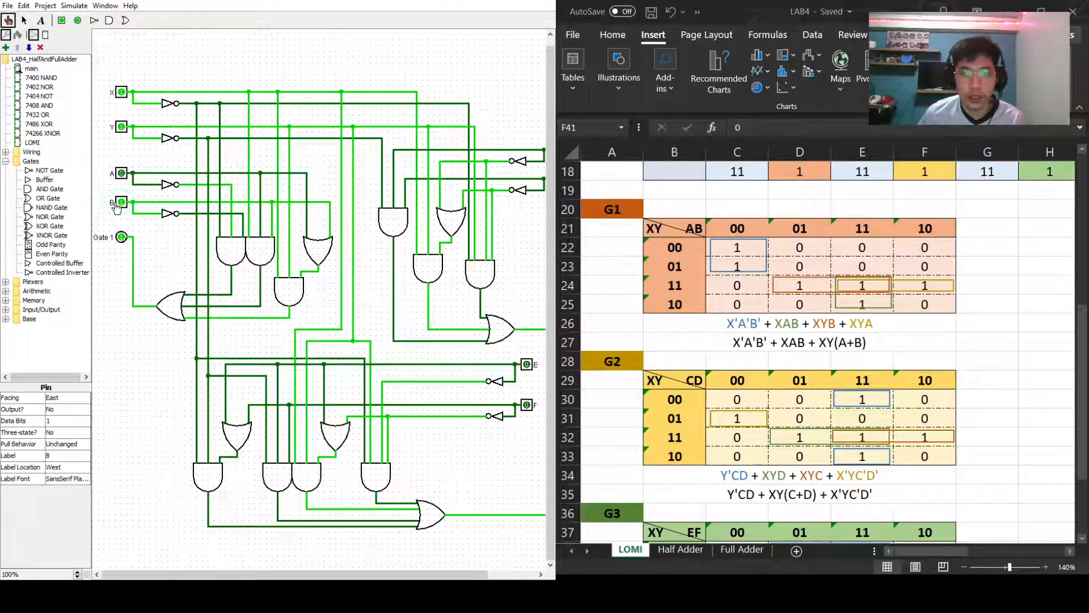
left_click(121, 173)
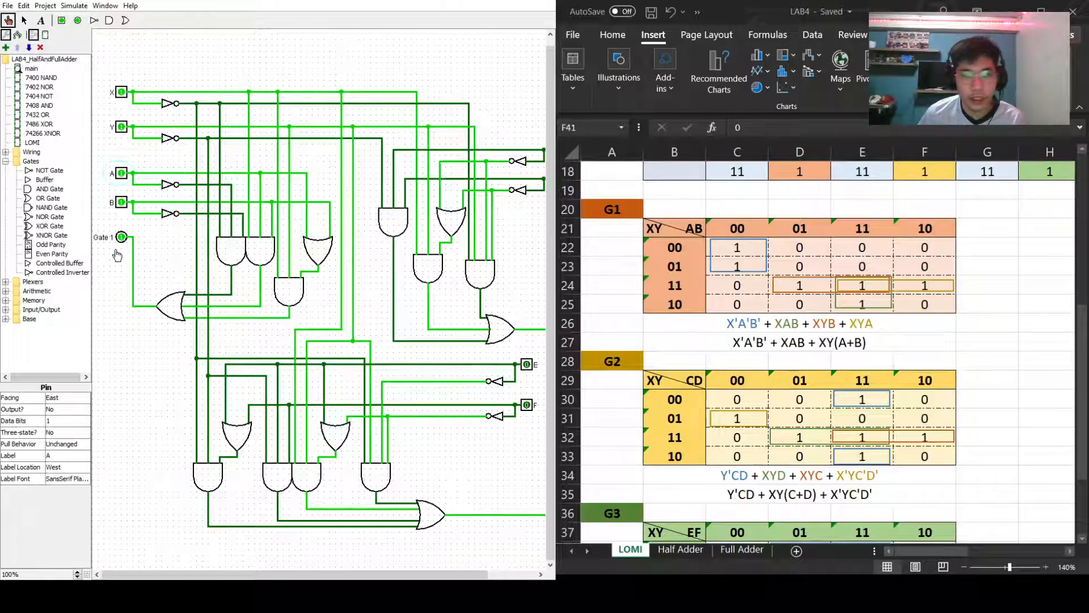
left_click(122, 203)
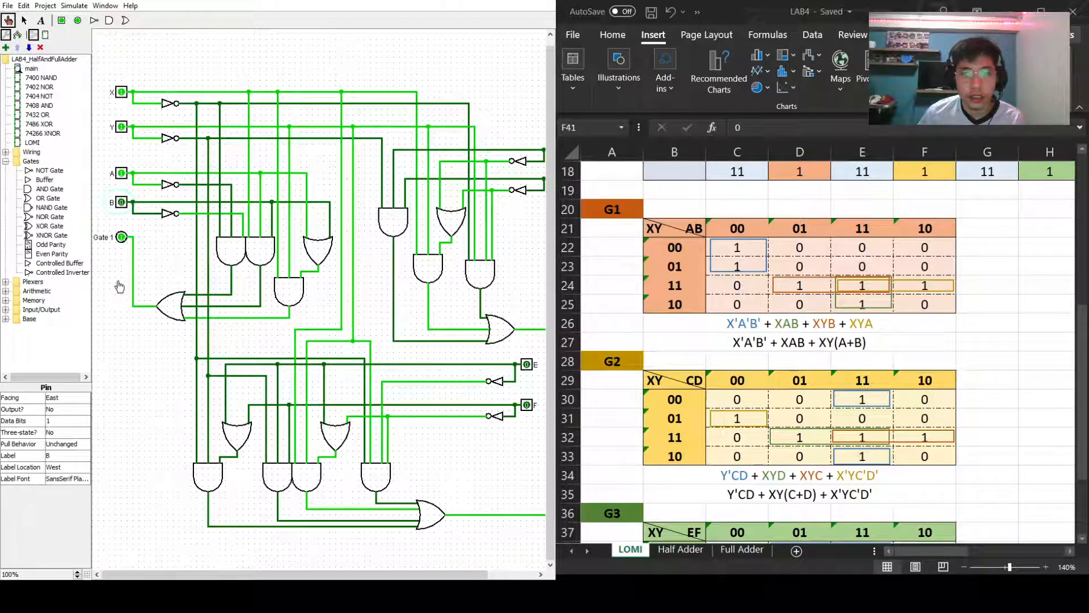
Set Y to 0 with X at 1, test Gate 1 for AB values 00, 01, 11 and 10, and return all inputs to 0.
left_click(121, 127)
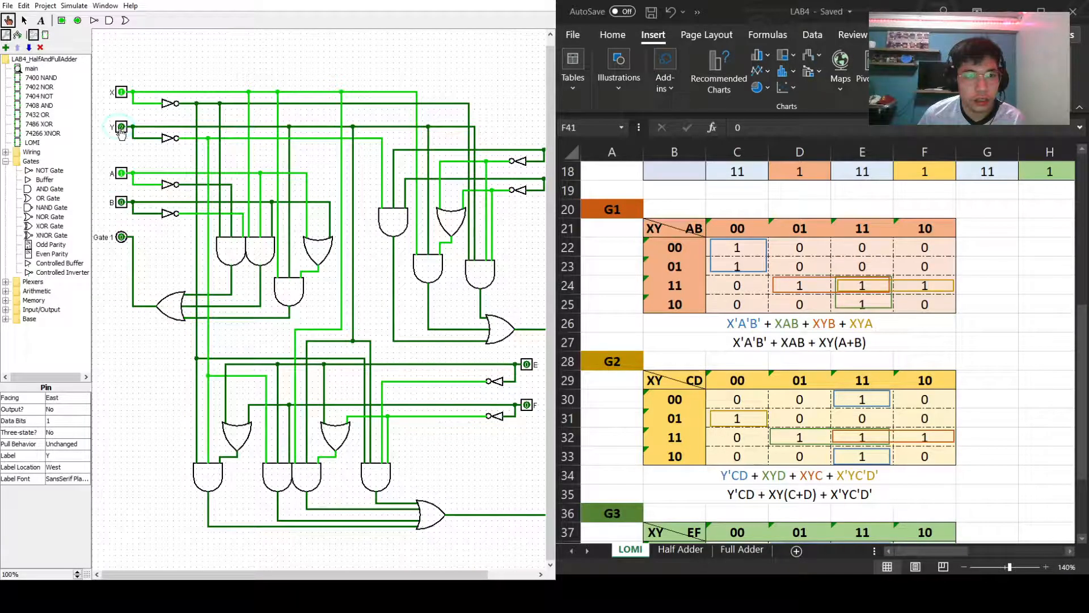
left_click(122, 175)
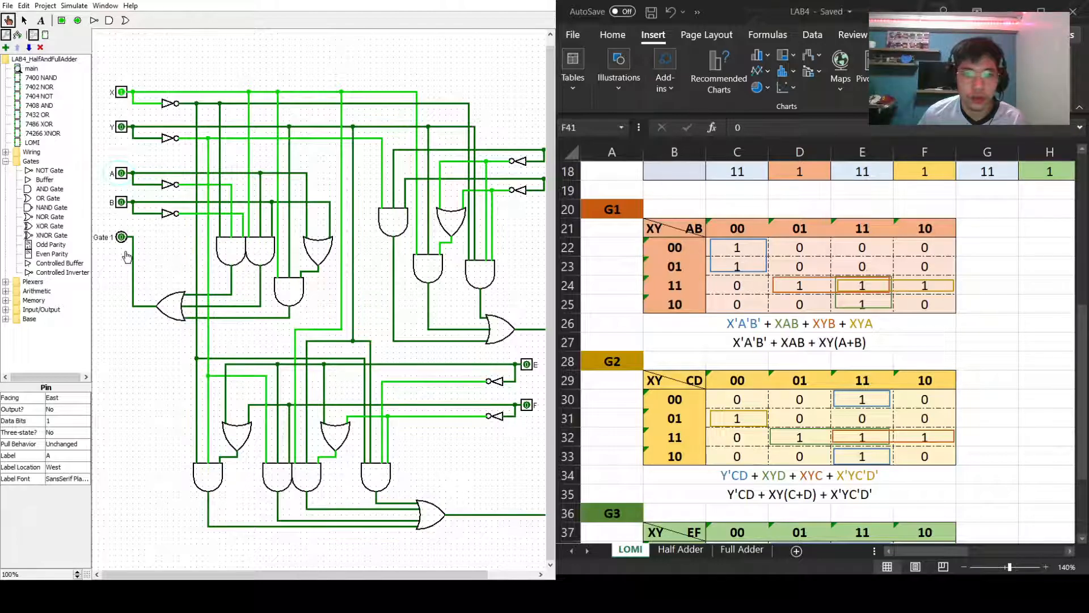
left_click(121, 202)
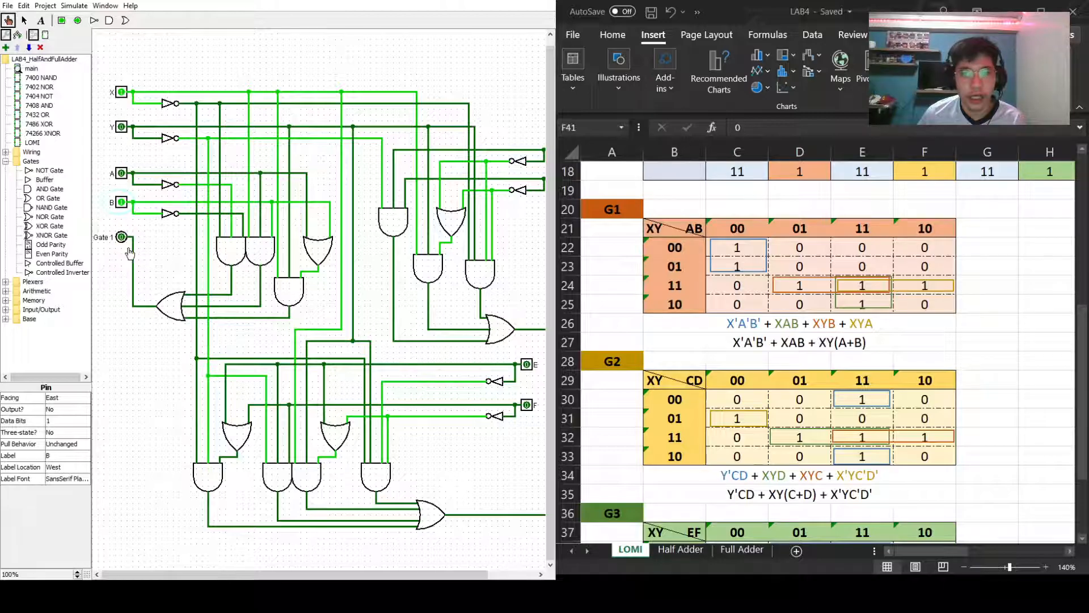
left_click(122, 175)
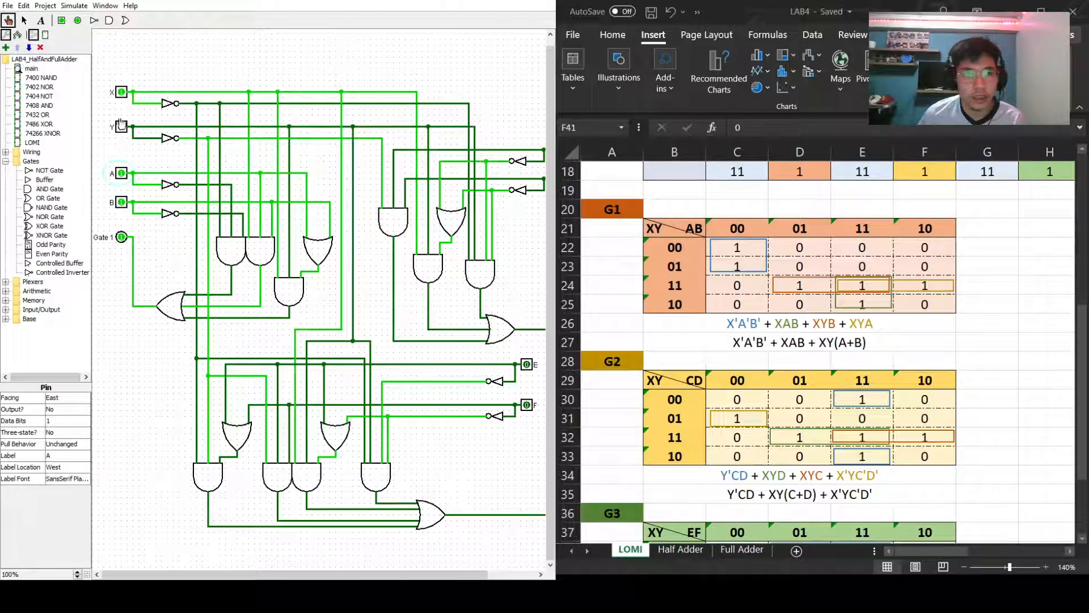
left_click(121, 203)
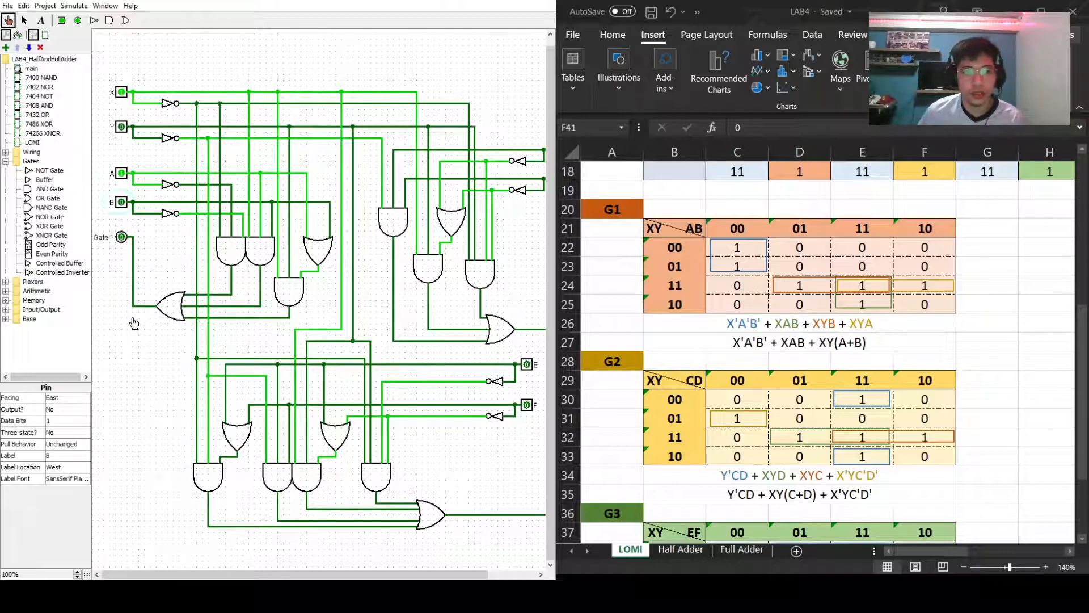
left_click_drag(370, 573, 417, 577)
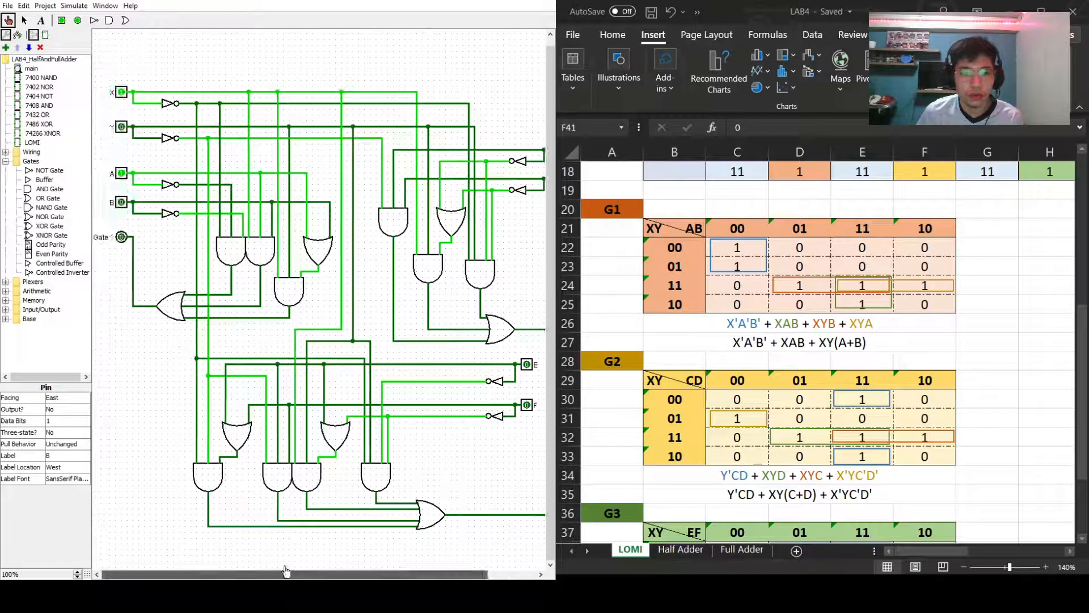
left_click(123, 93)
left_click(121, 174)
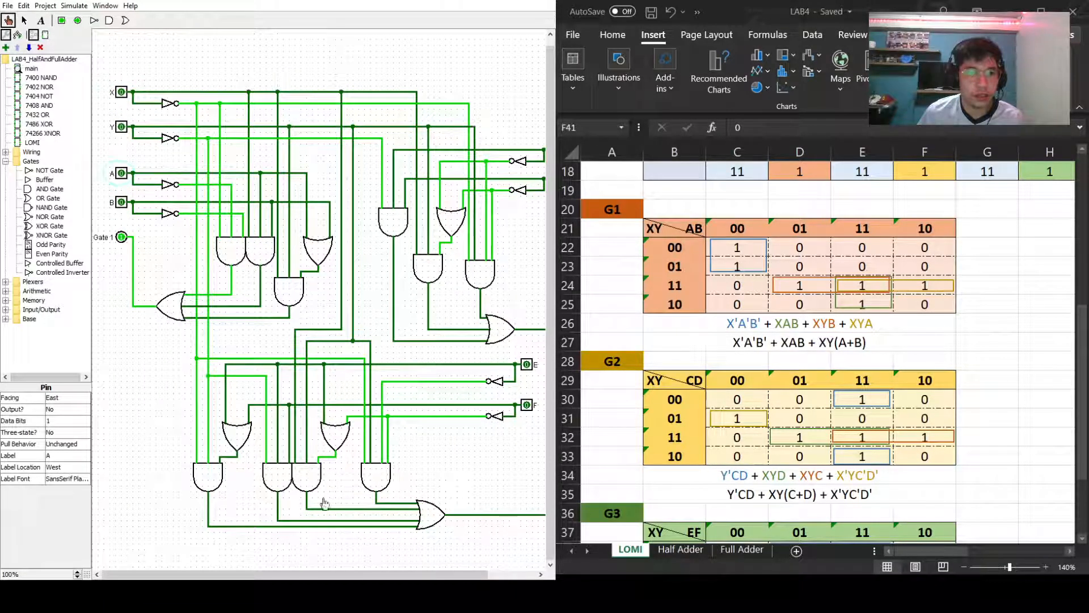
Test Gate 2 against the G2 map with X and Y at 0, setting CD to 11 and 10.
left_click_drag(302, 576, 420, 576)
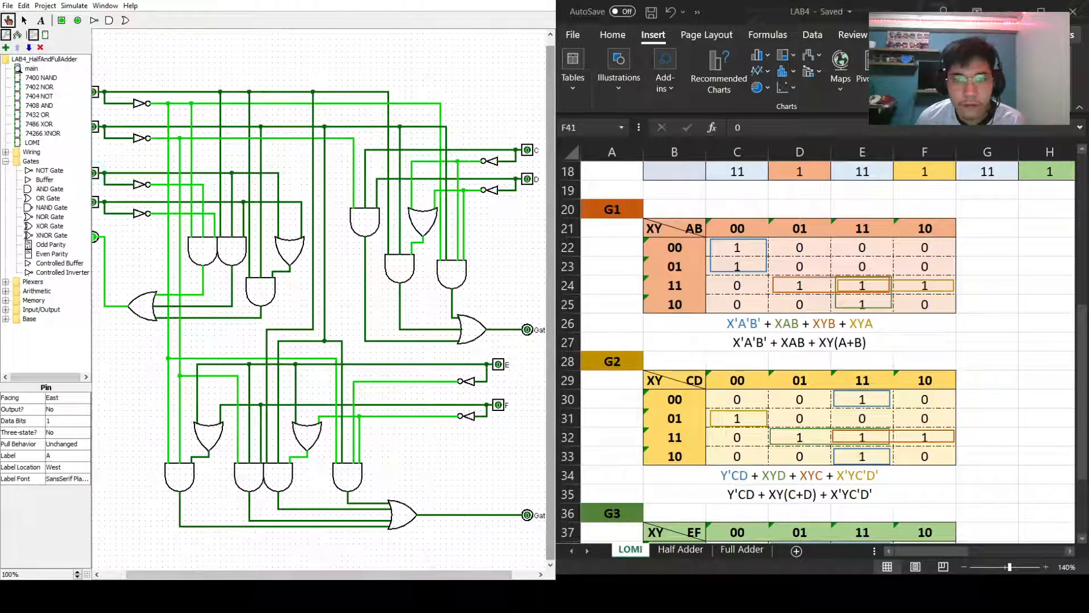
scroll(829, 351, "down", 2)
scroll(828, 352, "down", 1)
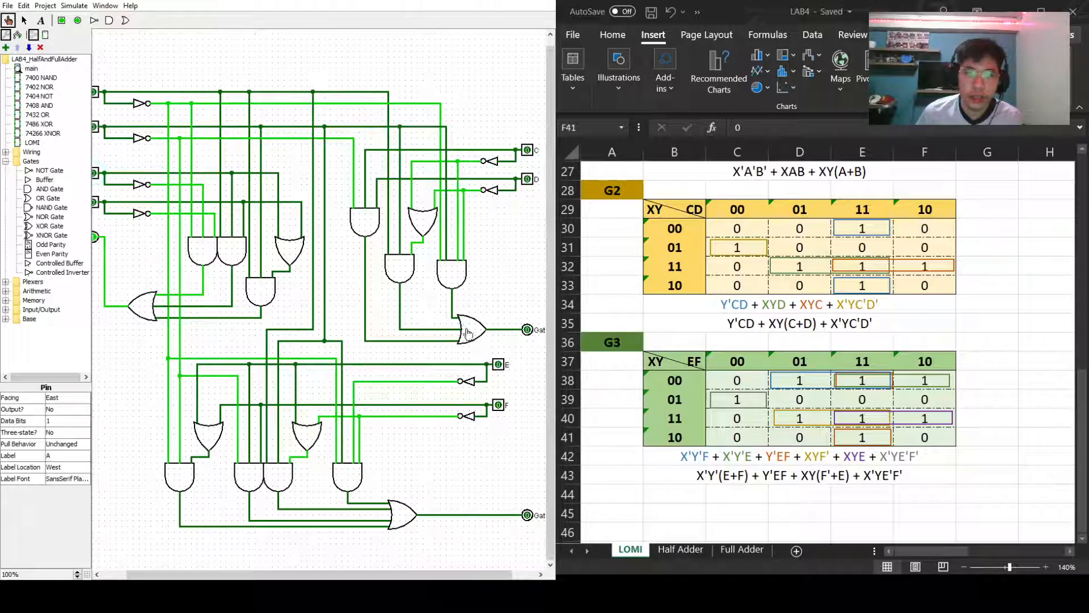
left_click(527, 151)
left_click(527, 179)
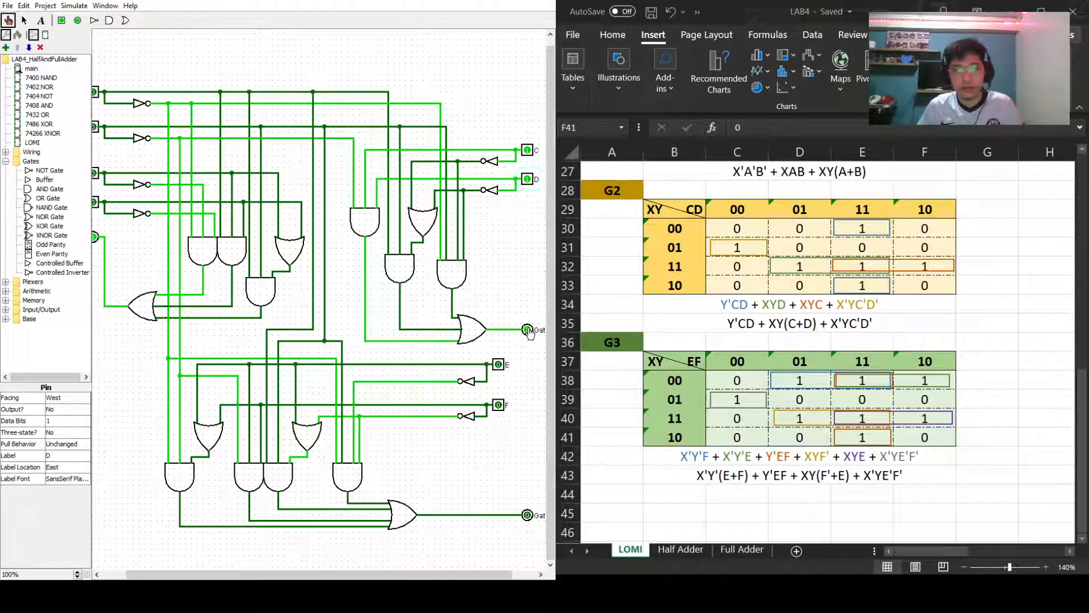
left_click(527, 179)
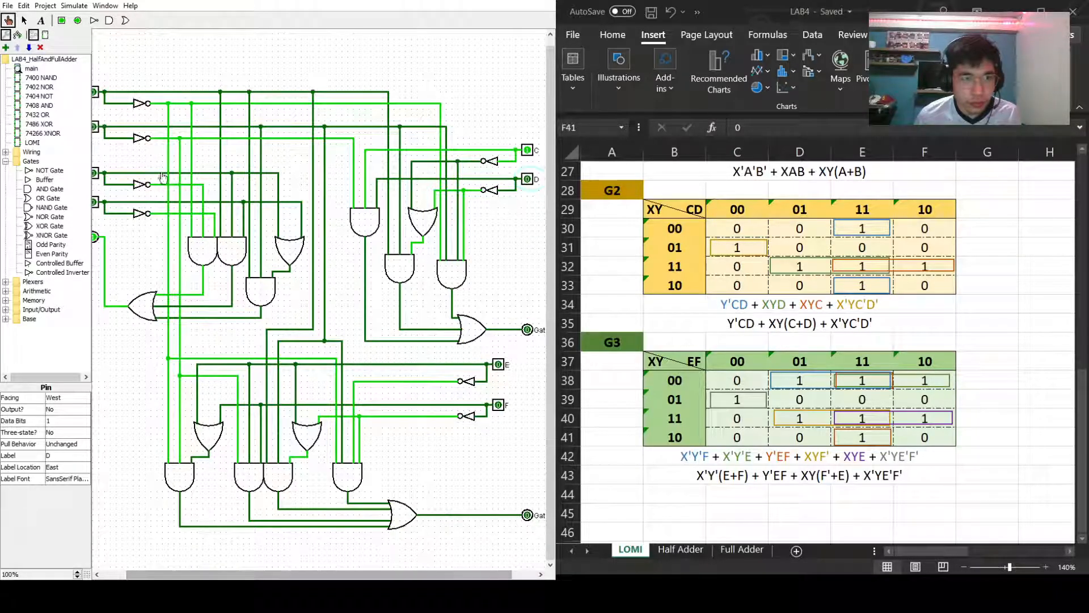
Set Y to 1 with X at 0 and test Gate 2 for CD values 00, 01, 11 and 10.
left_click(95, 128)
left_click(528, 151)
left_click(527, 151)
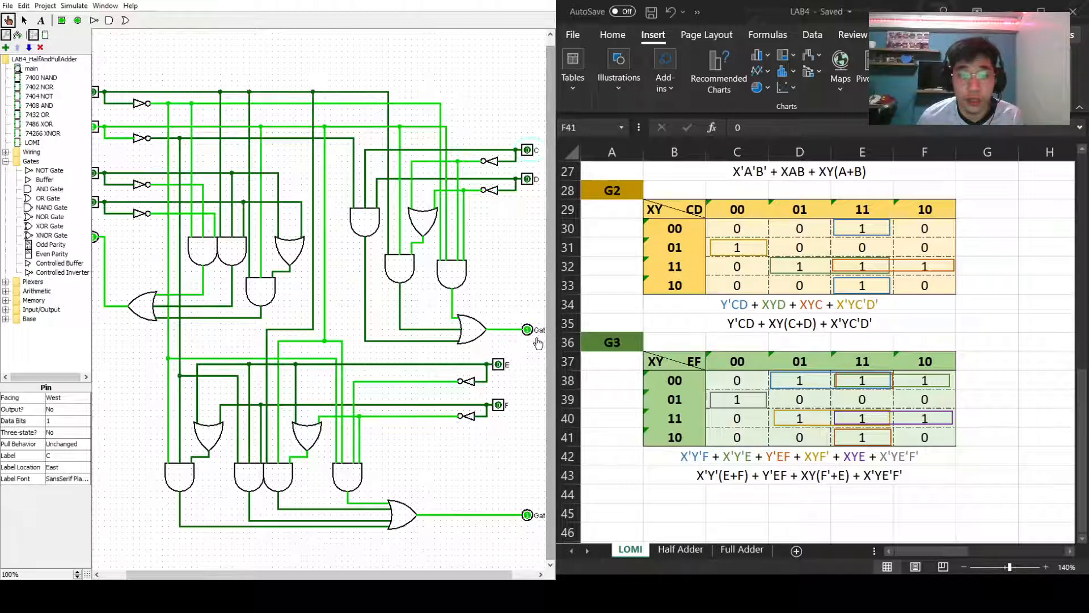
left_click(527, 179)
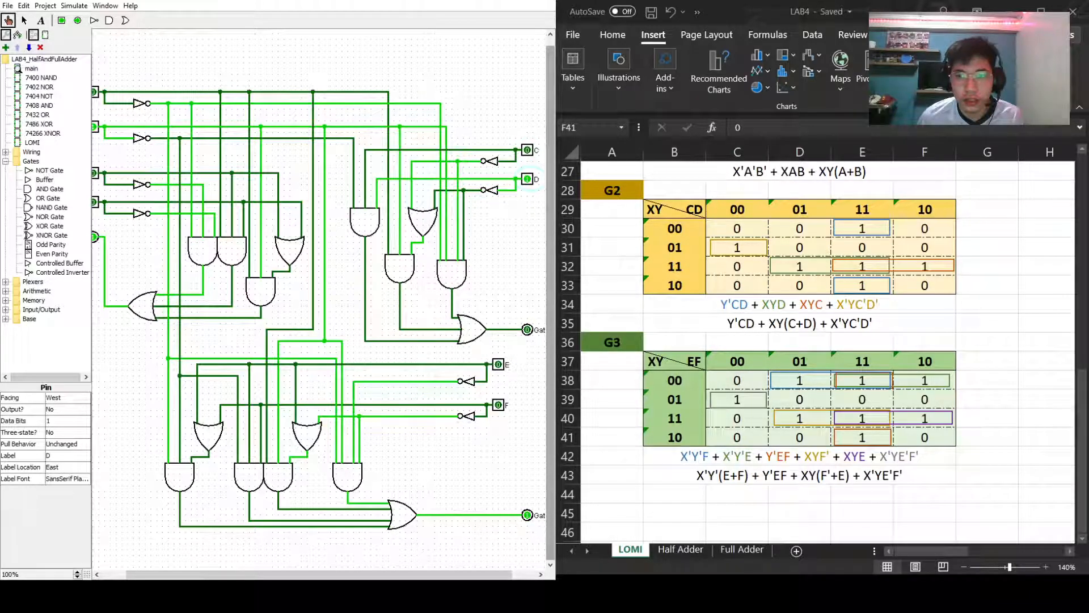
left_click(527, 151)
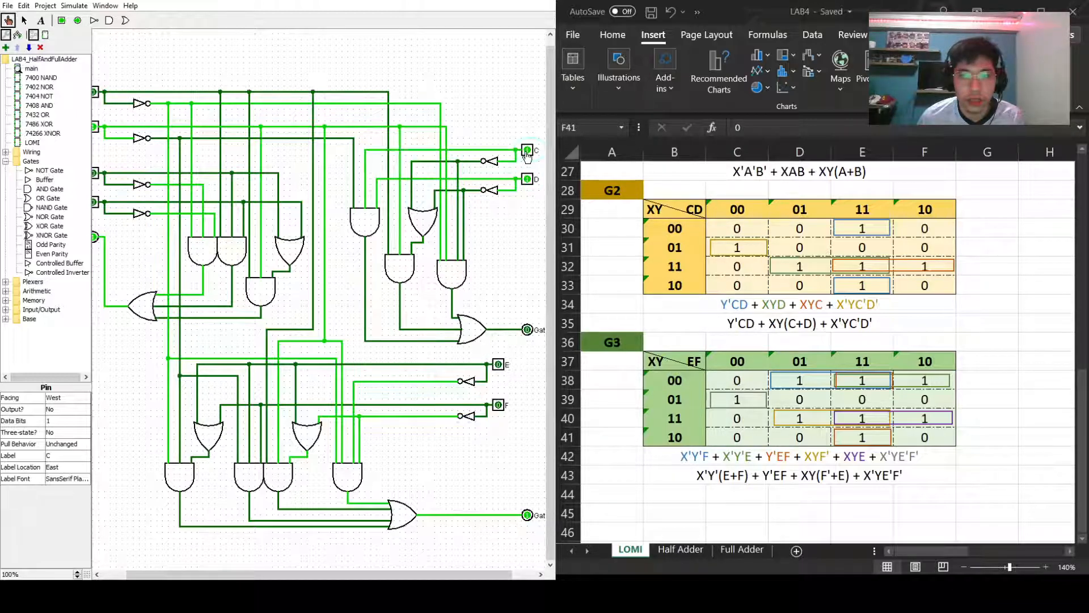
left_click(528, 179)
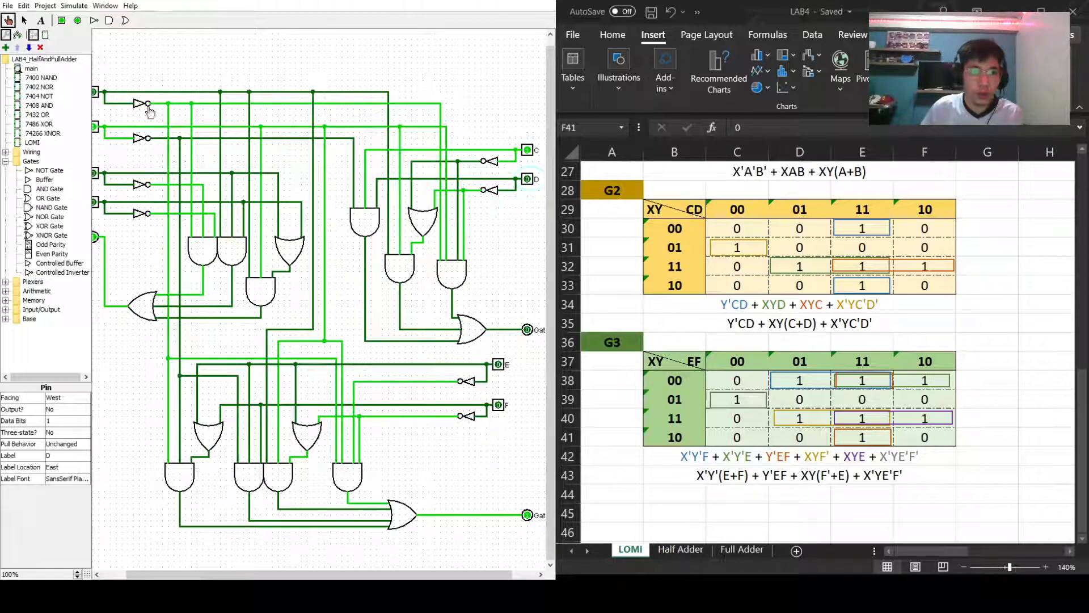
Set X to 1 with Y at 1 and test Gate 2 by toggling C and D through their combinations.
left_click(95, 94)
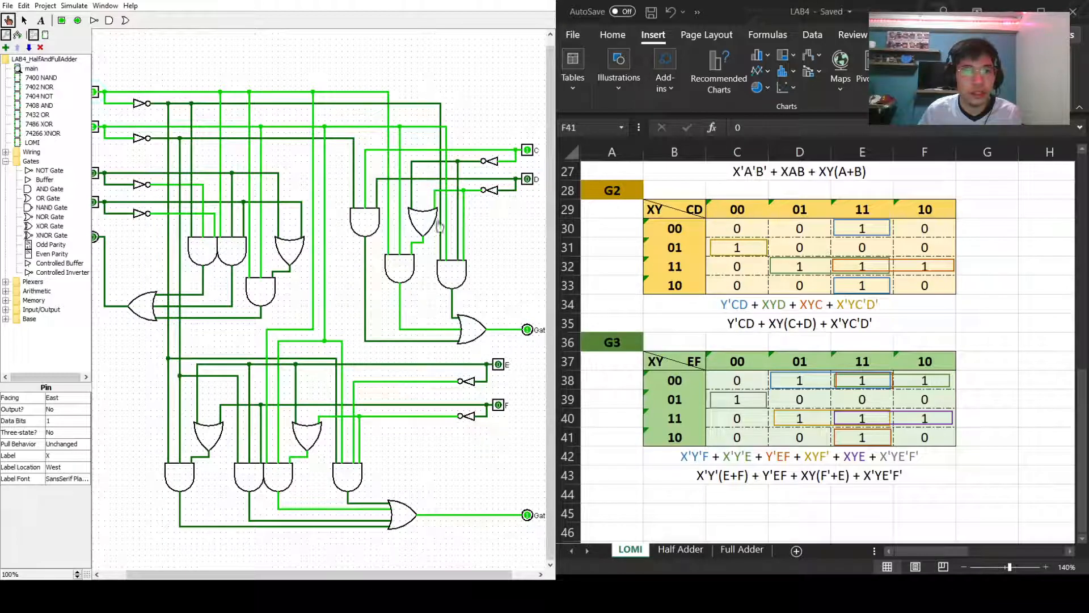
left_click(527, 151)
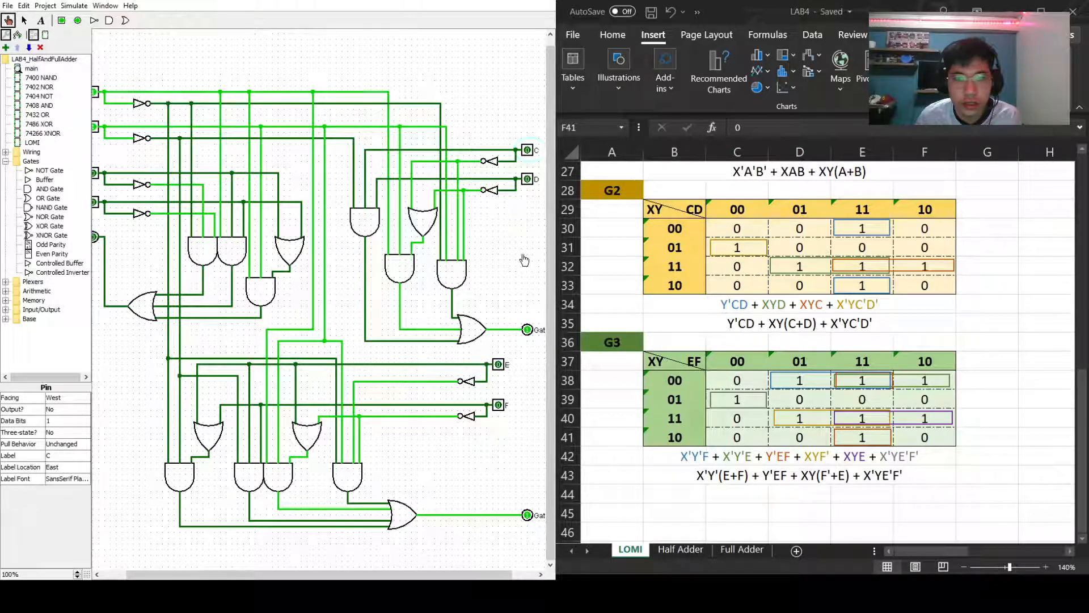
left_click(527, 180)
left_click(528, 179)
left_click(527, 180)
left_click(528, 180)
left_click(527, 151)
left_click(527, 180)
left_click(527, 152)
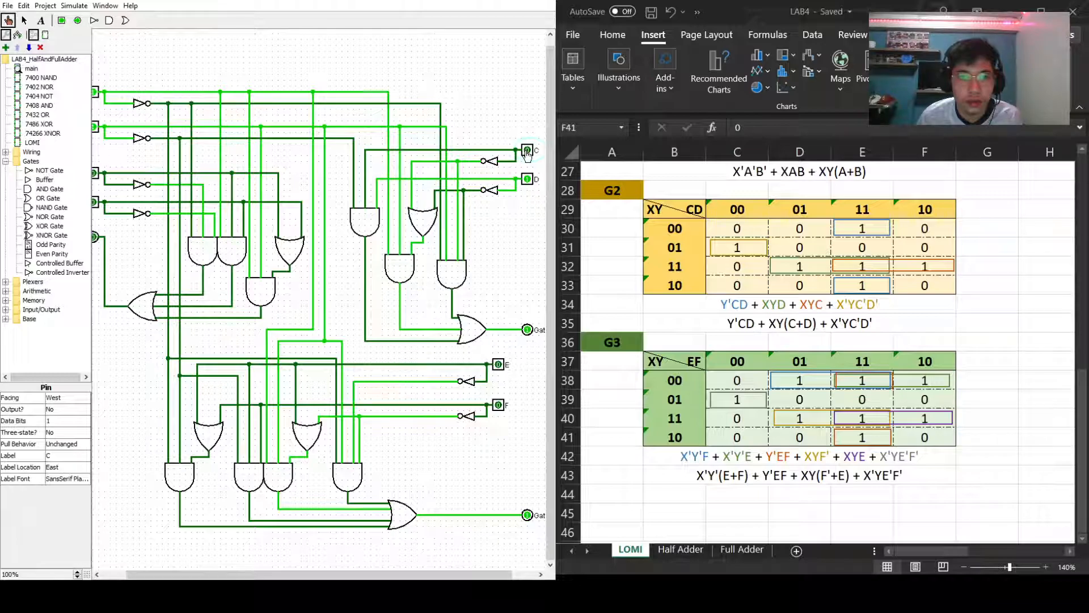
Recheck Gate 2 at XY = 11 with CD at 00, 10, 01 and 11, reset C and D to 0, and return to edit mode.
left_click(528, 179)
left_click(527, 152)
left_click(527, 151)
left_click(528, 179)
left_click(527, 151)
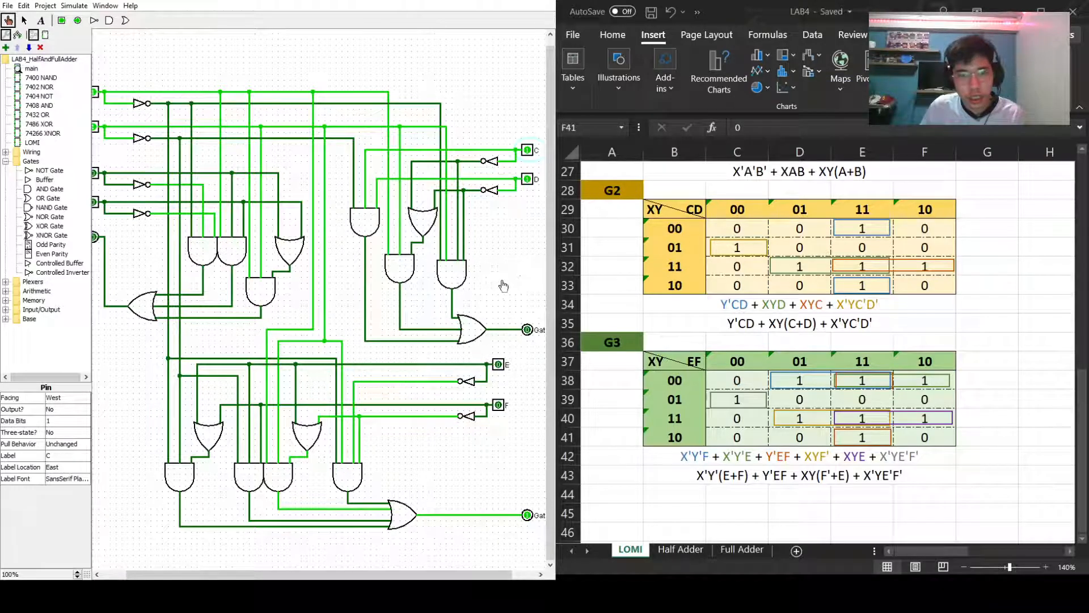
left_click(528, 151)
left_click(528, 179)
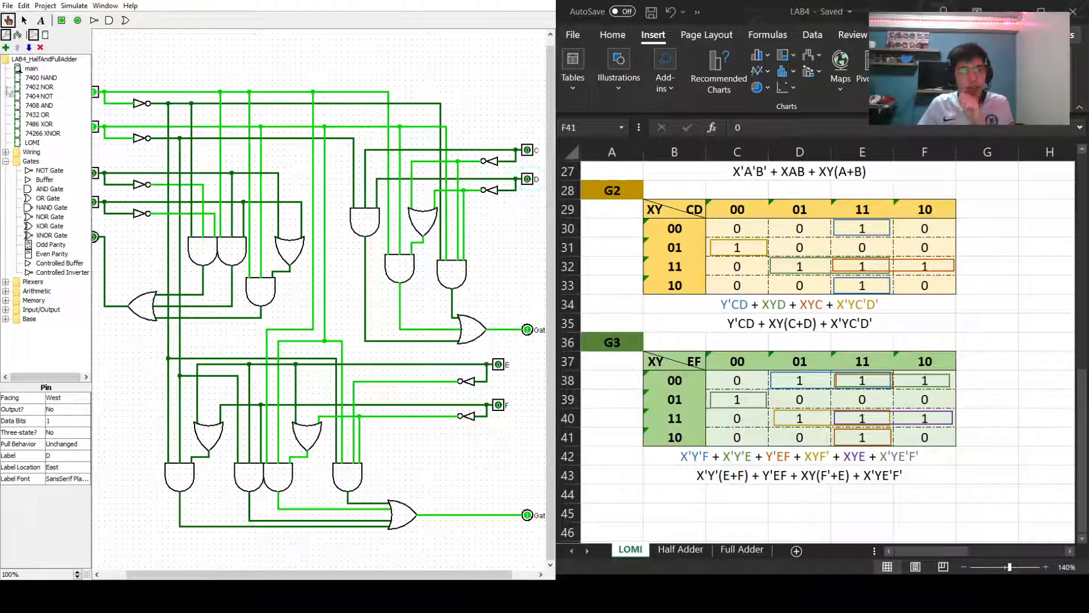
left_click(24, 21)
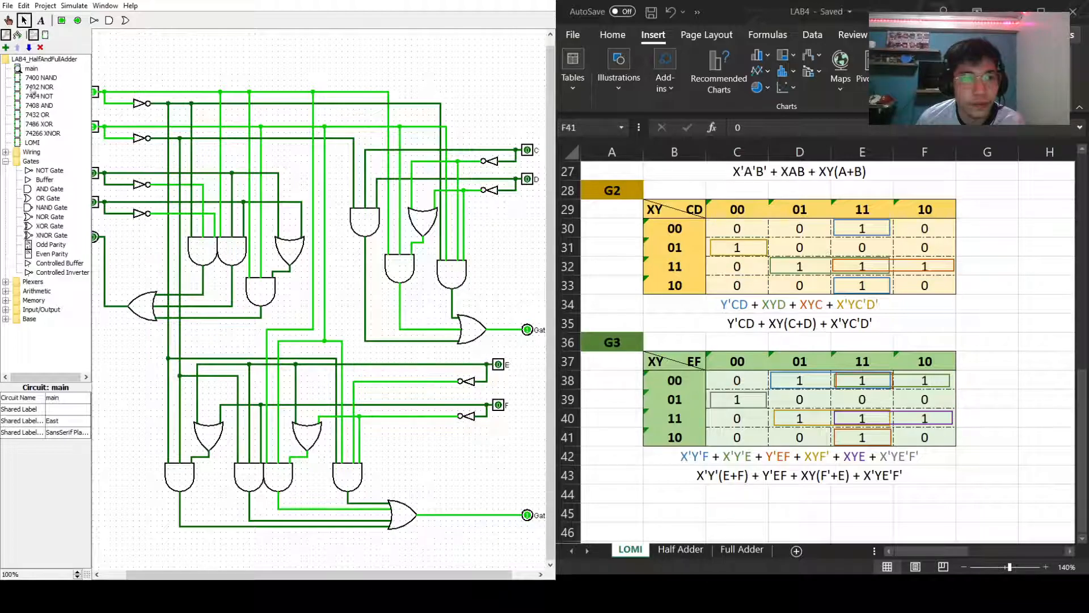
Reset X and Y to 0 and probe the inverted C wire feeding Gate 2's OR gate.
left_click(8, 20)
left_click(95, 93)
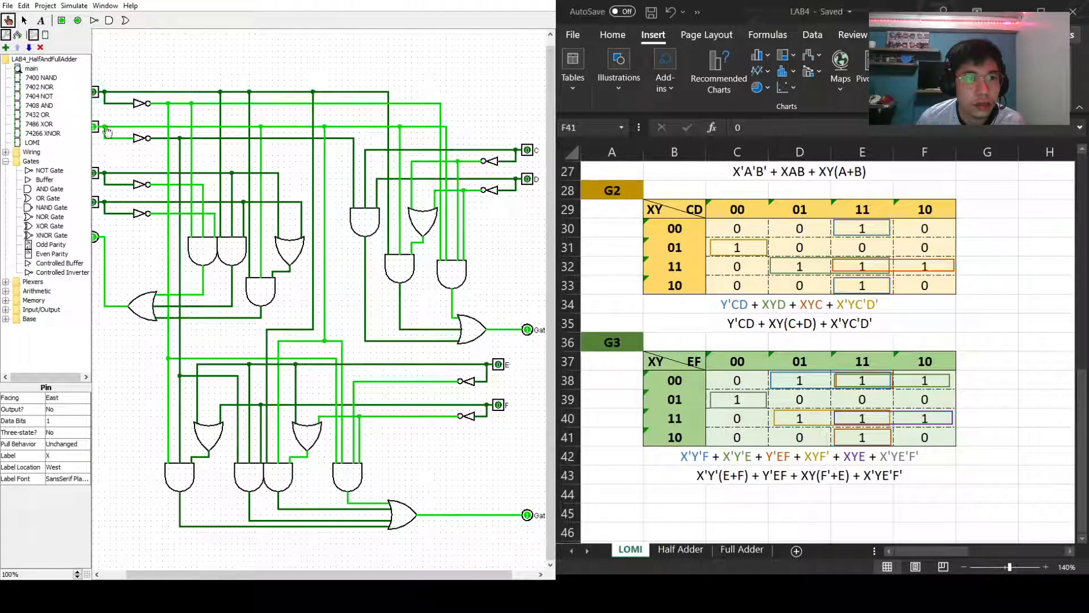
left_click(96, 126)
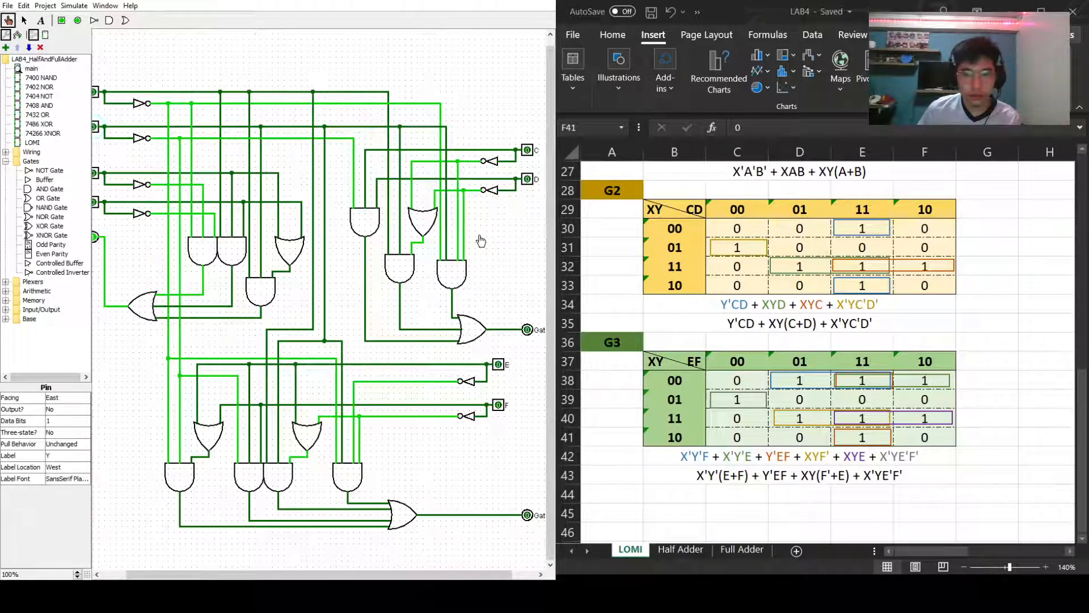
left_click(412, 192)
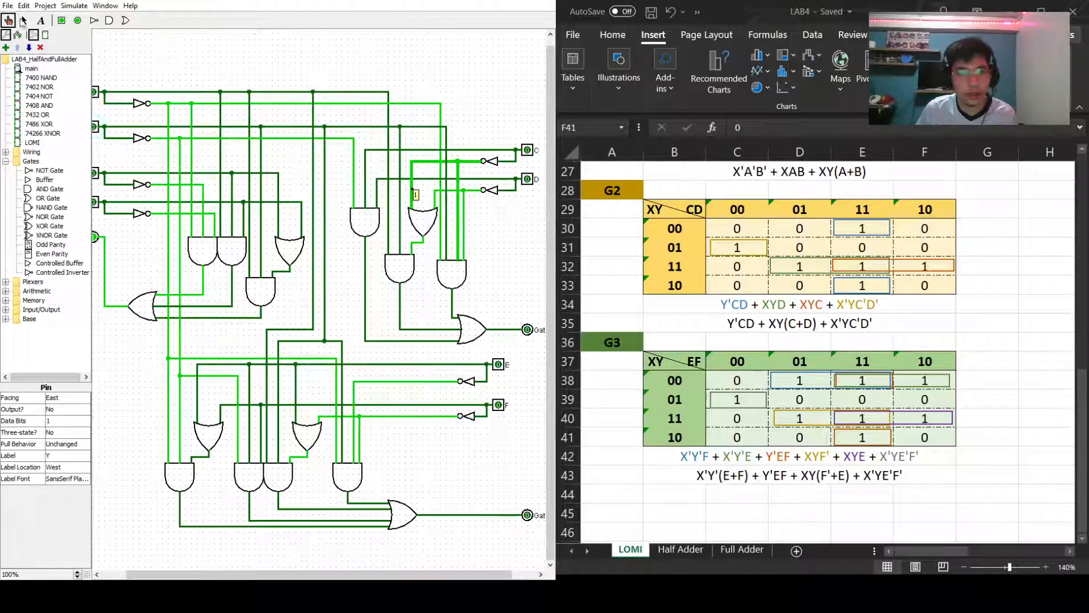
Replace the inverted C and D wires into Gate 2's OR gate with direct connections to the C and D lines.
left_click(24, 21)
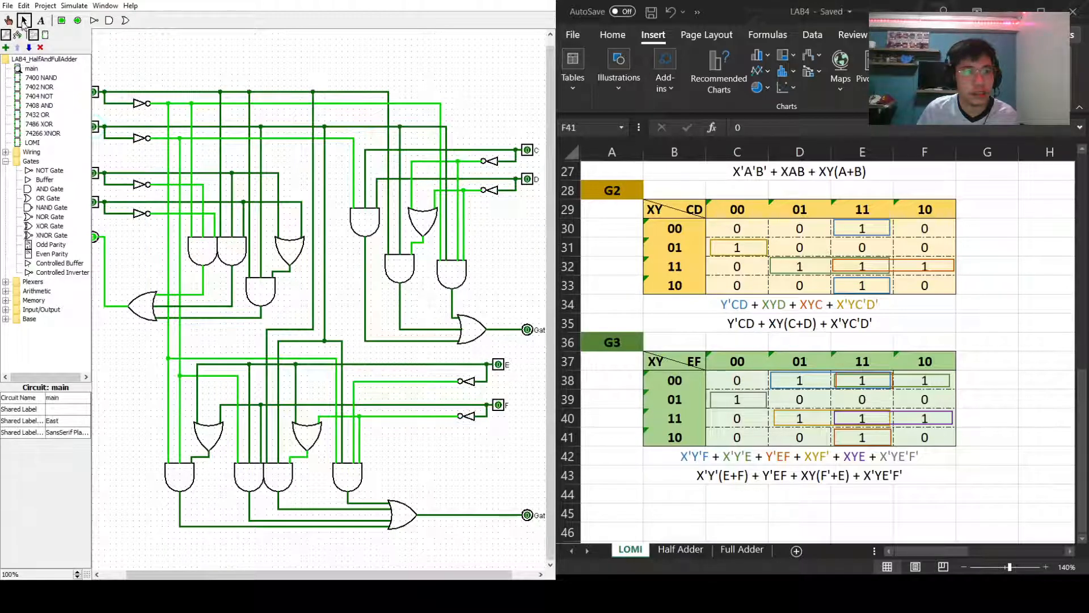
left_click(411, 196)
key("Delete")
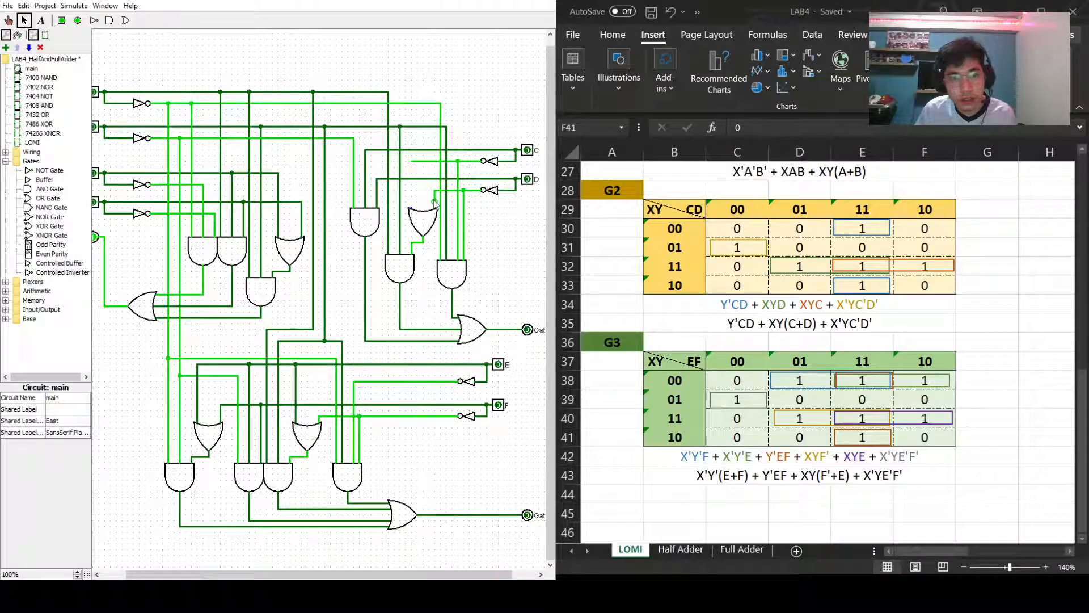
left_click(434, 200)
key("Delete")
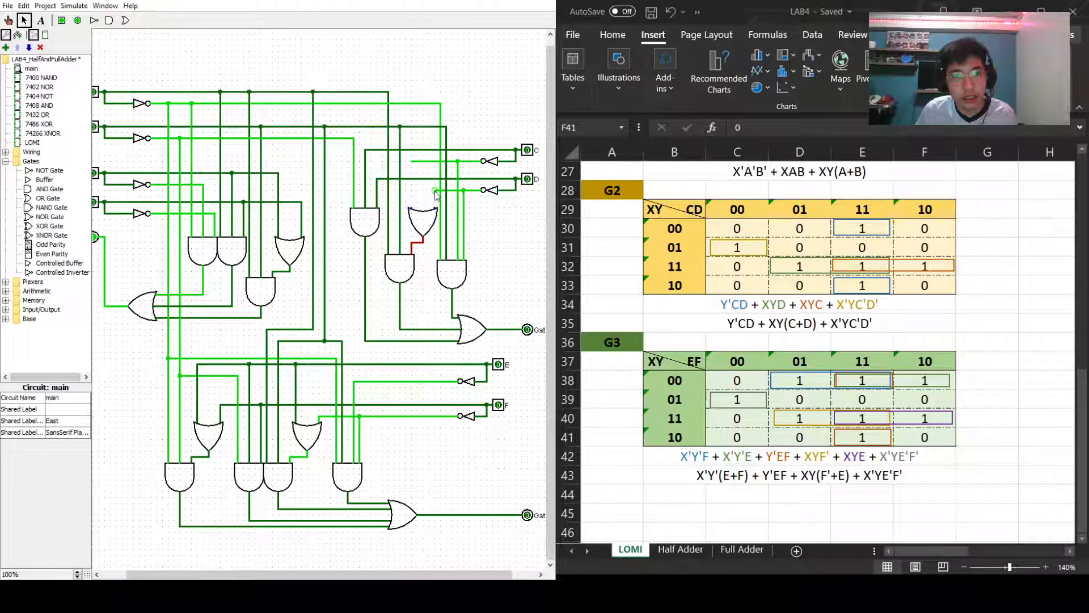
left_click(422, 163)
key("Delete")
left_click_drag(411, 184, 411, 150)
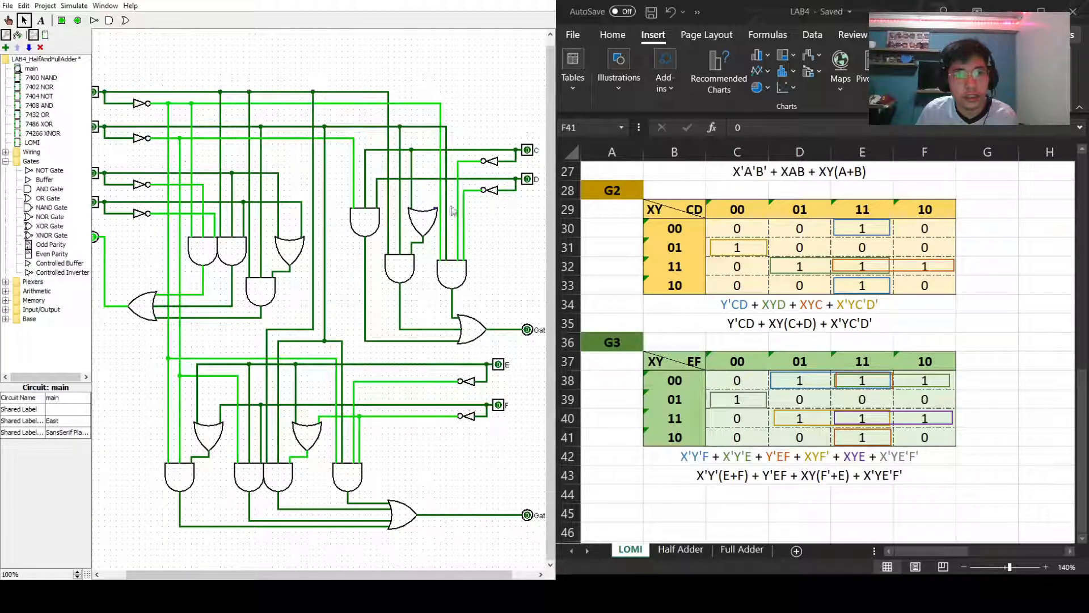
left_click_drag(435, 210, 432, 186)
Test Gate 2 against the G2 map at XY = 00 with CD at 01, 11 and 10.
left_click(9, 21)
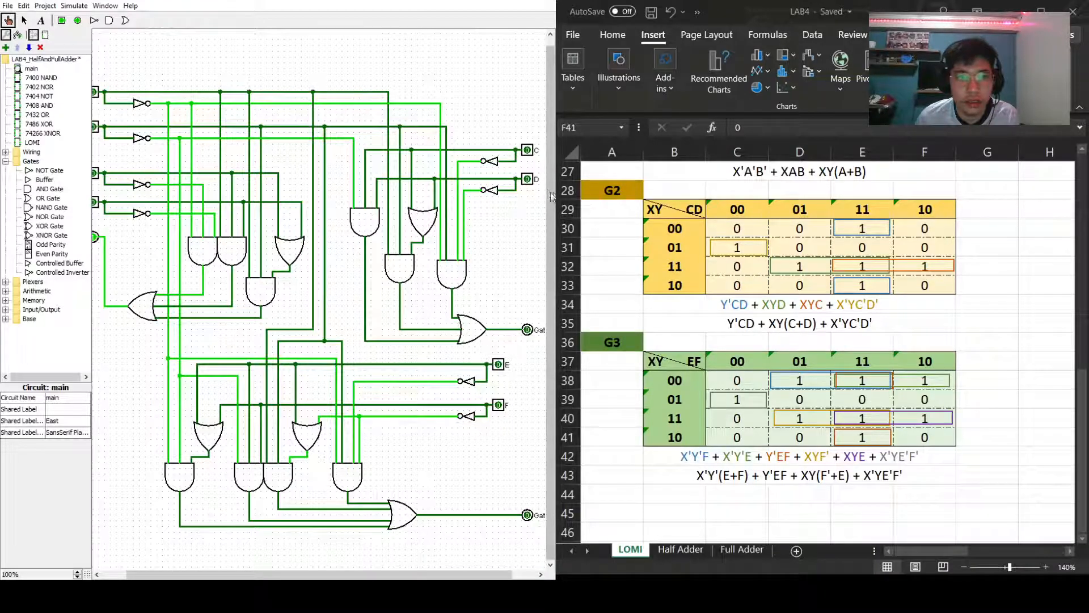
left_click(527, 180)
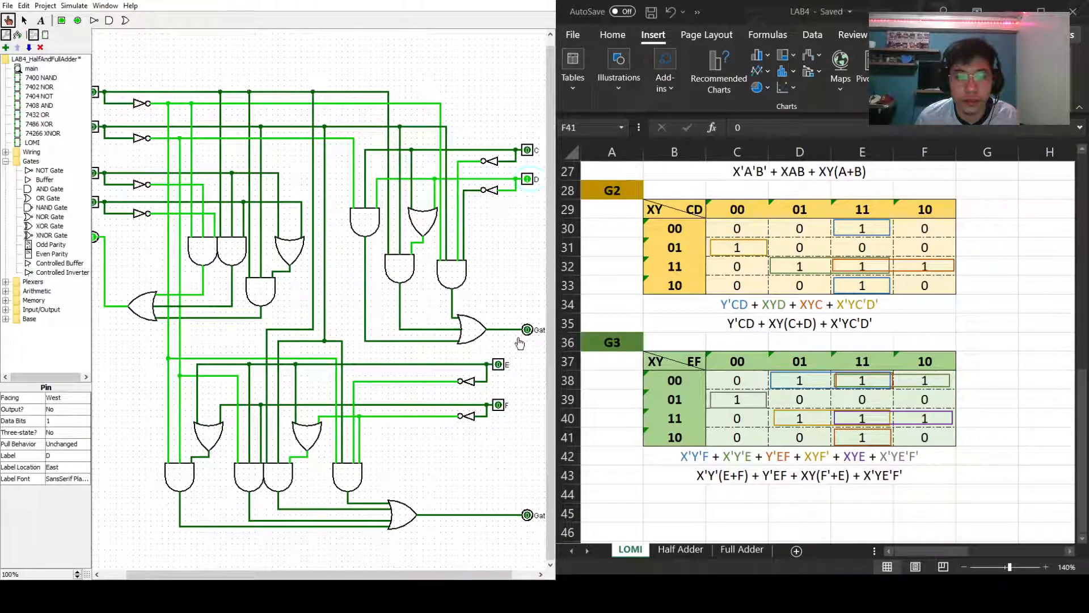
left_click(526, 151)
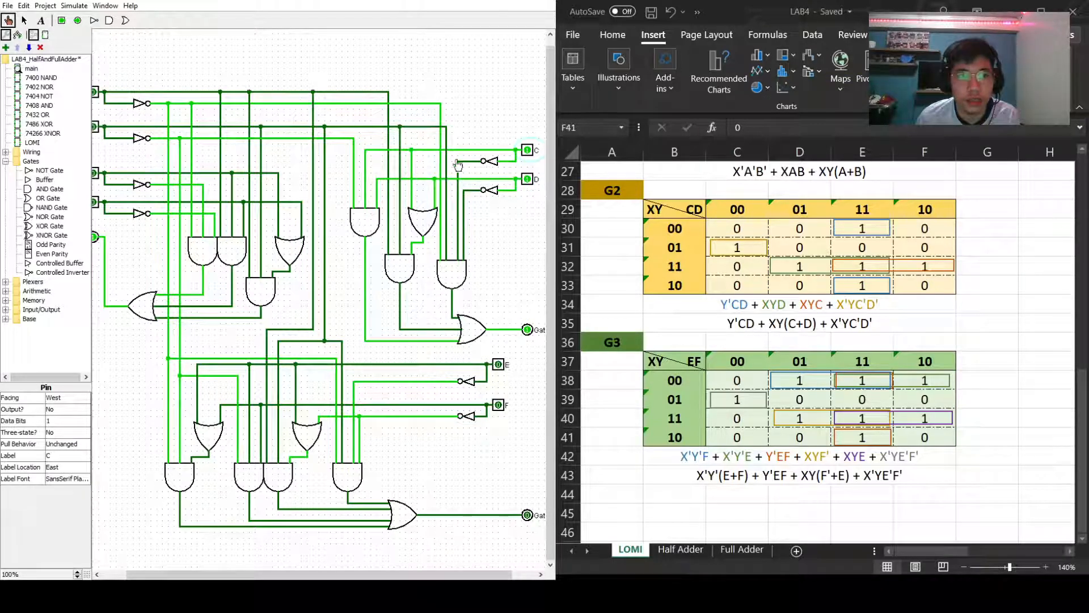
left_click(526, 180)
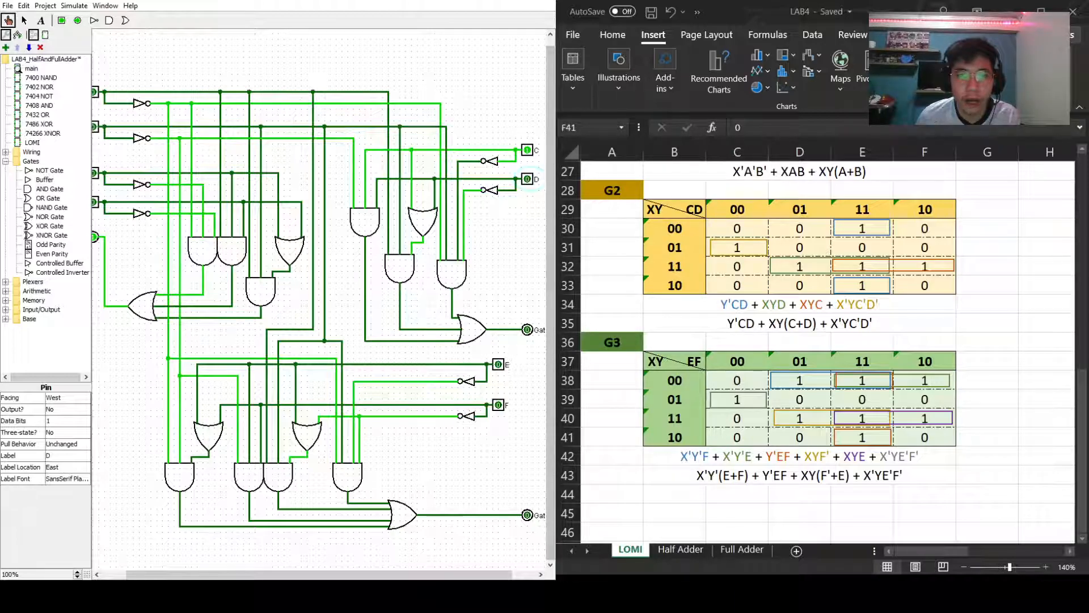
Set Y to 1 with X at 0 and retest Gate 2 for CD at 00, 01, 11 and 10.
left_click(95, 126)
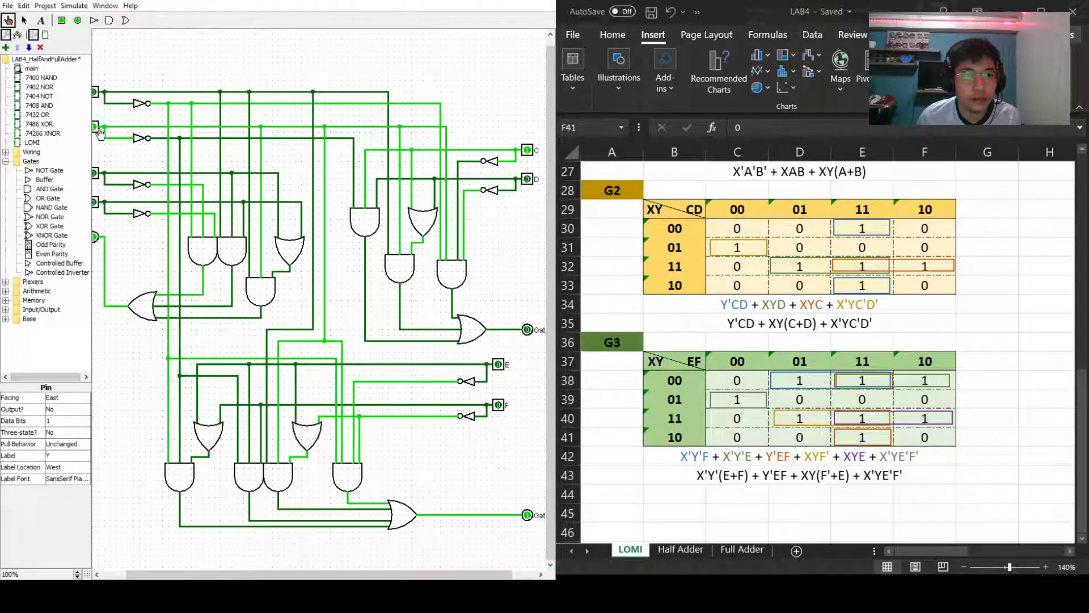
left_click(527, 150)
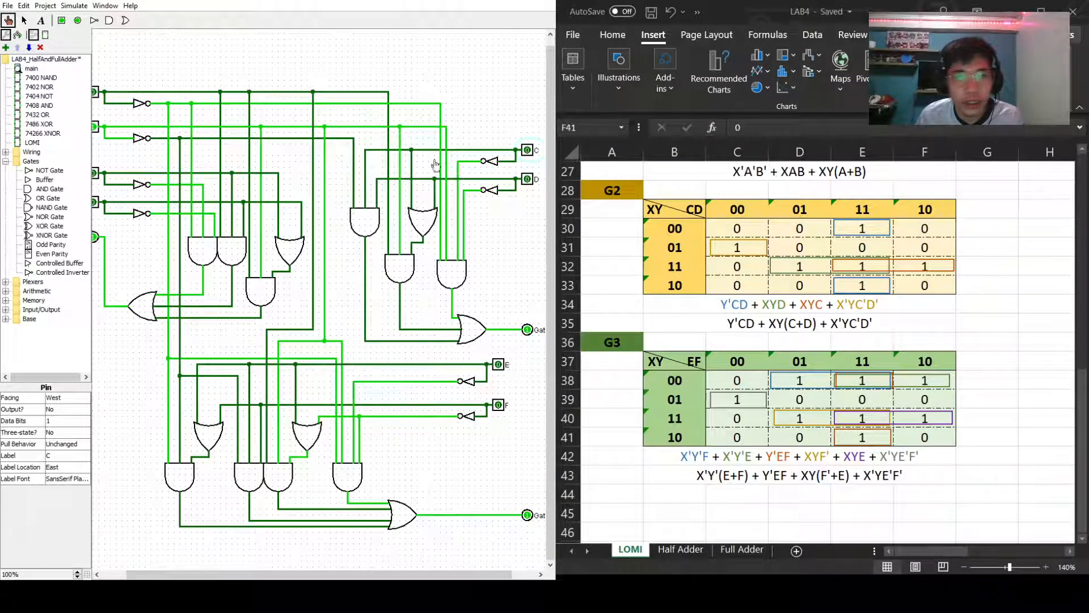
left_click(527, 180)
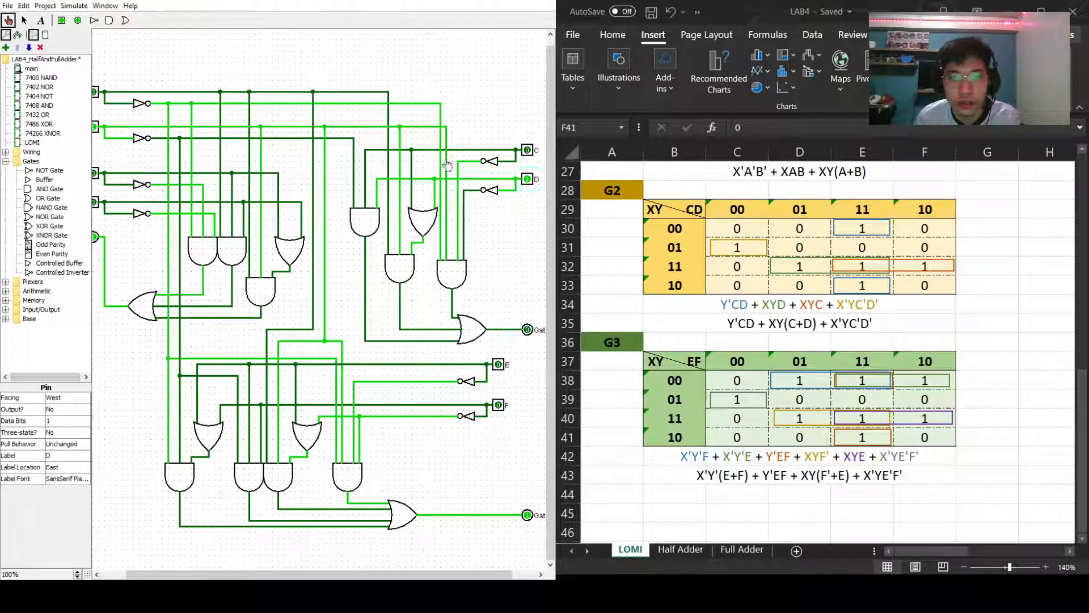
left_click(527, 150)
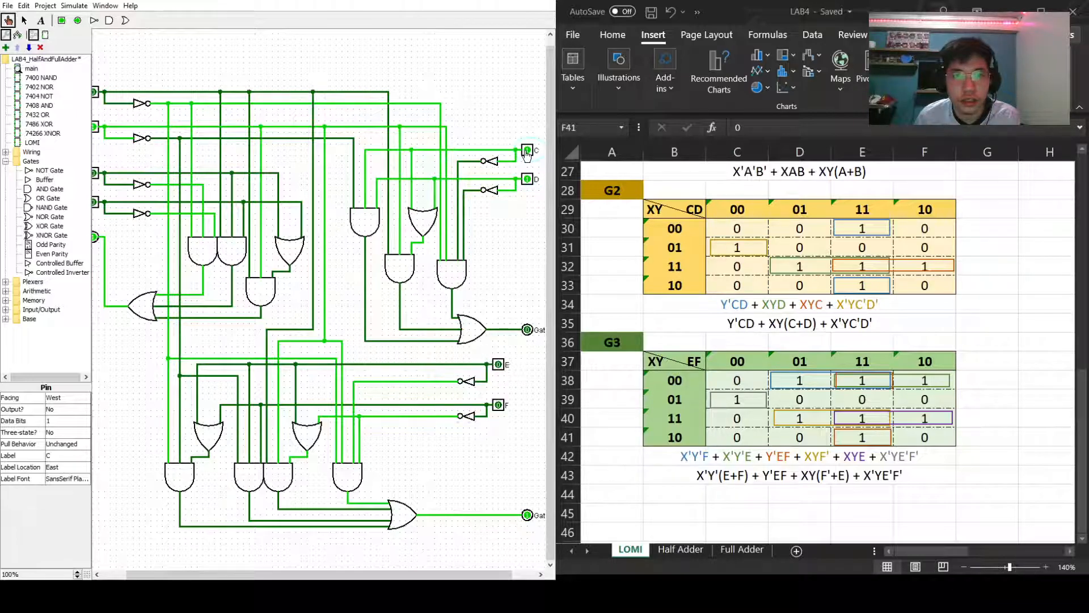
left_click(527, 179)
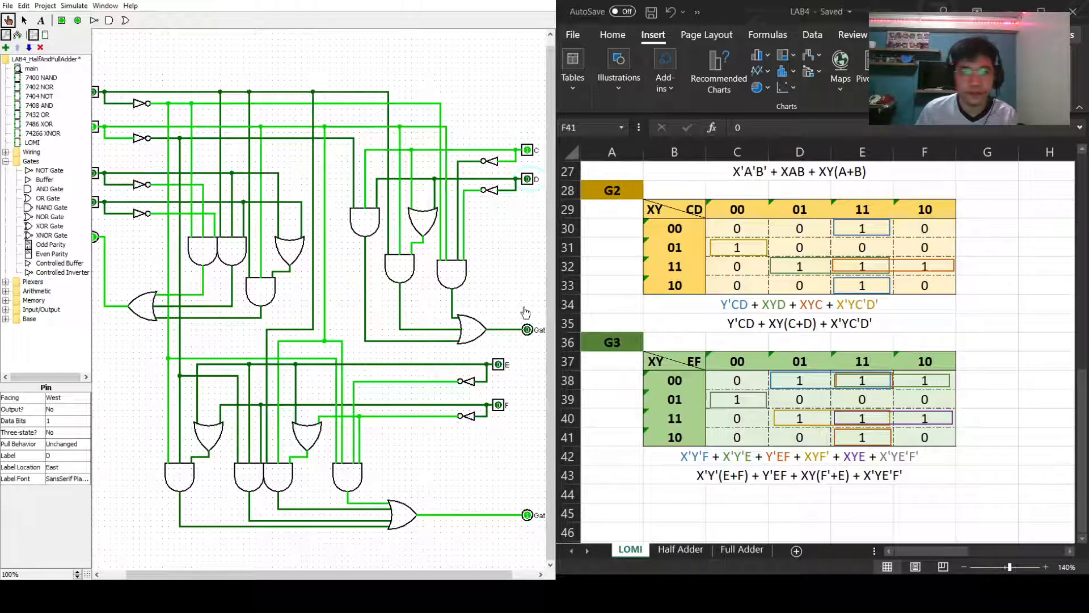
Set X to 1 with Y at 1 and retest Gate 2 for CD at 00, 01, 11 and 10.
left_click(96, 97)
left_click(527, 151)
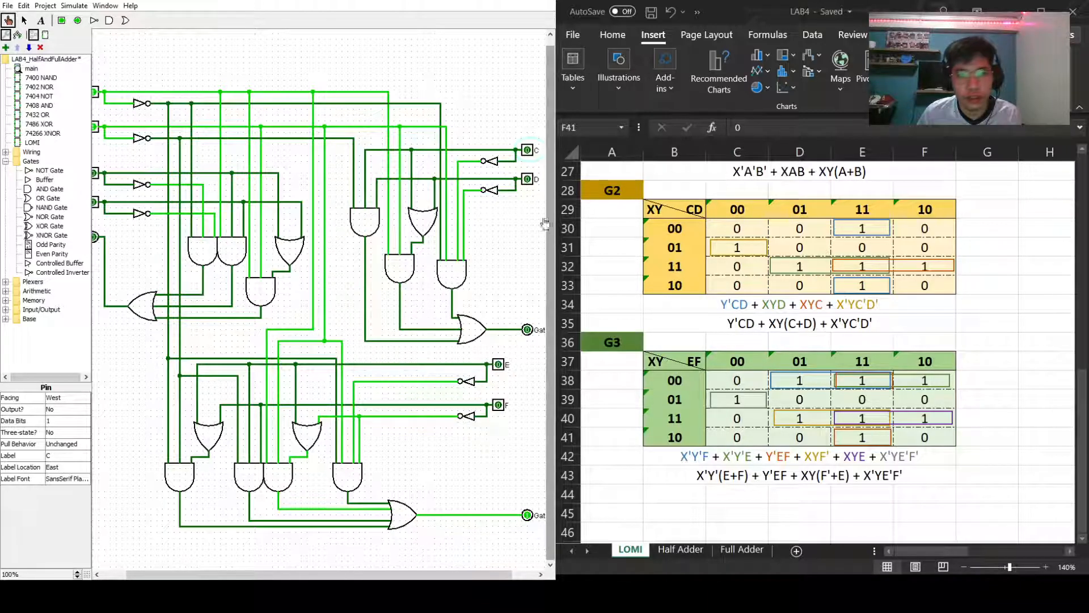
left_click(527, 179)
left_click(527, 150)
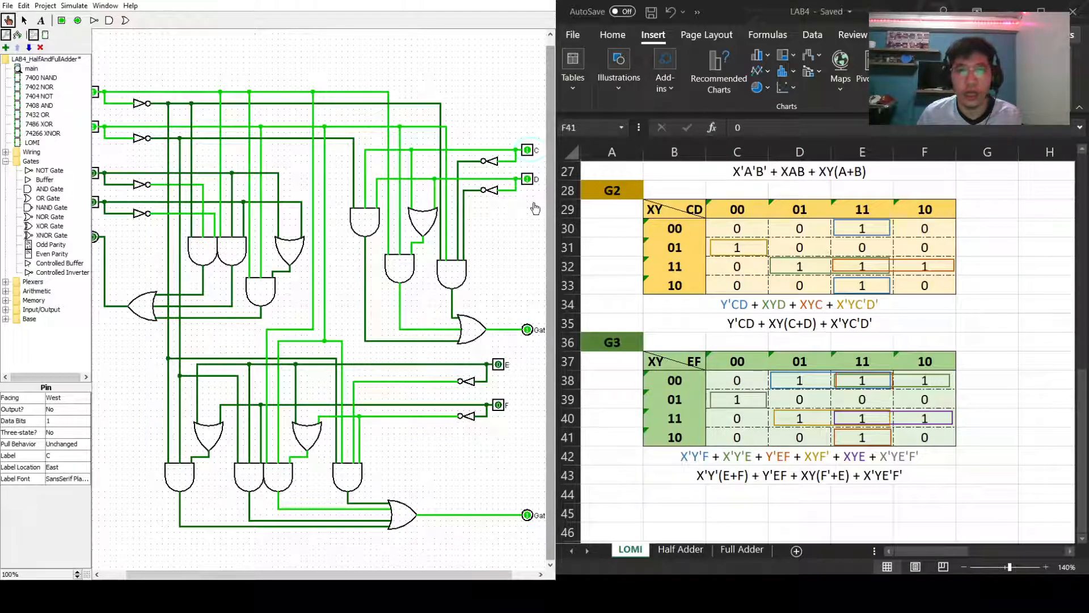
left_click(527, 179)
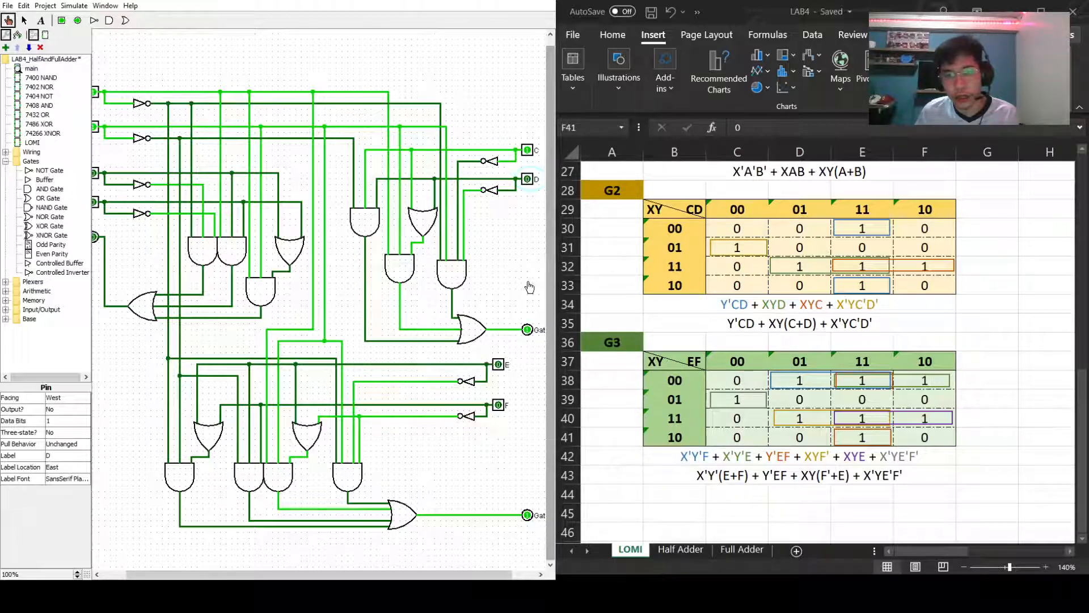
Set Y to 0 with X at 1 and test Gate 2 for CD at 00, 01, 11 and 10.
left_click(95, 128)
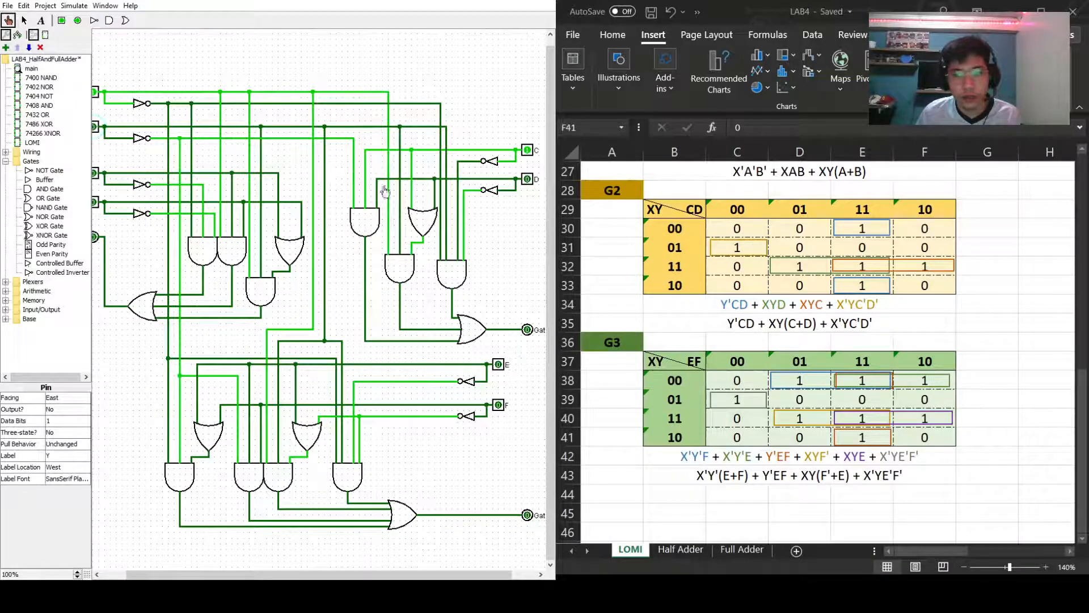
left_click(527, 149)
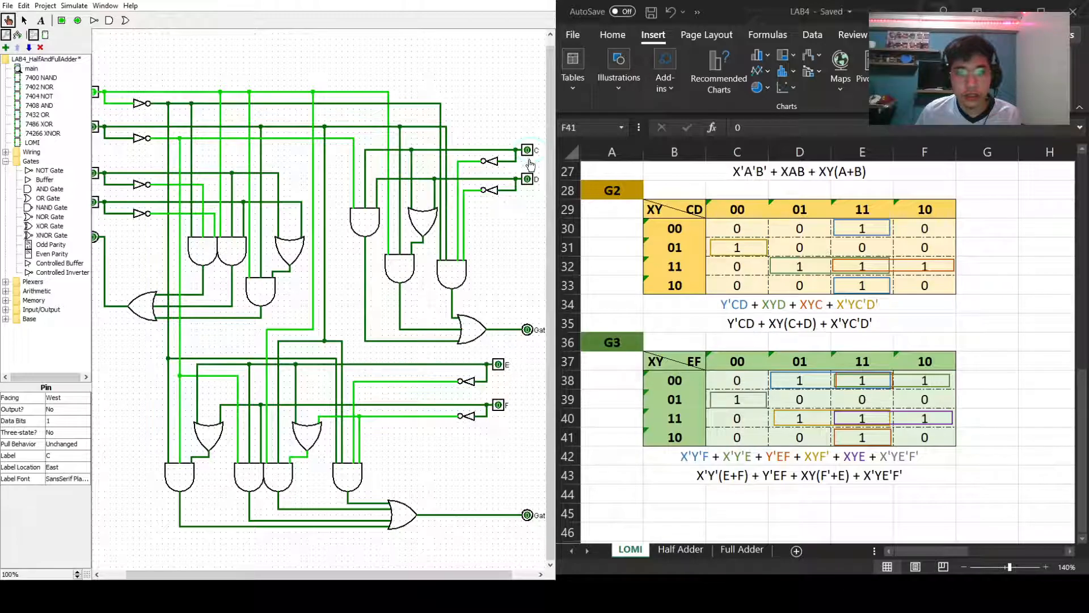
left_click(527, 179)
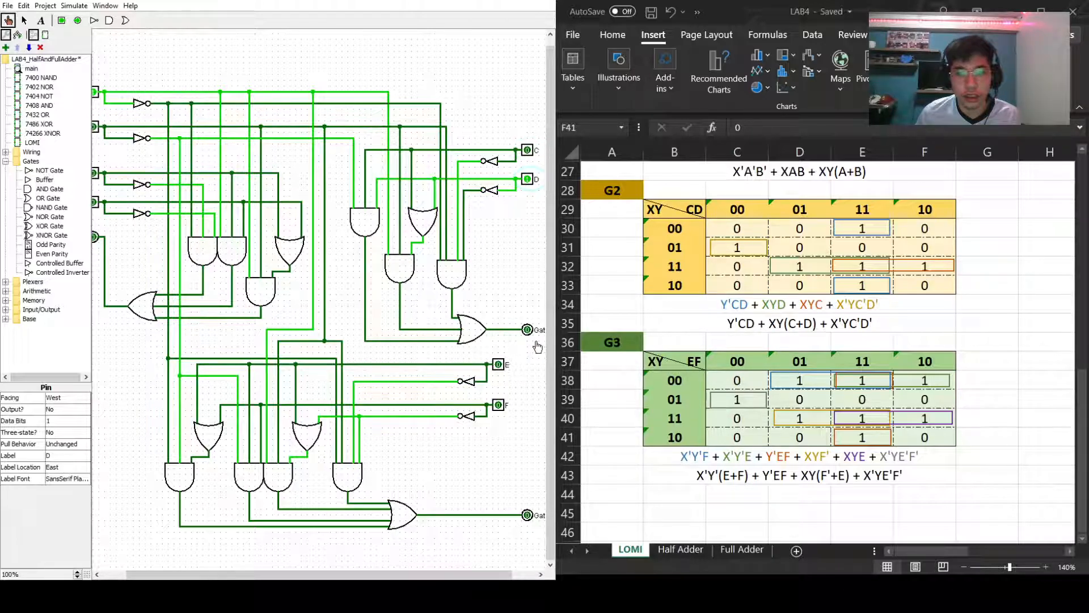
left_click(527, 149)
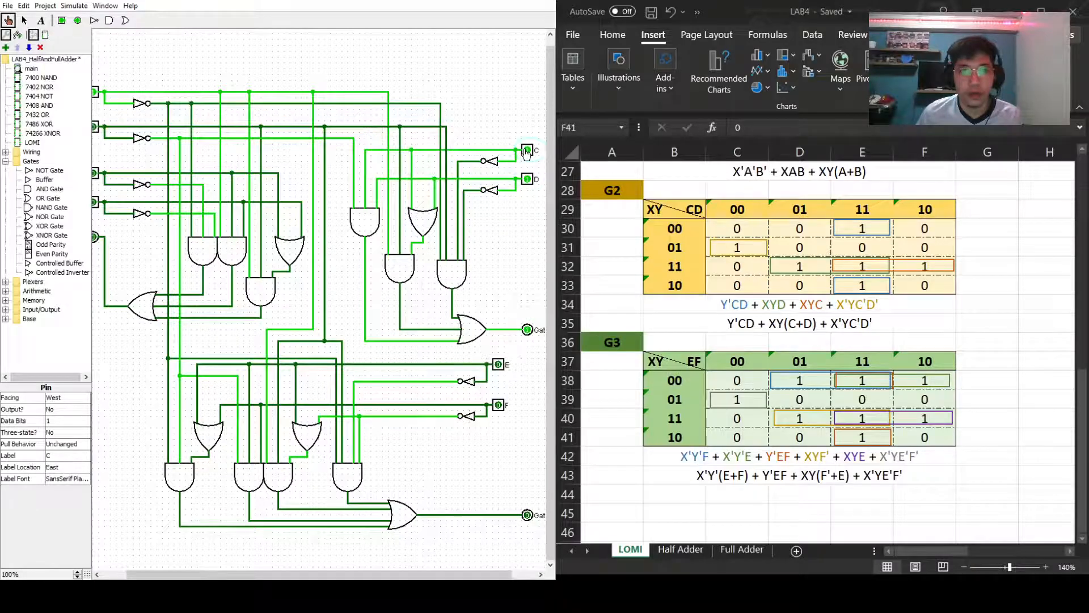
left_click(527, 180)
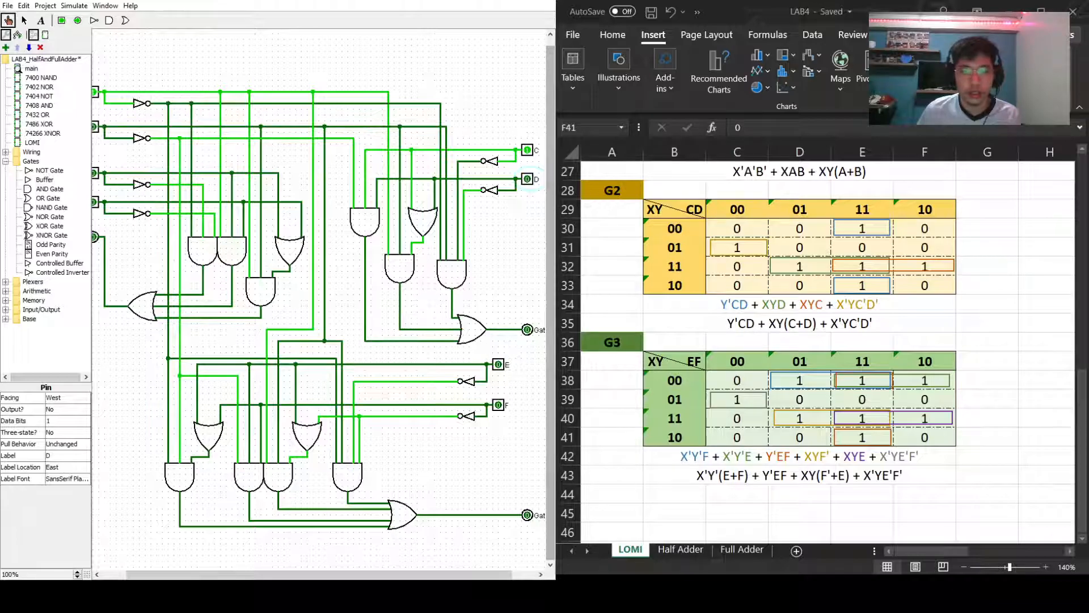
Set X to 0 with Y at 0 and test Gate 3 against the G3 map for EF at 00, 01, 11 and 10.
scroll(822, 340, "down", 2)
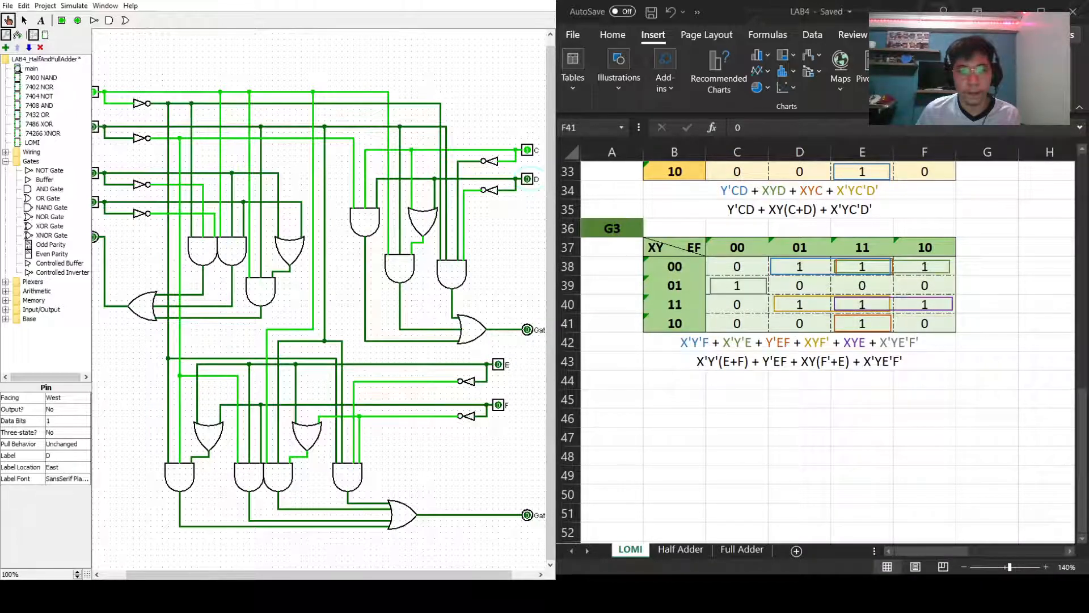
left_click(96, 95)
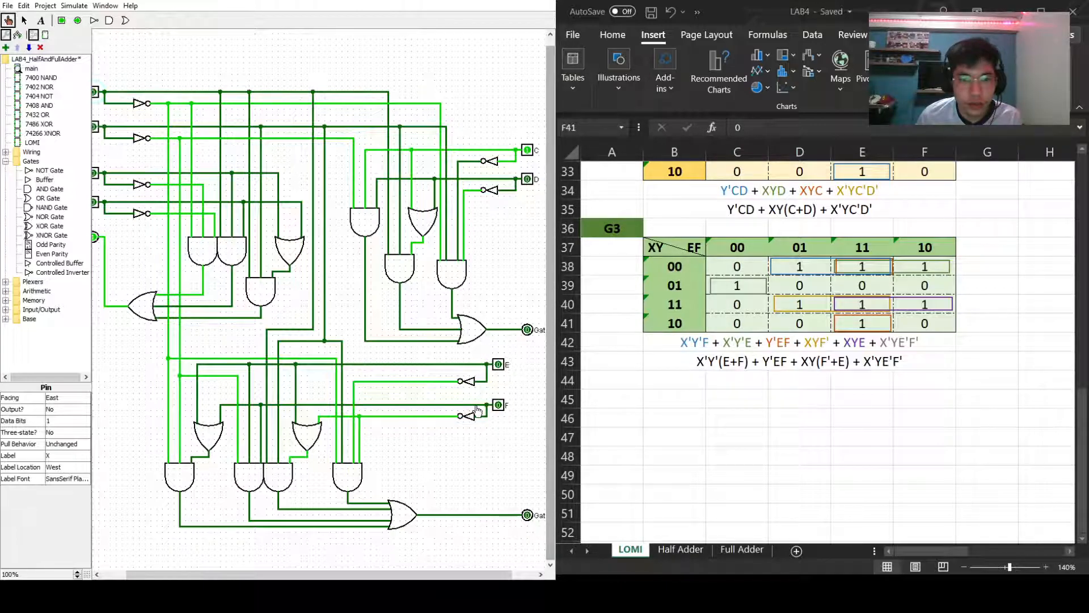
left_click(498, 405)
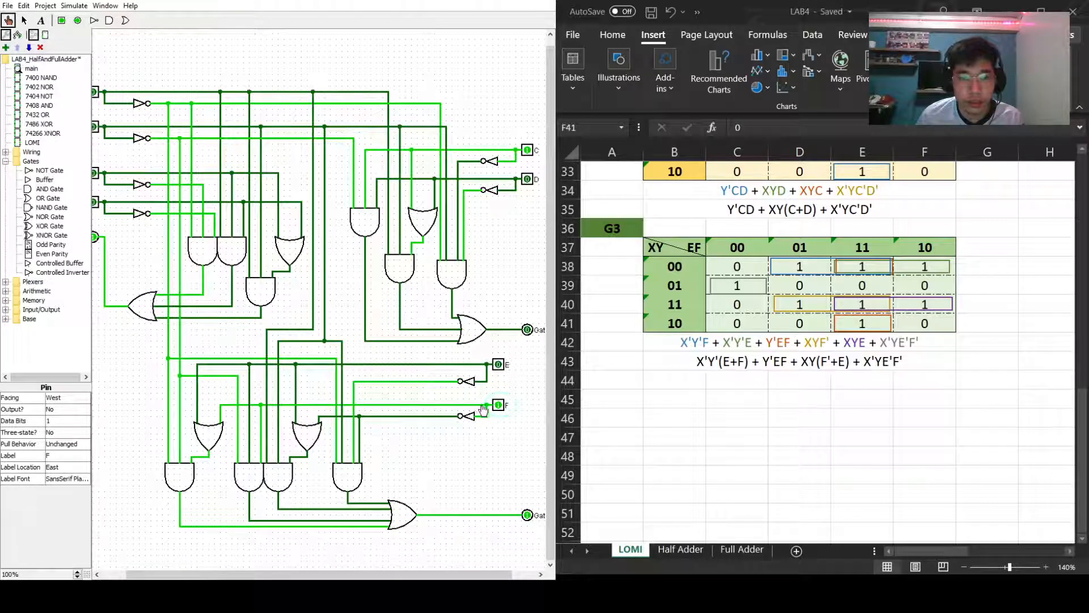
left_click(498, 366)
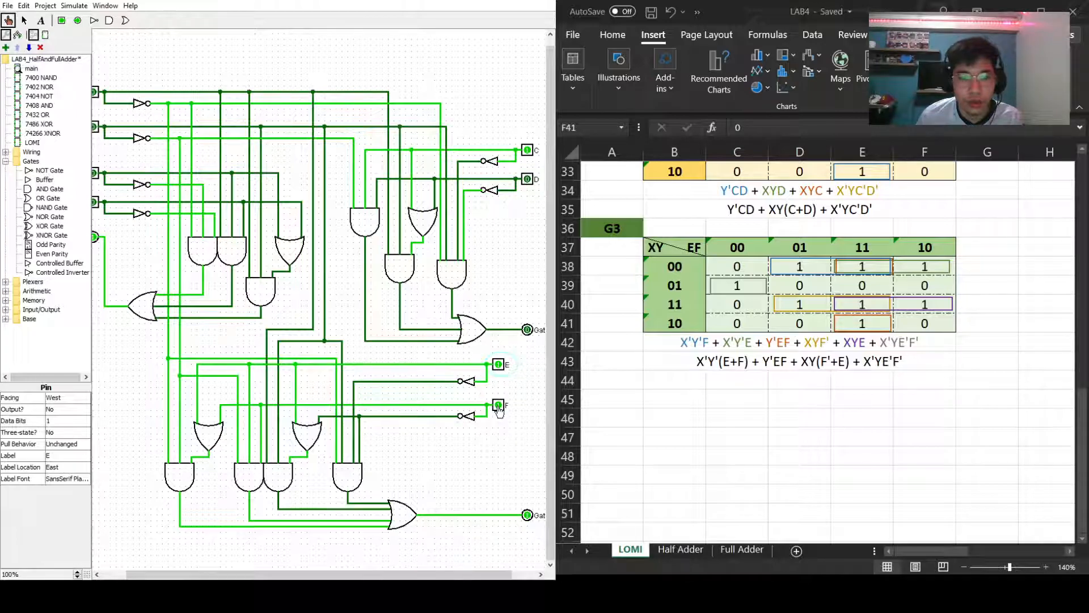
left_click(498, 405)
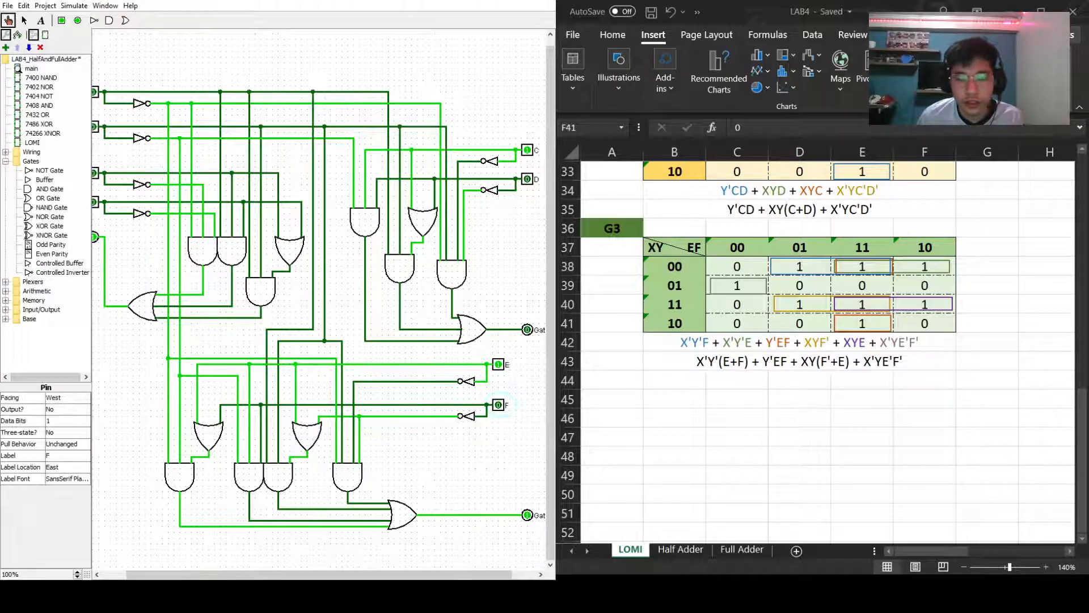
Set Y to 1 with X at 0 and test Gate 3 for EF at 00, 01, 11 and 10.
left_click(95, 130)
left_click(96, 132)
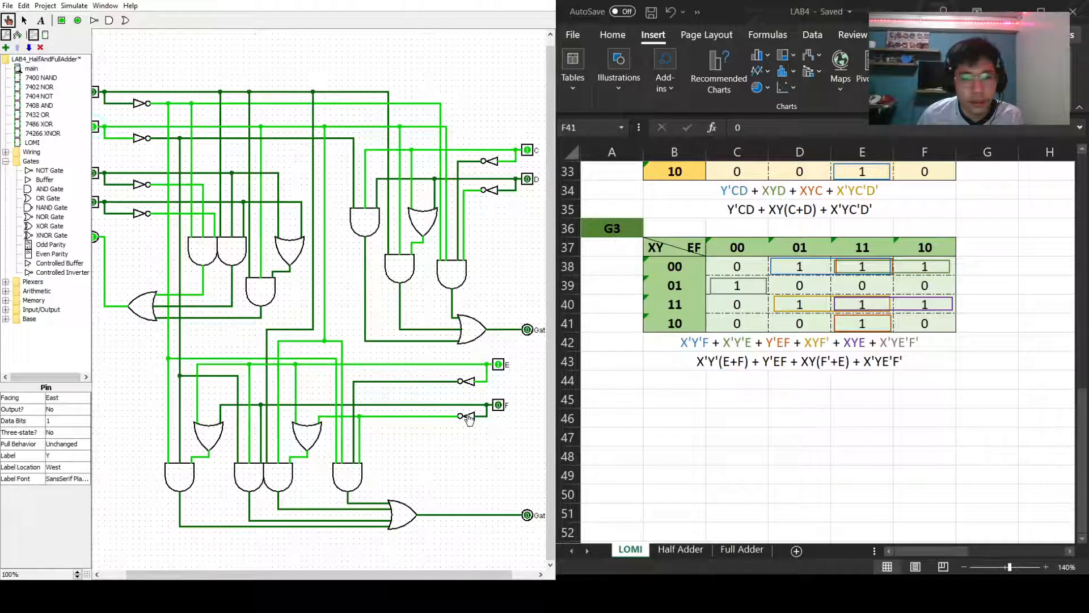
left_click(498, 364)
left_click(498, 364)
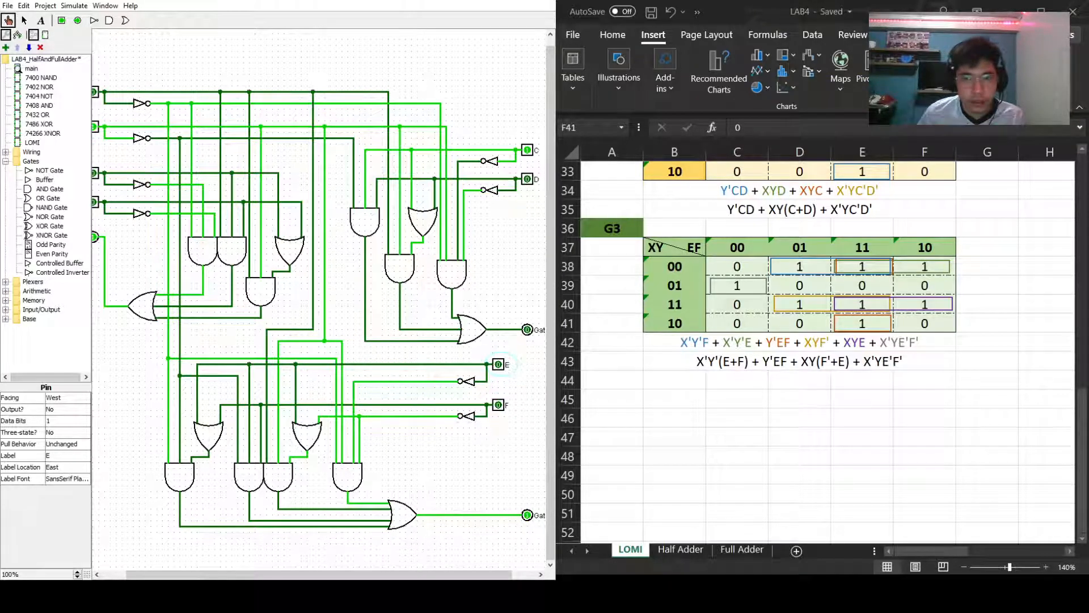
left_click(498, 405)
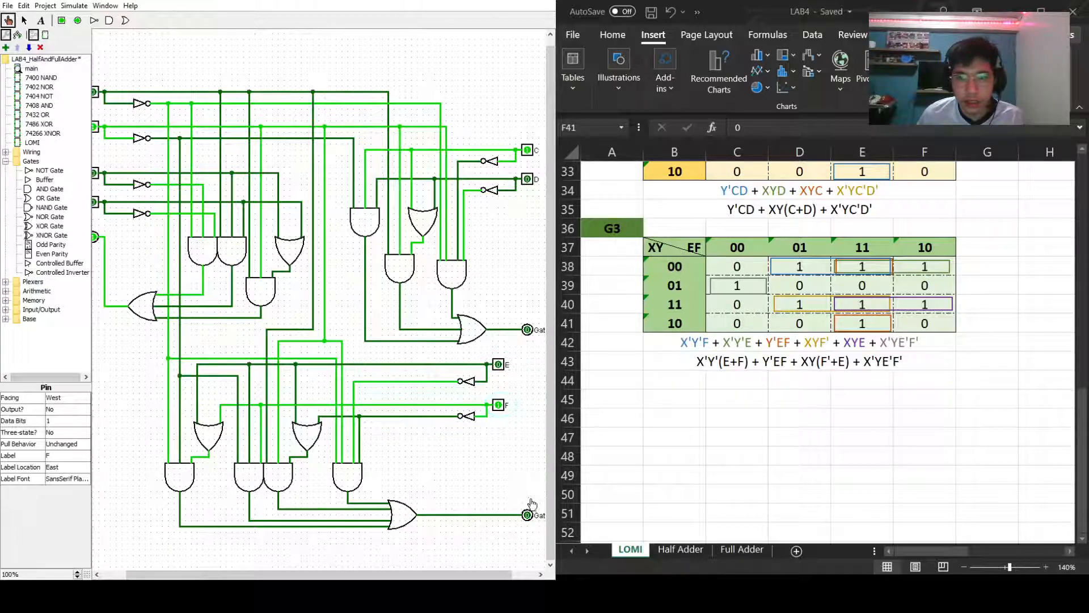
left_click(498, 365)
left_click(498, 366)
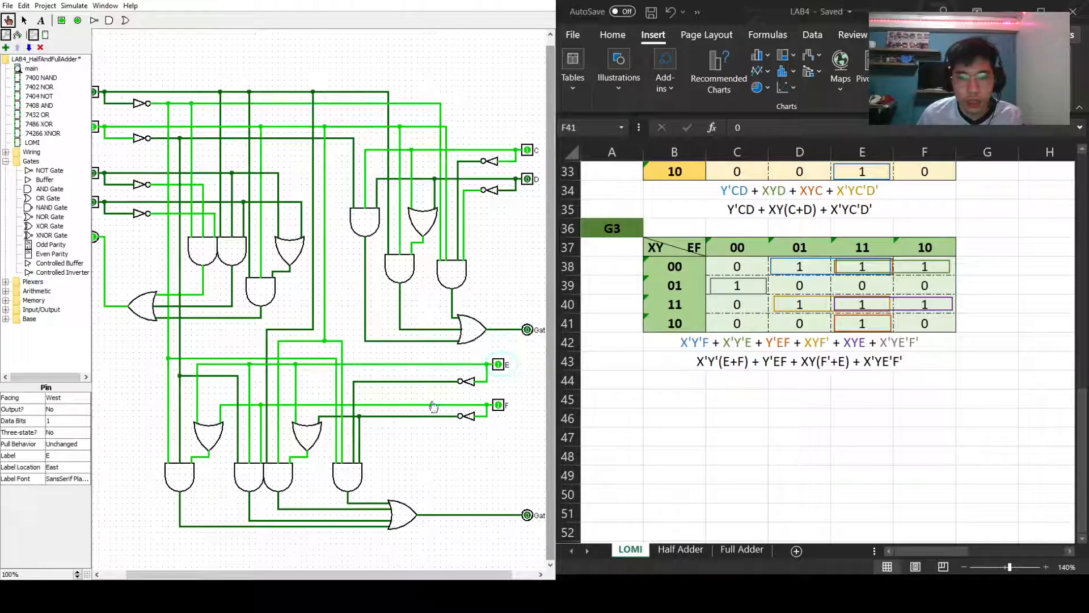
left_click(498, 405)
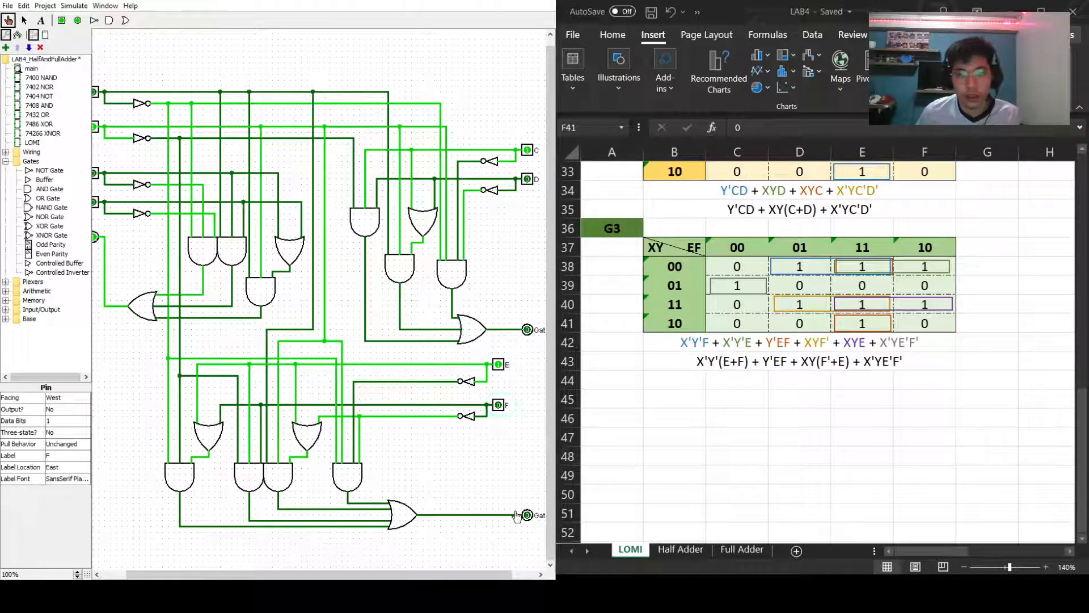
Set X to 1 with Y at 1, then set E and C to 0 to check Gate 3 for EF at 10 and 00.
left_click(96, 97)
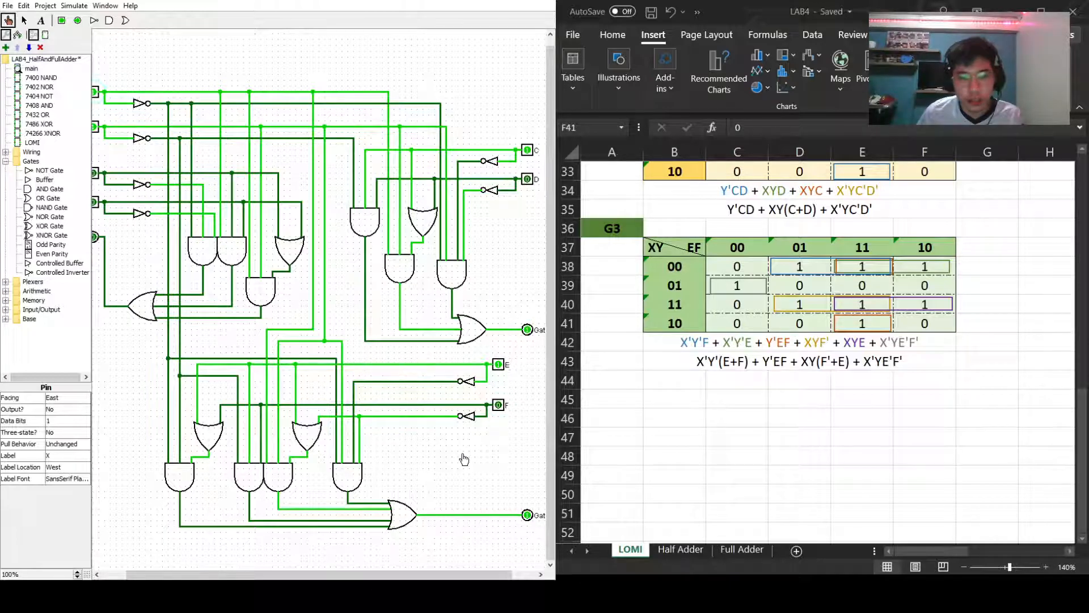
left_click(500, 364)
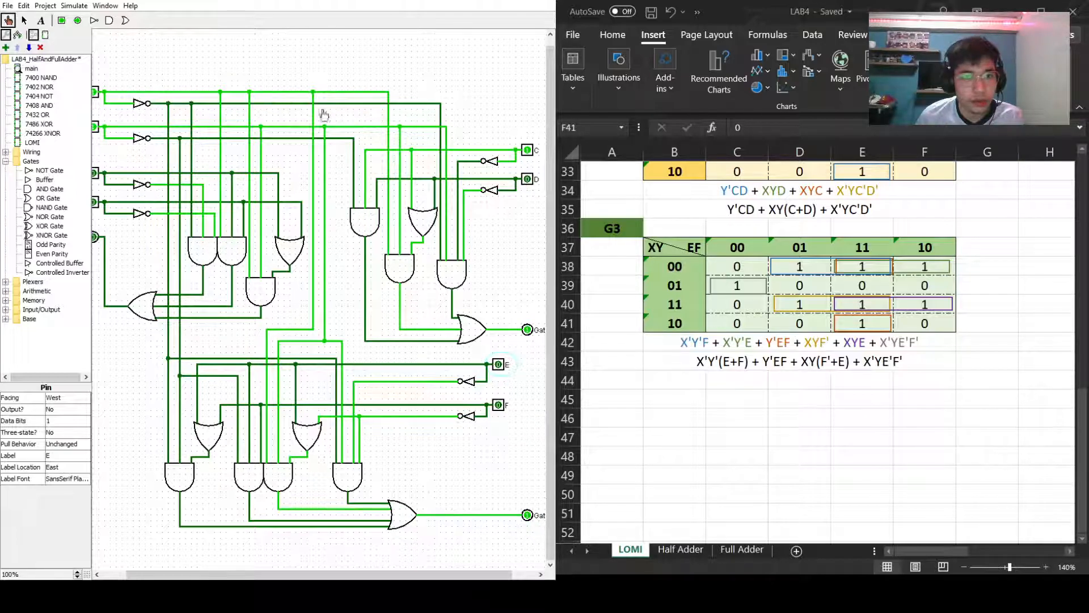
left_click(527, 151)
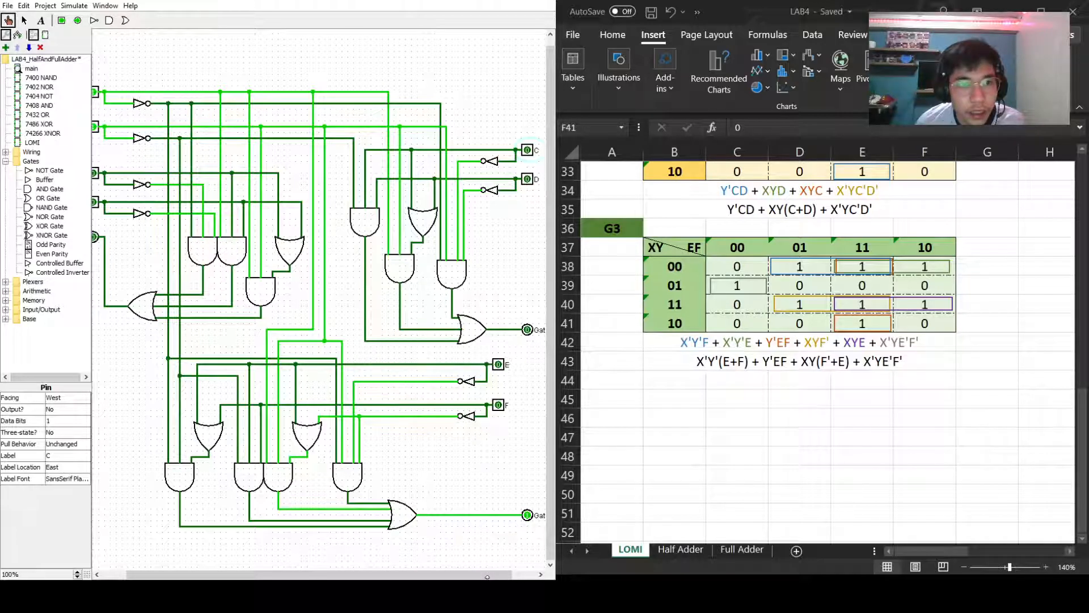
Set X and Y to 0 and check the Gate 3 output with E and F at 0.
left_click_drag(468, 578, 431, 567)
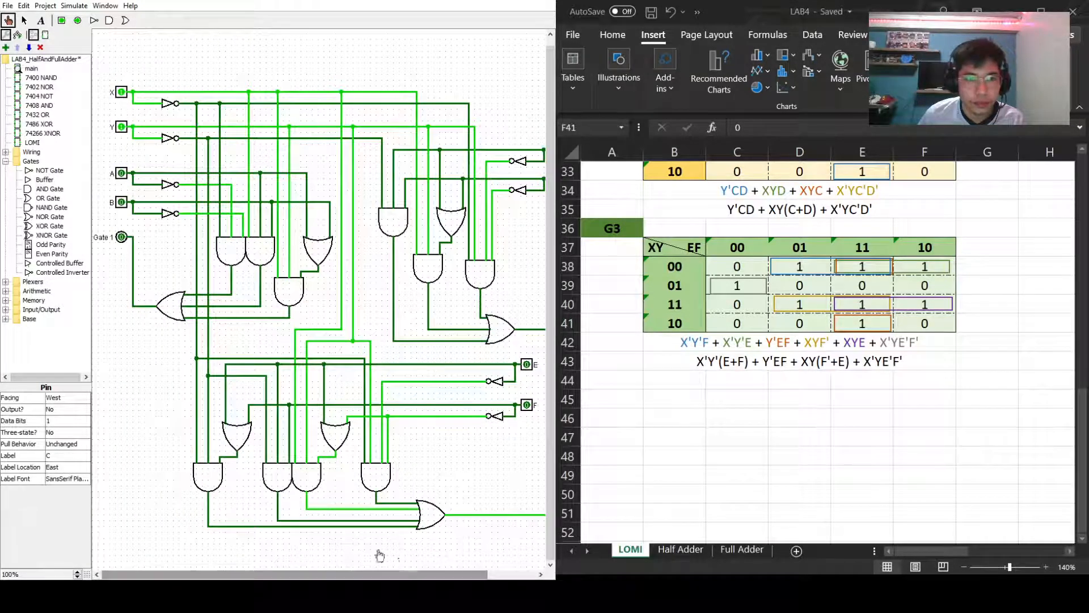
left_click(122, 93)
left_click(122, 126)
left_click_drag(447, 574, 462, 578)
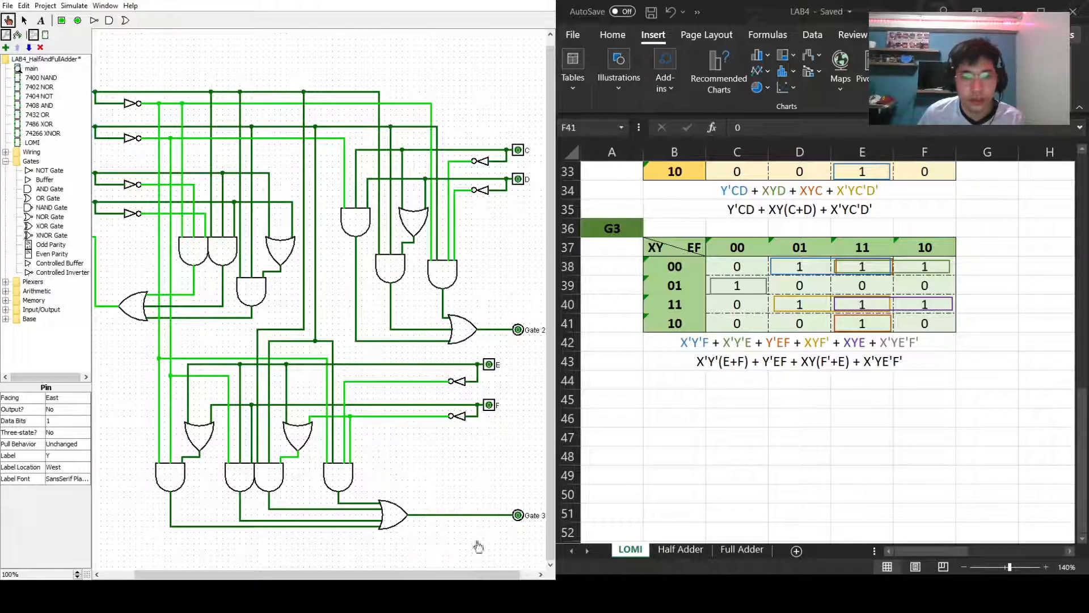
left_click_drag(476, 575, 400, 573)
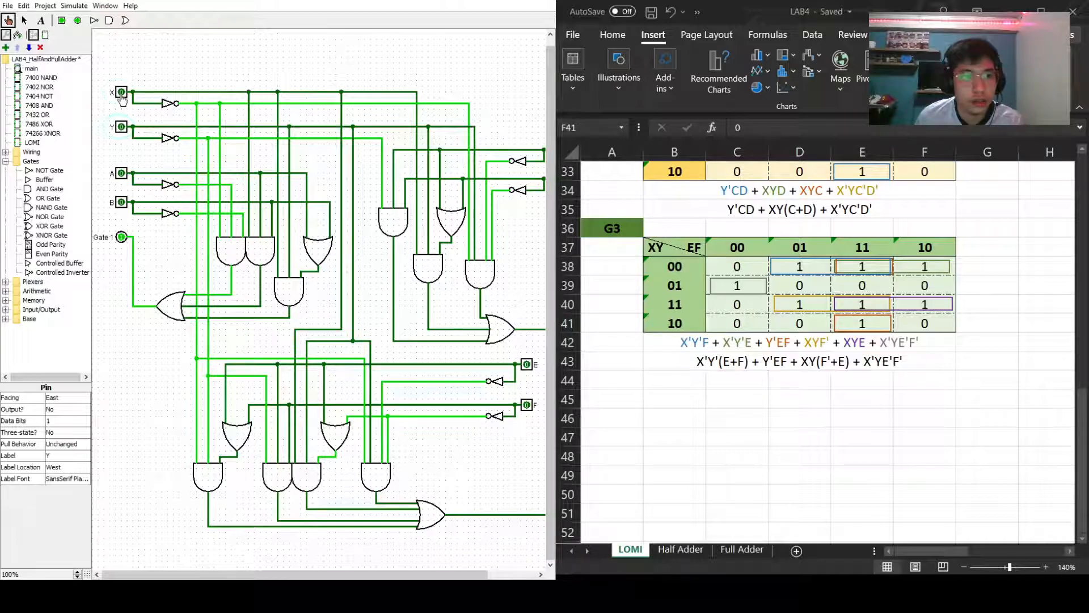
Set X and Y to 1 and test Gate 3 against the G3 map for EF at 00, 01, 11 and 10.
left_click(122, 92)
left_click(122, 126)
left_click_drag(402, 574, 449, 574)
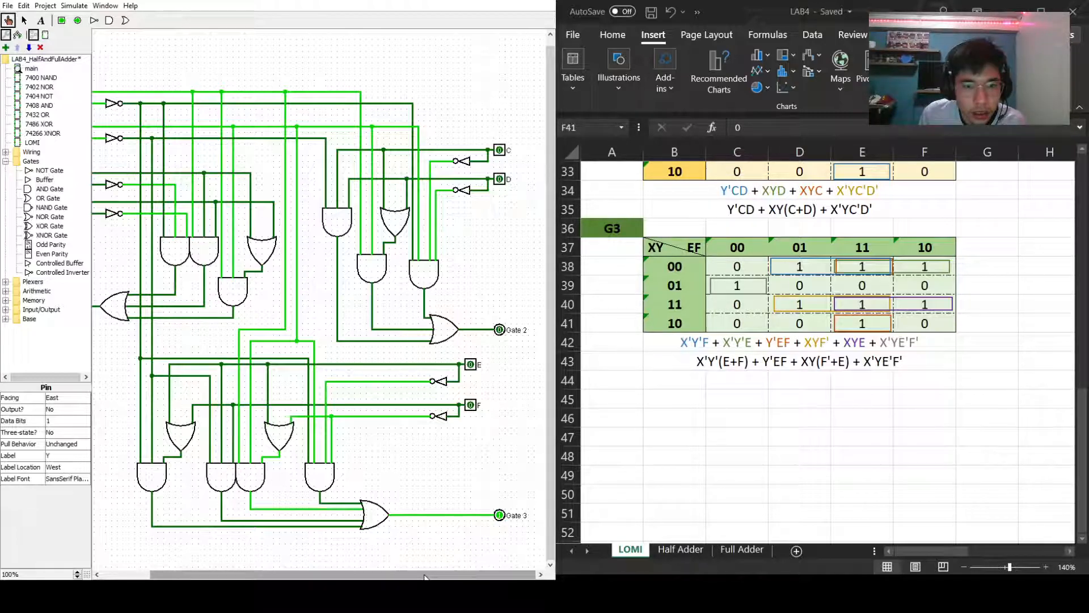
left_click_drag(424, 575, 415, 577)
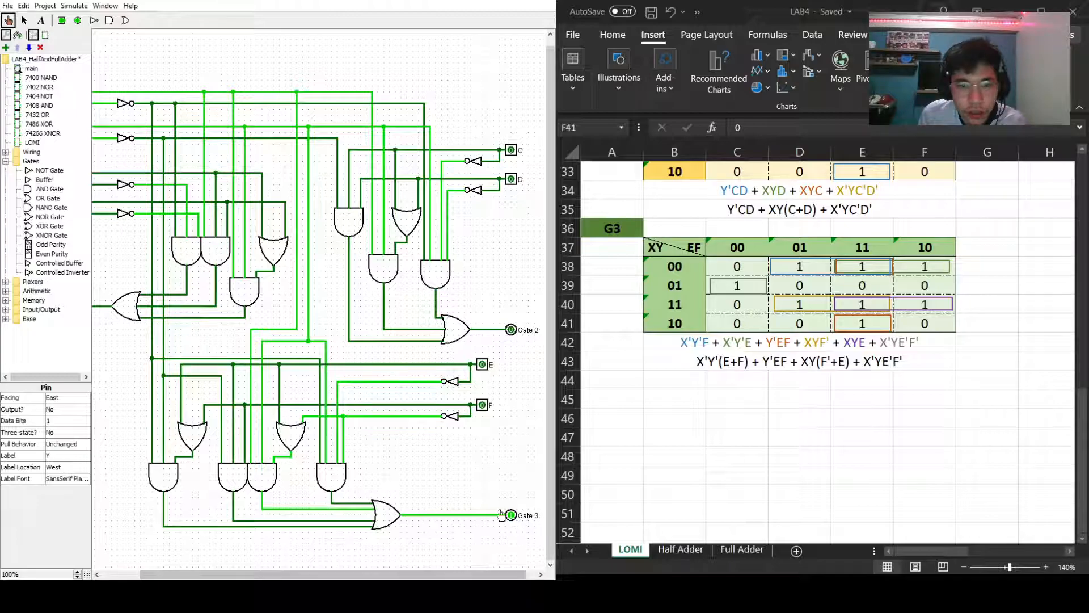
left_click(483, 407)
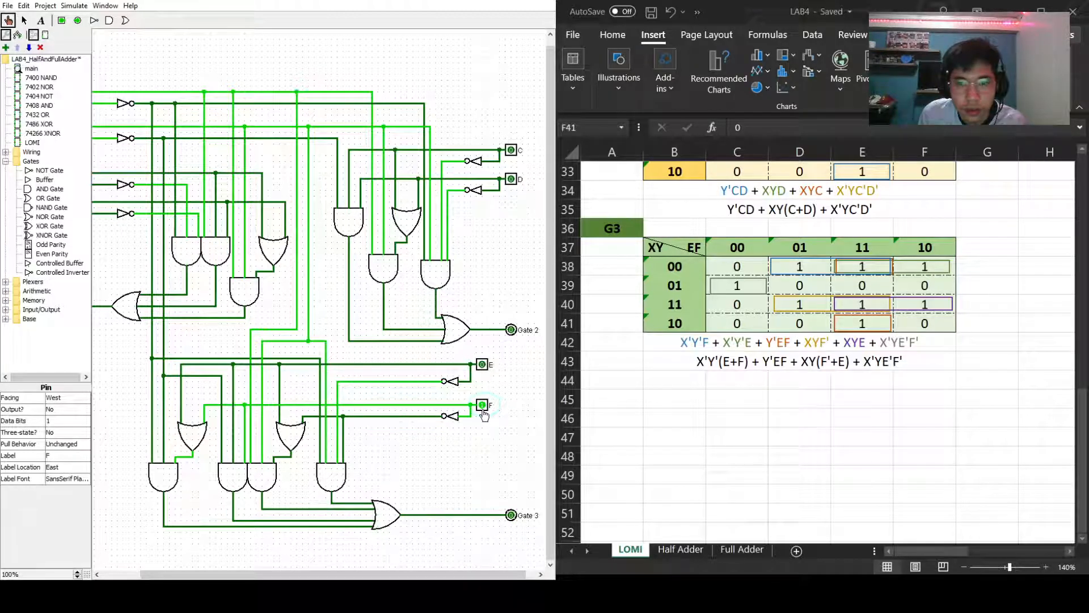
left_click(481, 365)
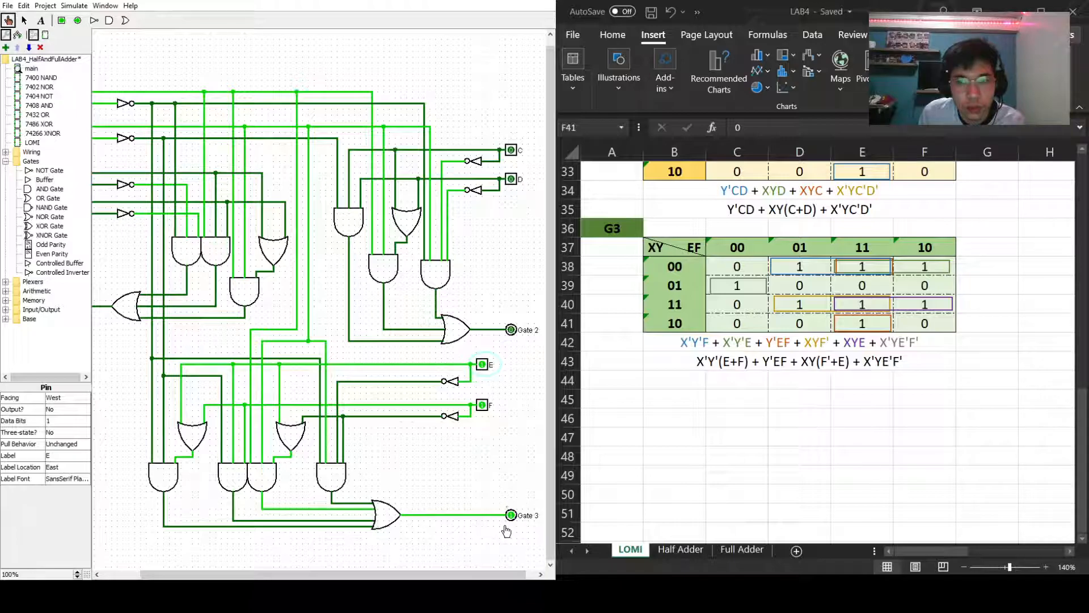
left_click(482, 406)
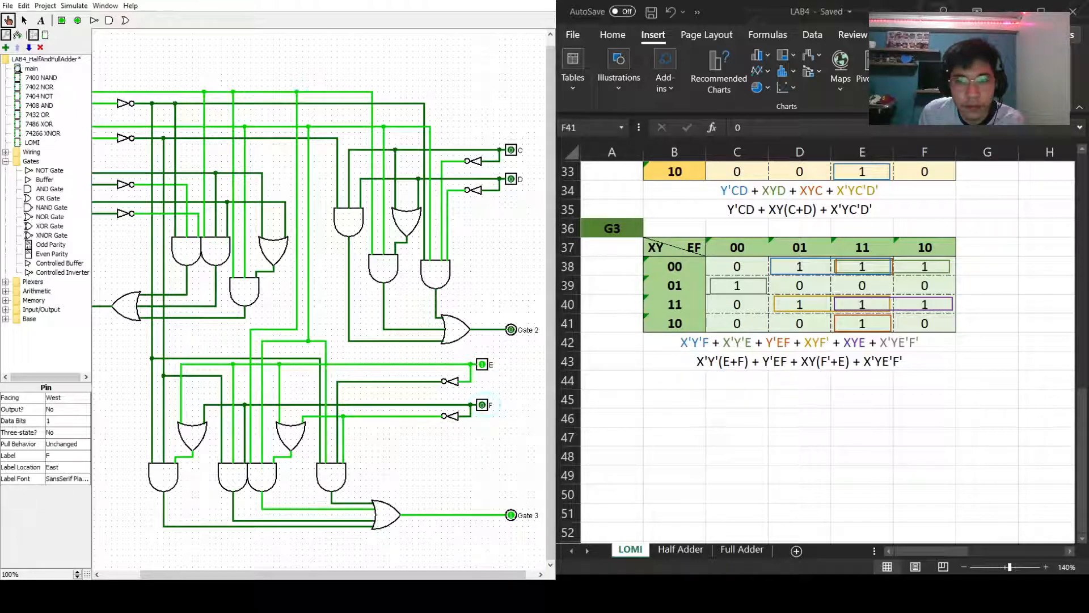
left_click(748, 309)
left_click(761, 308)
left_click(794, 310)
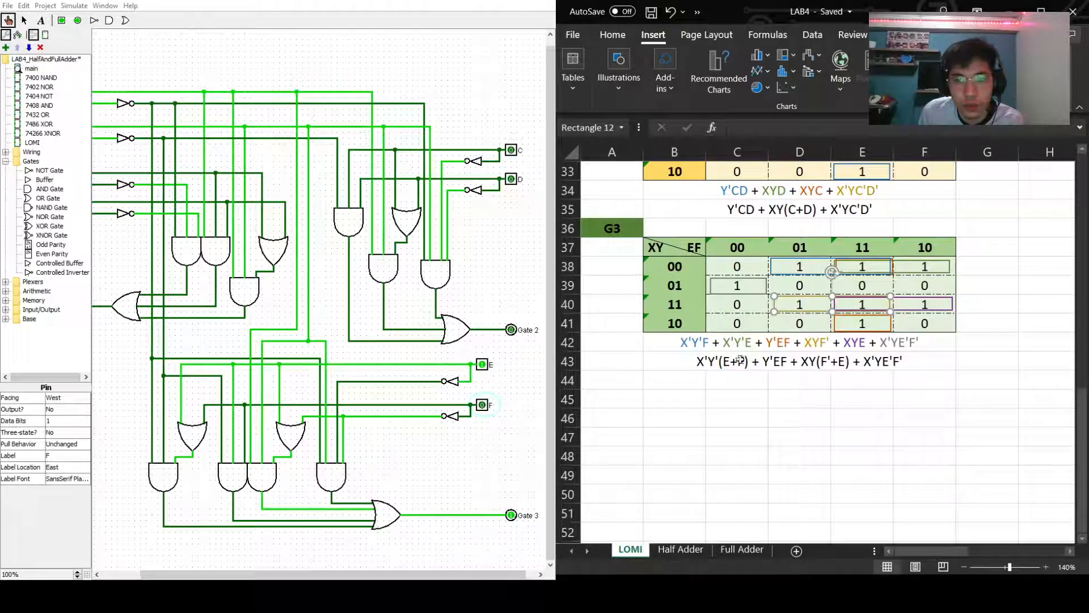
Set Y to 0 with X at 1 and test Gate 3 for EF at 00, 01, 11 and 10.
left_click_drag(363, 574, 294, 574)
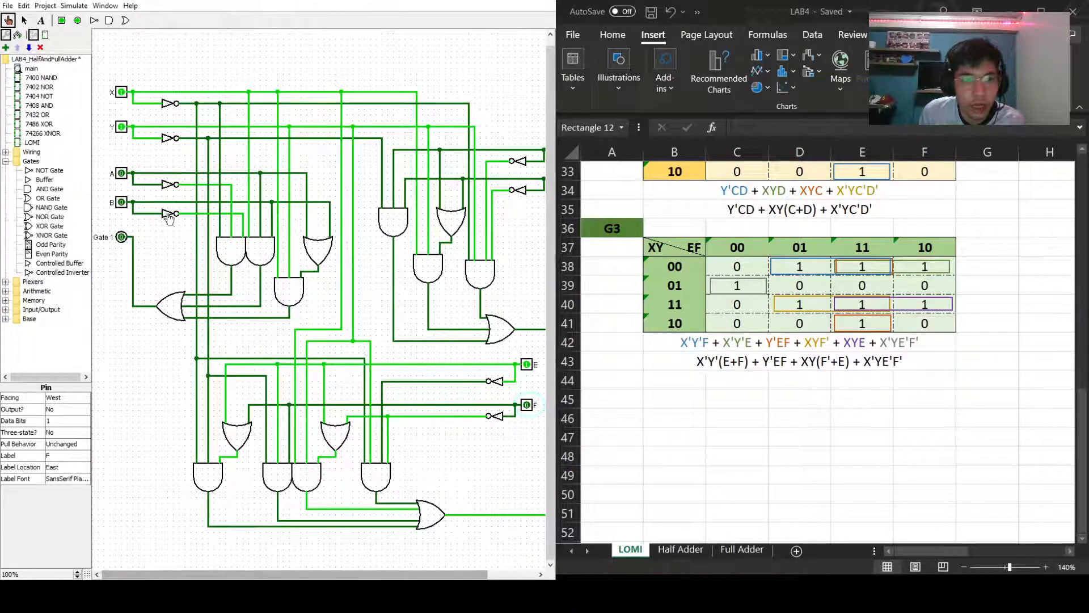
left_click(120, 127)
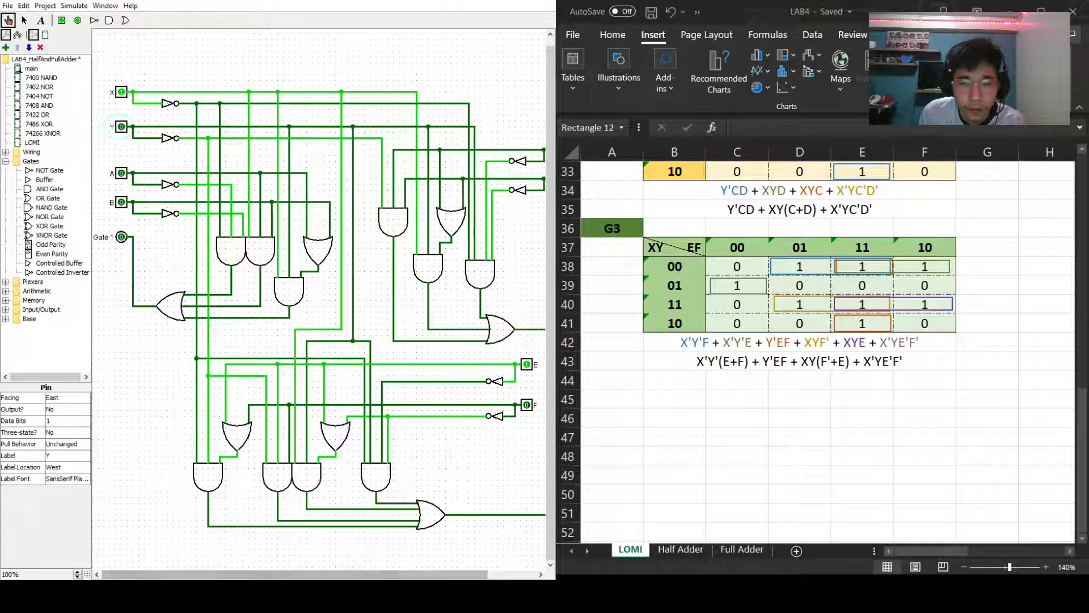
left_click_drag(380, 575, 429, 575)
left_click(472, 366)
left_click(474, 367)
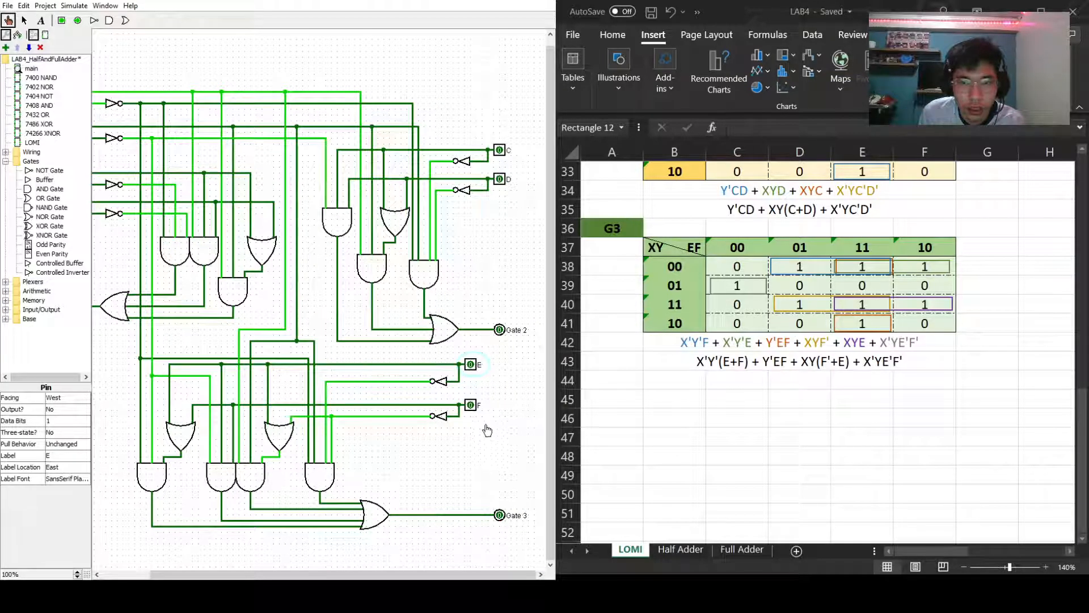
left_click(471, 404)
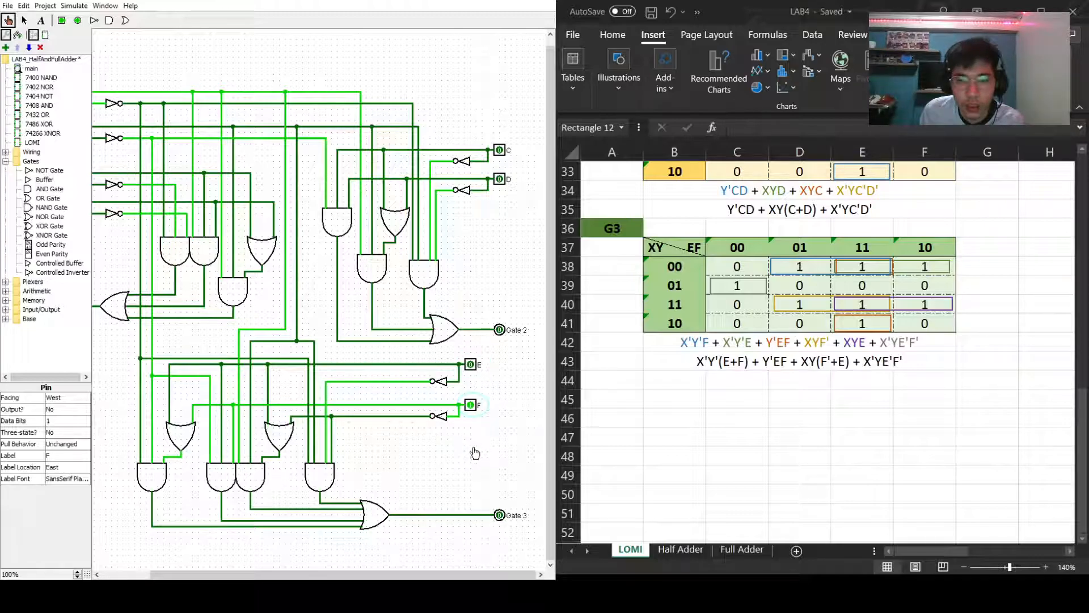
left_click(470, 364)
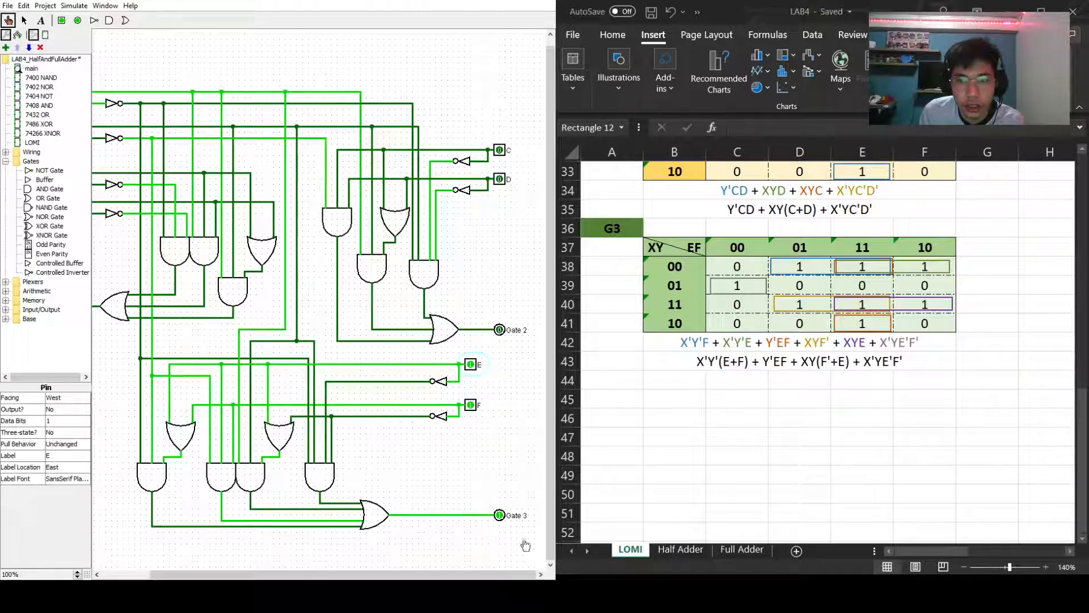
left_click(470, 406)
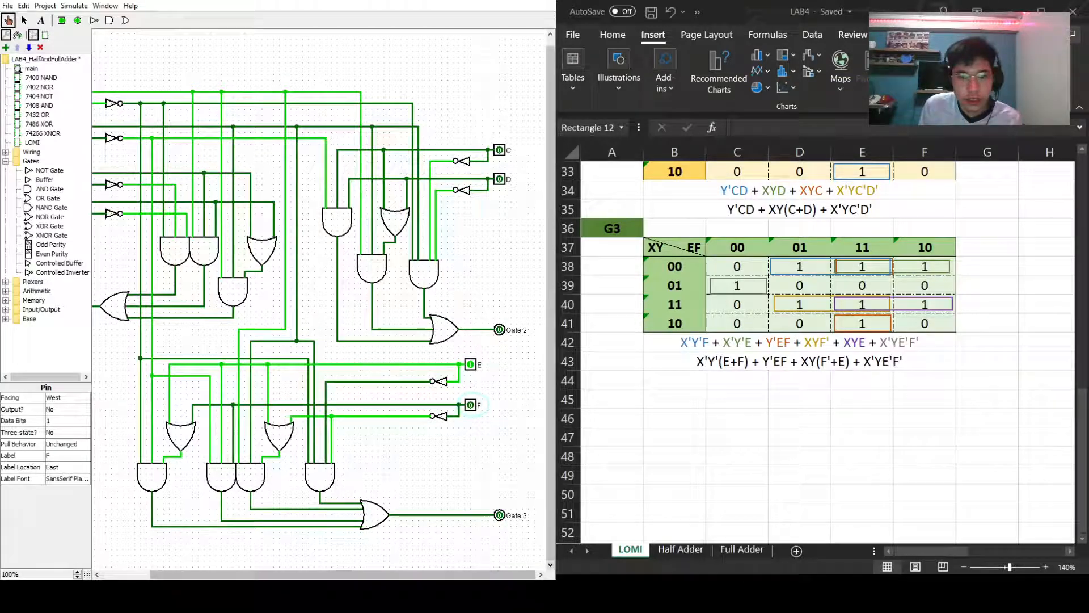
Retest Gate 3 with X and Y at 1 for EF at 10 and 00, tracing the active AND gate, and reset X and Y to 0.
left_click_drag(381, 574, 306, 572)
left_click(121, 127)
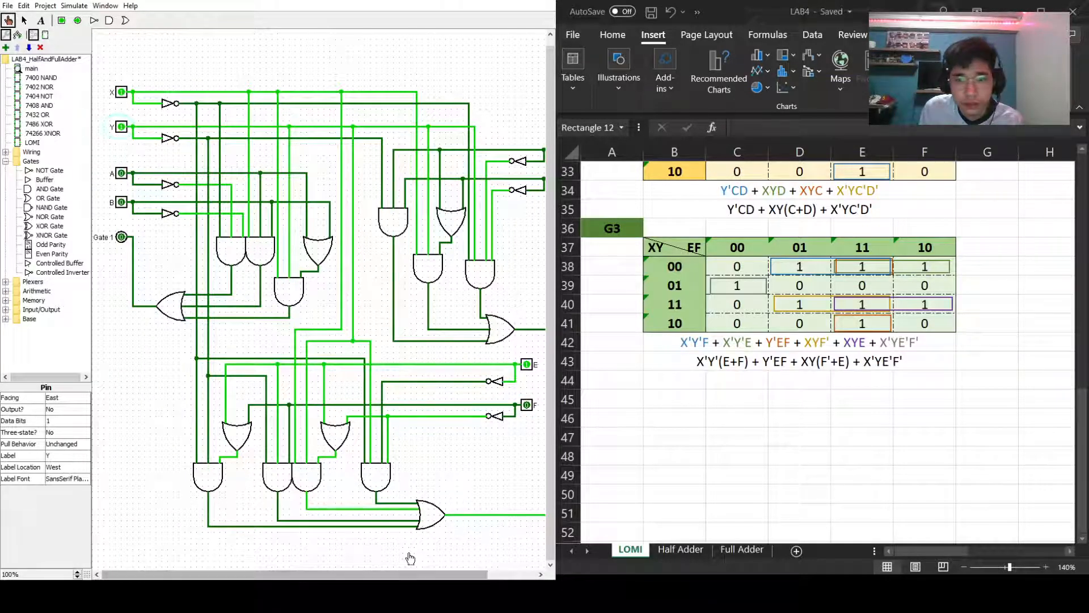
left_click_drag(404, 574, 452, 574)
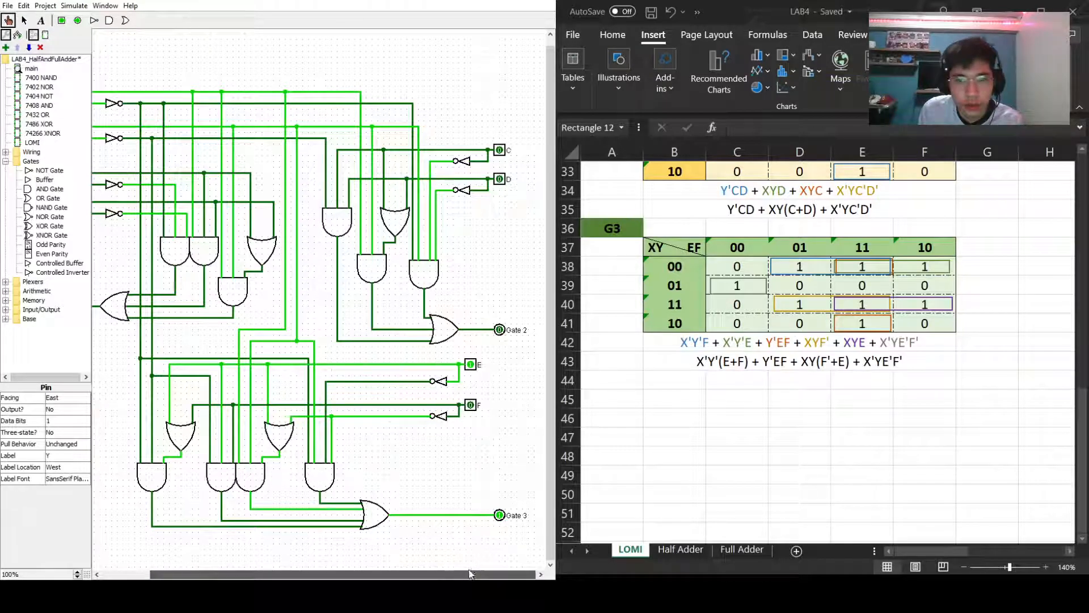
left_click(470, 365)
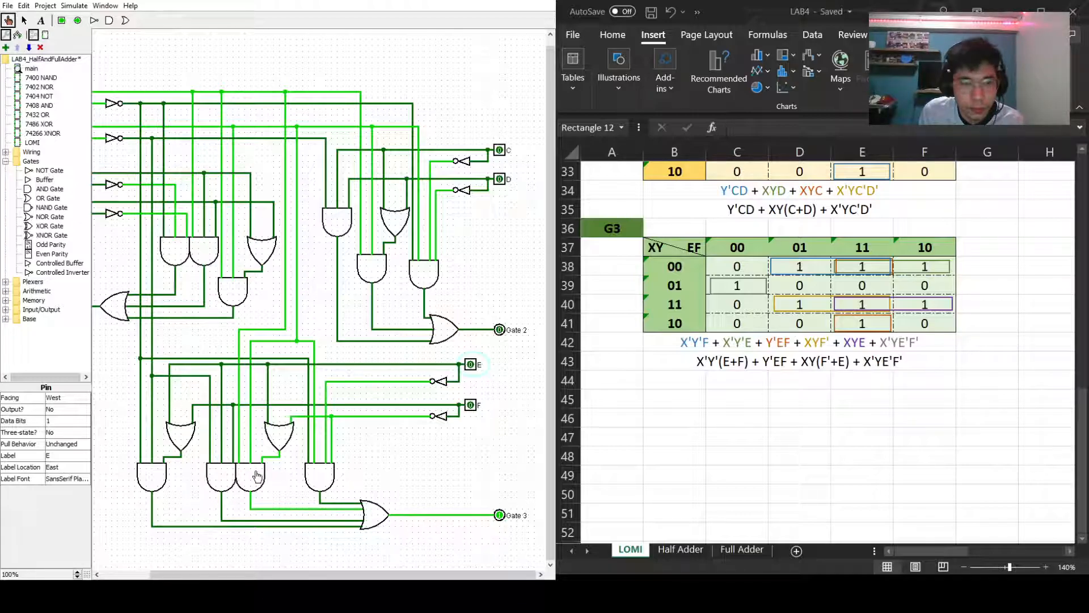
left_click_drag(445, 574, 409, 574)
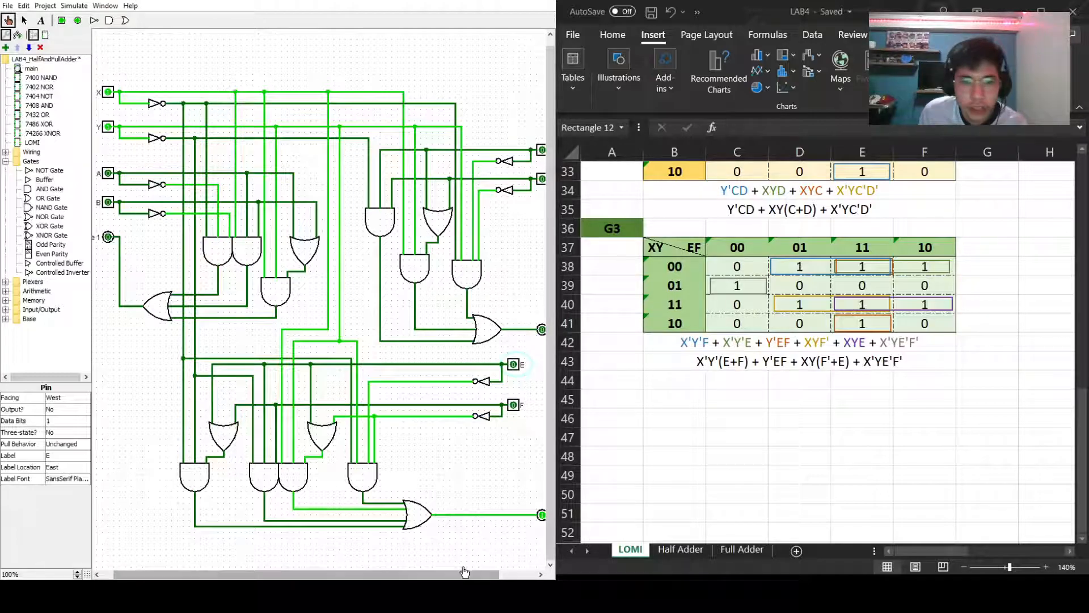
left_click_drag(461, 574, 453, 575)
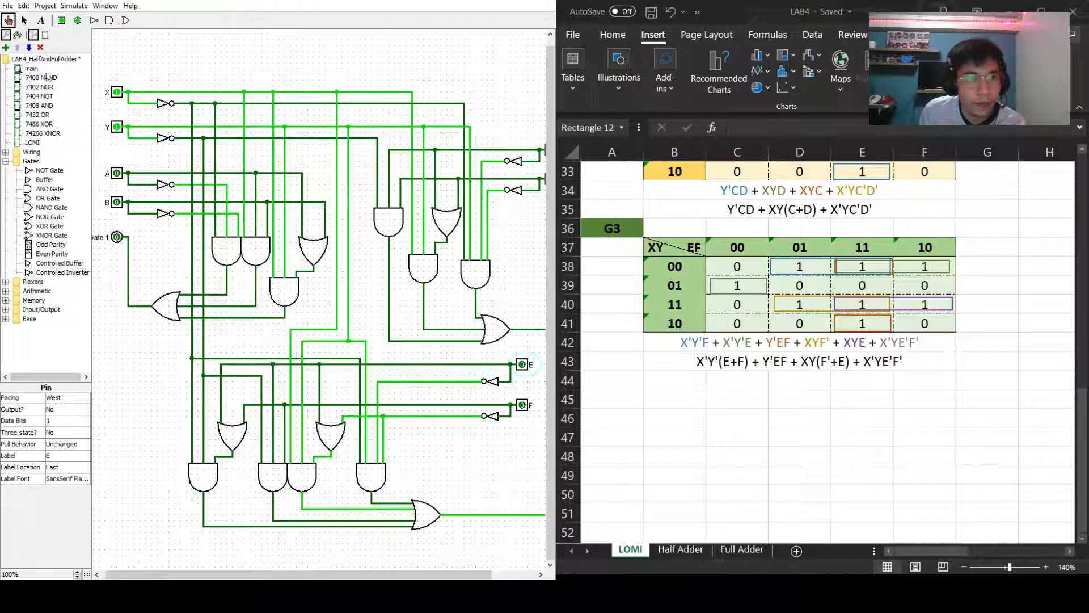
left_click(116, 93)
left_click(117, 127)
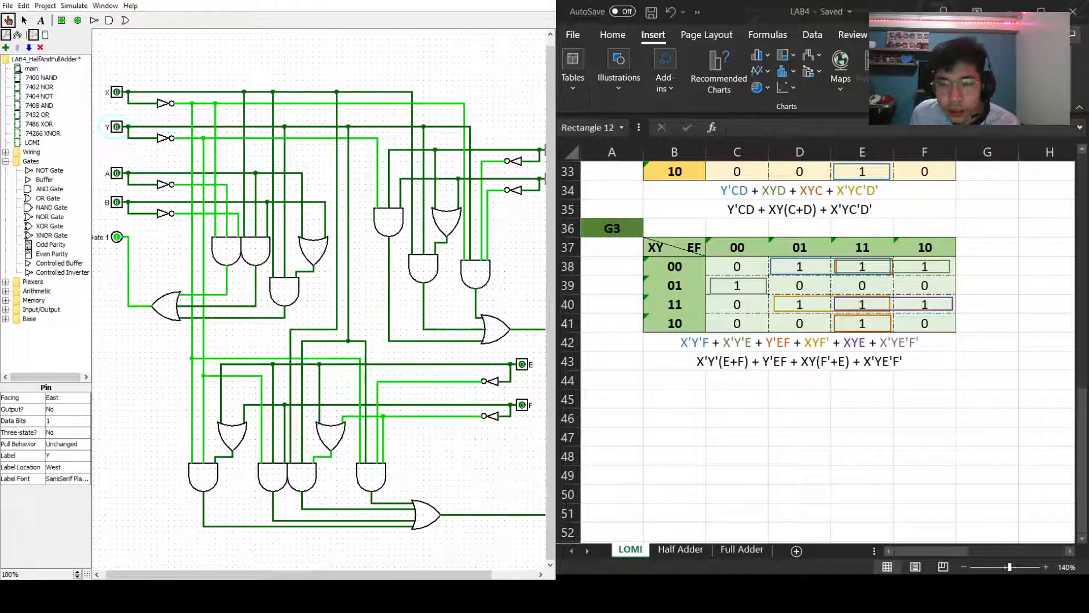
Correct the G3 expressions, changing XYF' to XYF in the expanded form and XY(F'+E) to XY(F+E) in the factored form.
left_click(832, 311)
left_click(831, 341)
double_click(825, 340)
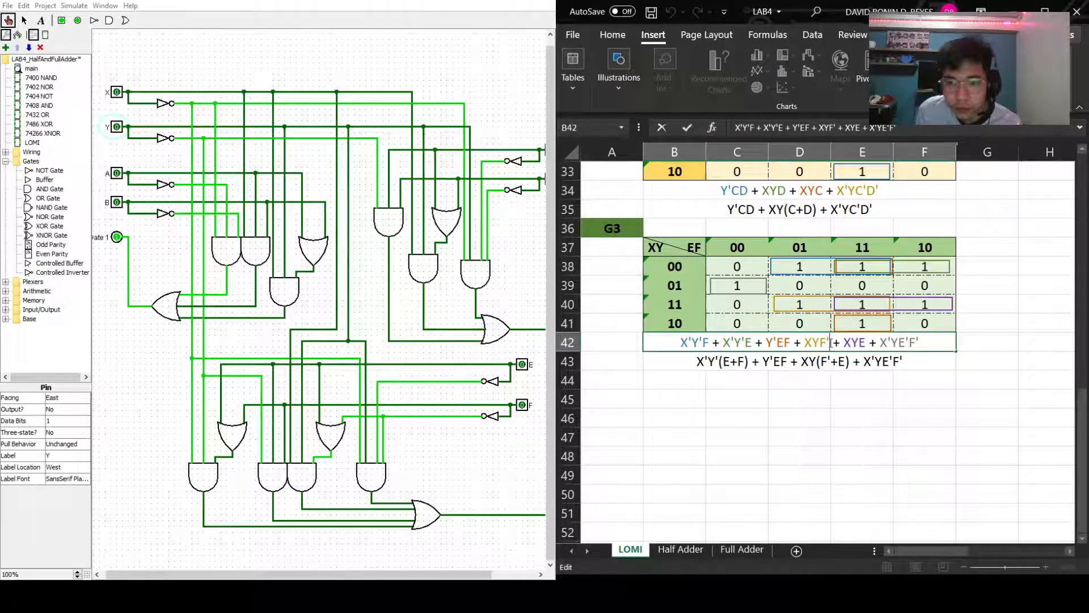
key("BackSpace")
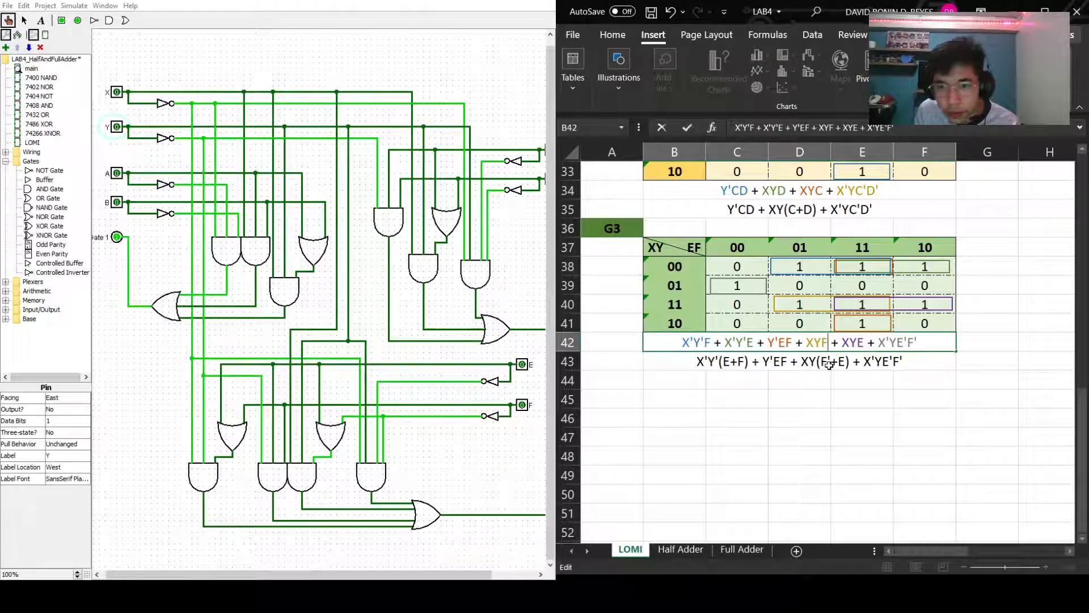
double_click(829, 362)
key("BackSpace")
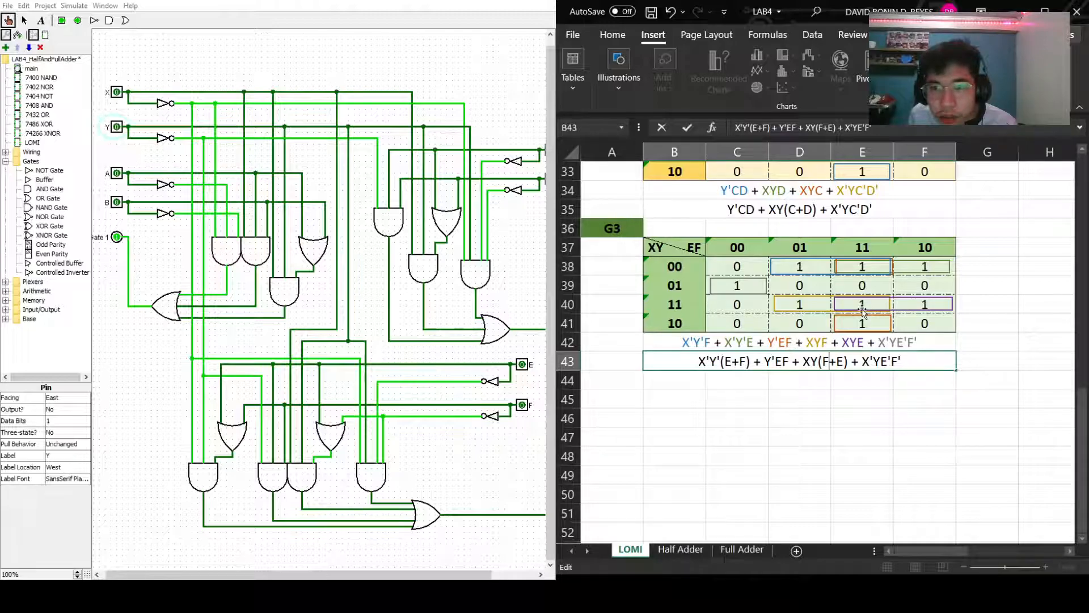
left_click(856, 435)
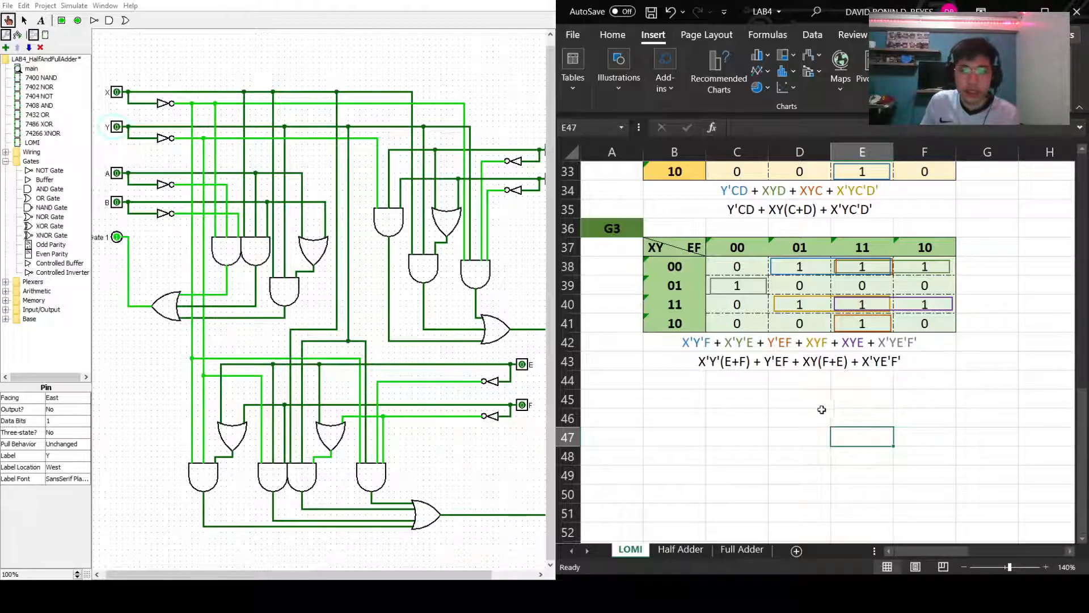
left_click(791, 406)
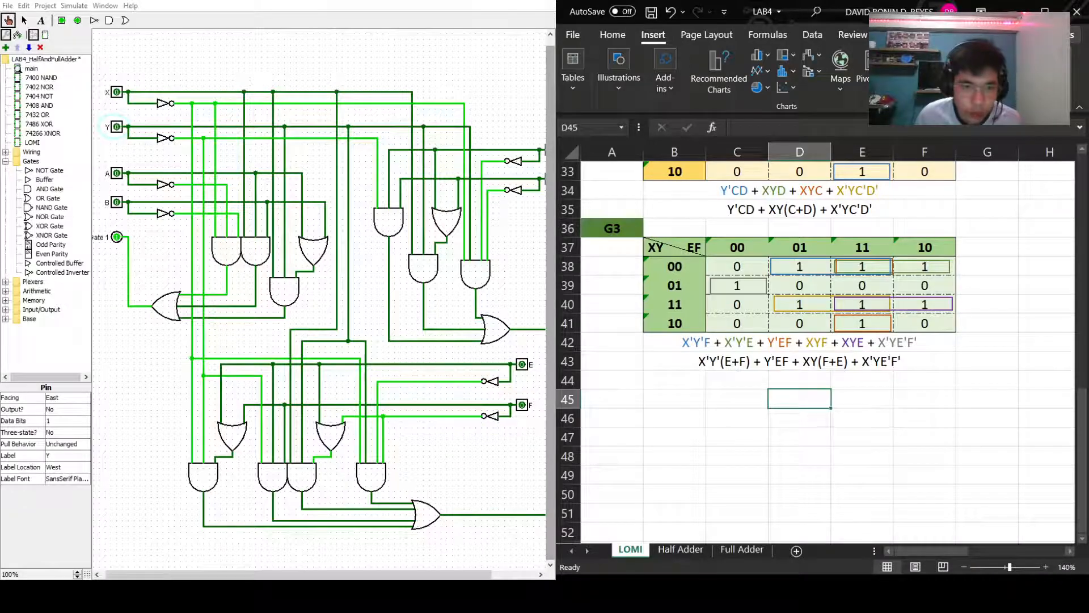
Delete the F' wire feeding the OR gate of Gate 3's XY term, connect that input to F instead, and return to toggling mode.
left_click(326, 438)
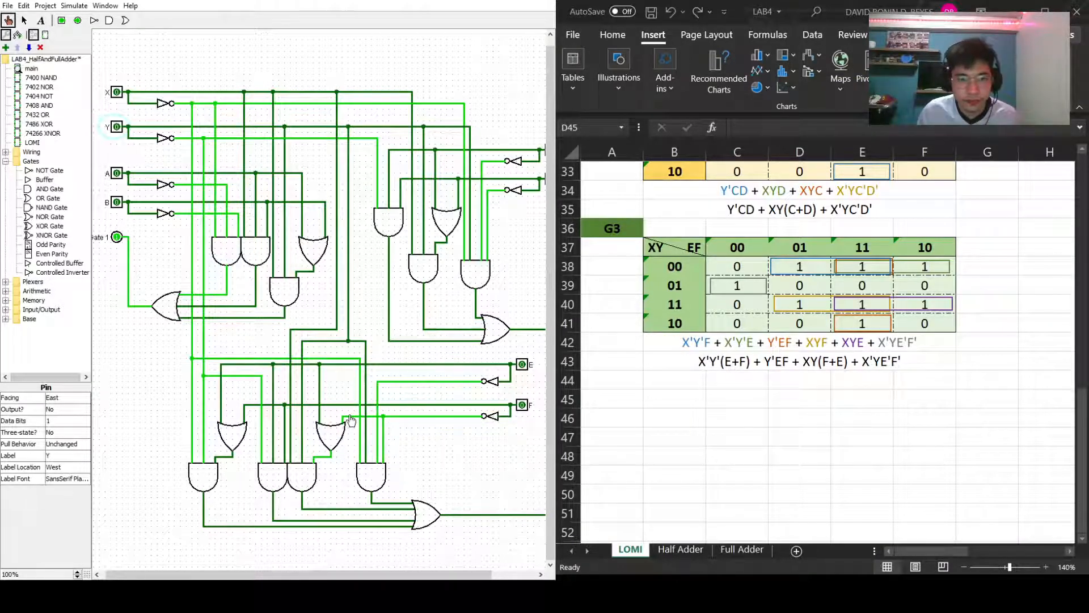
key("ctrl+2")
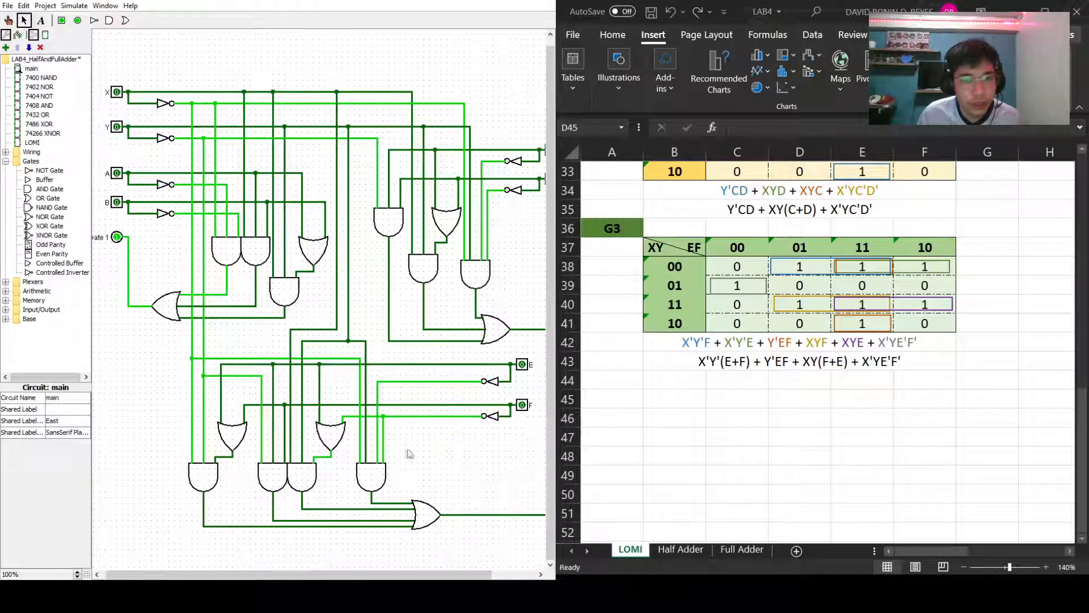
left_click(345, 417)
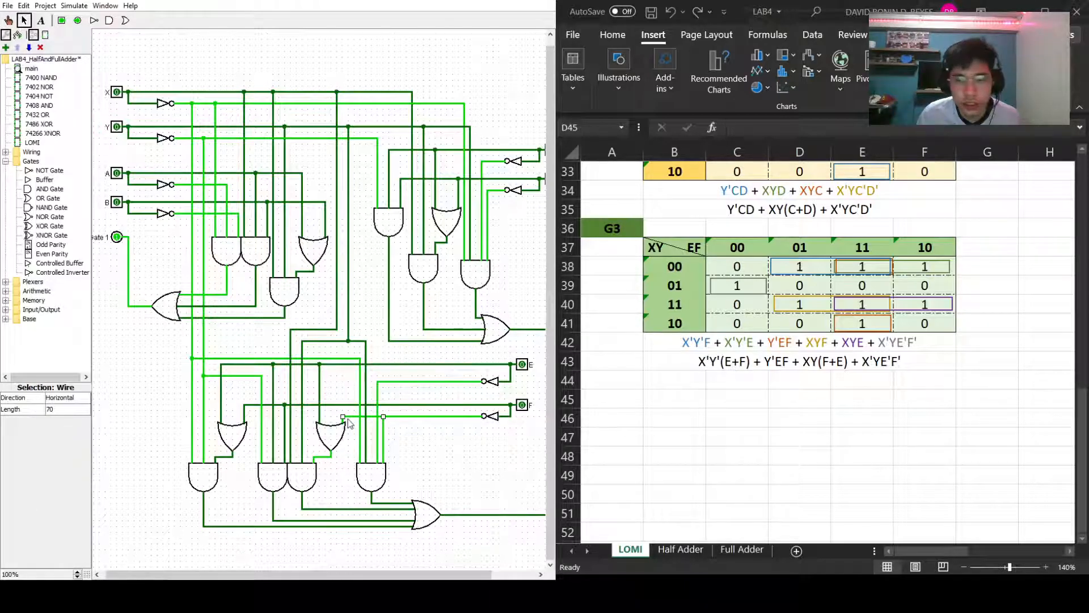
key("Delete")
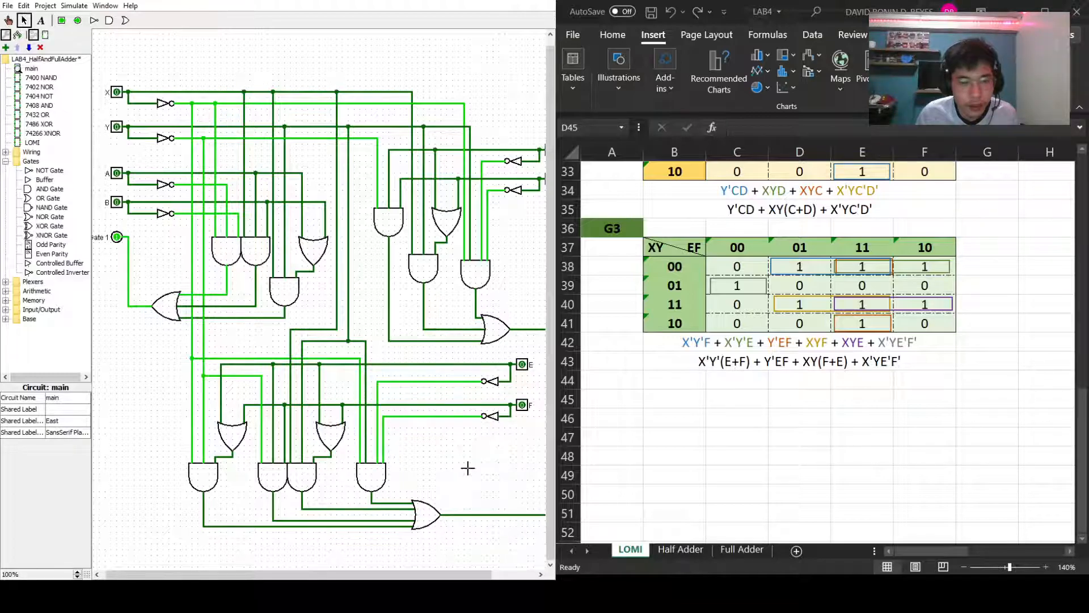
mouse_move(400, 575)
left_mouse_down()
mouse_move(432, 575)
mouse_move(416, 570)
left_mouse_up()
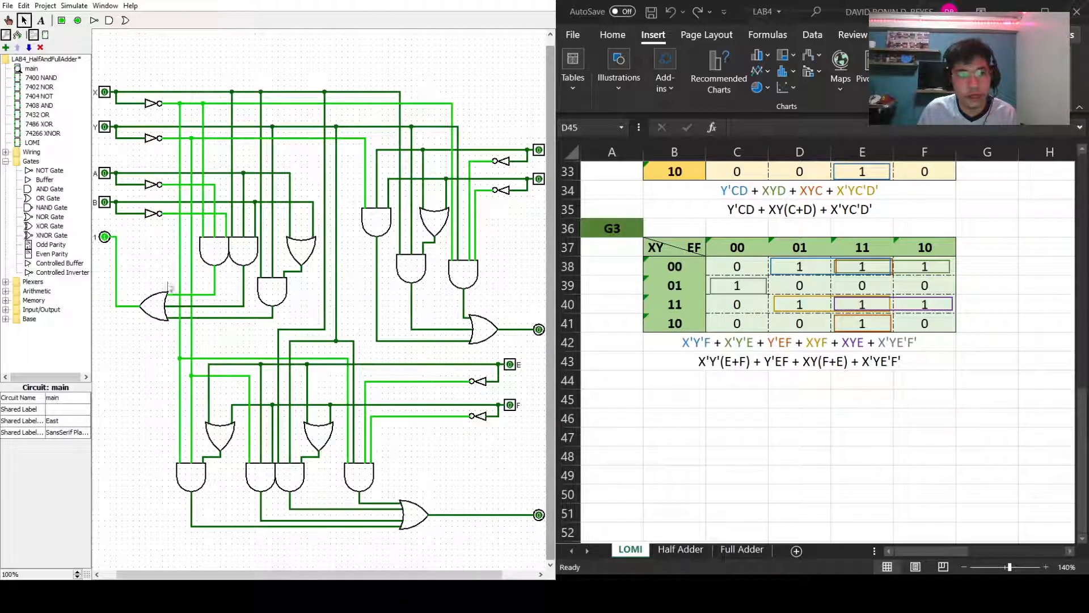
left_click(9, 21)
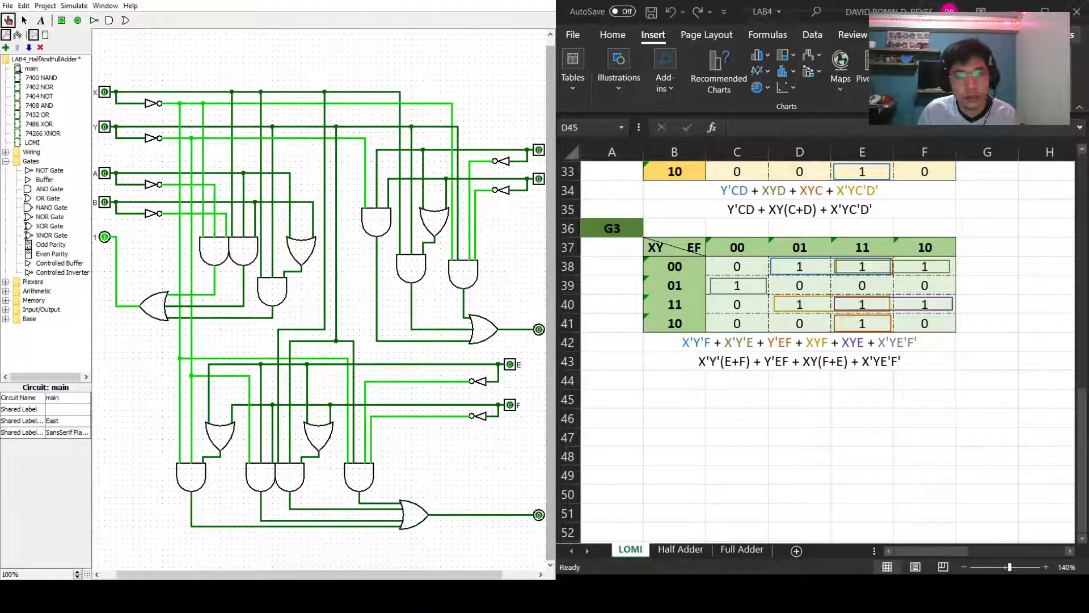
Retest Gate 3 with X and Y at 0 for EF at 01, 11 and 10.
left_click(509, 405)
left_click(509, 406)
left_click(512, 365)
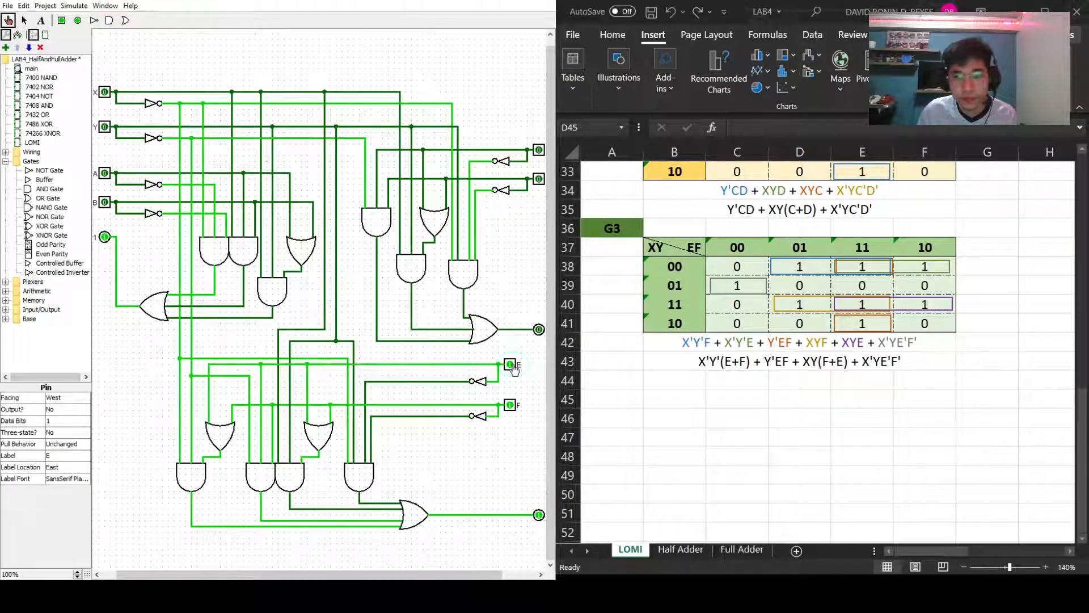
left_click(510, 406)
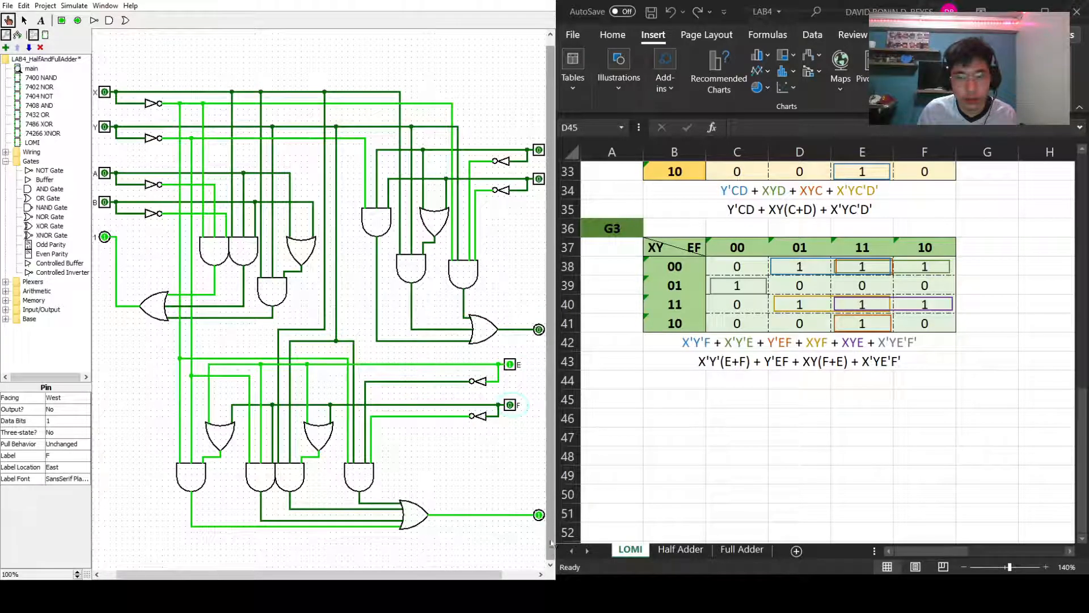
Set Y to 1 with X at 0 and retest Gate 3 for EF at 00, 01, 11 and 10.
left_click(105, 128)
left_click(510, 366)
left_click(510, 366)
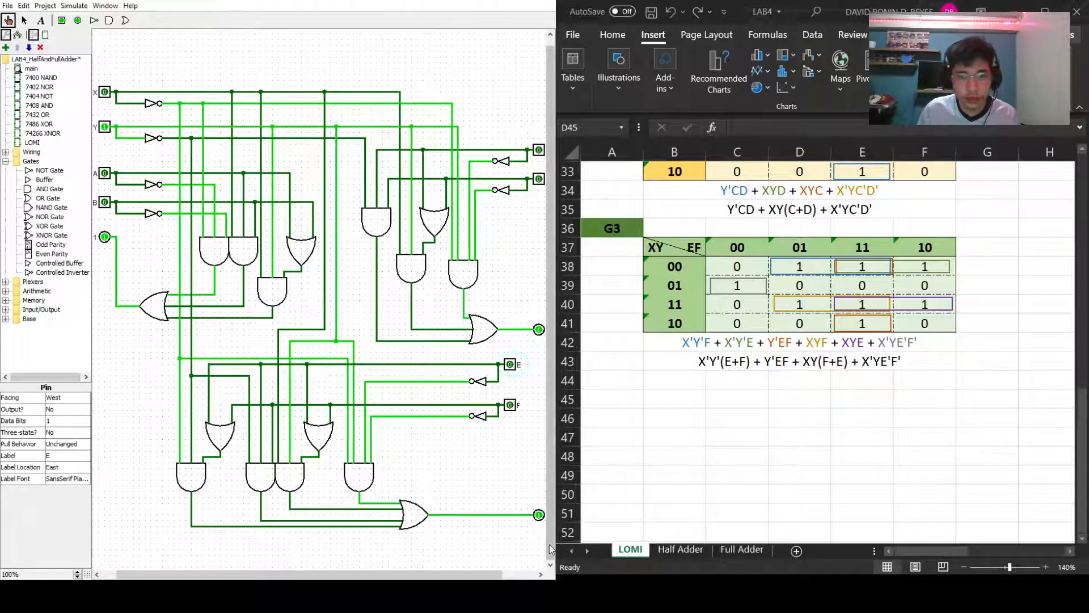
left_click(510, 408)
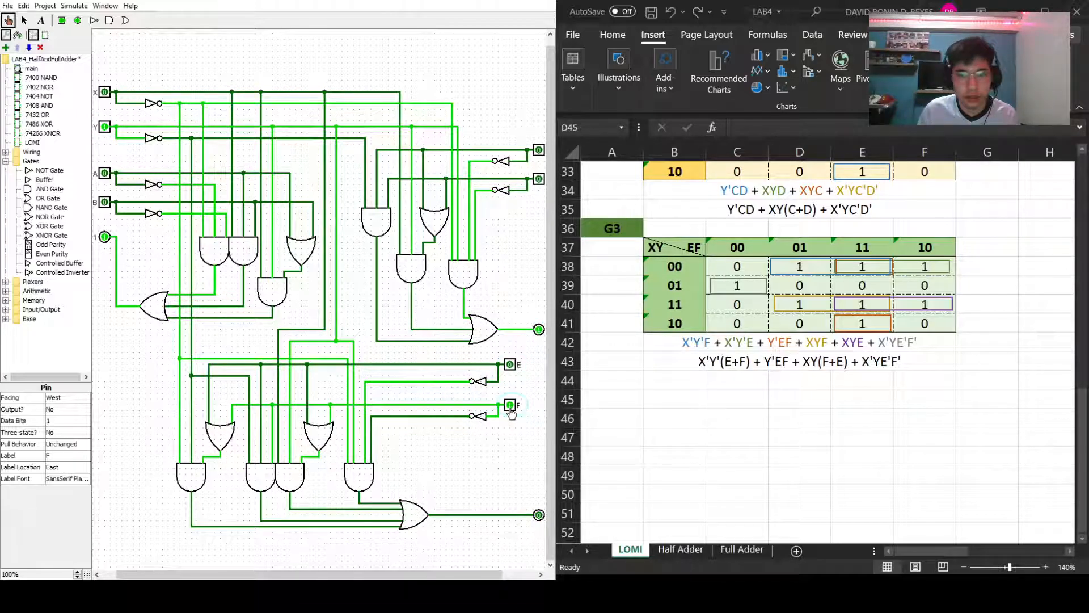
left_click(510, 364)
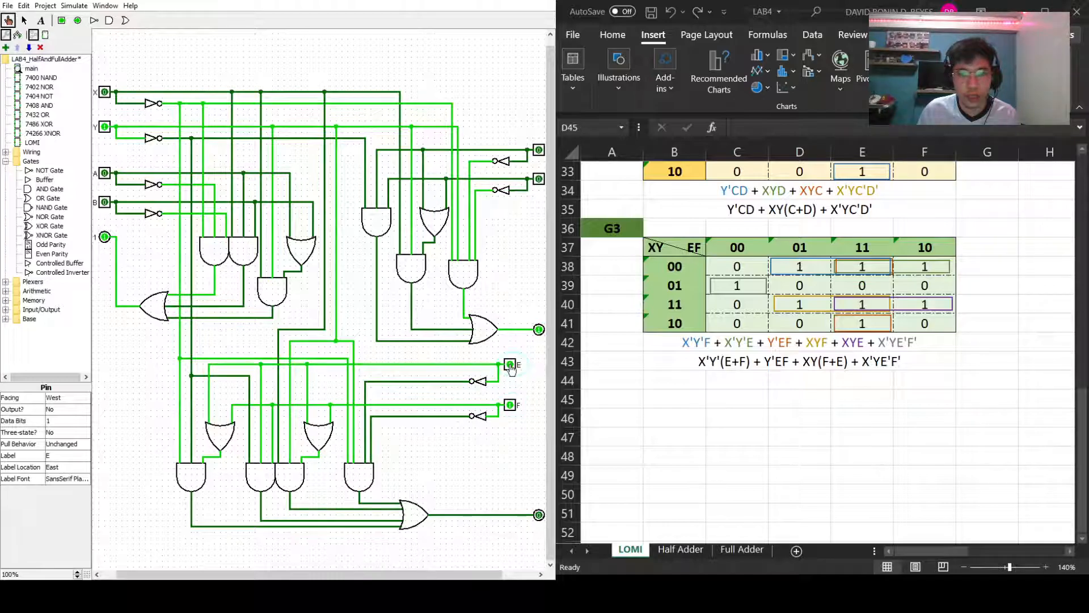
left_click(511, 407)
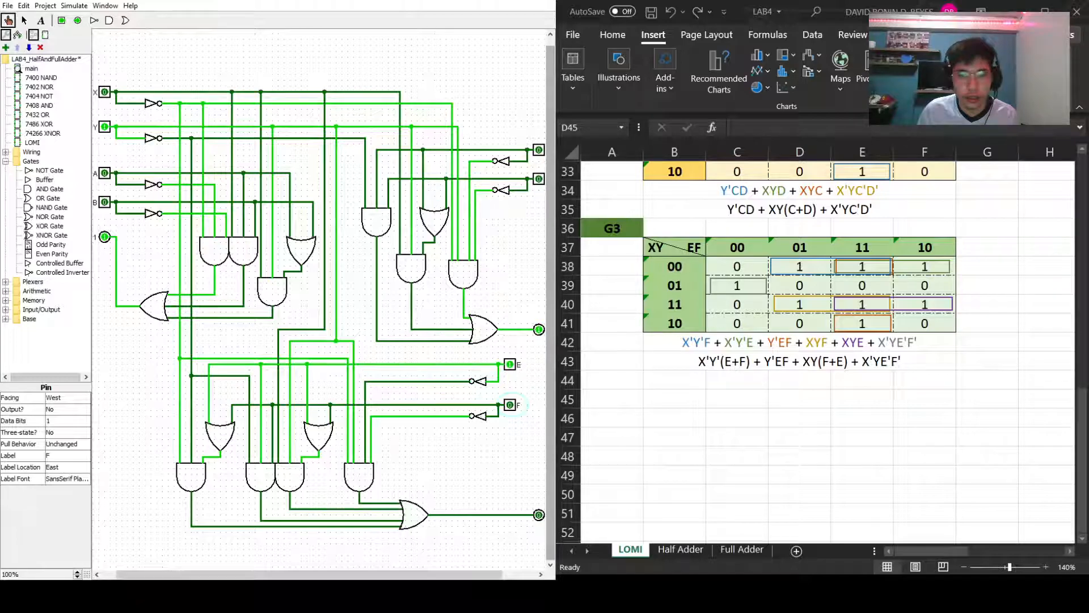
Set X to 1 with Y at 1 and retest Gate 3 for EF at 00, 01, 11 and 10.
left_click(107, 94)
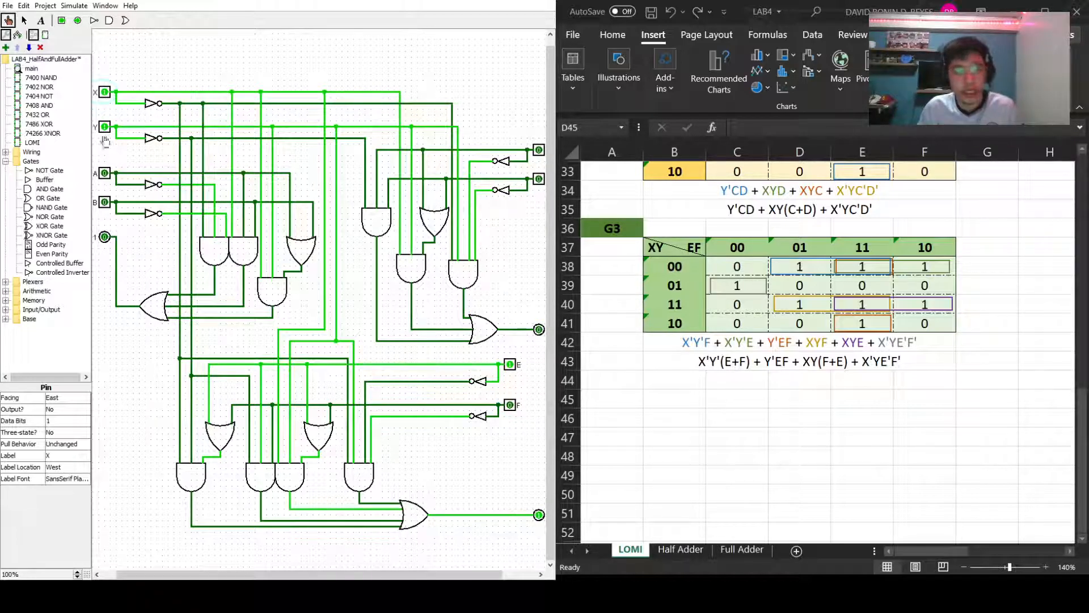
left_click(510, 364)
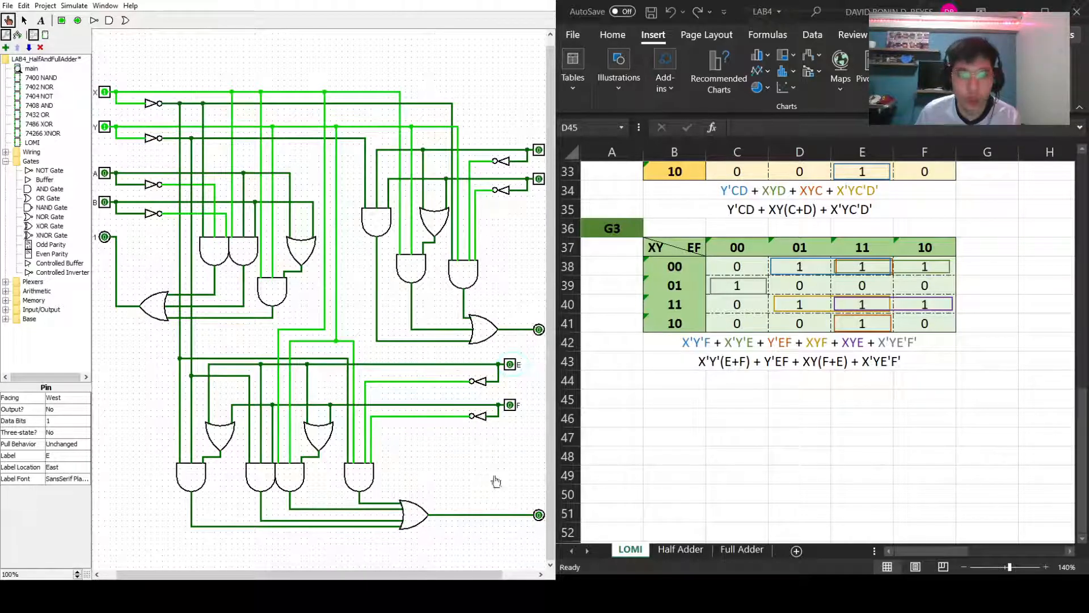
left_click(510, 405)
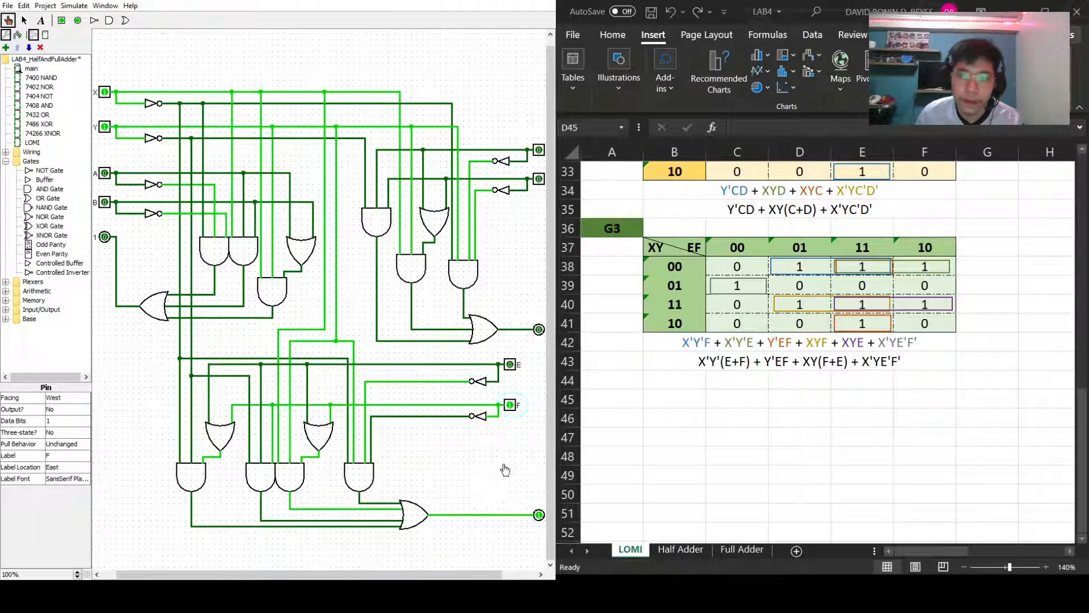
left_click(510, 365)
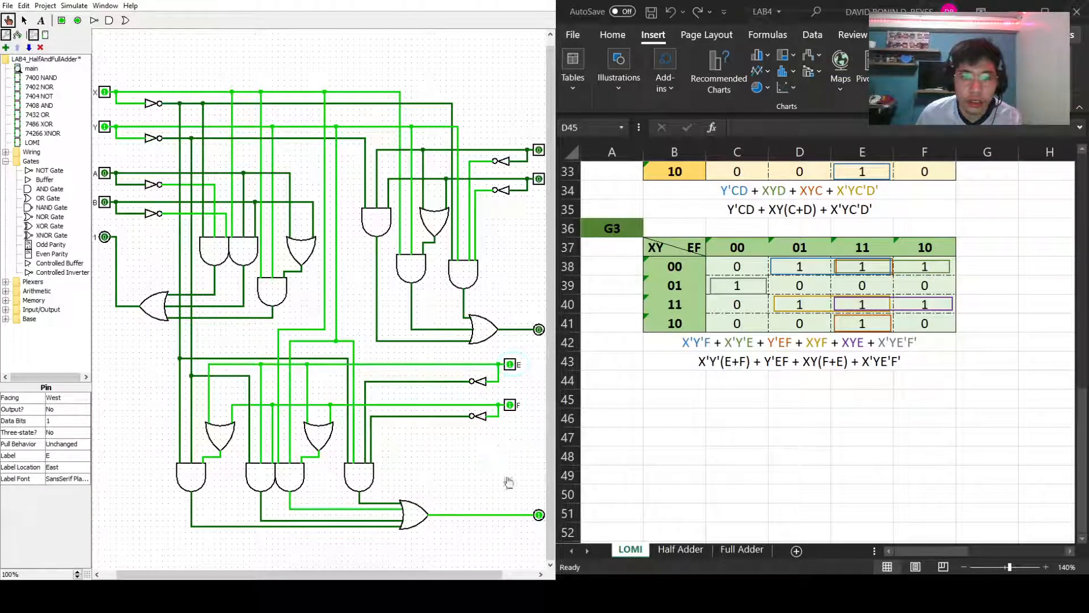
left_click(511, 406)
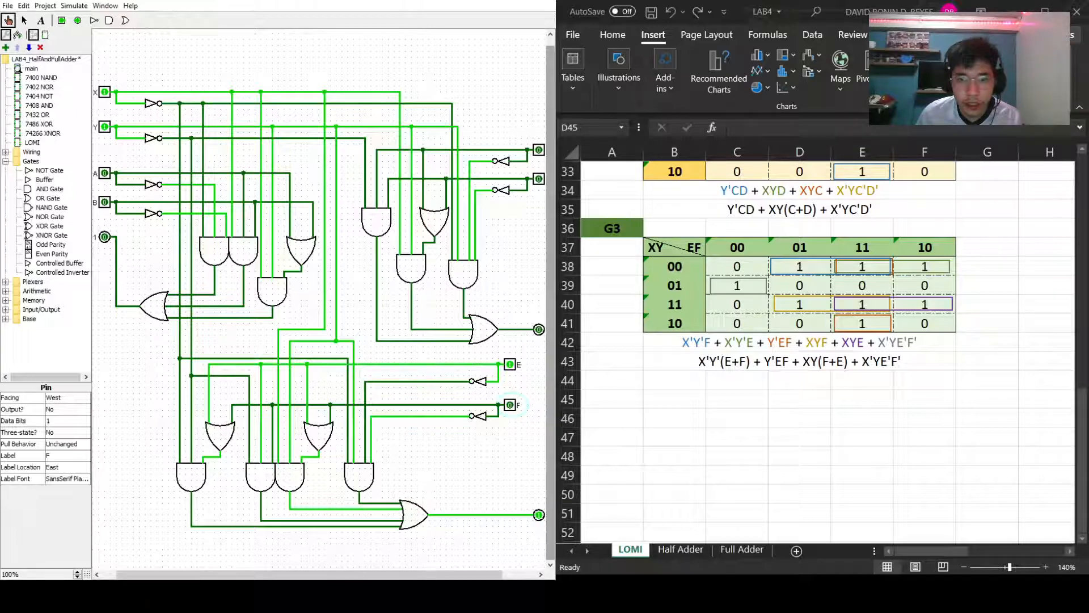
Return Y to 0 with X at 1 and retest Gate 3 for EF at 00, 01, 11 and 10.
left_click(104, 127)
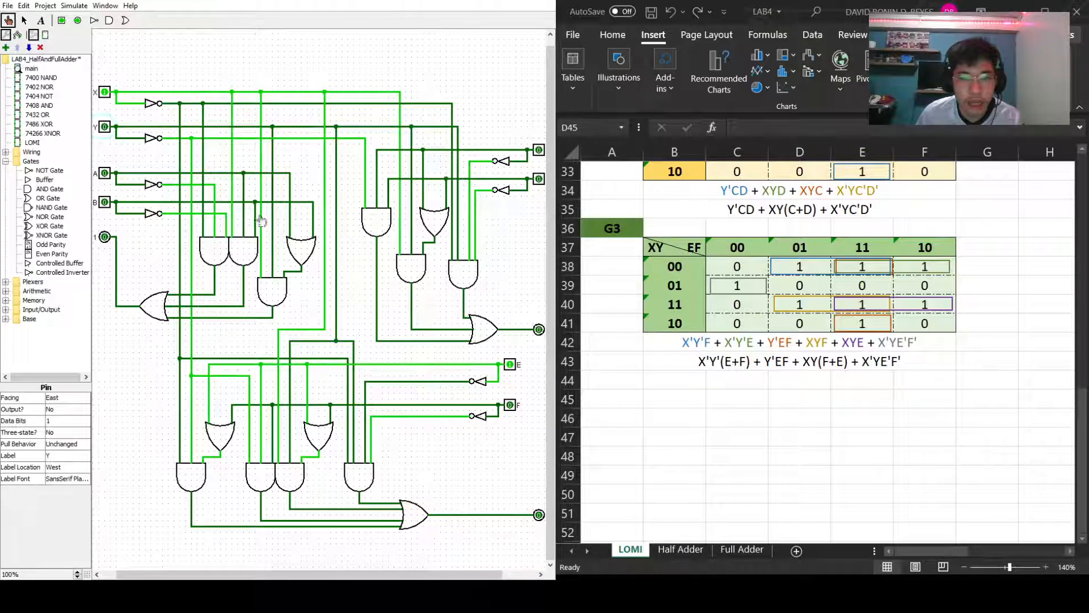
left_click(509, 364)
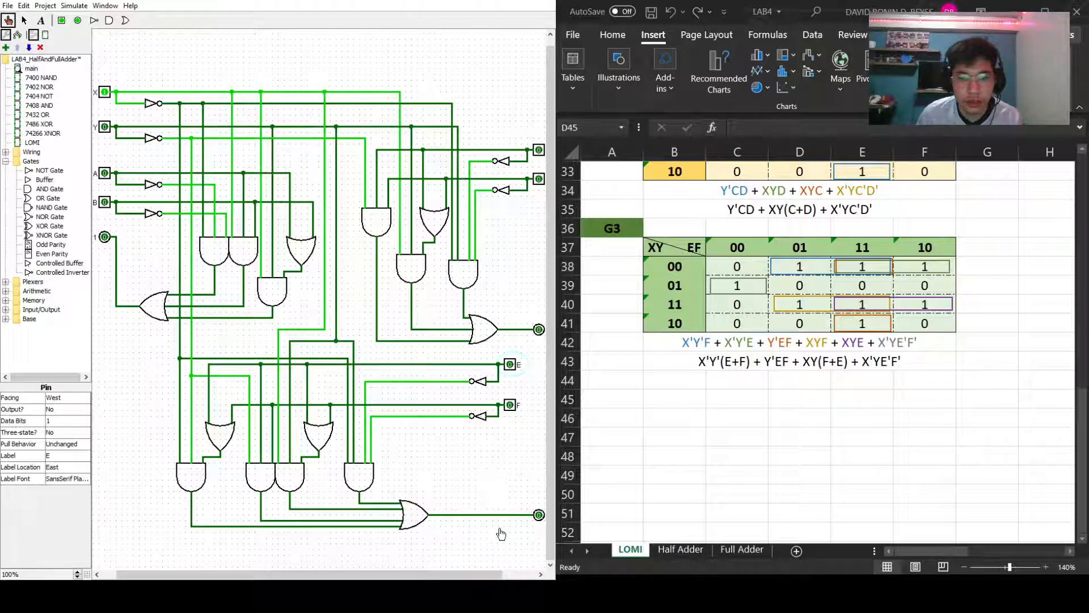
left_click(509, 406)
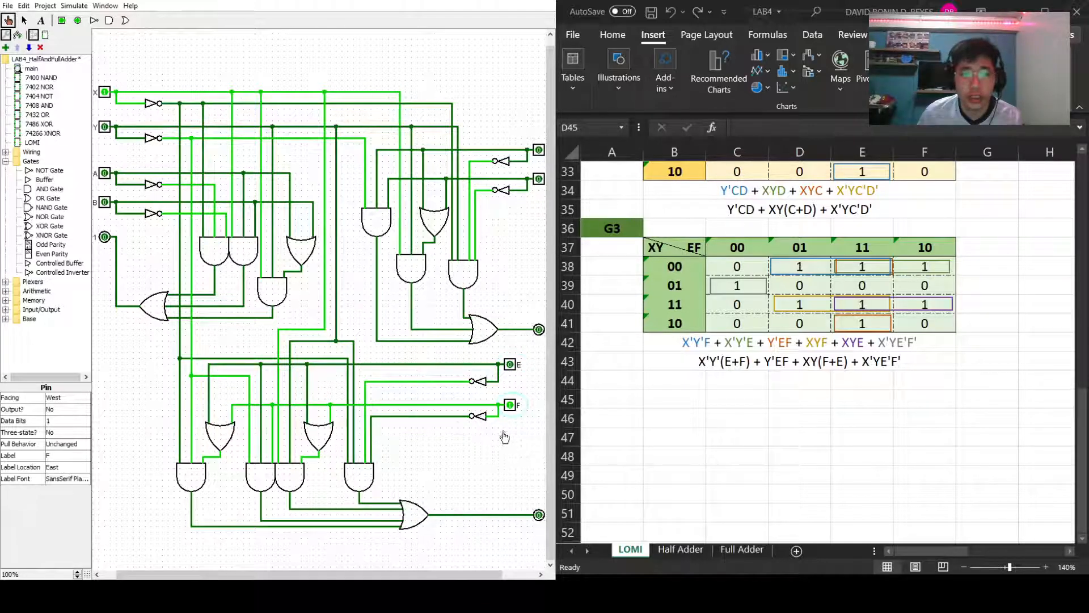
left_click(508, 365)
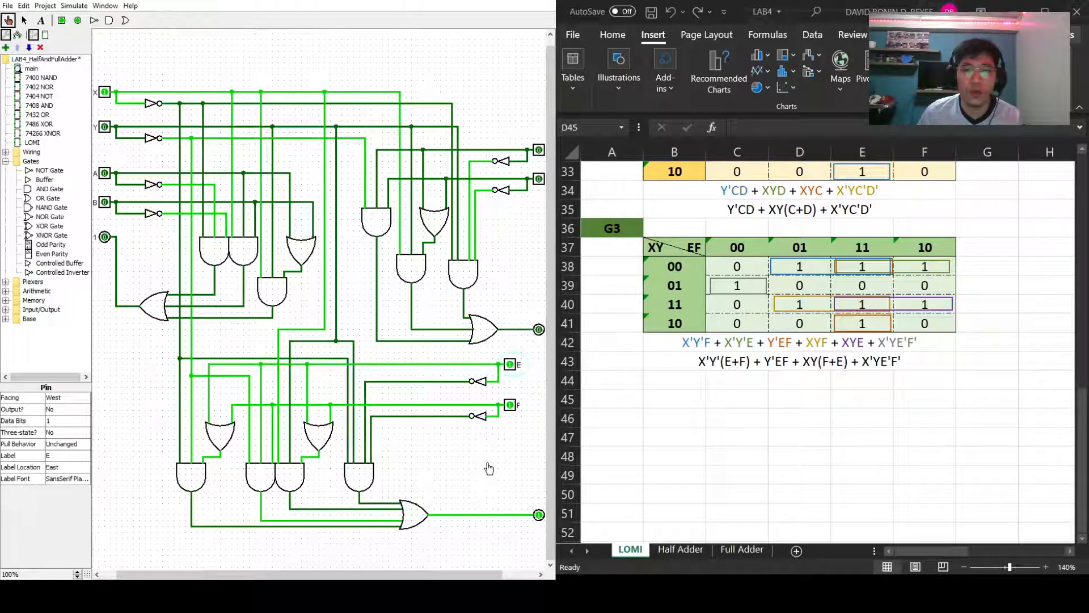
left_click(510, 405)
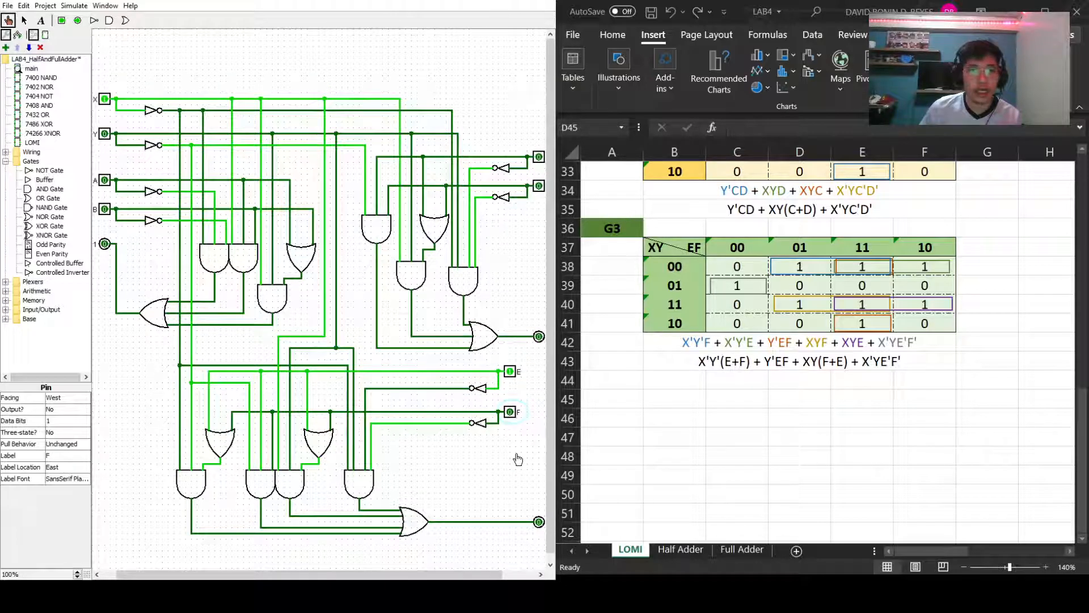
Save the LAB4_HalfAndFullAdder circuit file under its existing name.
left_click(4, 6)
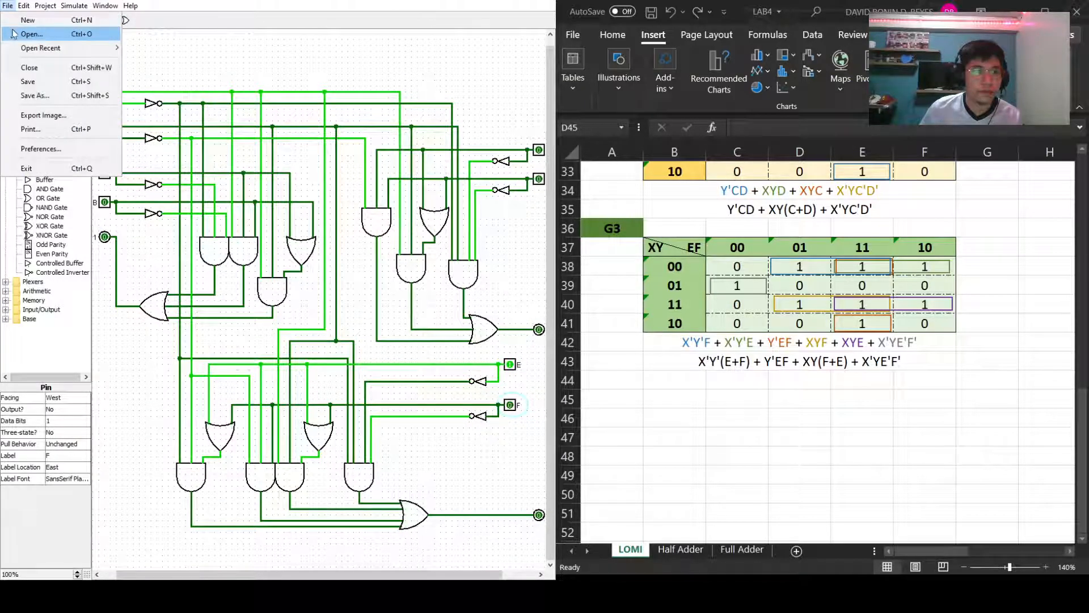
left_click(29, 81)
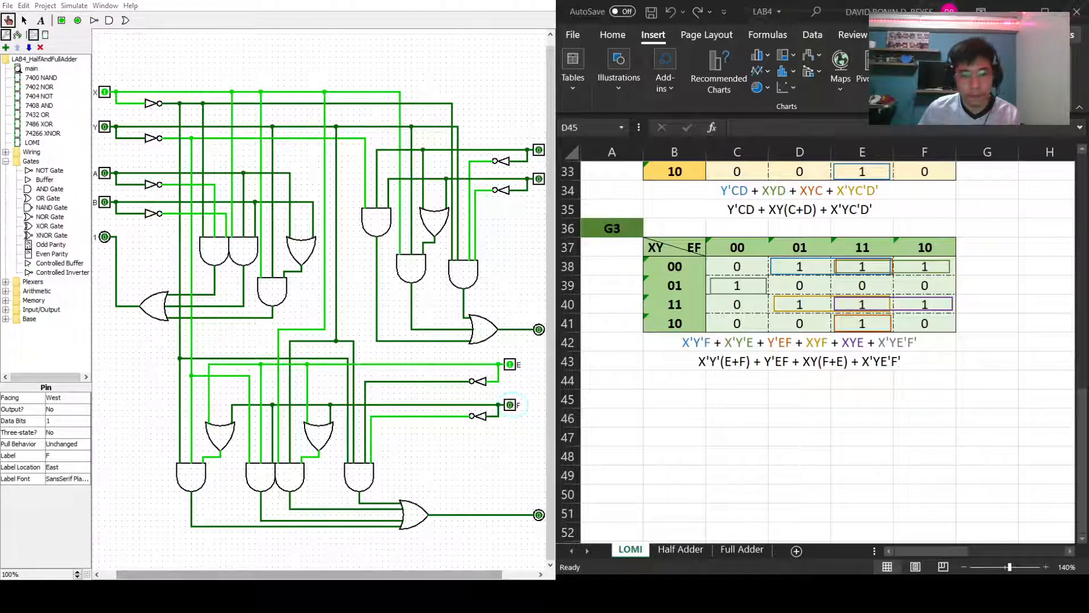